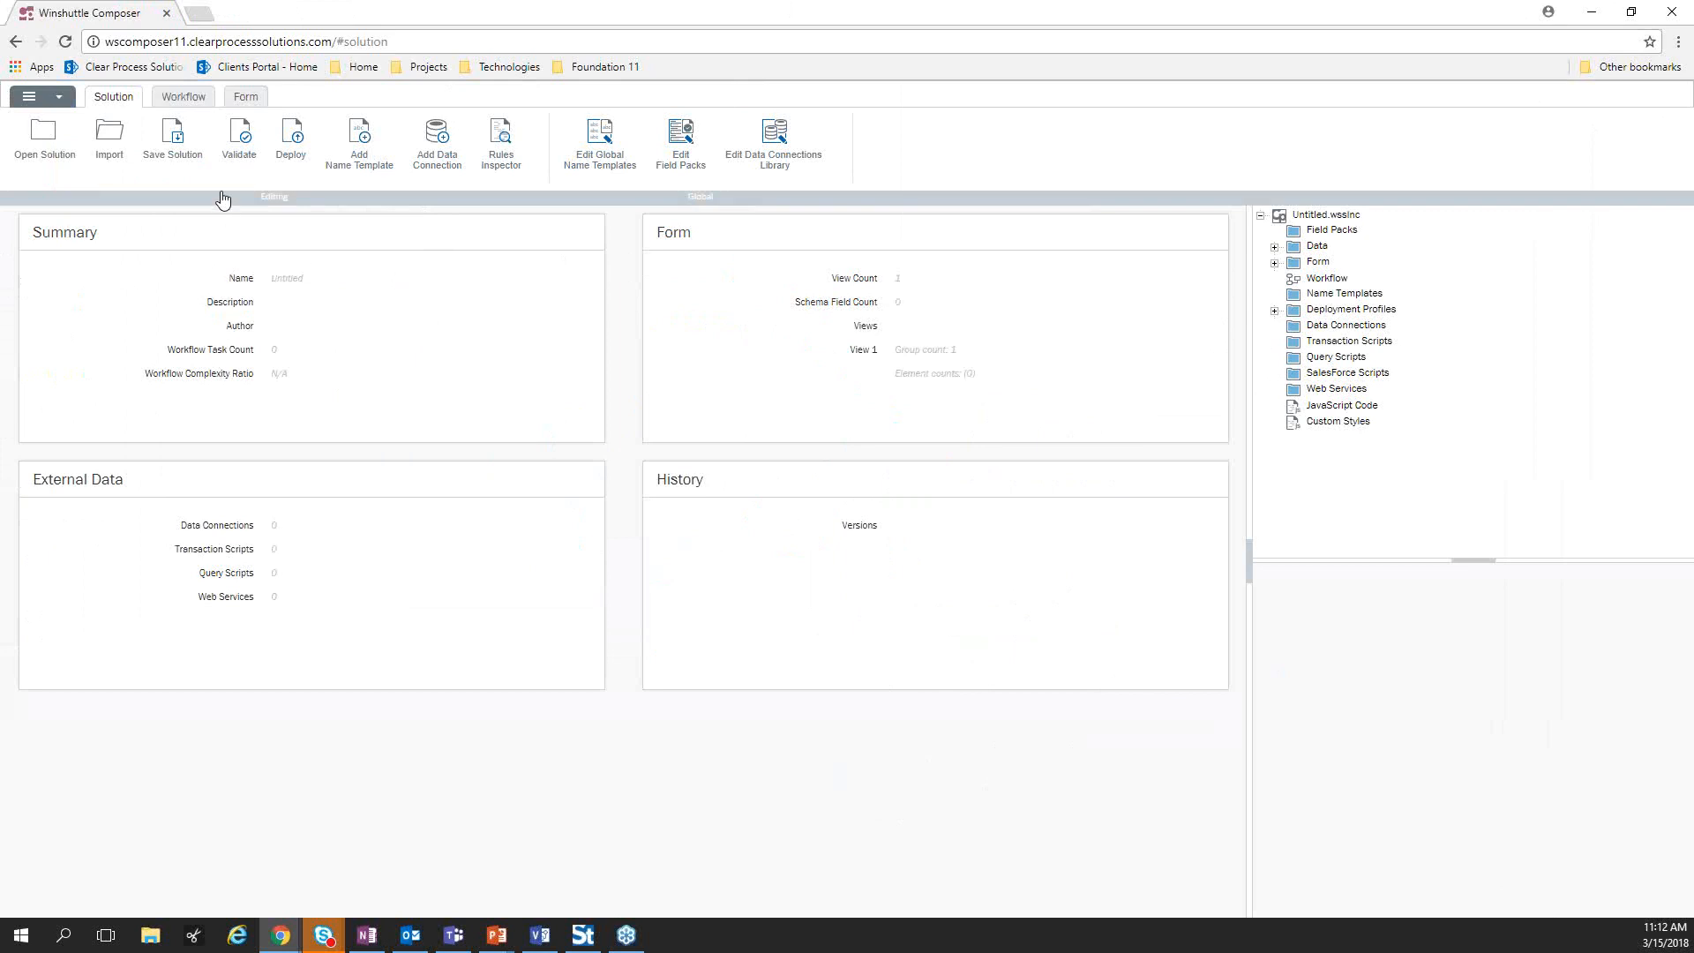
In the form's data, add a text field named VendorAccountNumber under myFields
left_click(247, 100)
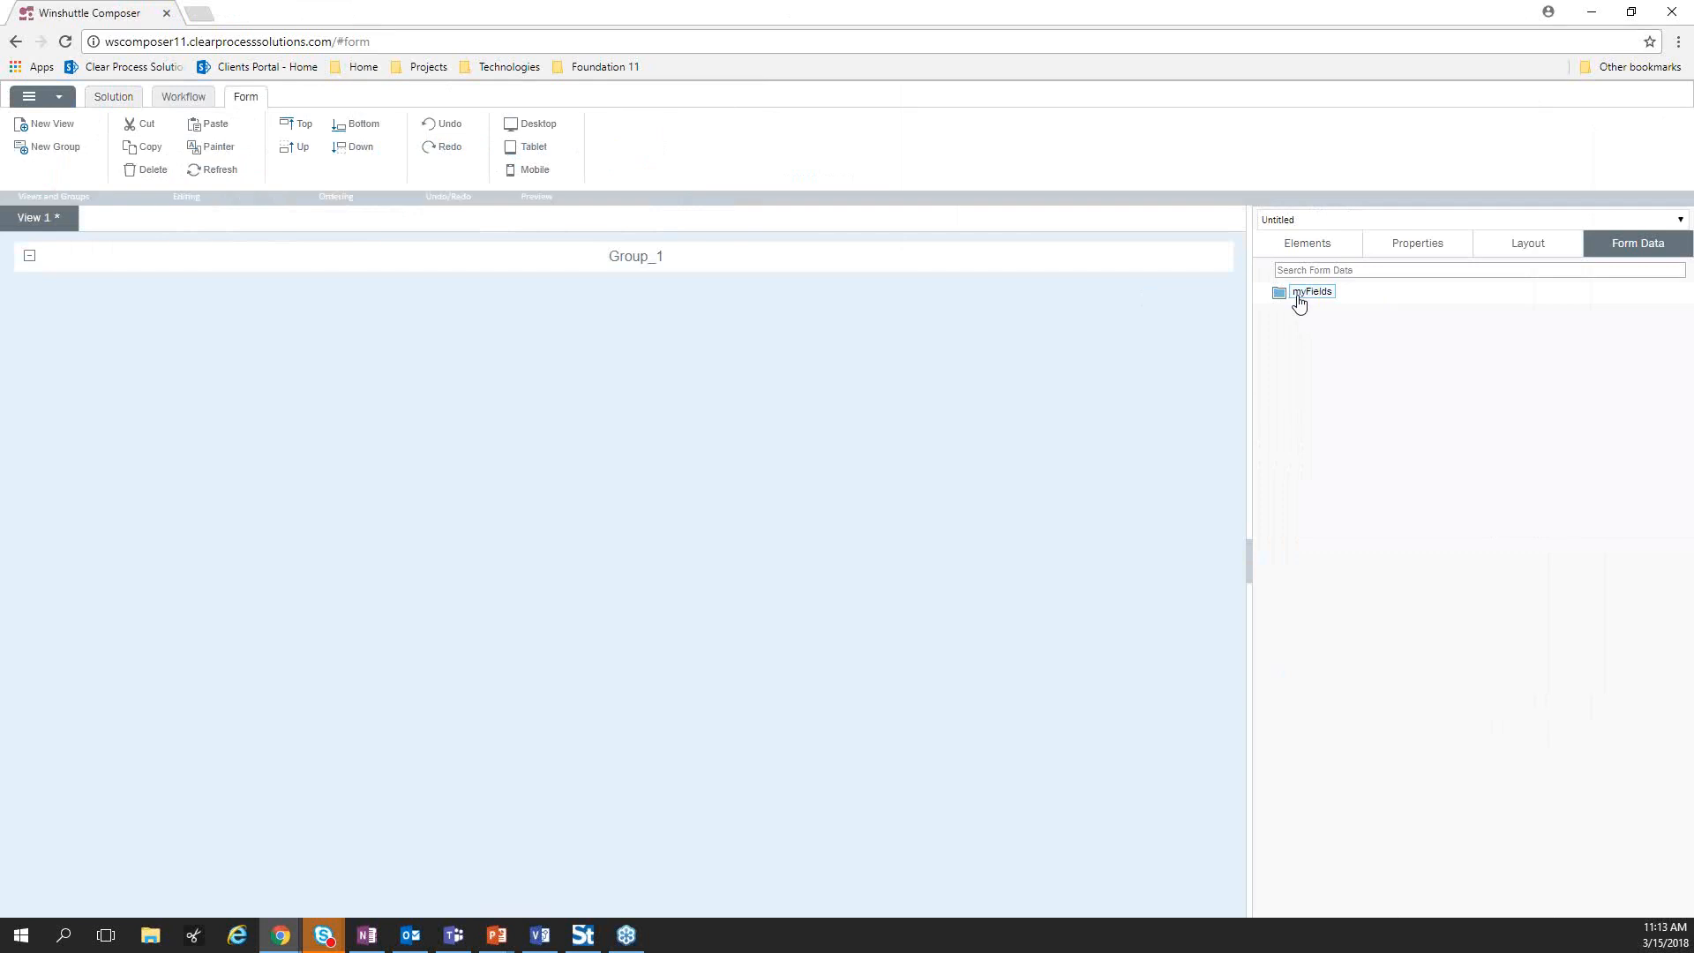
right_click(1306, 303)
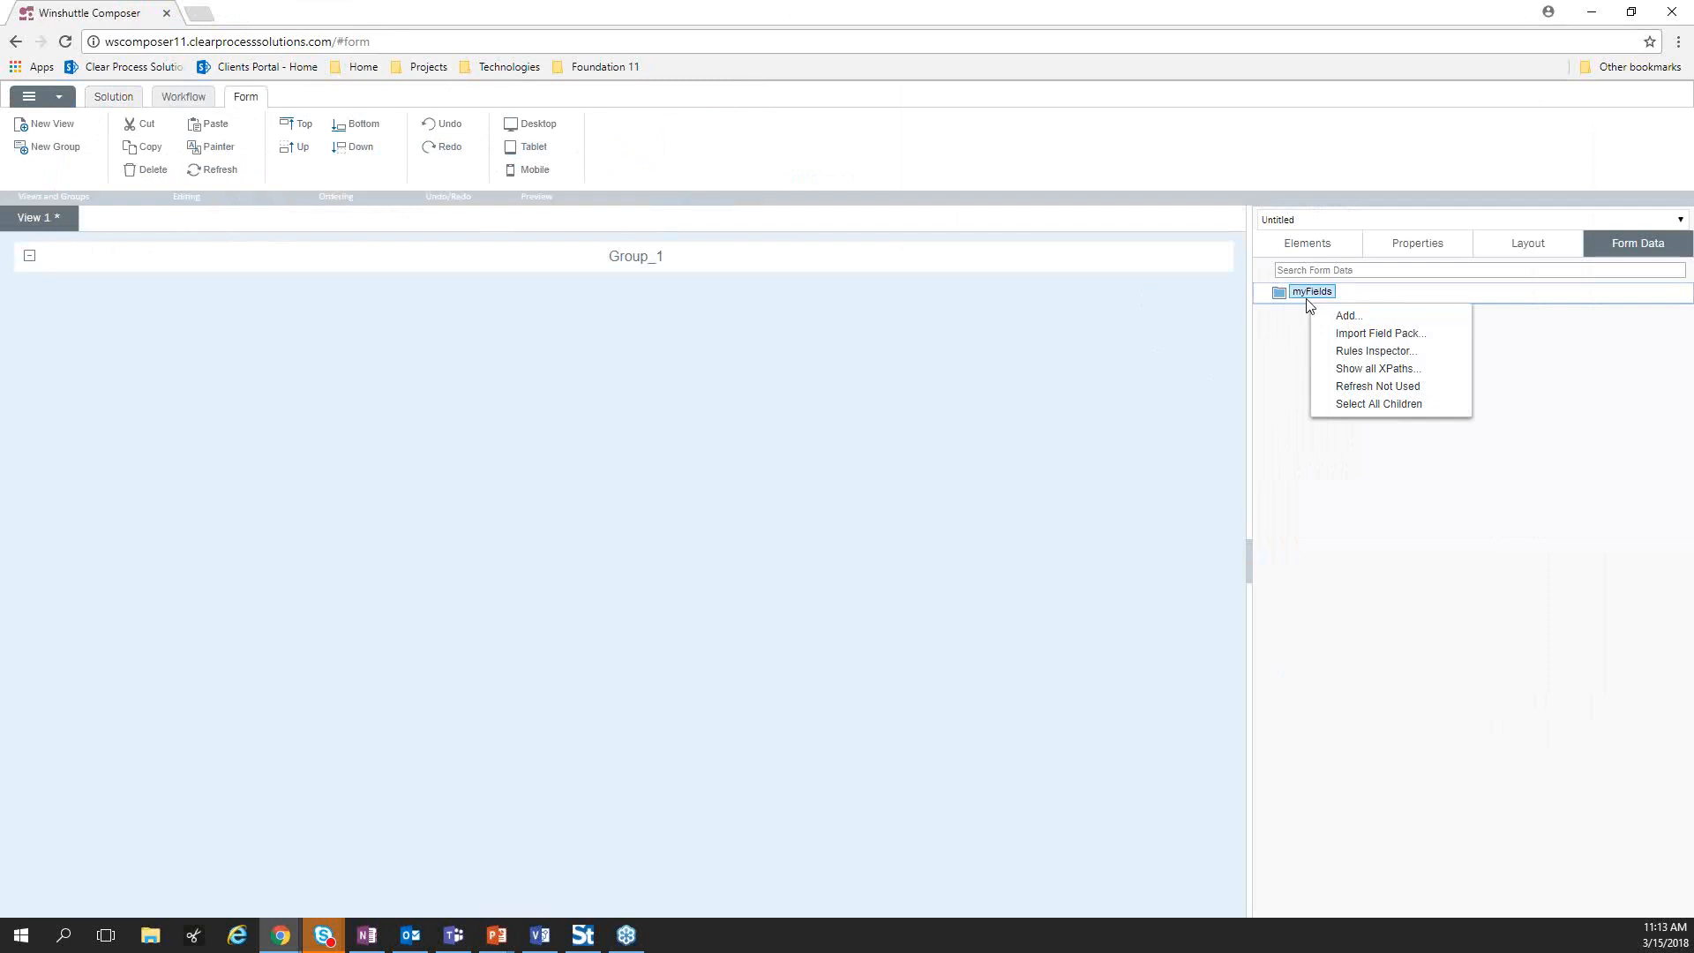
left_click(1315, 315)
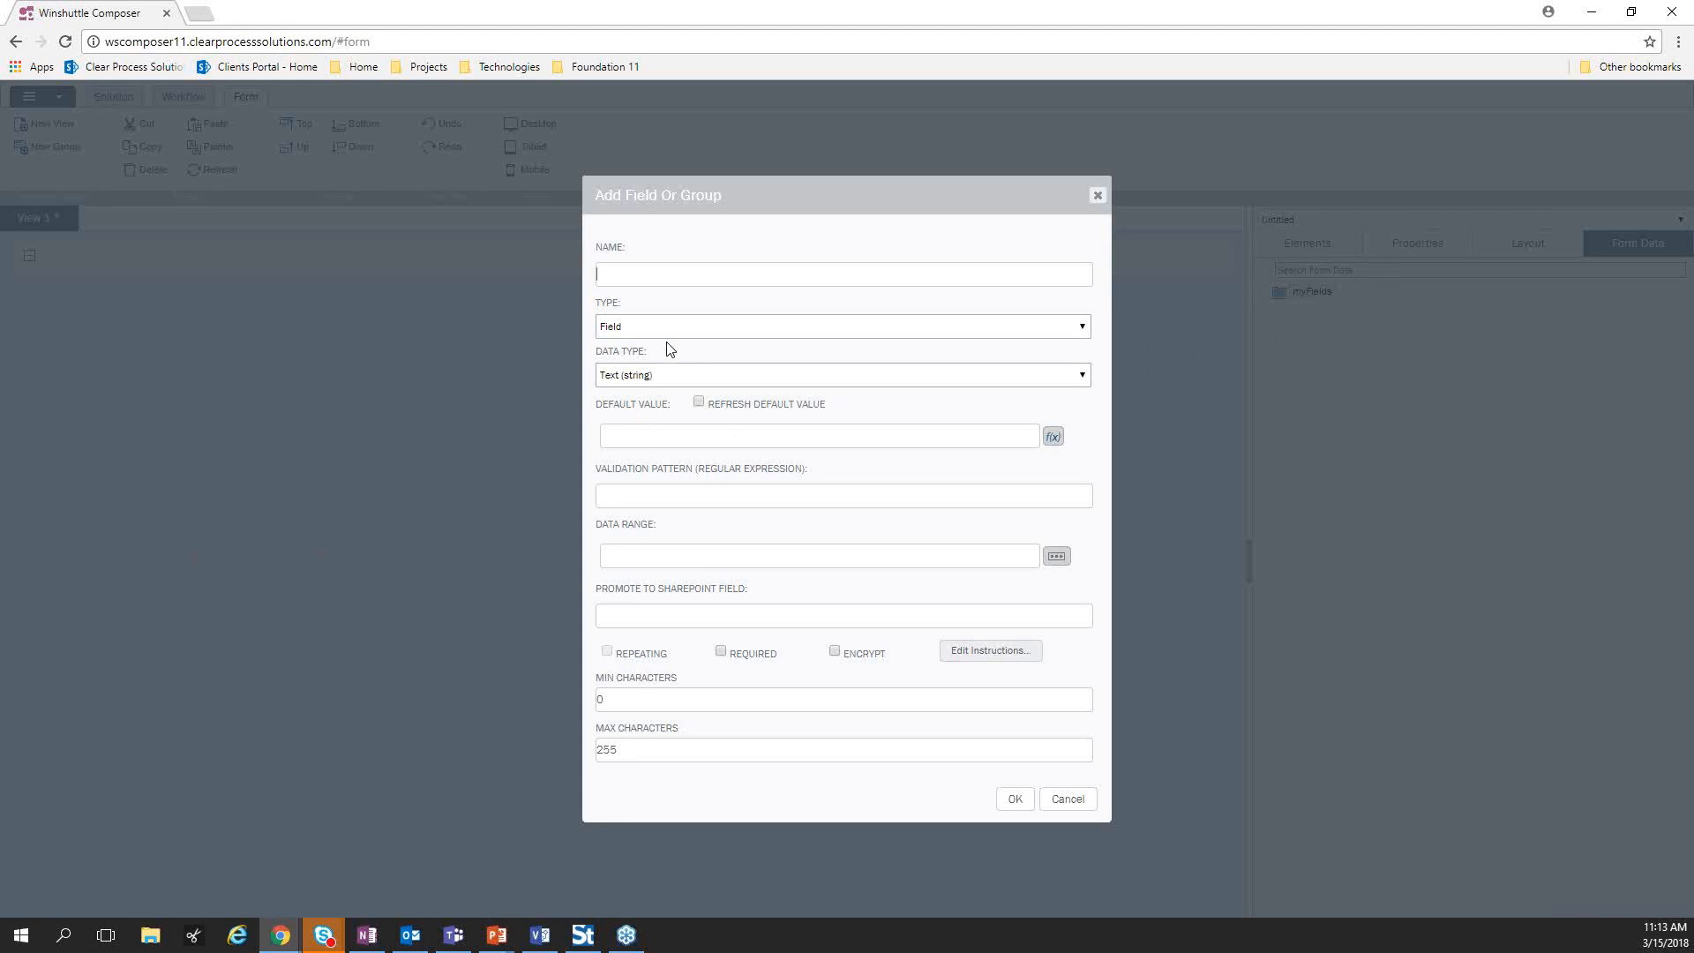
type("VendorAccount")
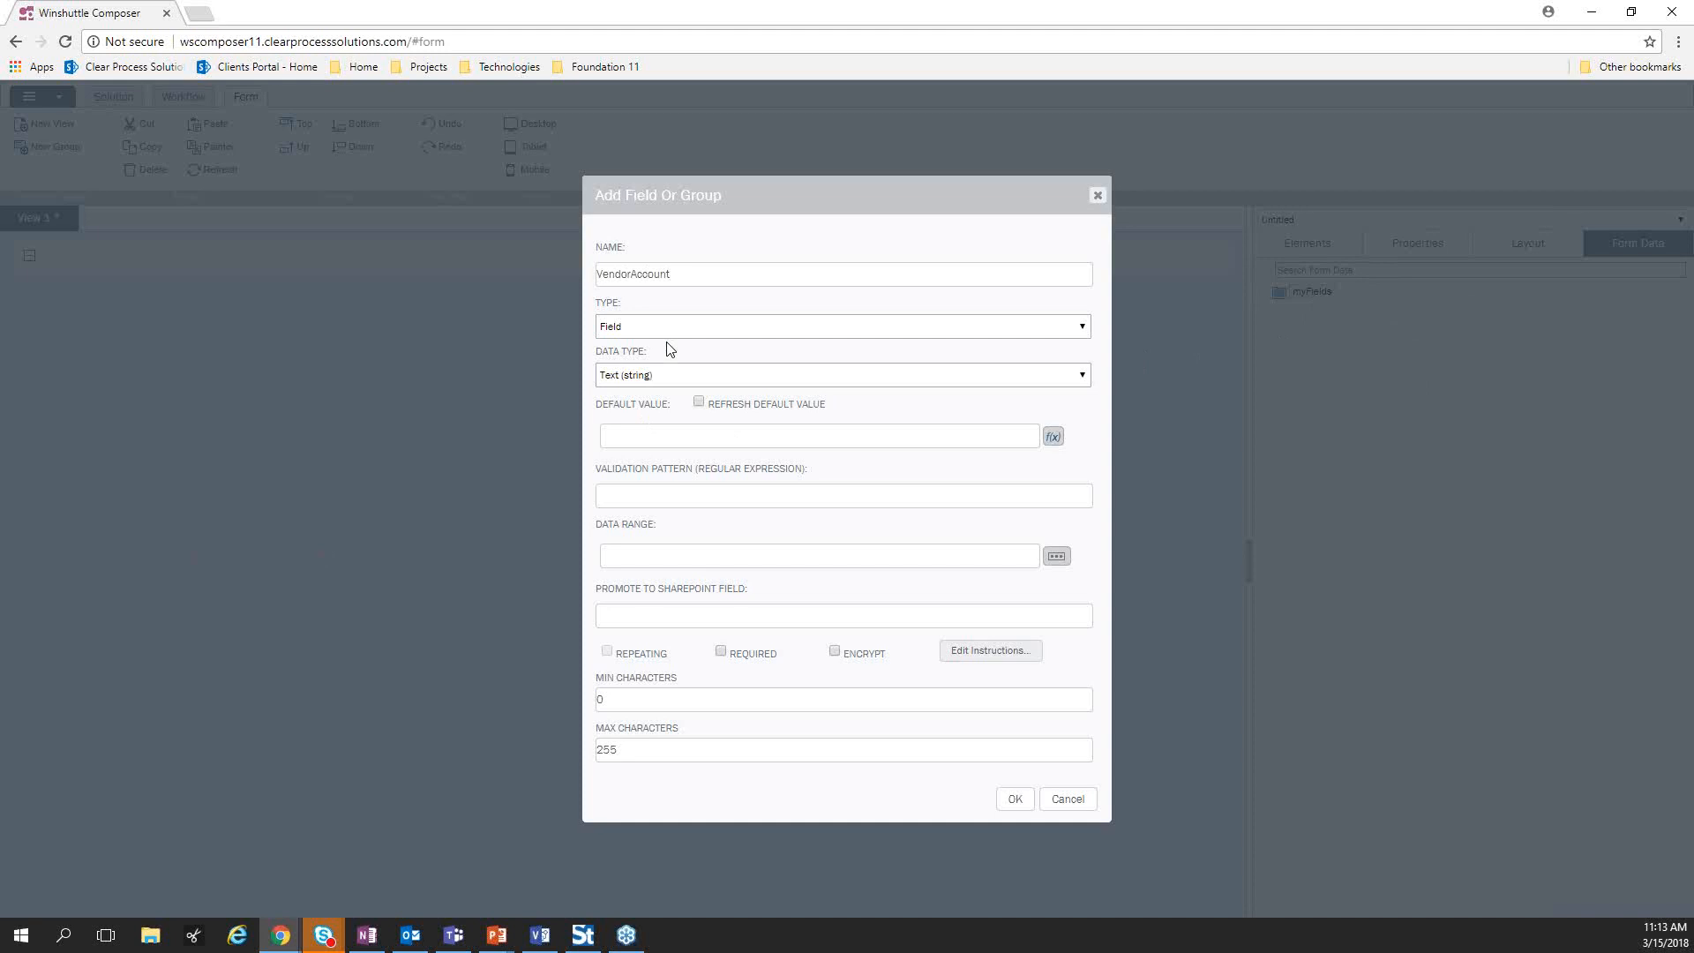
type("Number")
left_click(1015, 798)
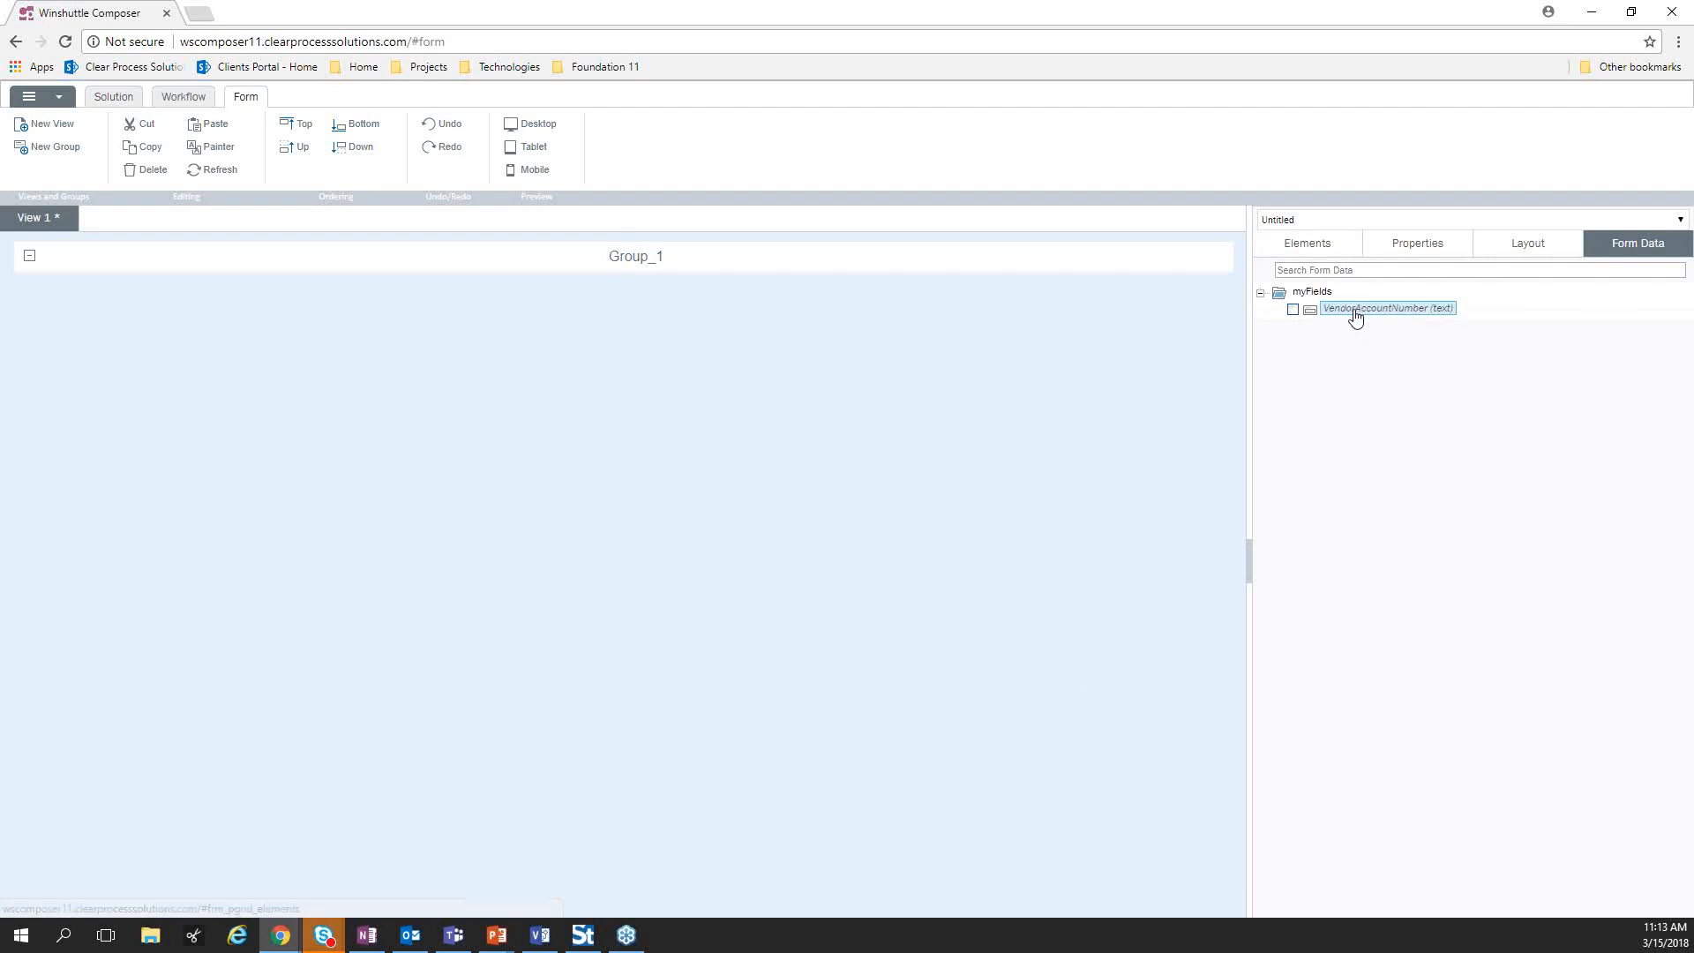
Add a text field named f_VendorAccountNumber under myFields
right_click(1288, 291)
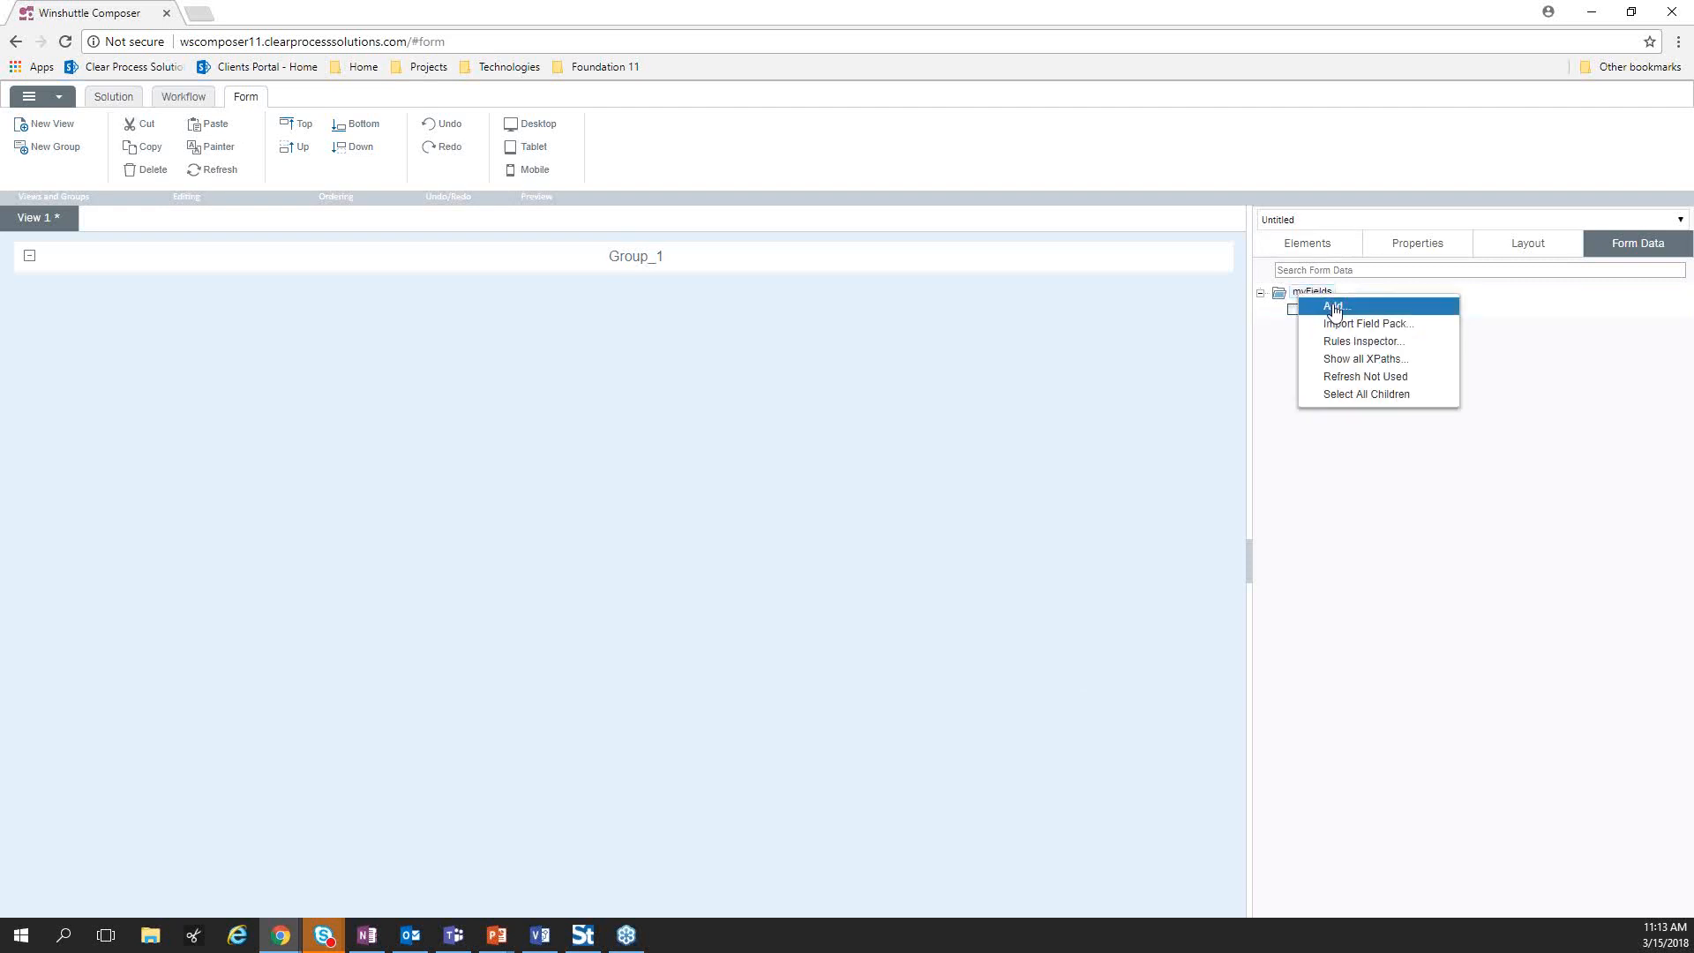
left_click(1325, 304)
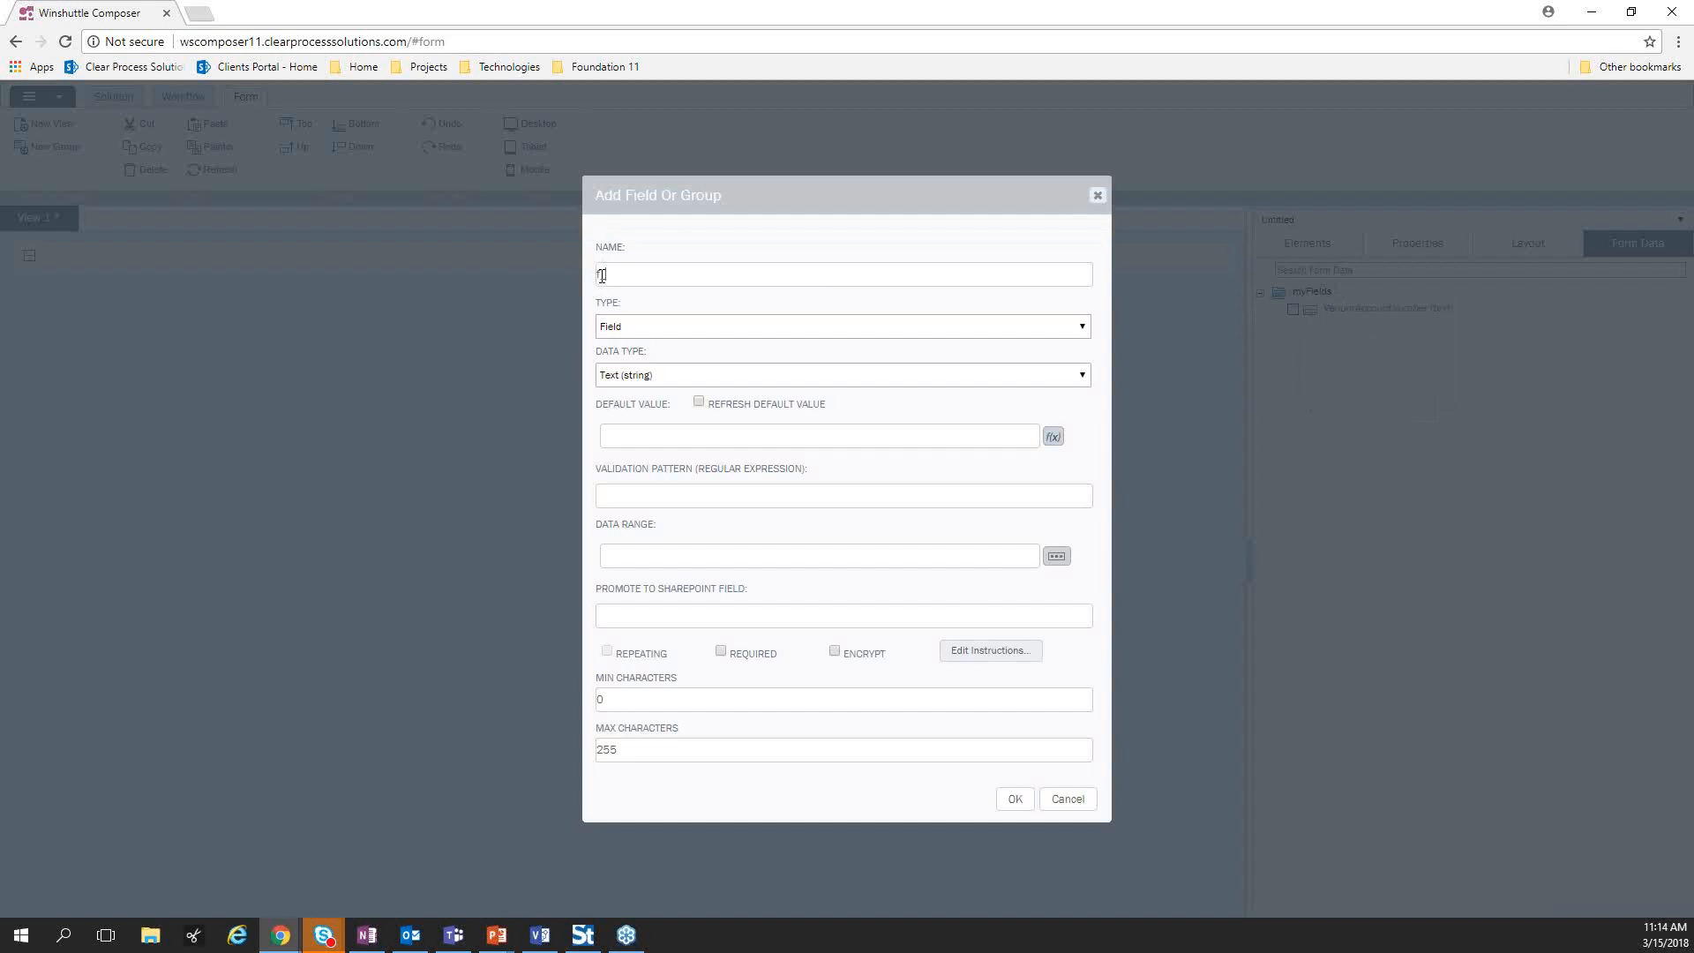
type("_VendorAccountNumber")
left_click(1016, 800)
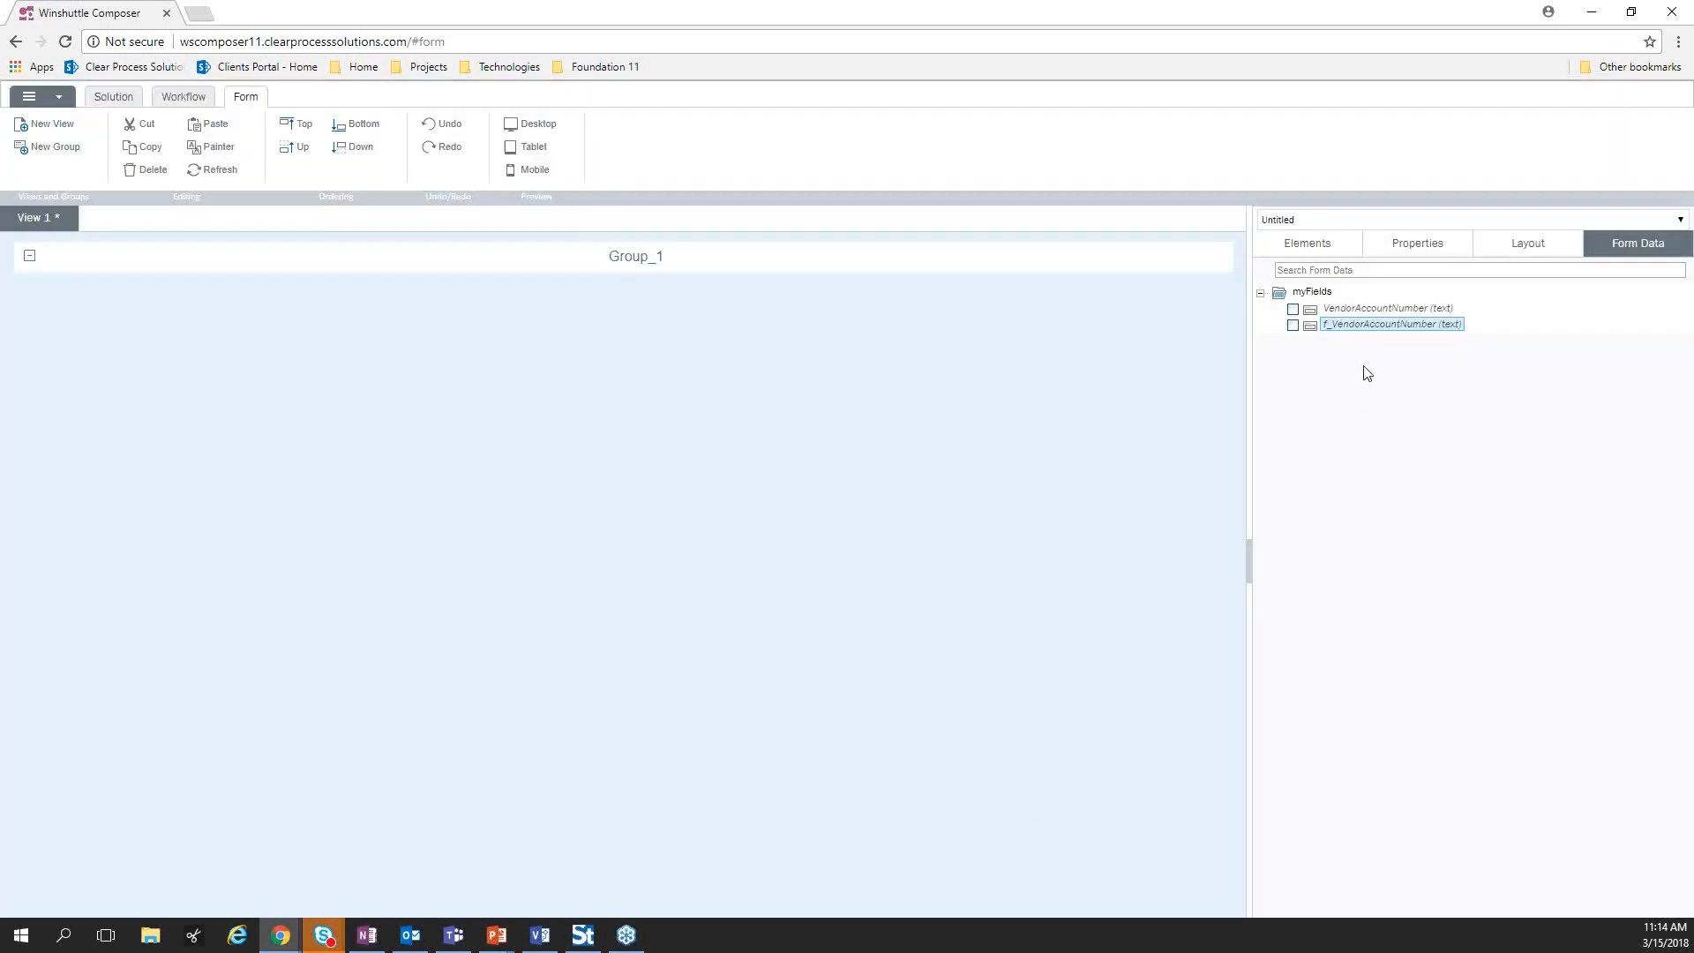
Delete the unprefixed VendorAccountNumber field from the form data
left_click(1348, 310)
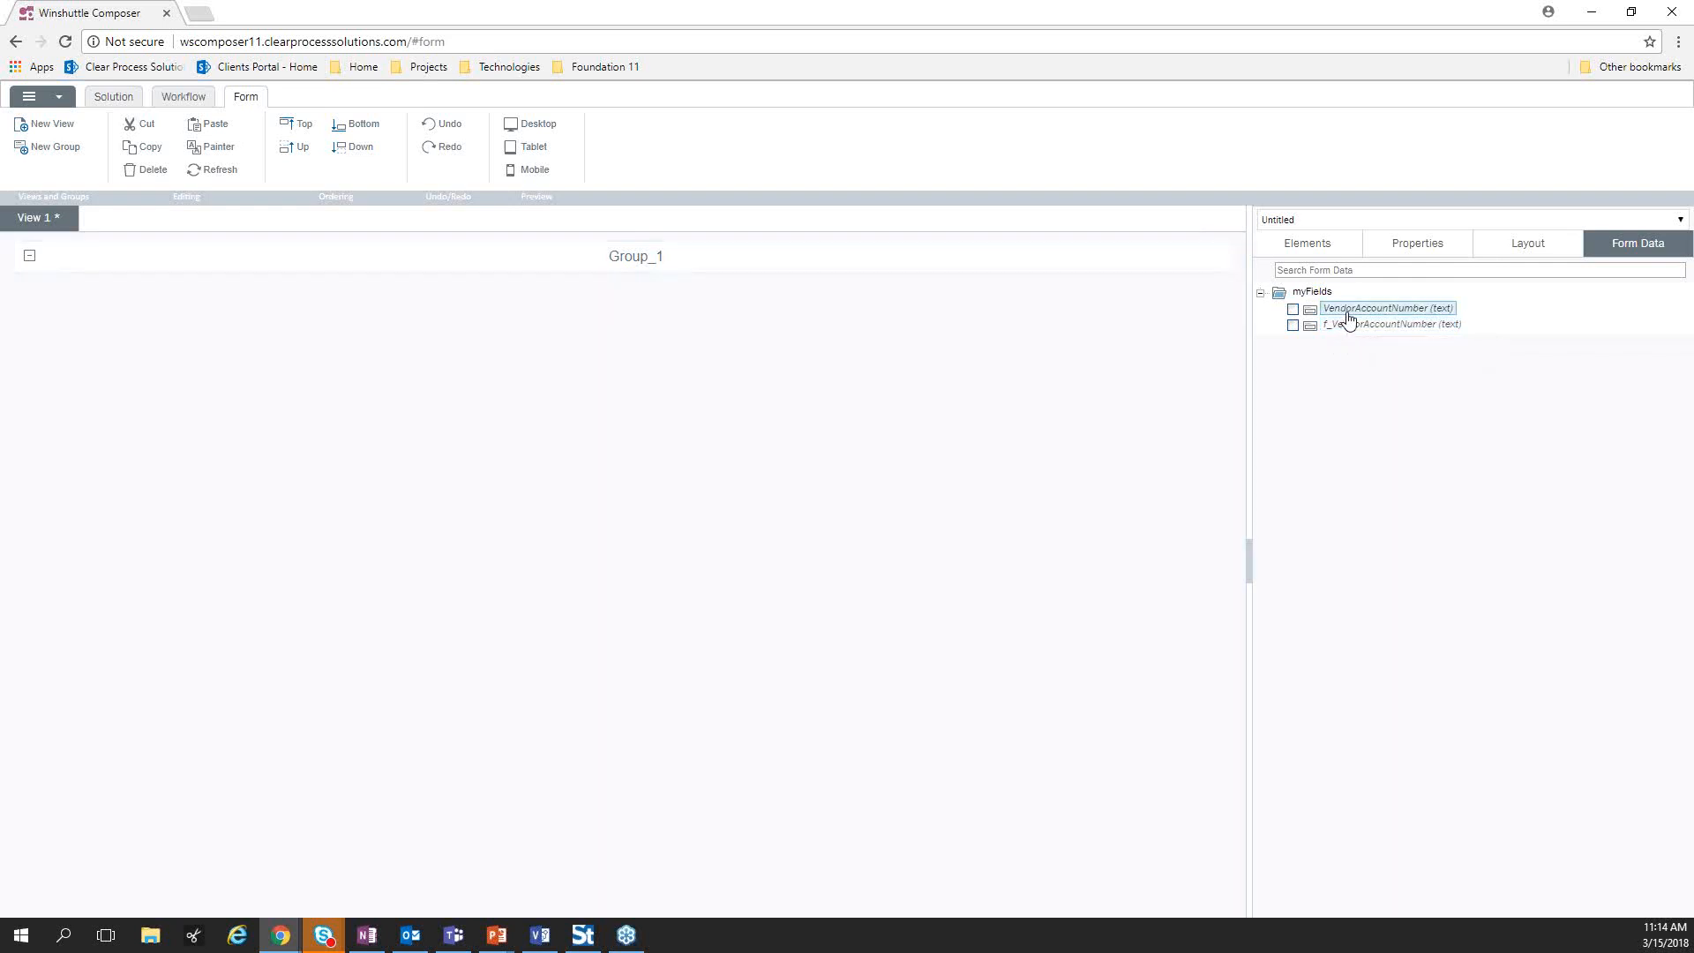
right_click(1348, 318)
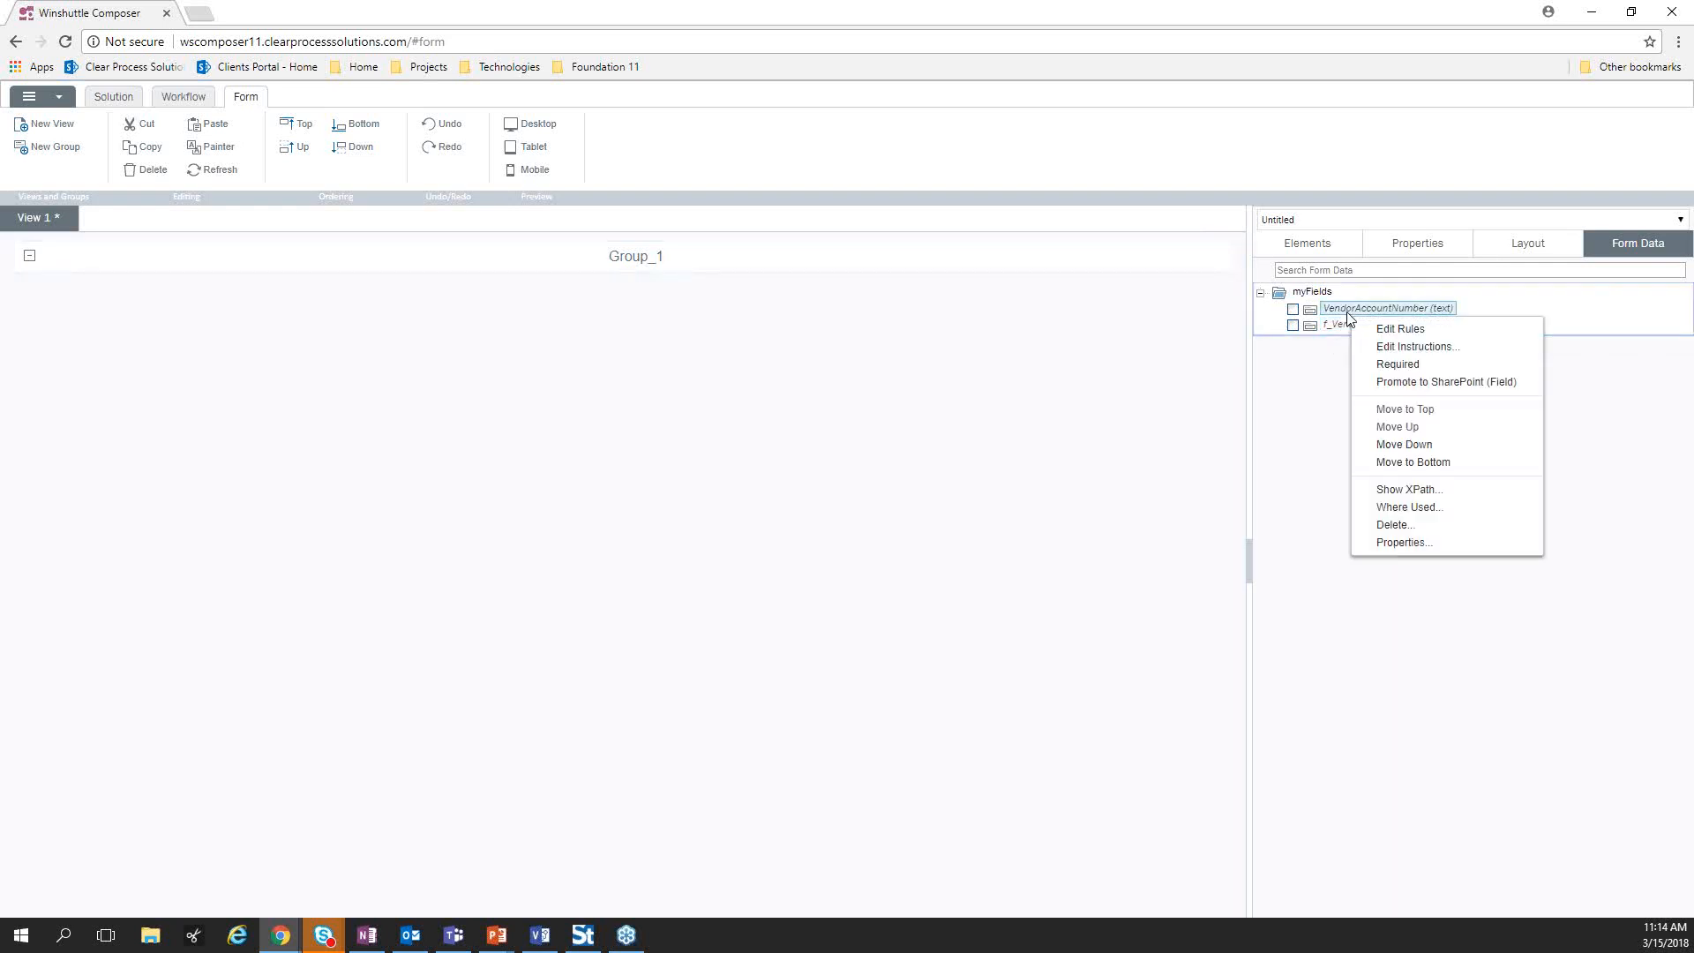
left_click(1408, 527)
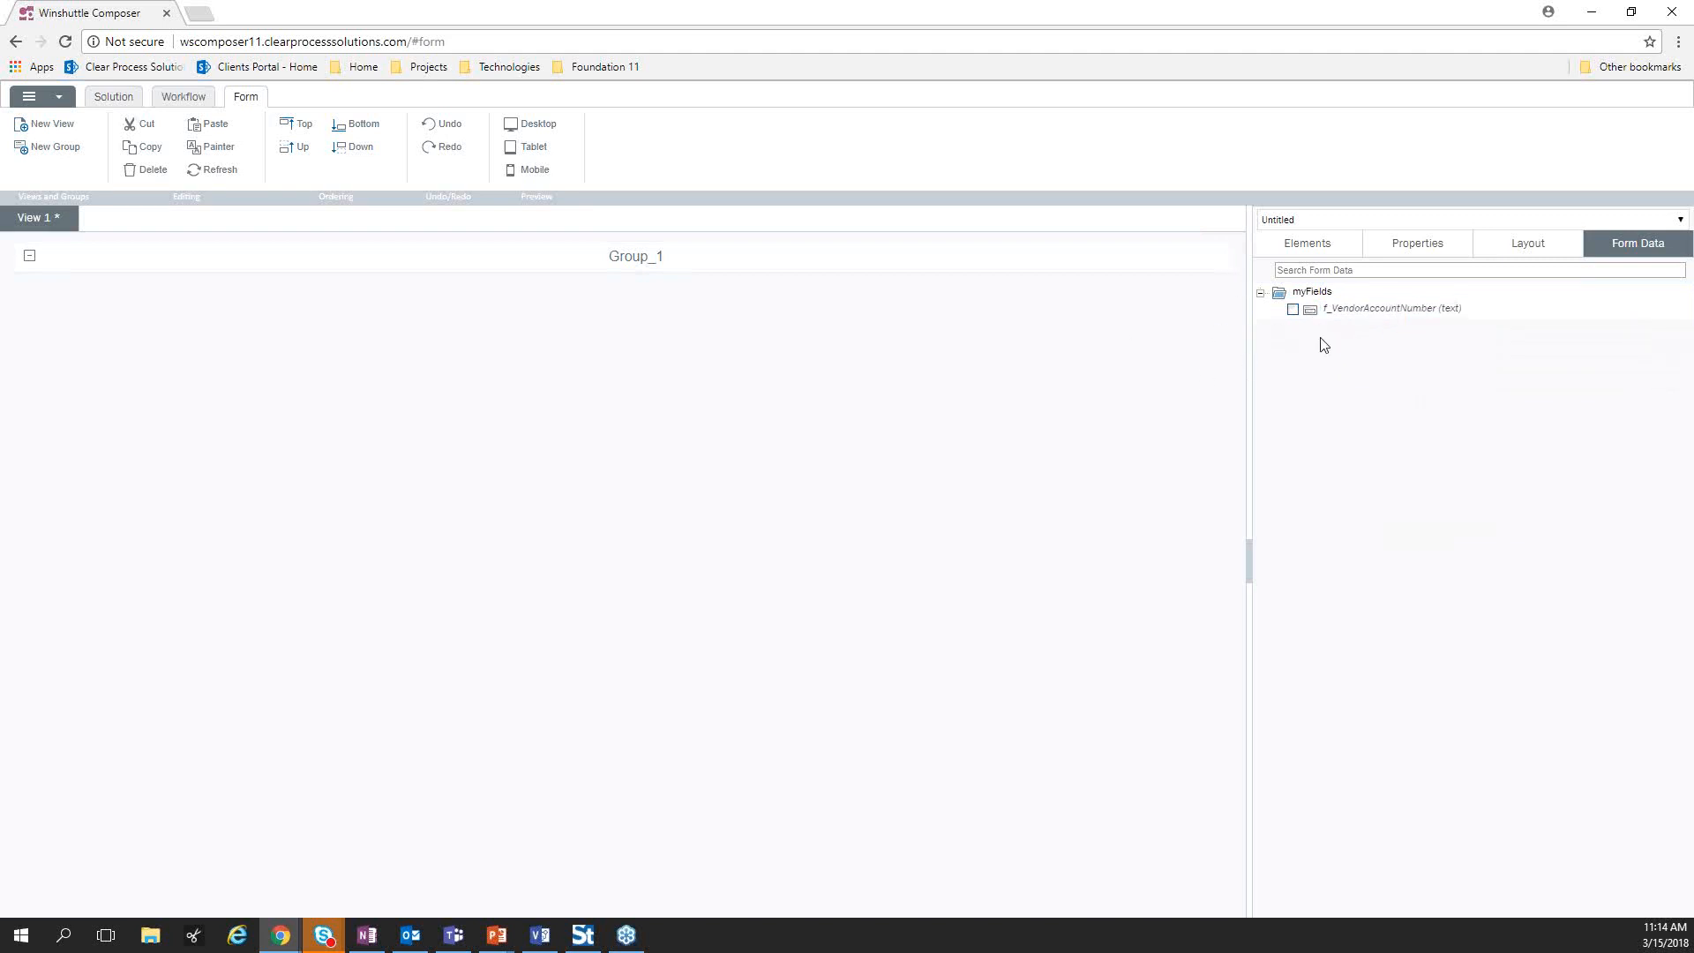
left_click(1147, 326)
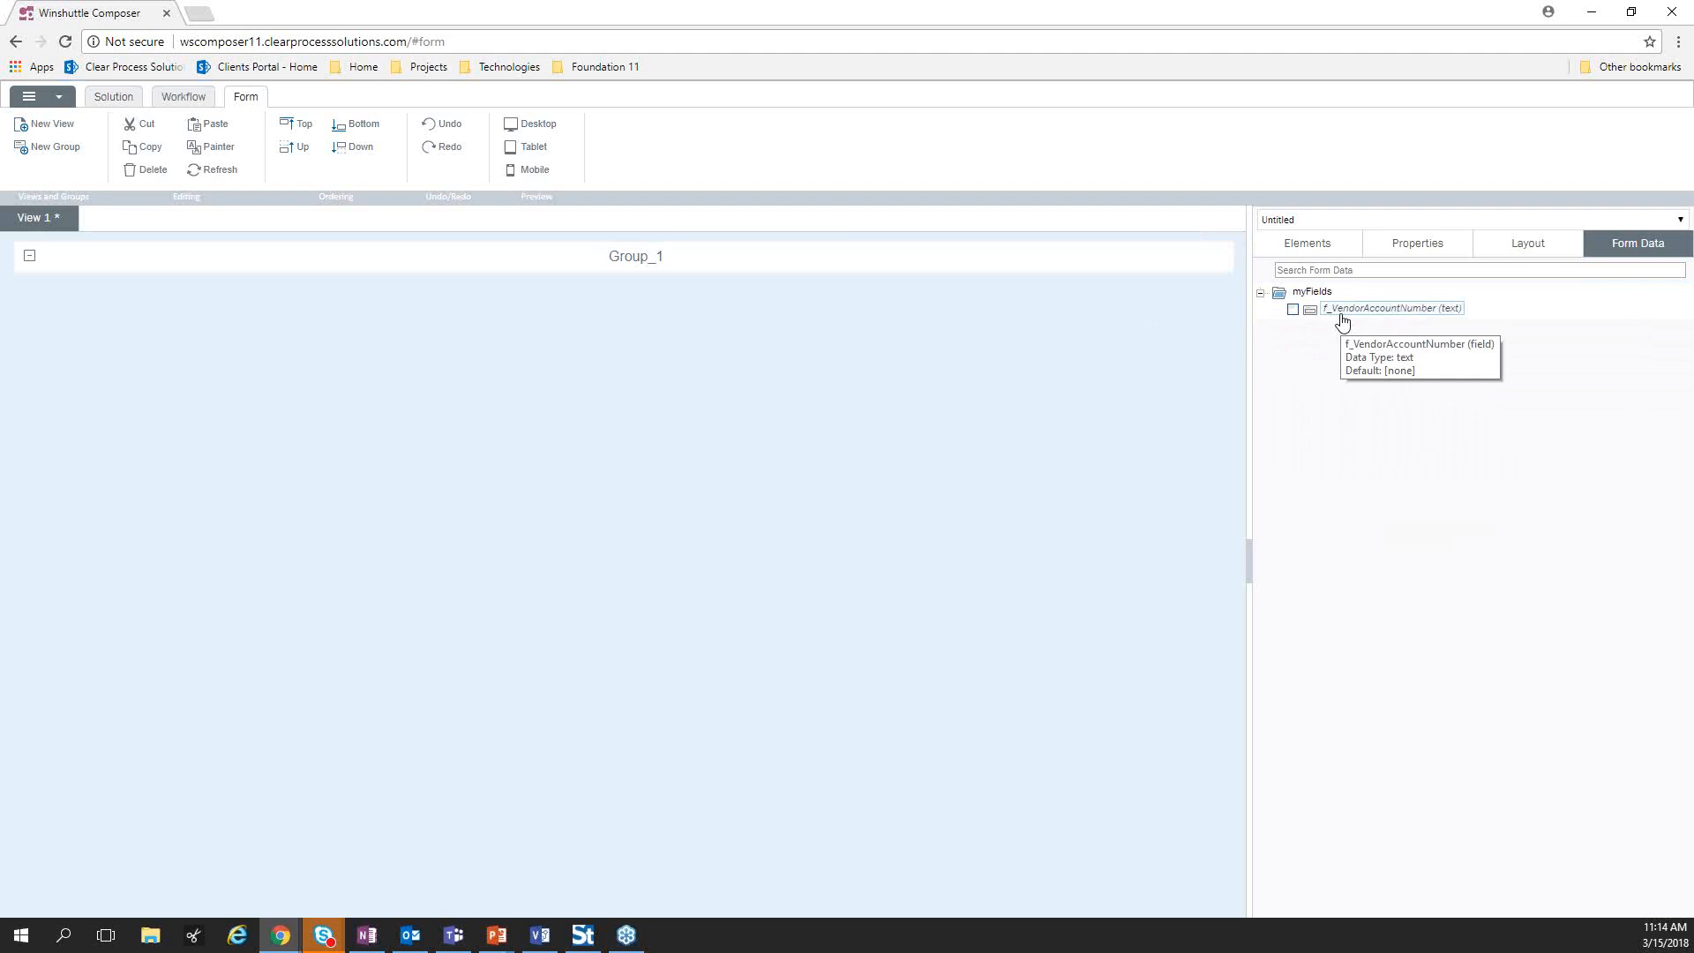
Try f_SAP_VendorAccountNumber as the name of the vendor account field and remove the SAP_ part again
right_click(1342, 321)
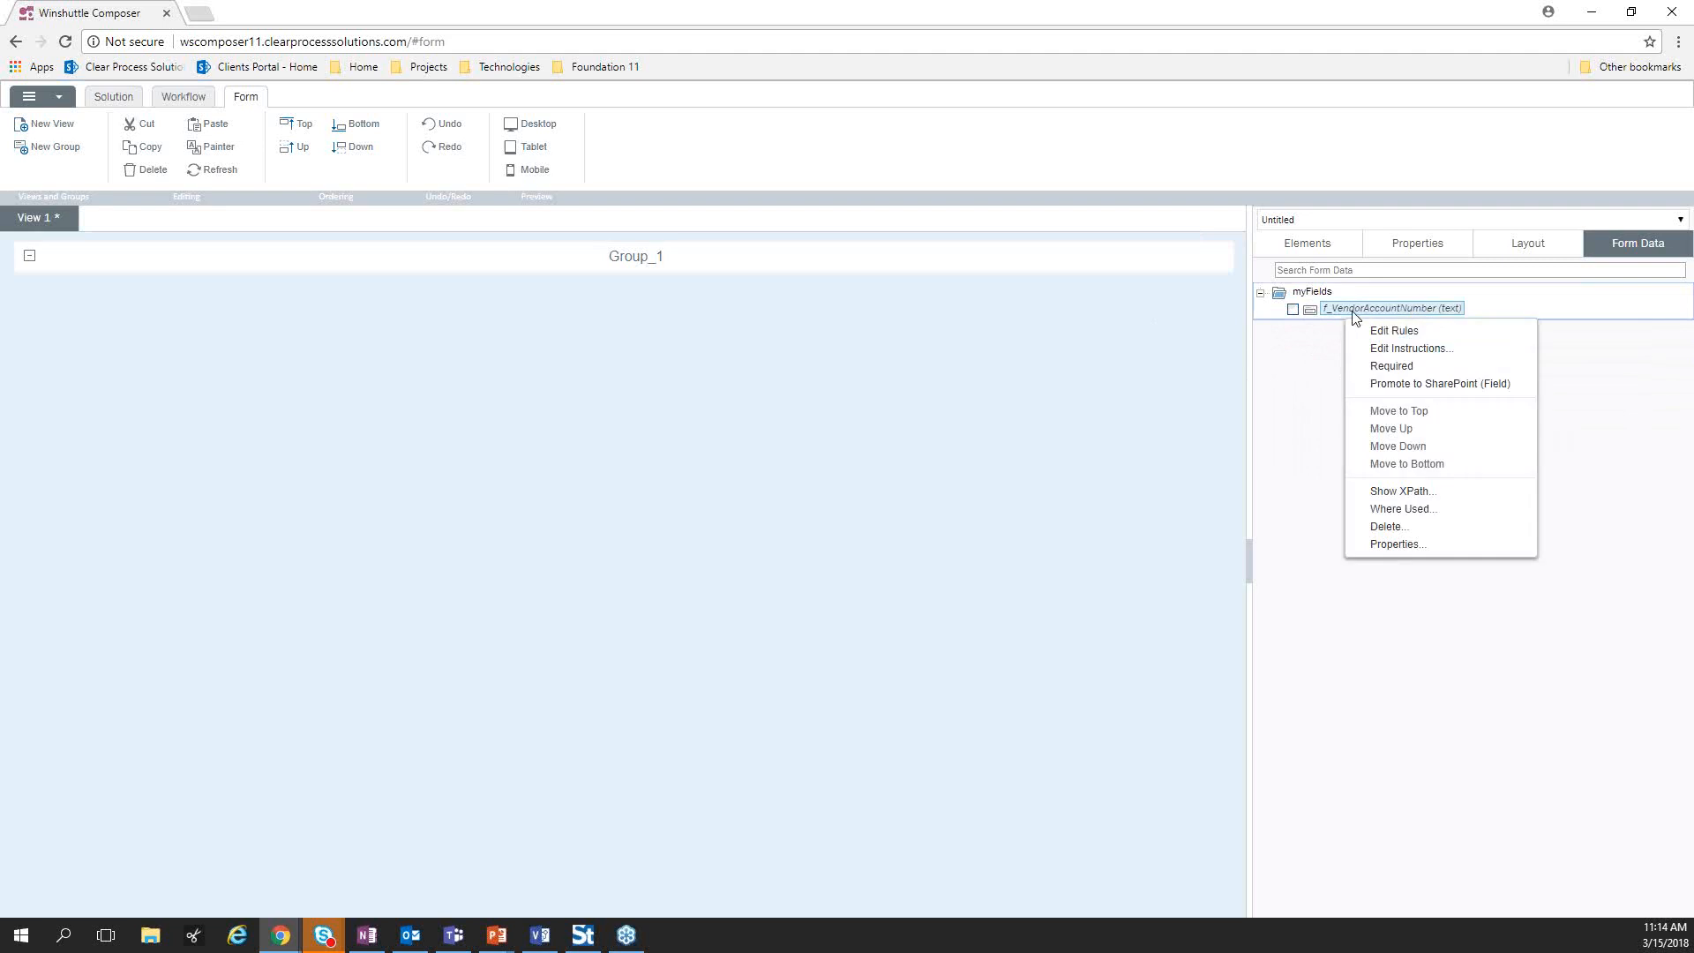
left_click(1392, 544)
left_click(610, 277)
type("SAP")
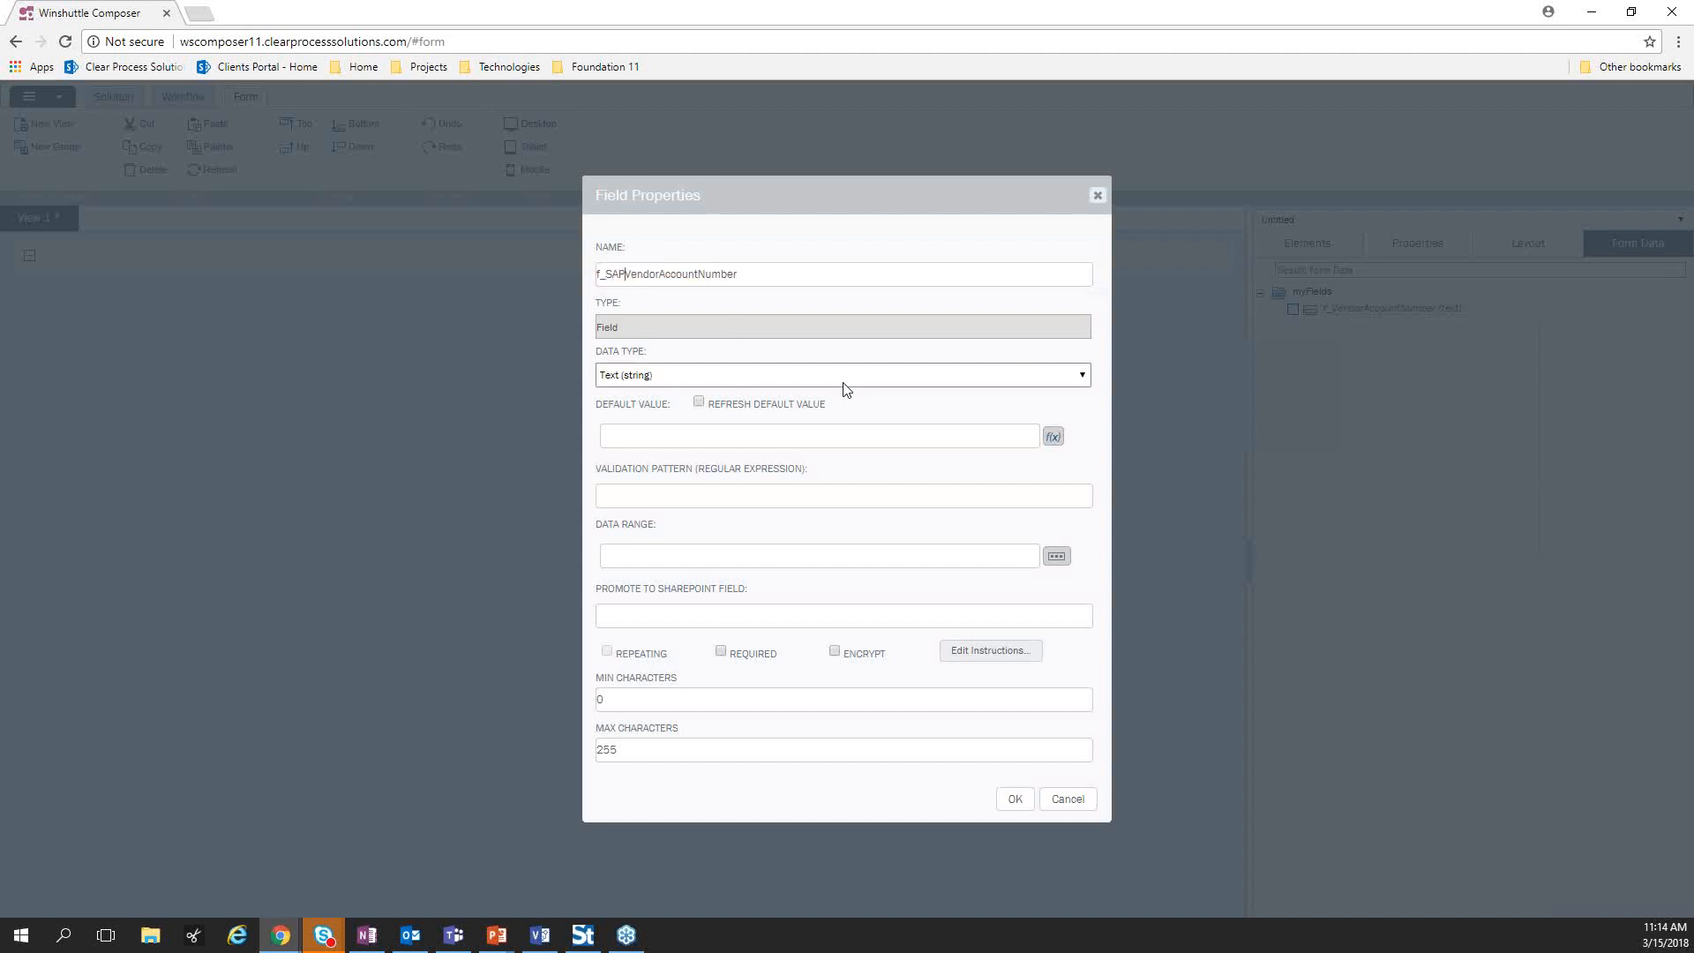
type("_")
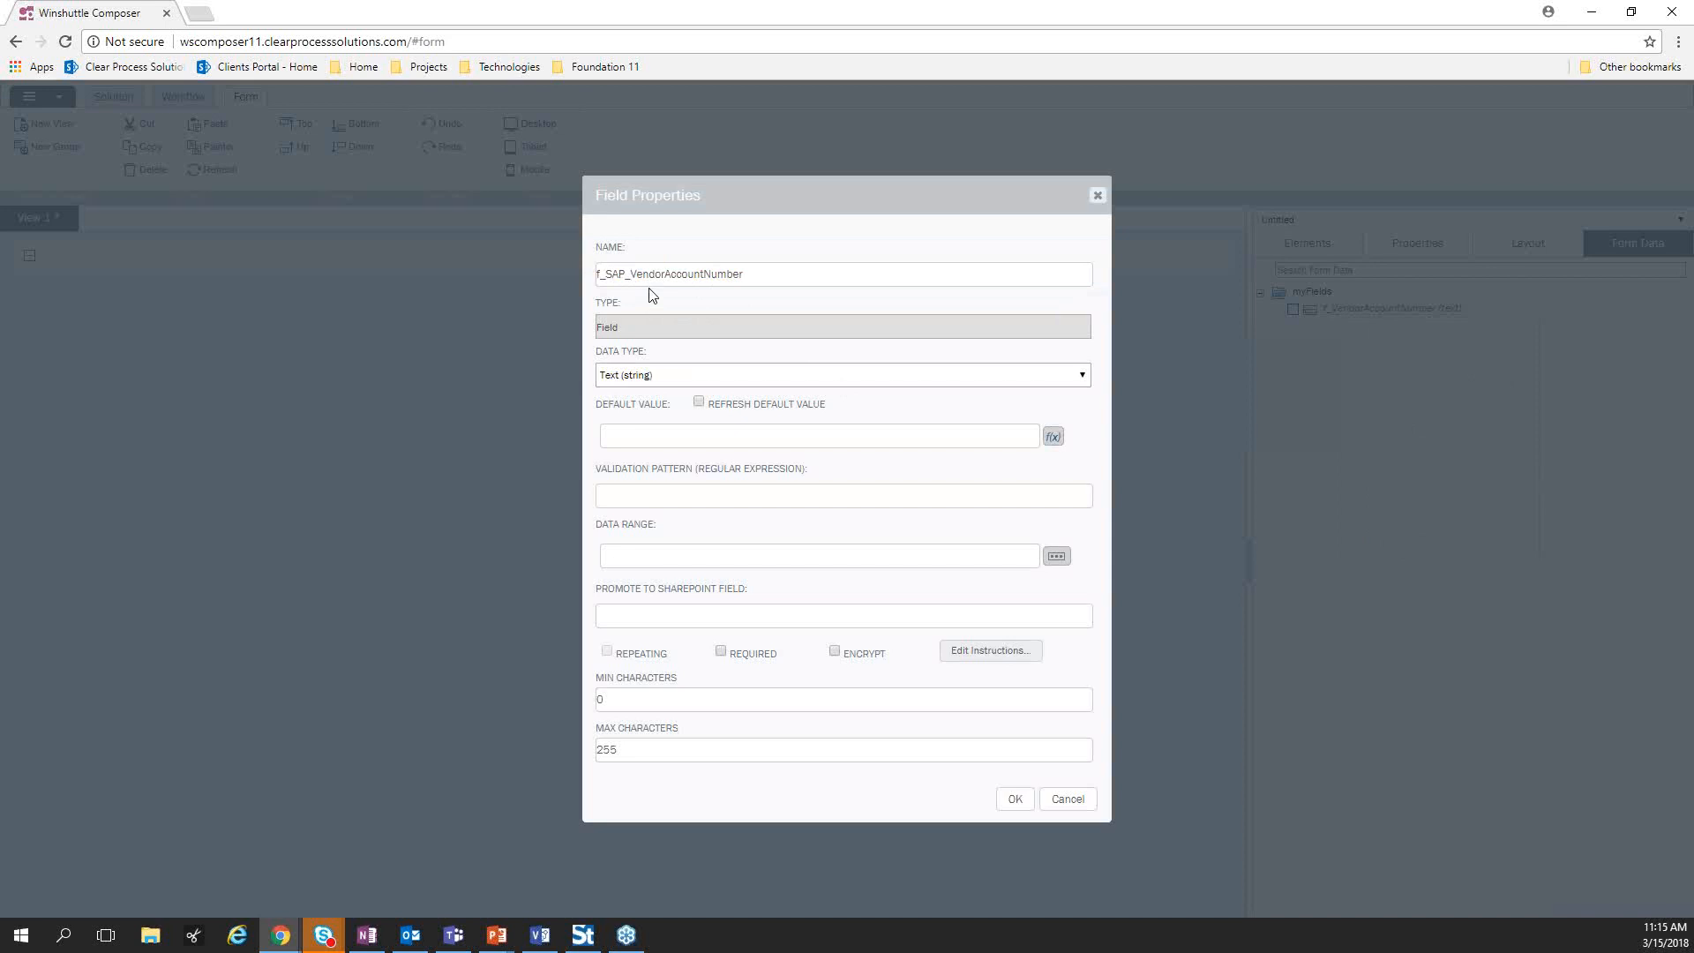
key("BackSpace")
key("BackSpace")
key("BackSpace")
key("BackSpace")
Try underscores between the words of the field name, remove them again and close the field's properties
left_click(645, 276)
type("_")
key("Right")
key("Right")
key("Right")
key("Right")
key("Right")
key("Right")
key("Right")
type("_")
key("BackSpace")
key("BackSpace")
left_click(1009, 805)
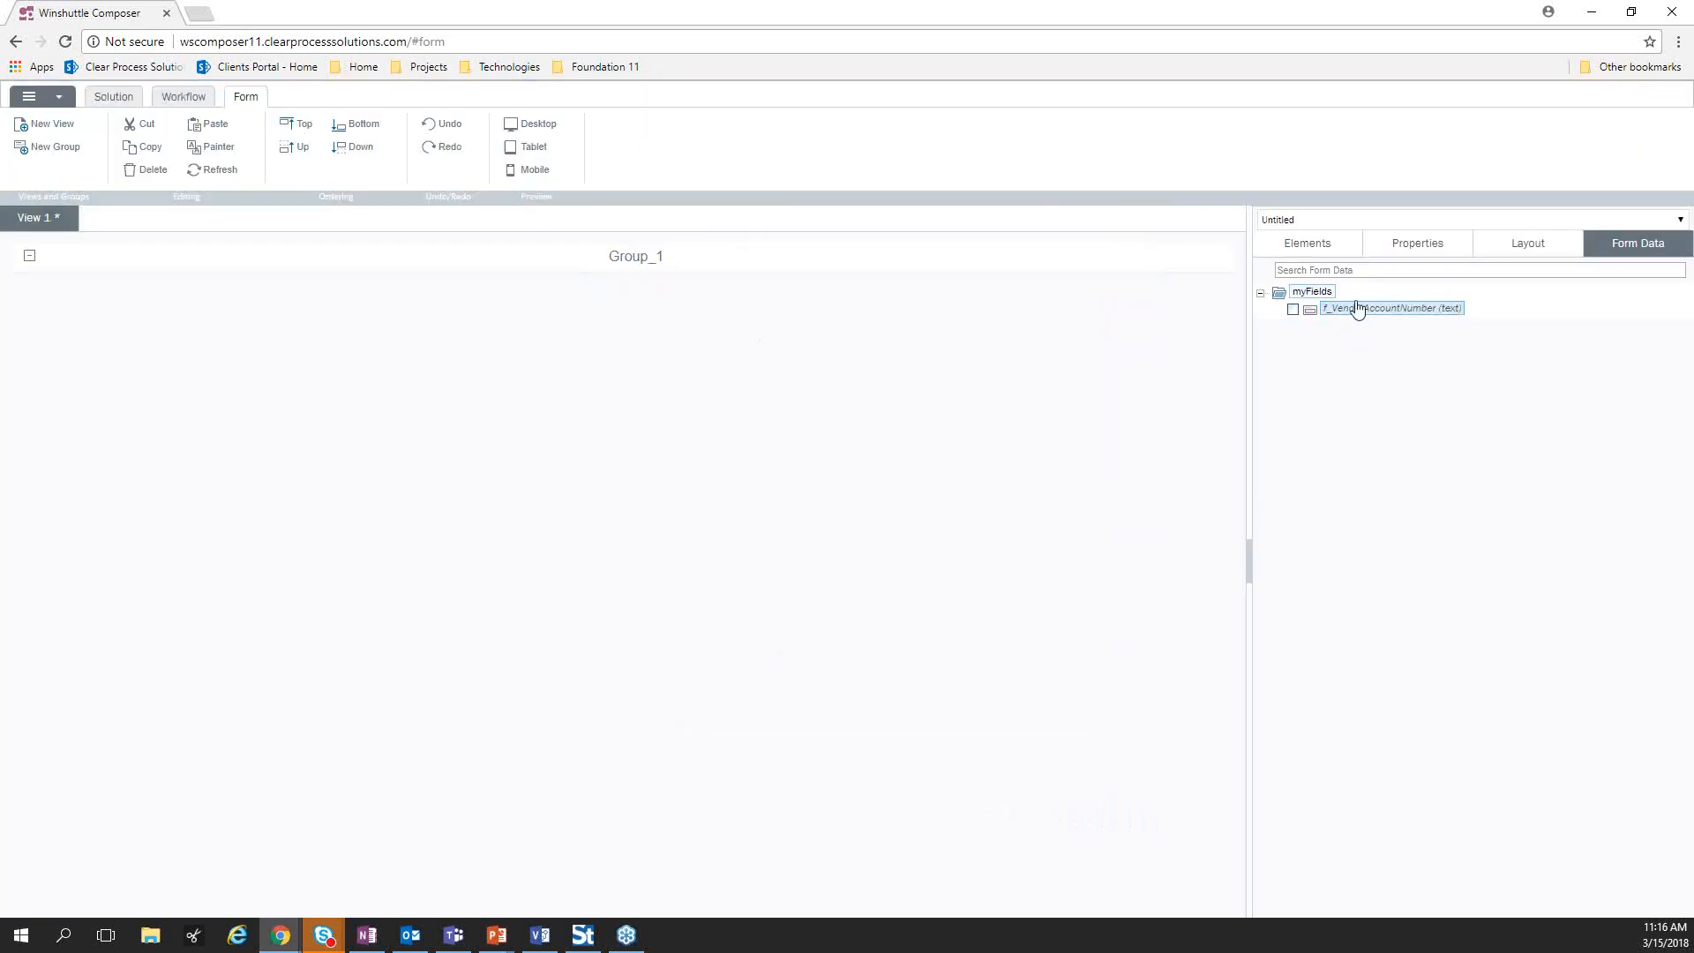
right_click(1350, 312)
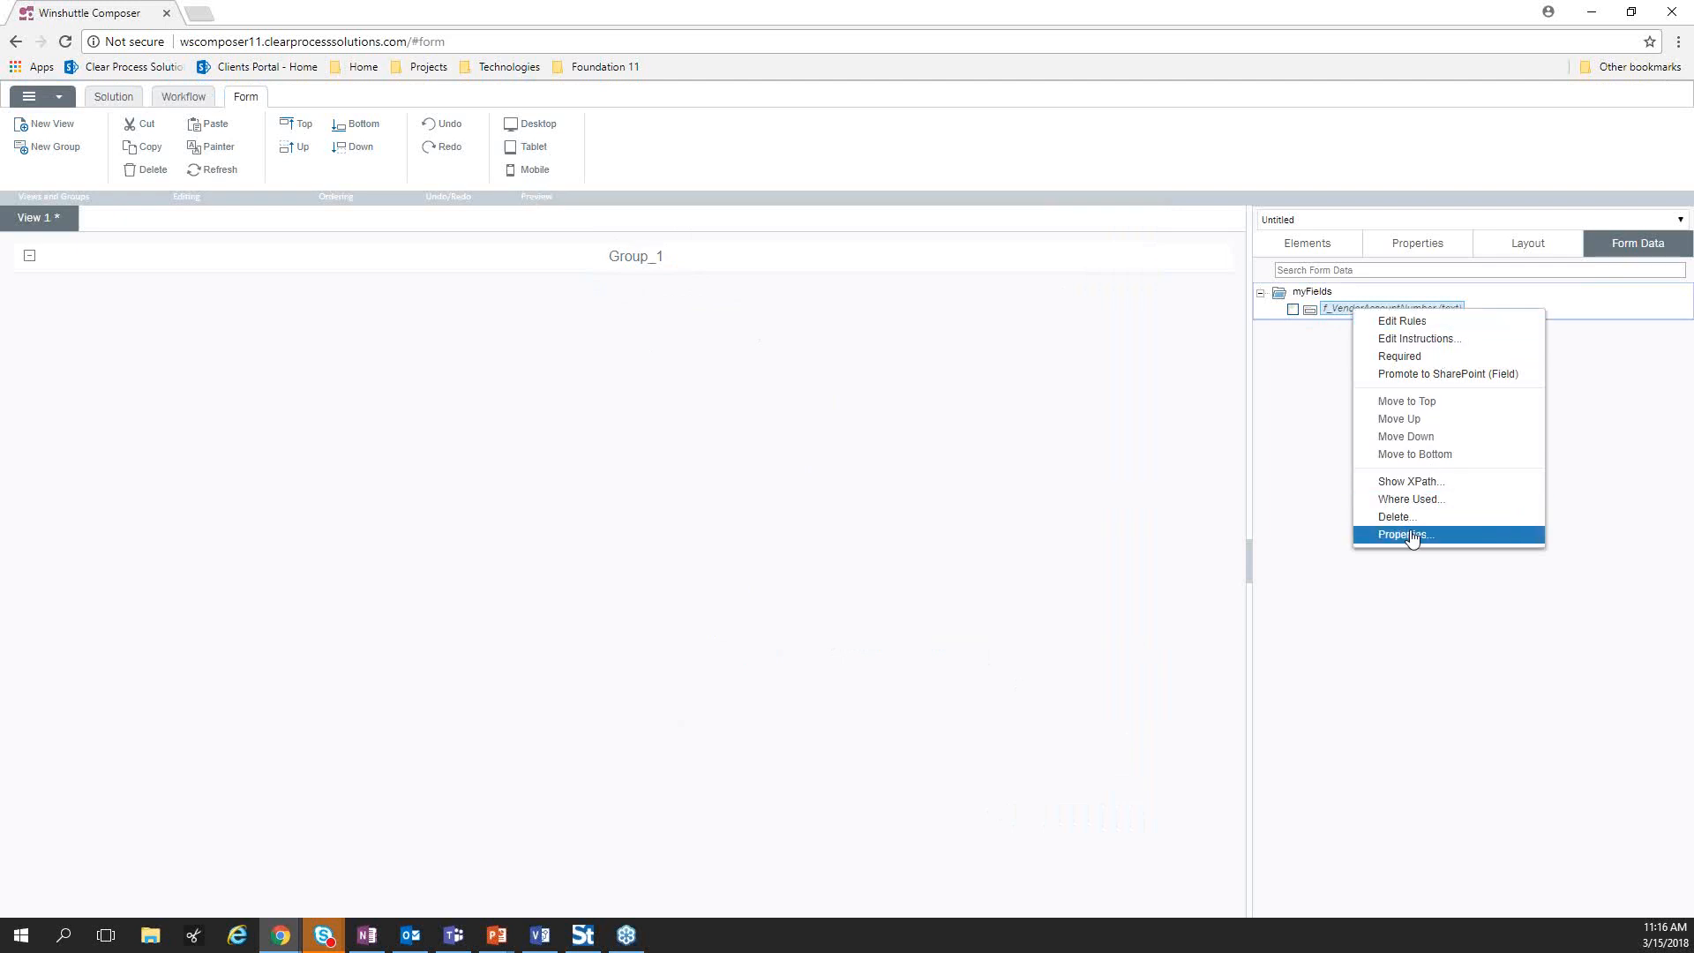
left_click(1437, 323)
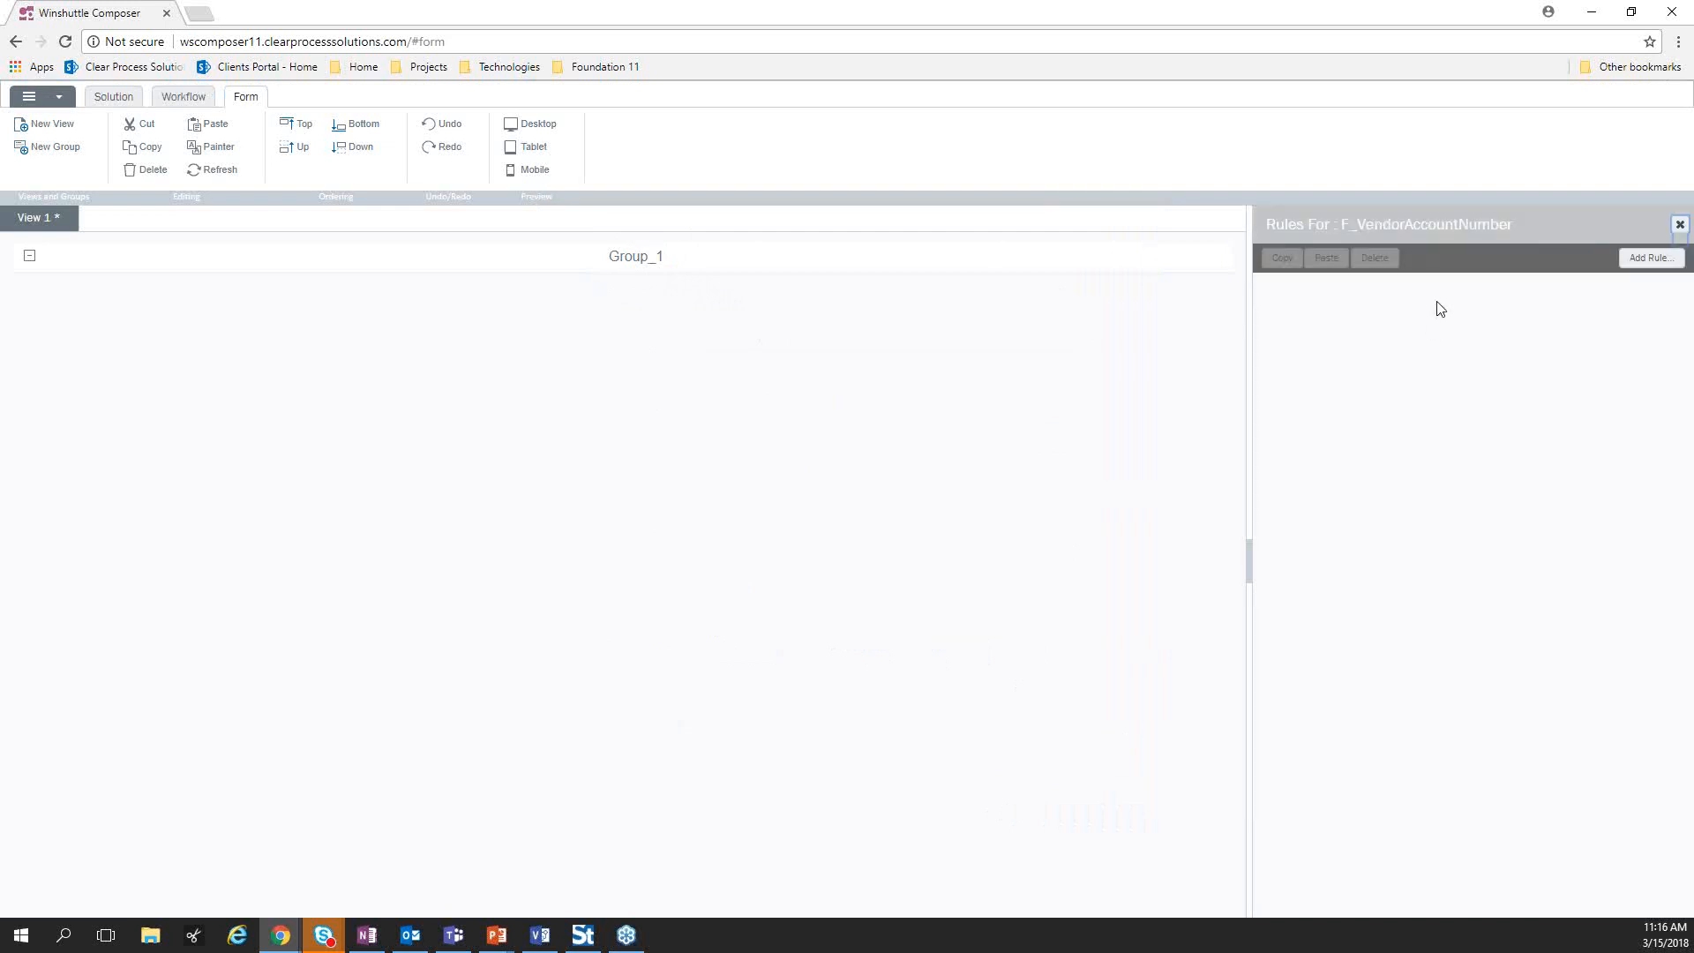
left_click(1634, 259)
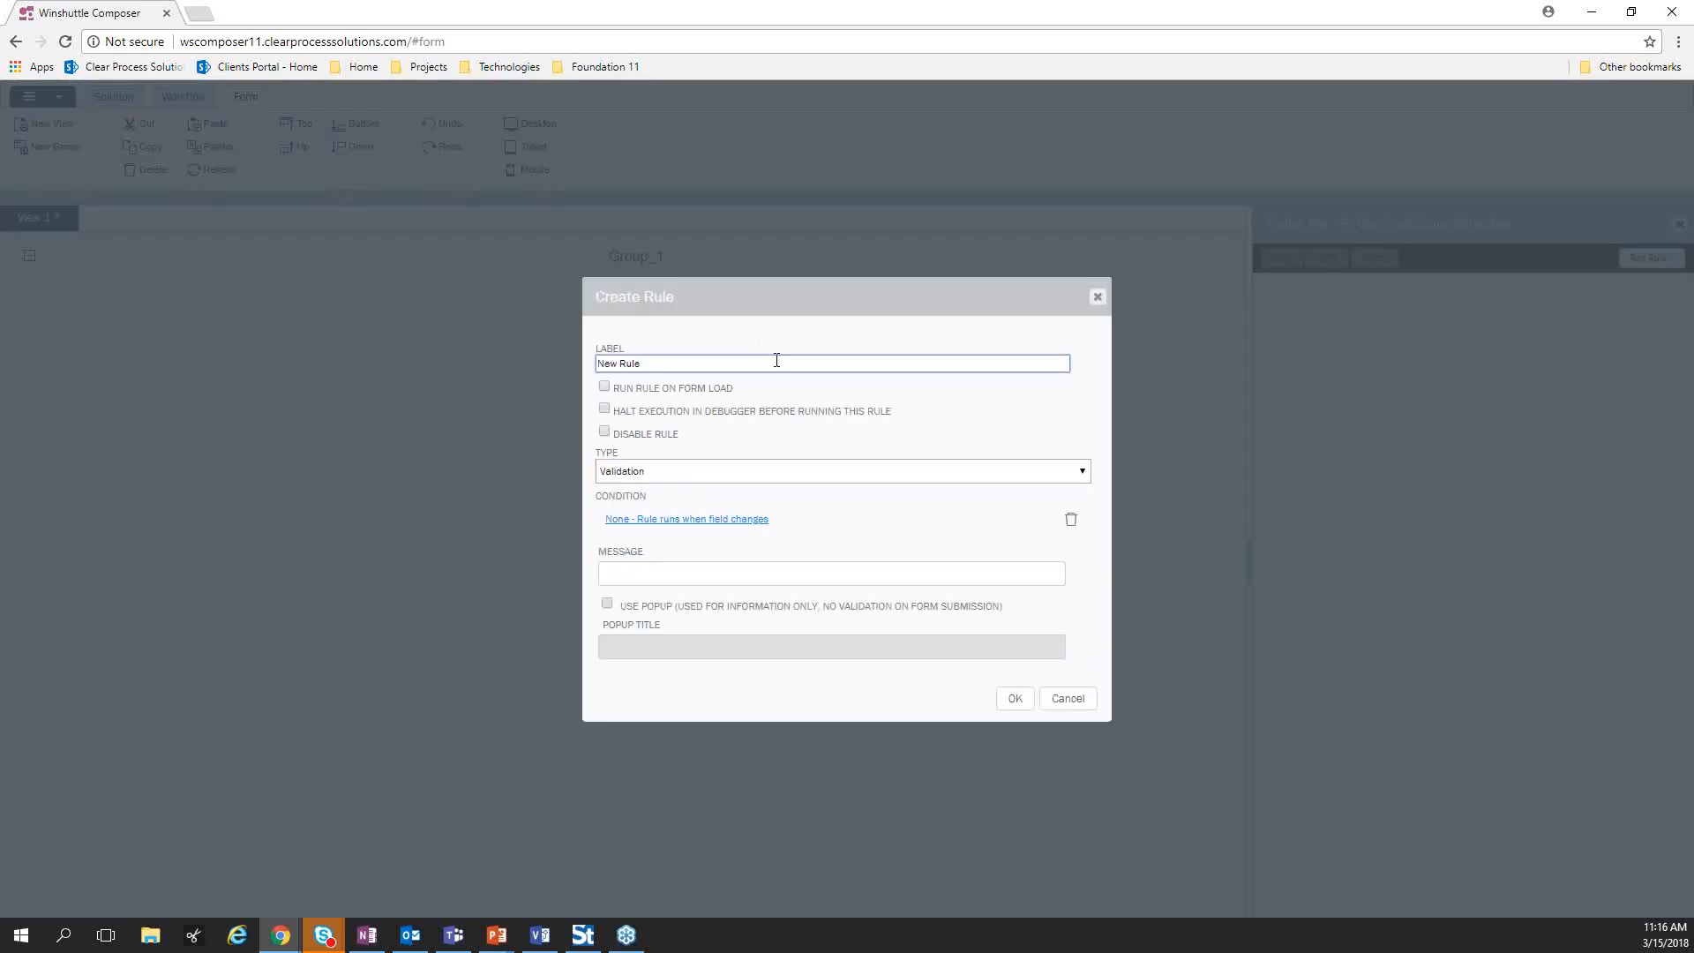
left_click_drag(716, 359, 558, 358)
left_click(644, 364)
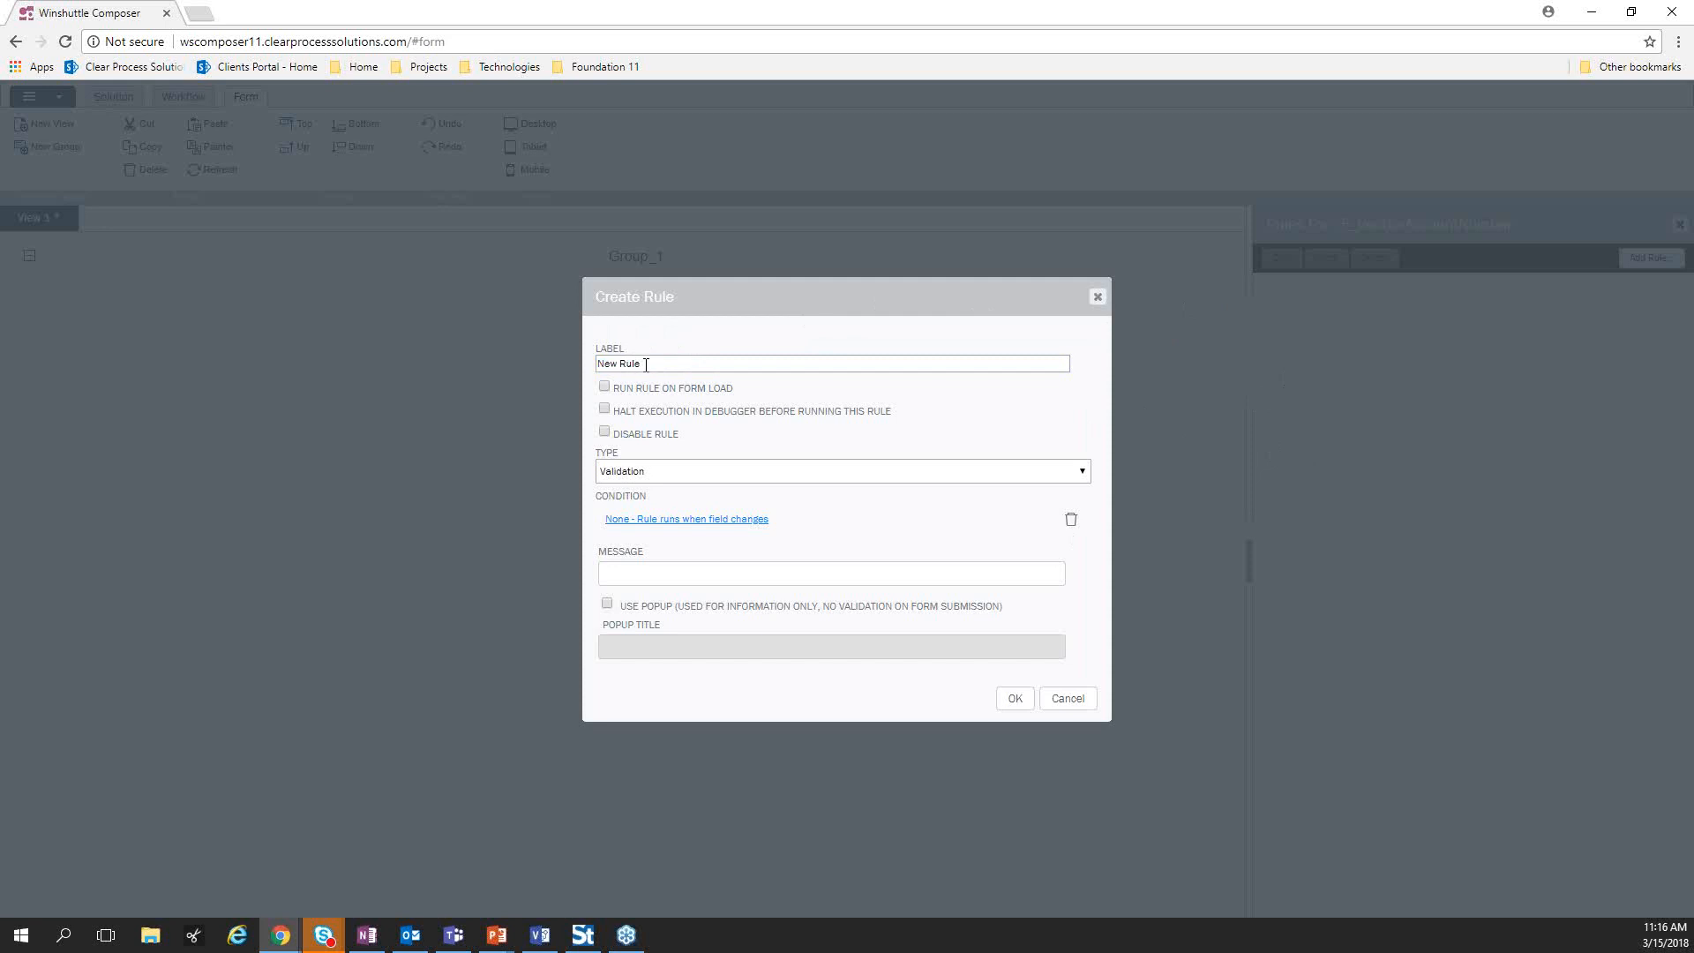
left_click(1067, 699)
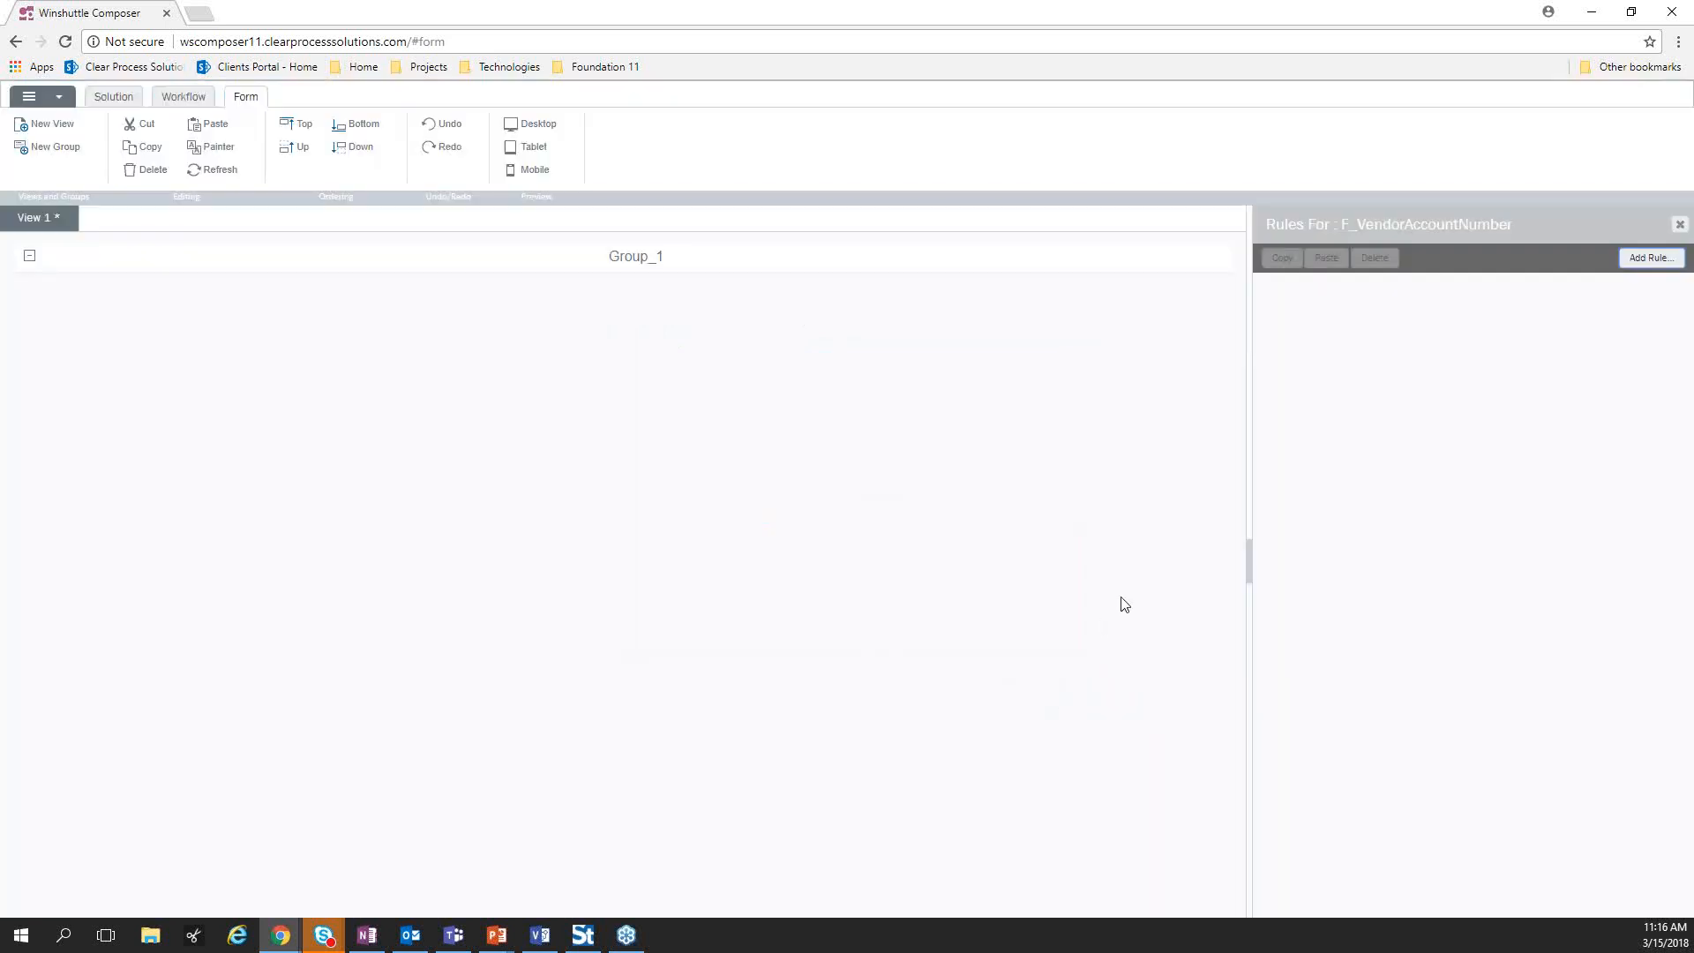
left_click(1680, 224)
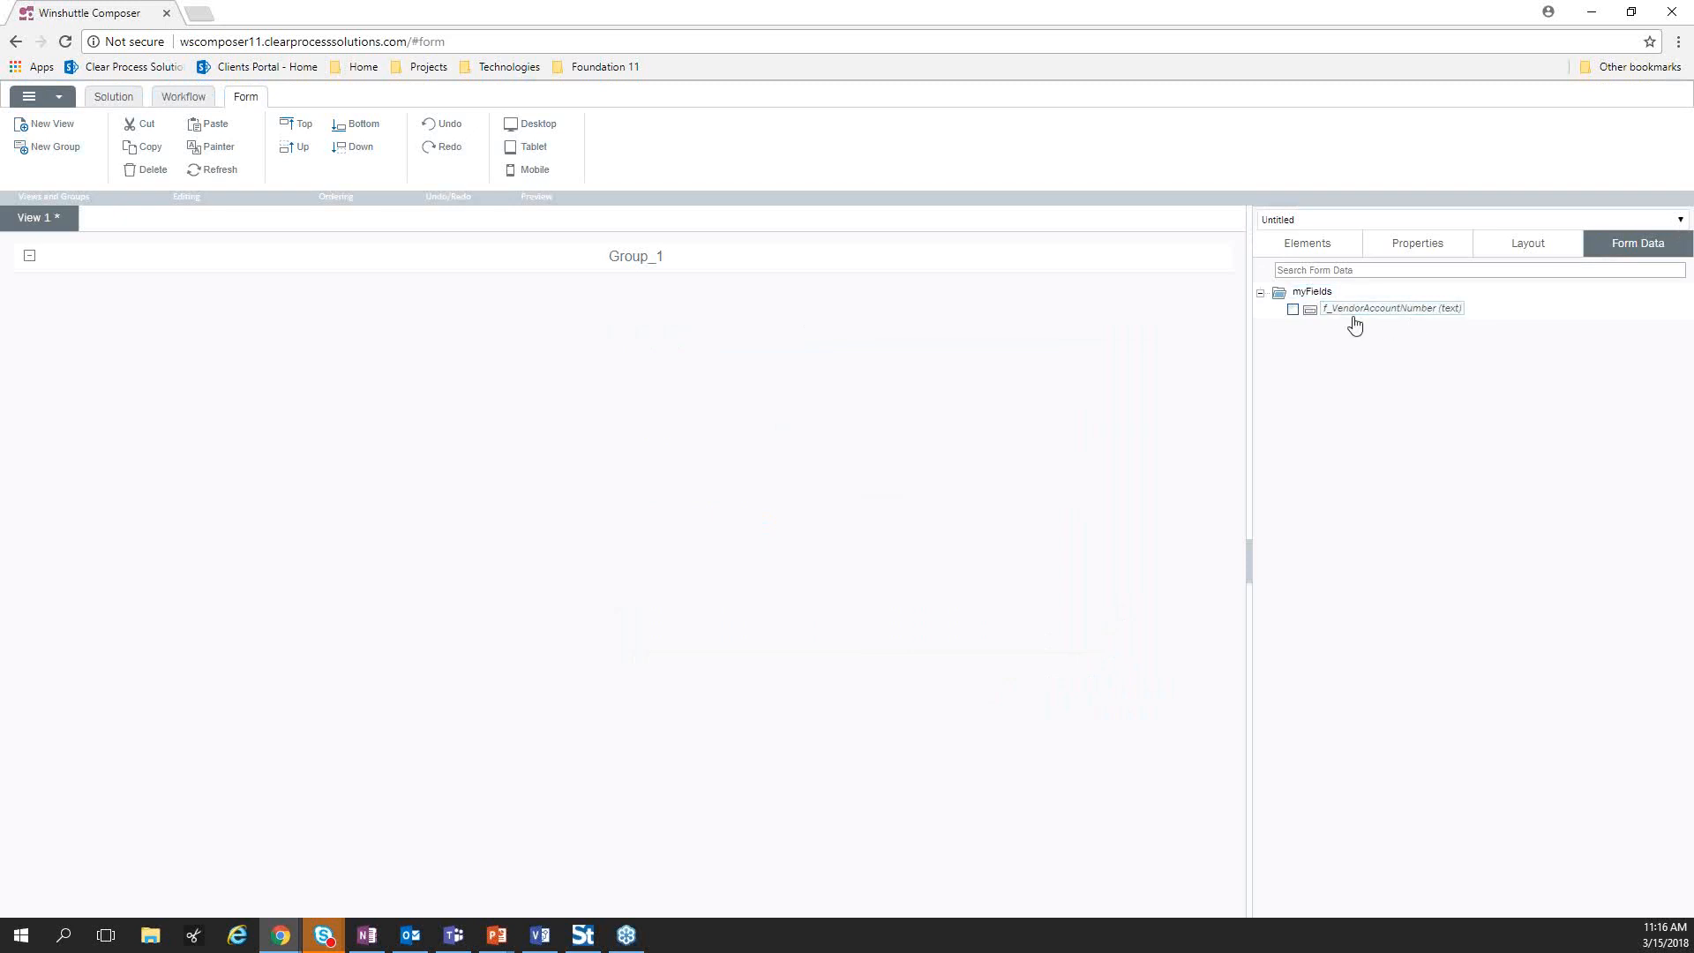
Add a repeating group named VendorAccountAddress under myFields
mouse_move(1355, 324)
right_click(1326, 302)
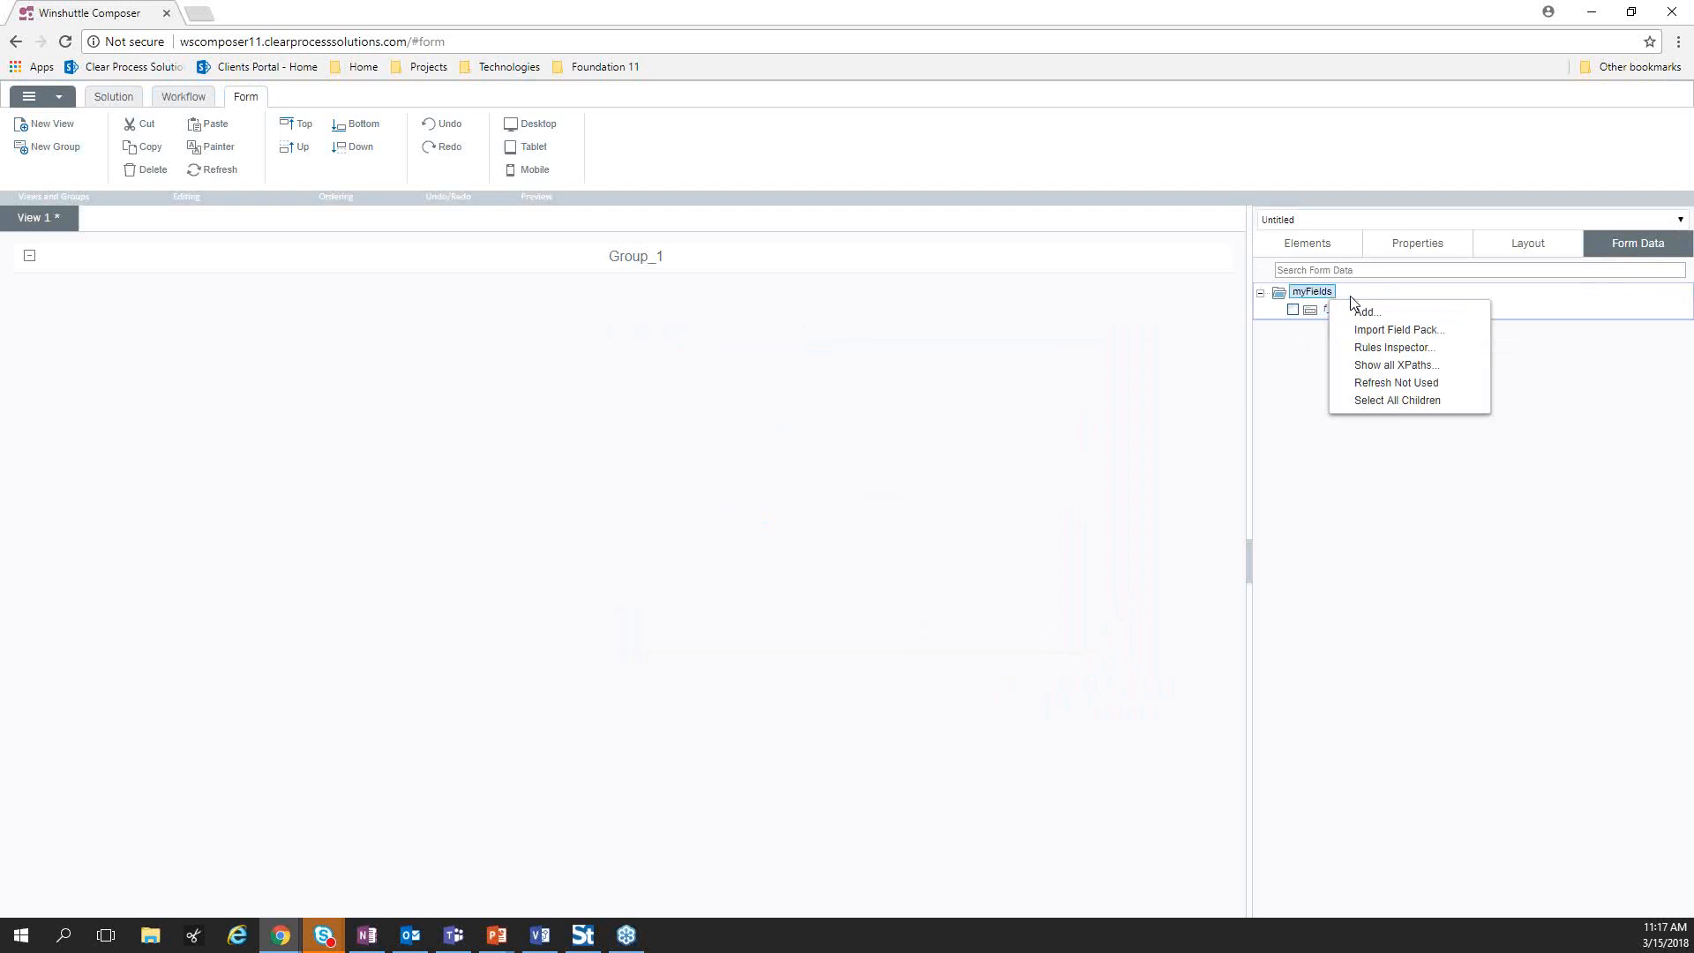
left_click(1381, 311)
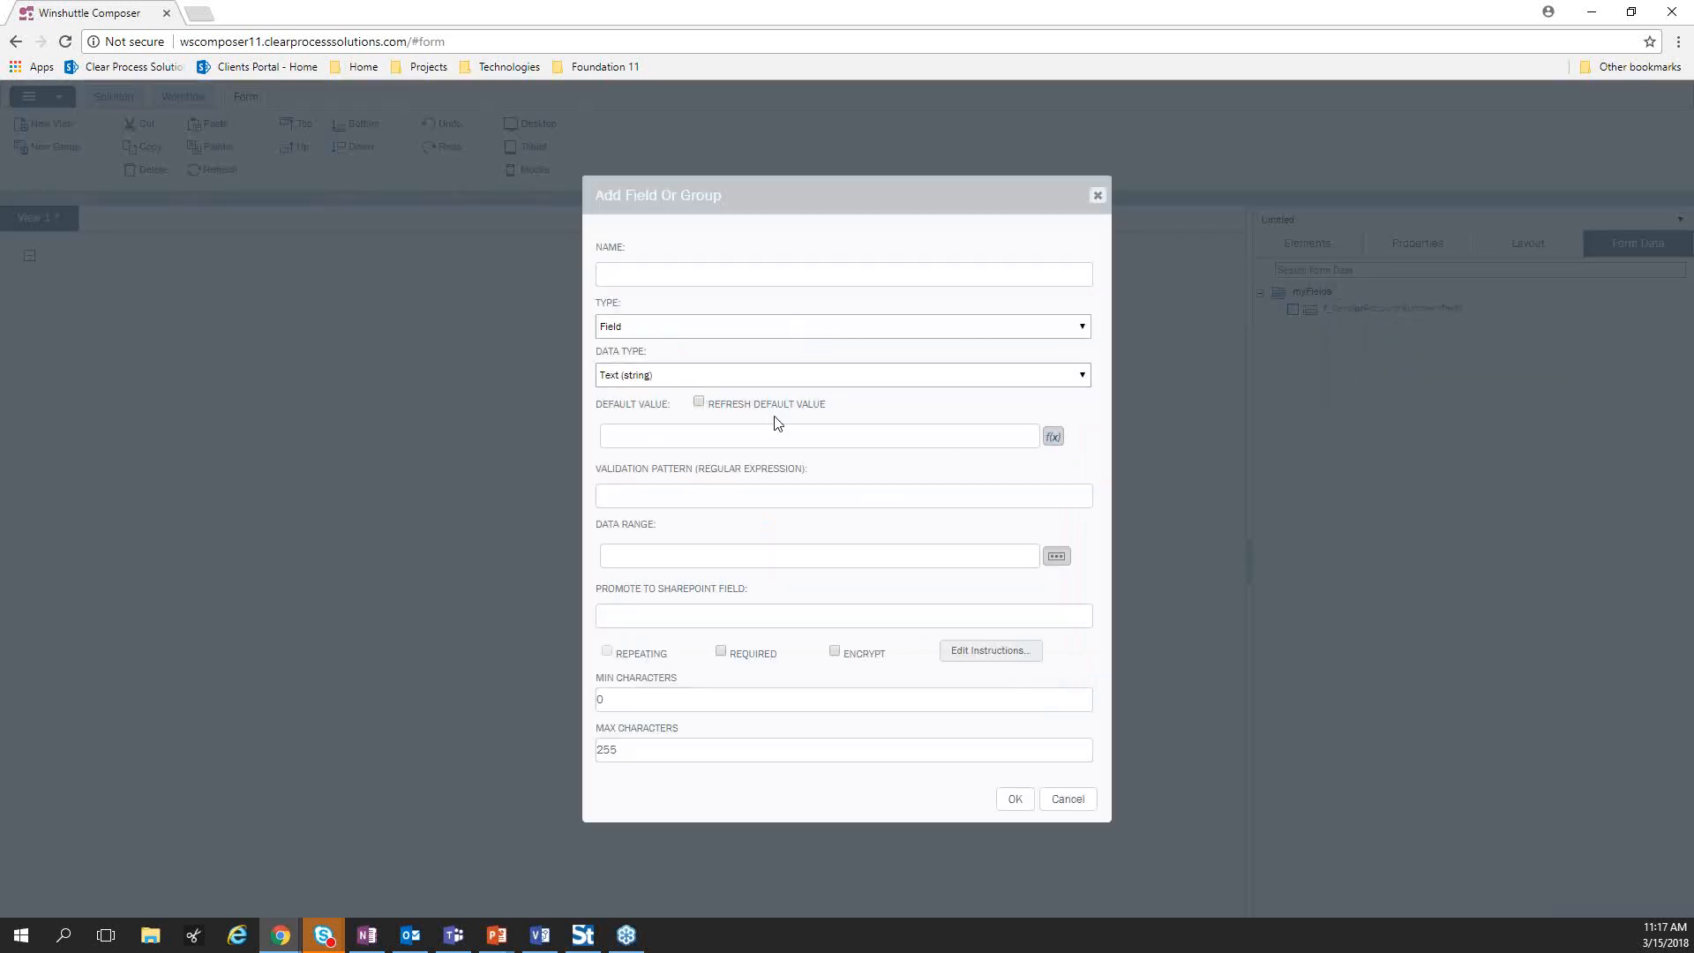
left_click(699, 334)
left_click(777, 359)
left_click(657, 273)
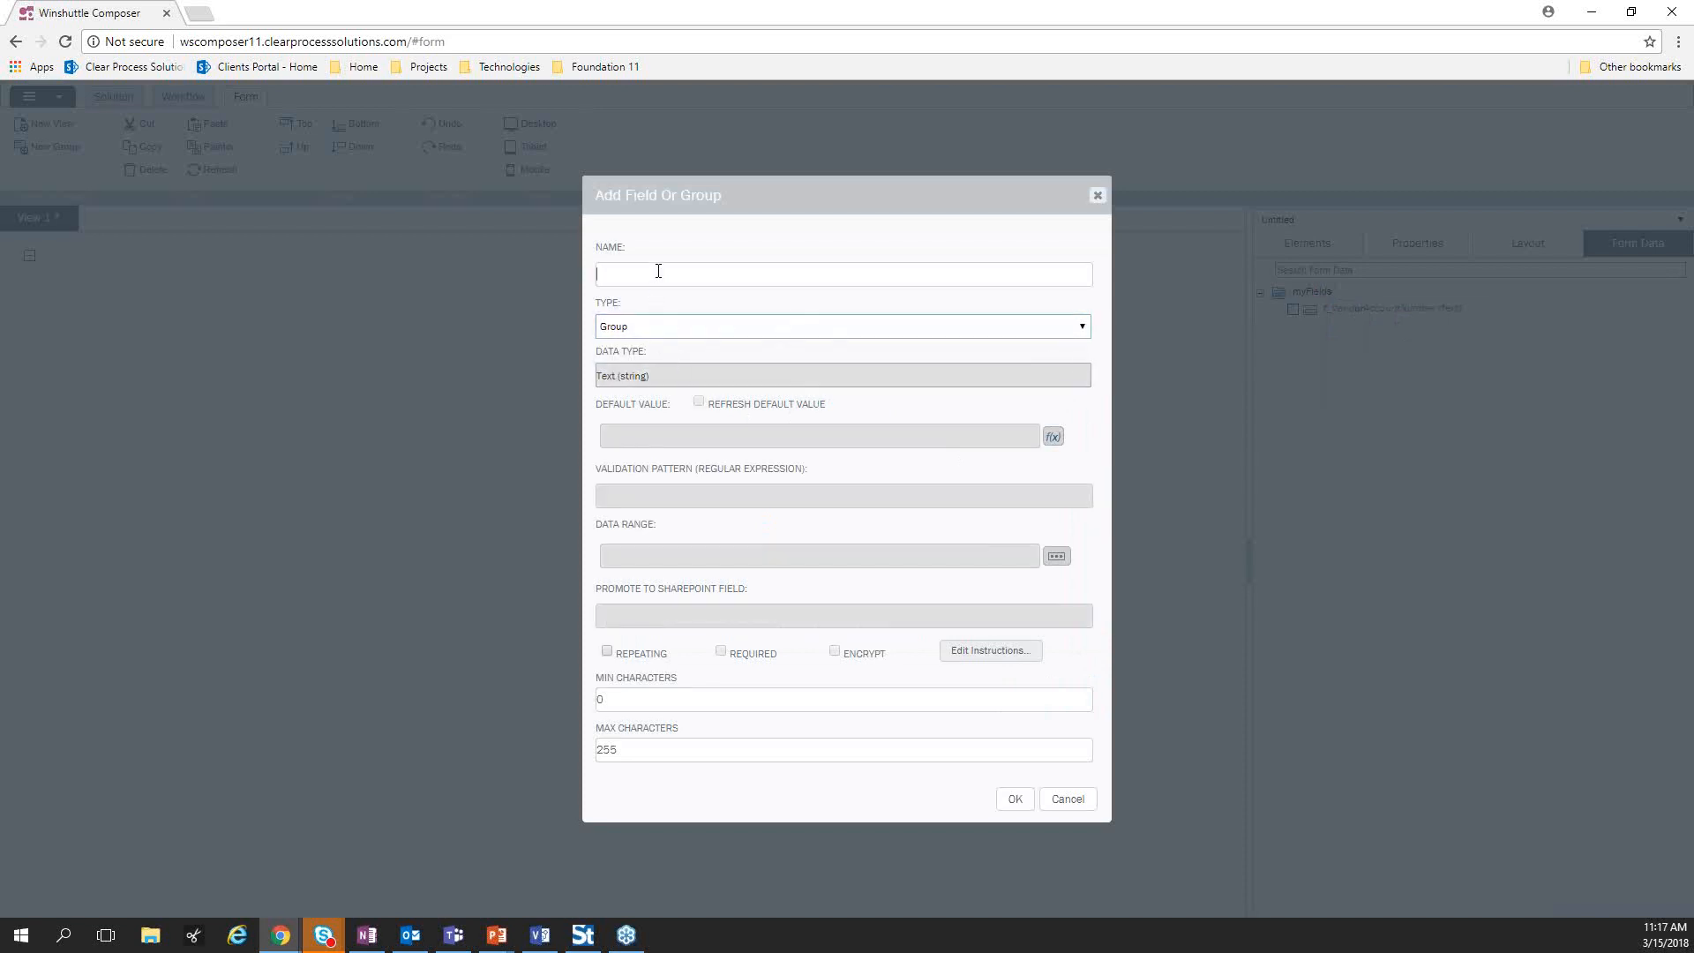
type("VendorAccountAddree")
left_click(1015, 799)
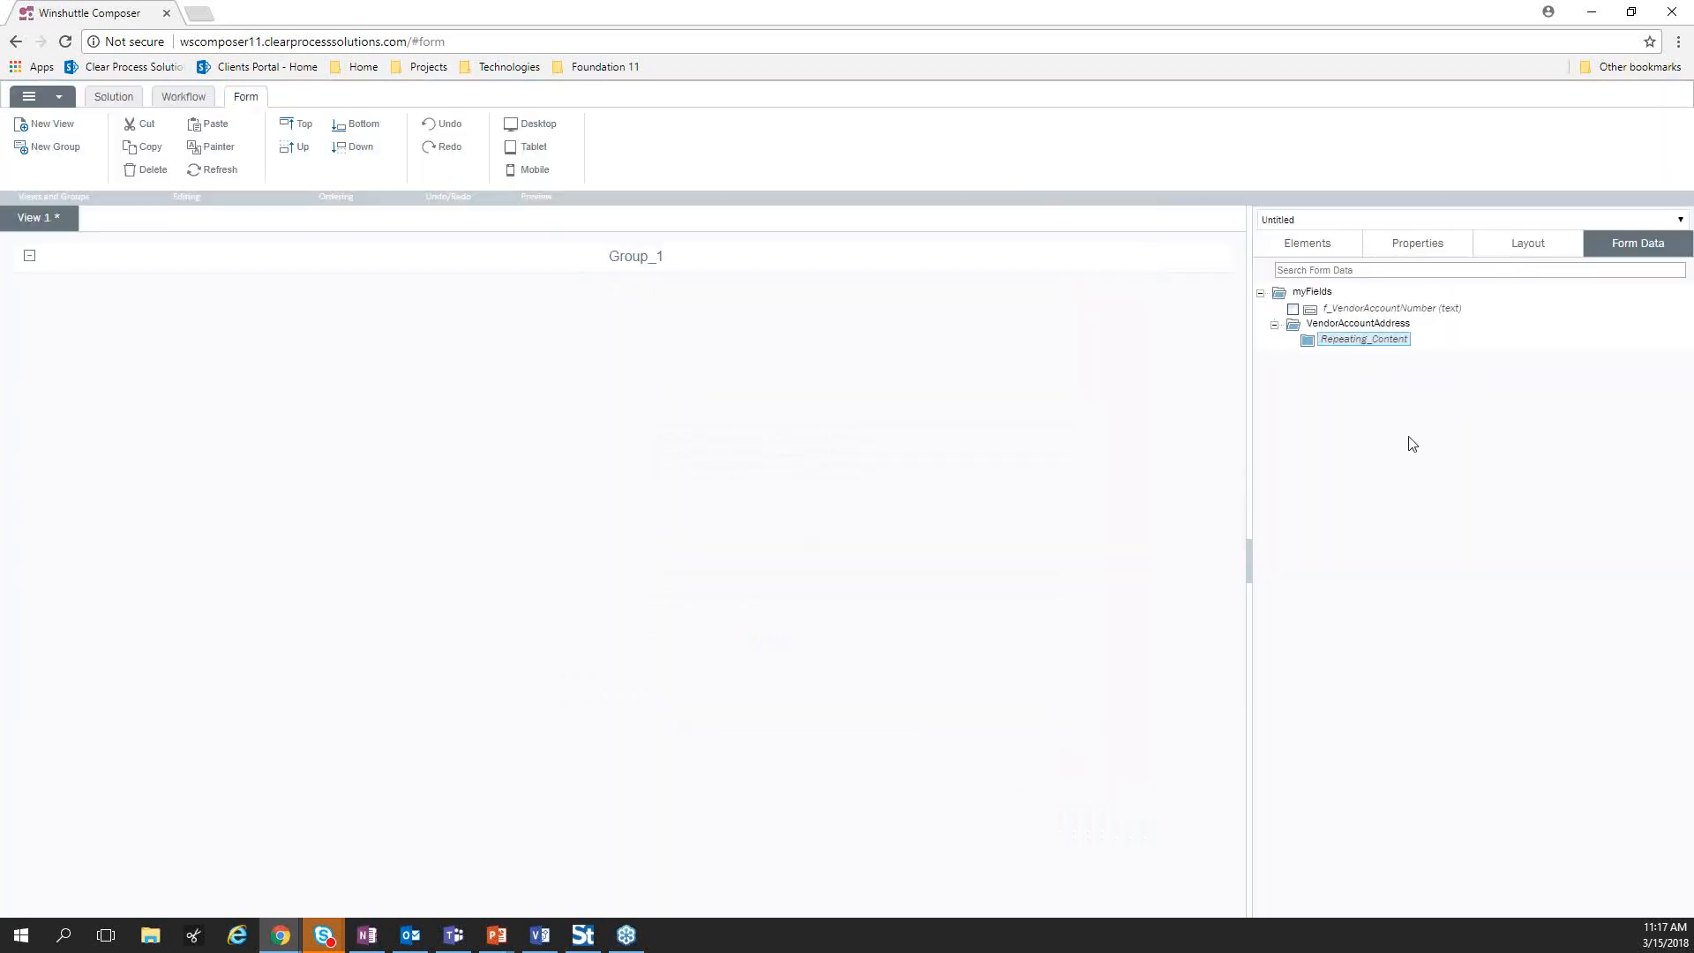
Add a text field named rt_VendorAccountStreetOne to the Repeating_Content of the VendorAccountAddress group
right_click(1374, 349)
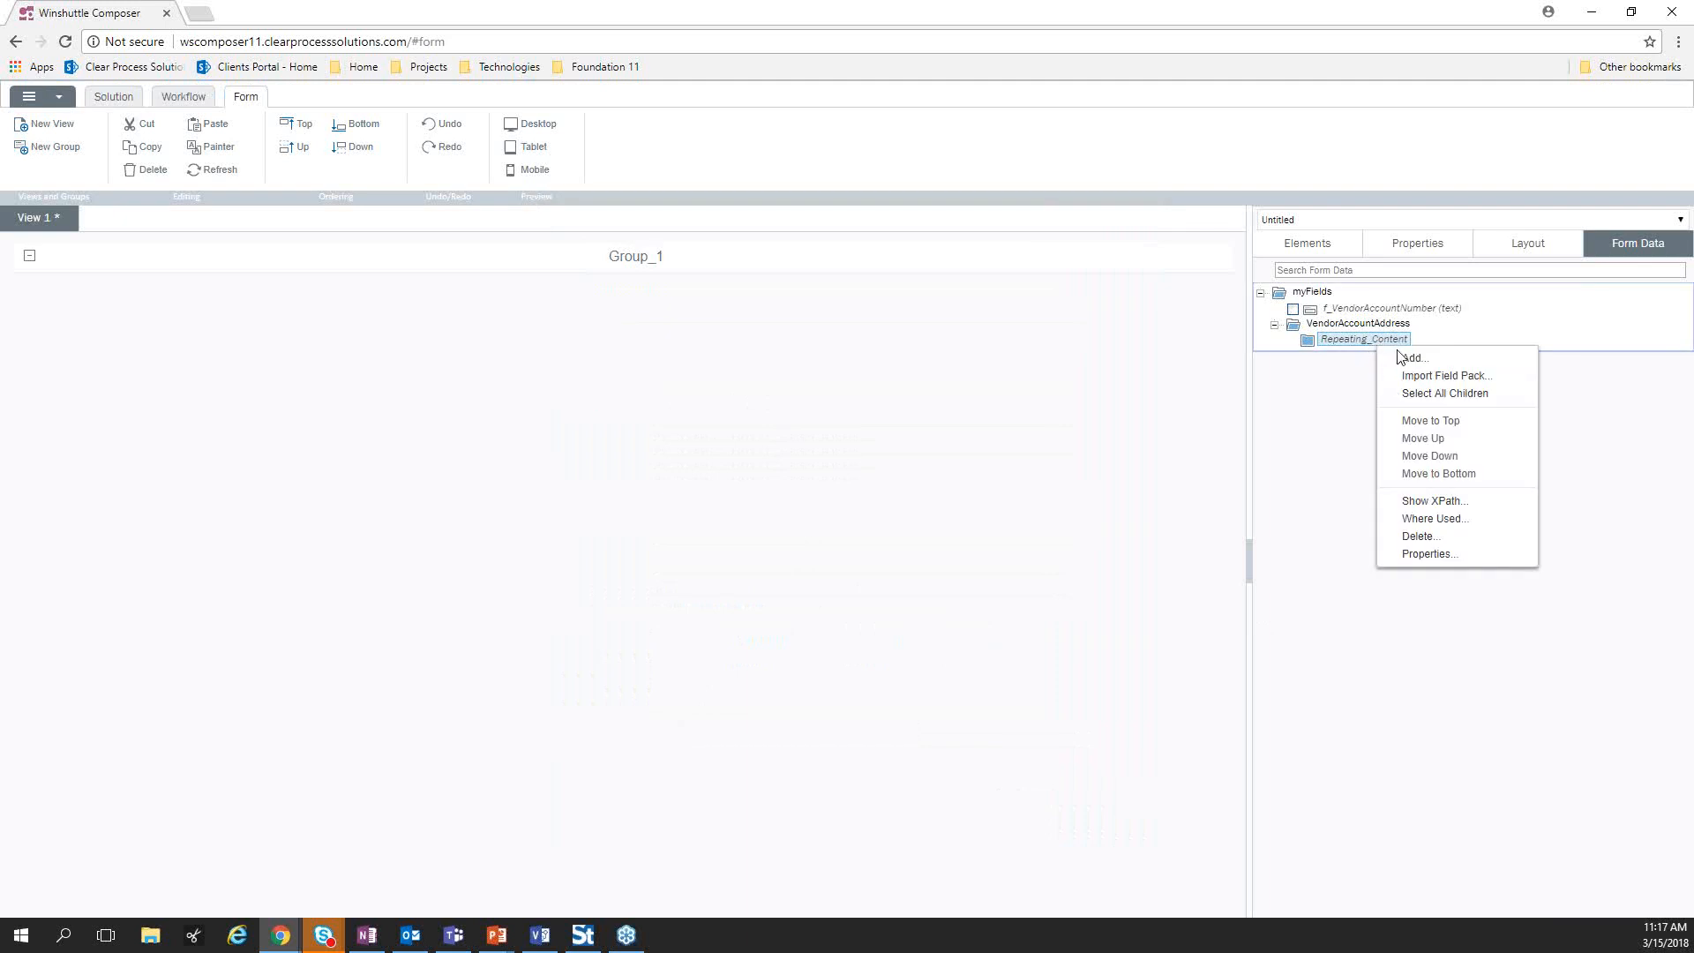
left_click(1444, 358)
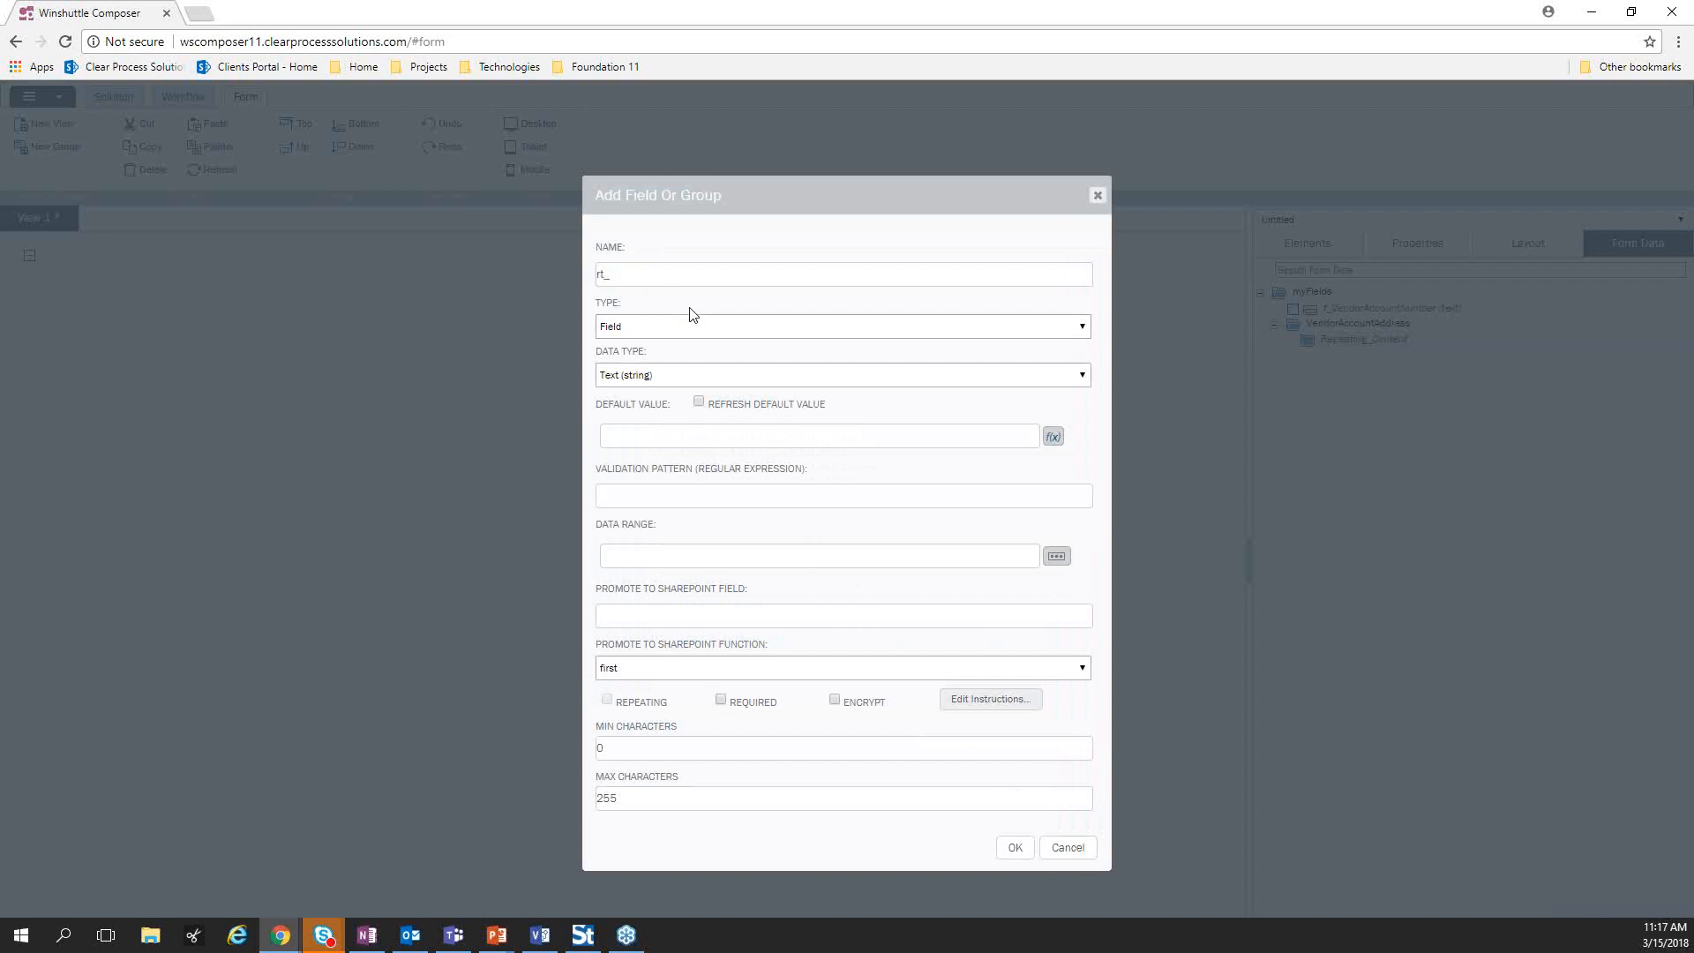
type("rt_VendorAccountStreetOne")
left_click(1024, 850)
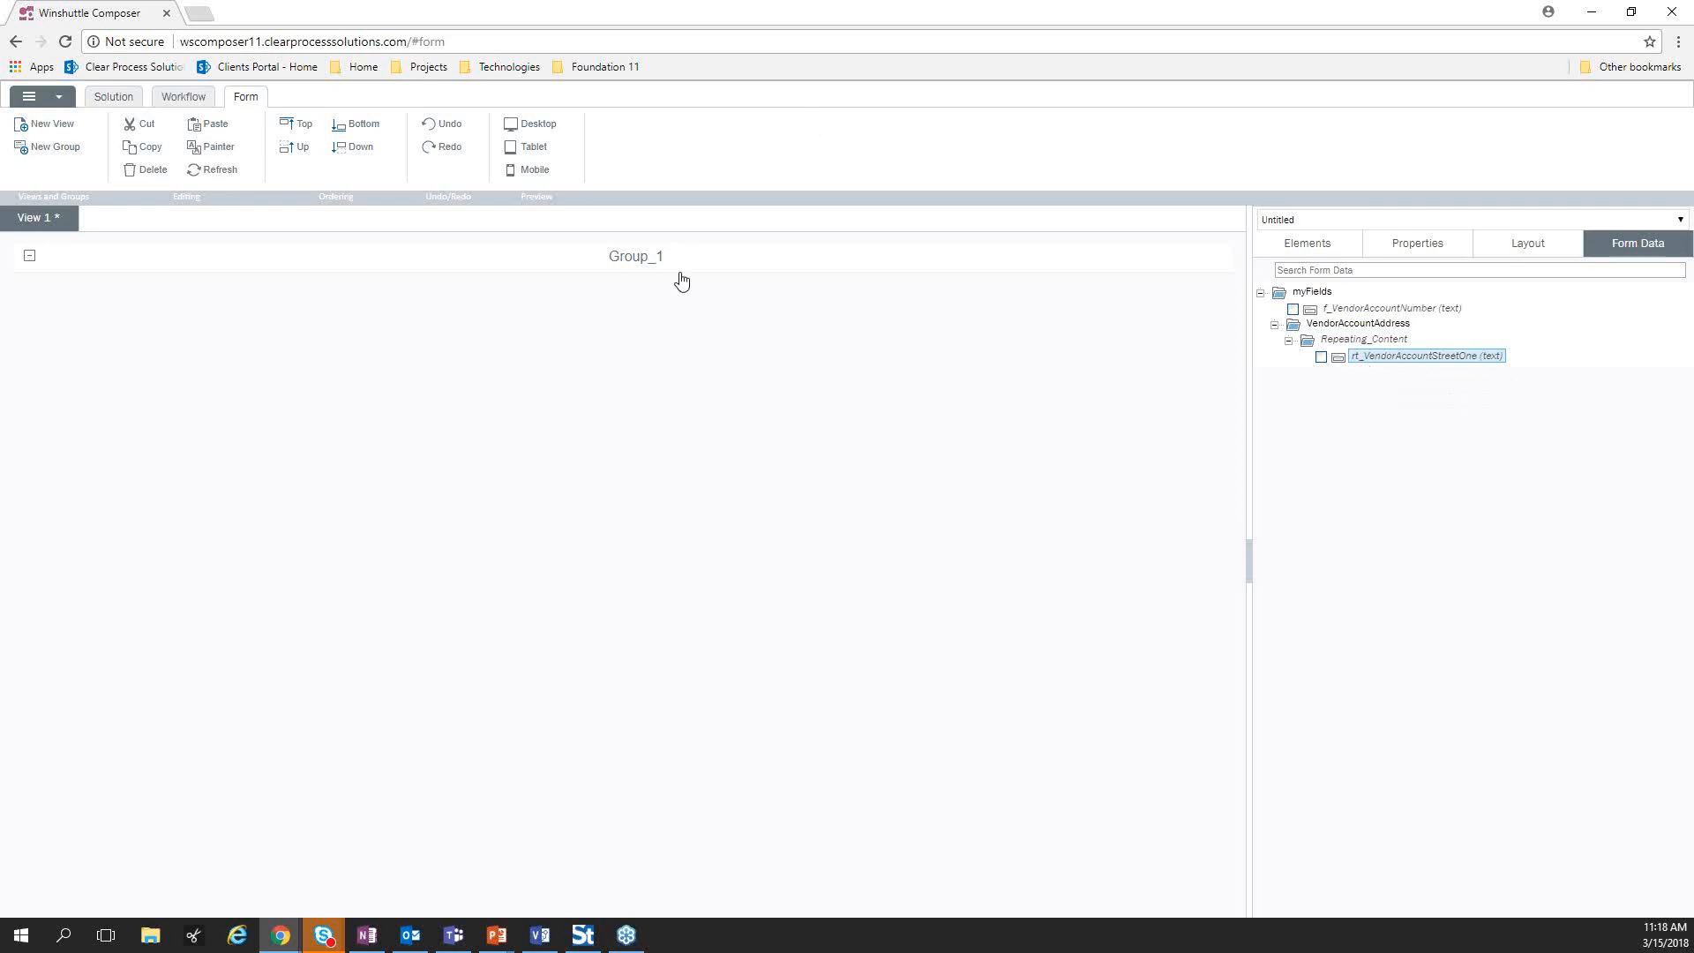
Import the transaction script XK01_CreateVendors_ZREM_XML_v1.TxR into the solution and proceed to its field mapping
left_click(131, 98)
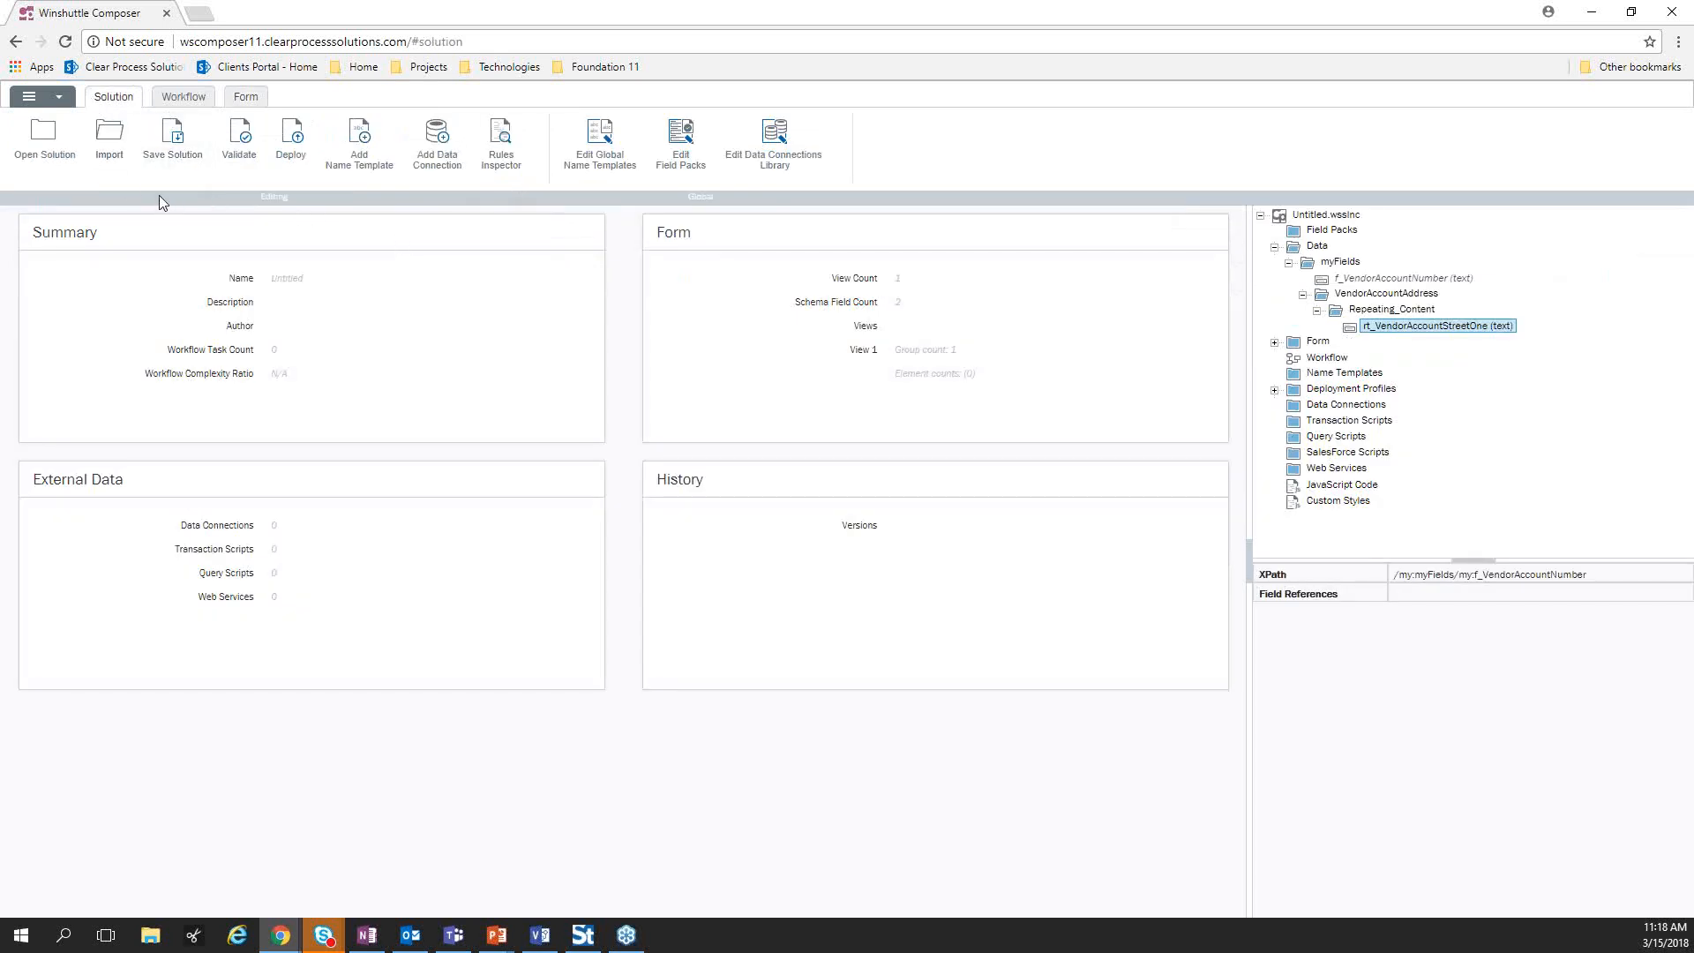
left_click(103, 173)
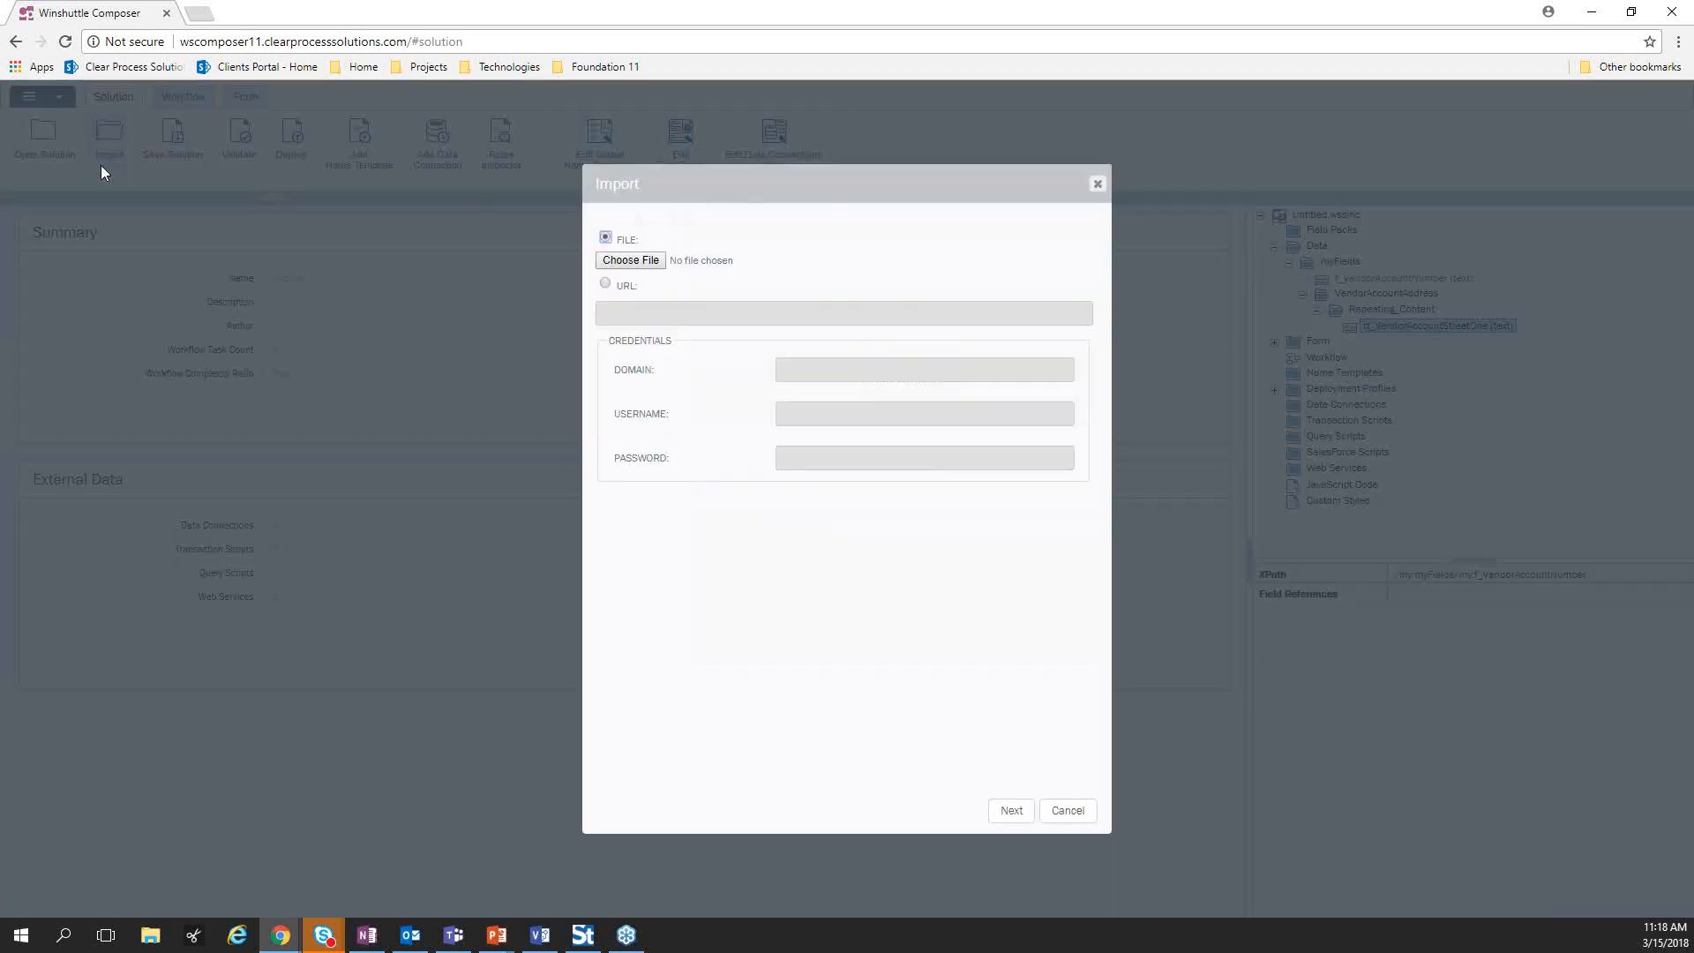
left_click(634, 264)
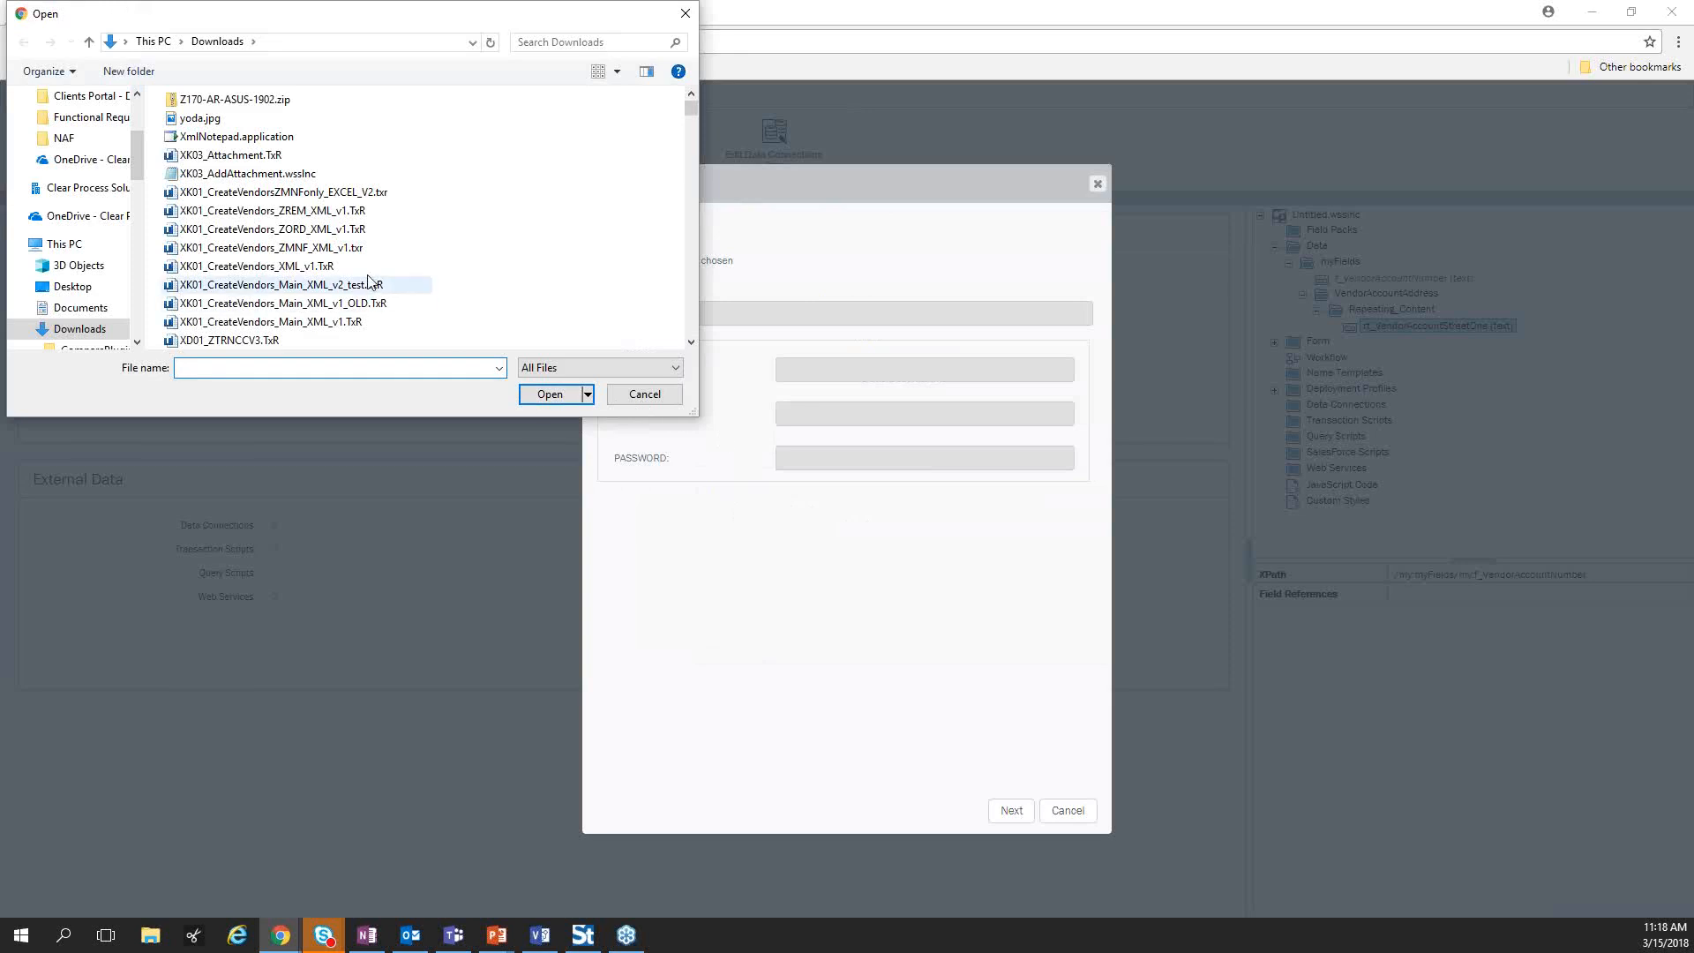
double_click(338, 211)
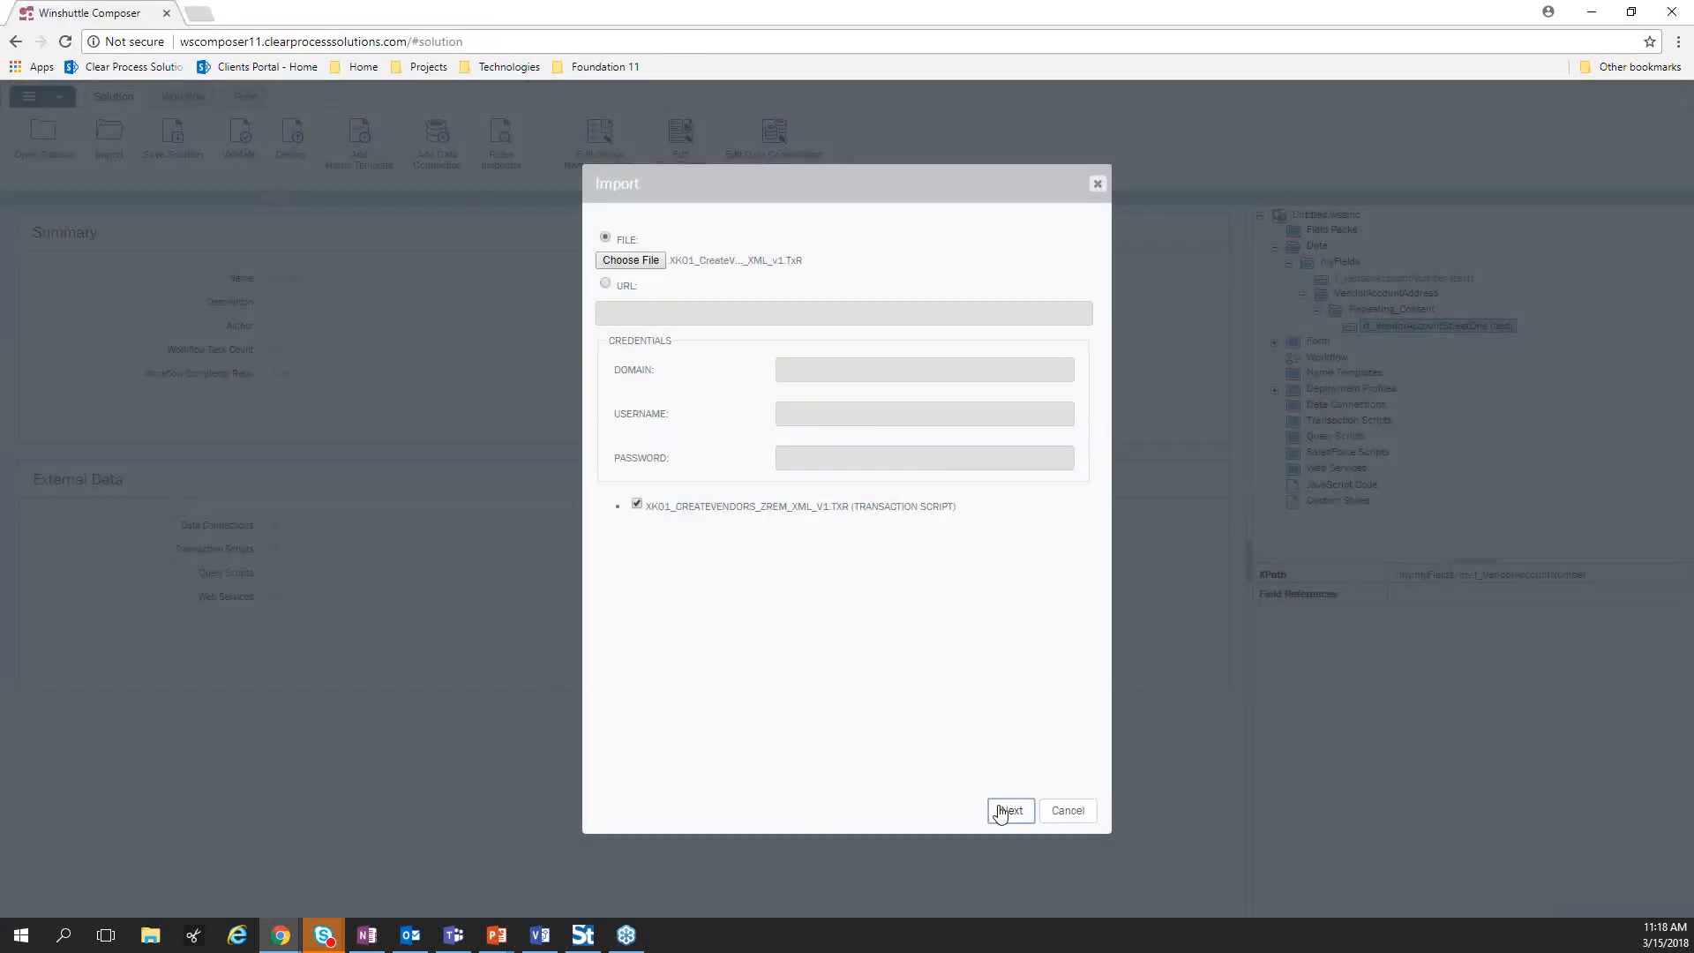
left_click(1006, 810)
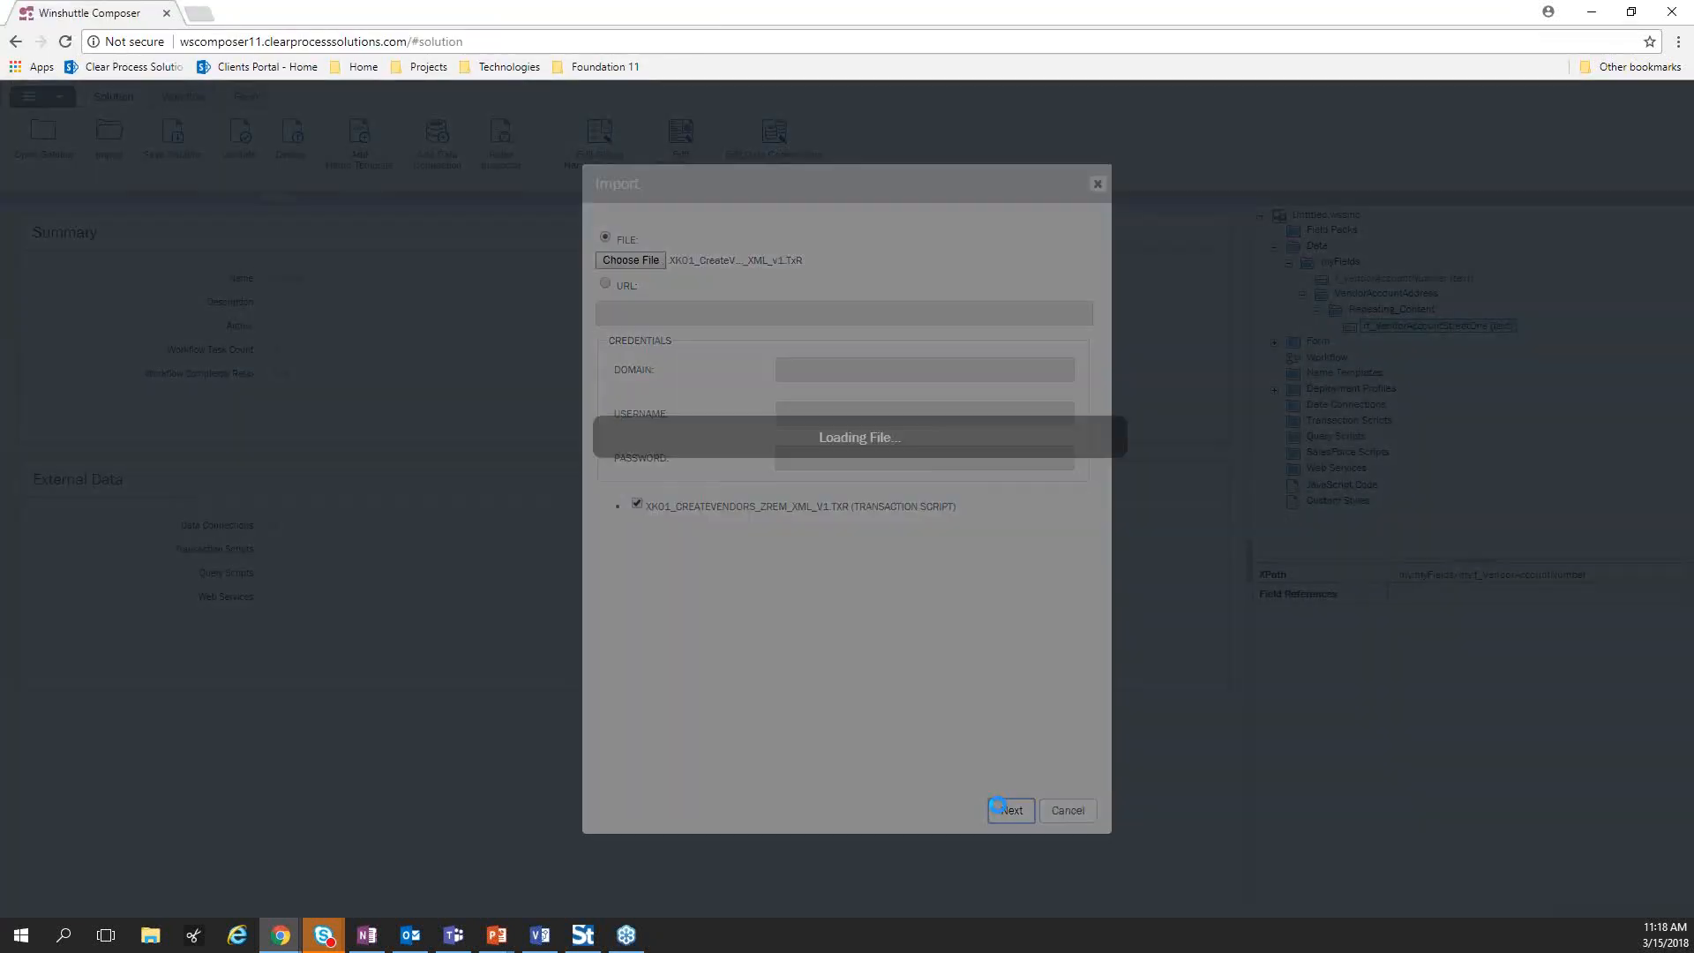
Name the group CreateVendor_ZREM in the field mapping of the XK01_CreateVendors_ZREM_XML_v1 script
left_click(667, 425)
key("Tab")
left_click(667, 425)
type("Crea")
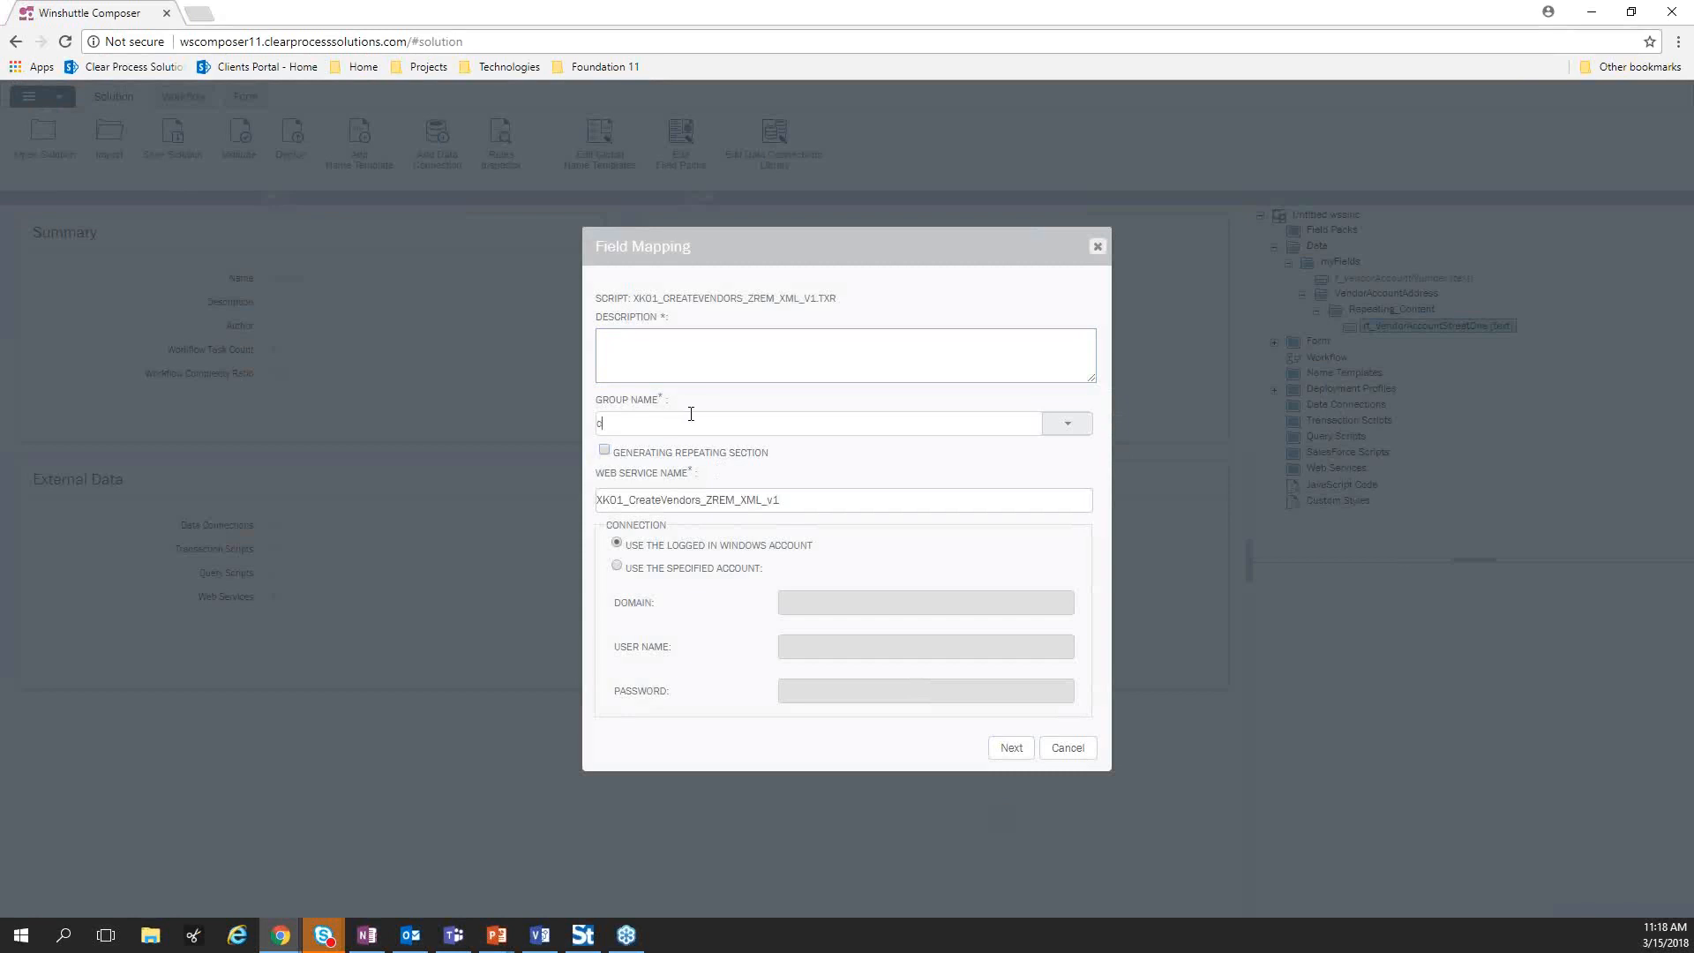
type("teVendor_ZREM")
left_click(1007, 748)
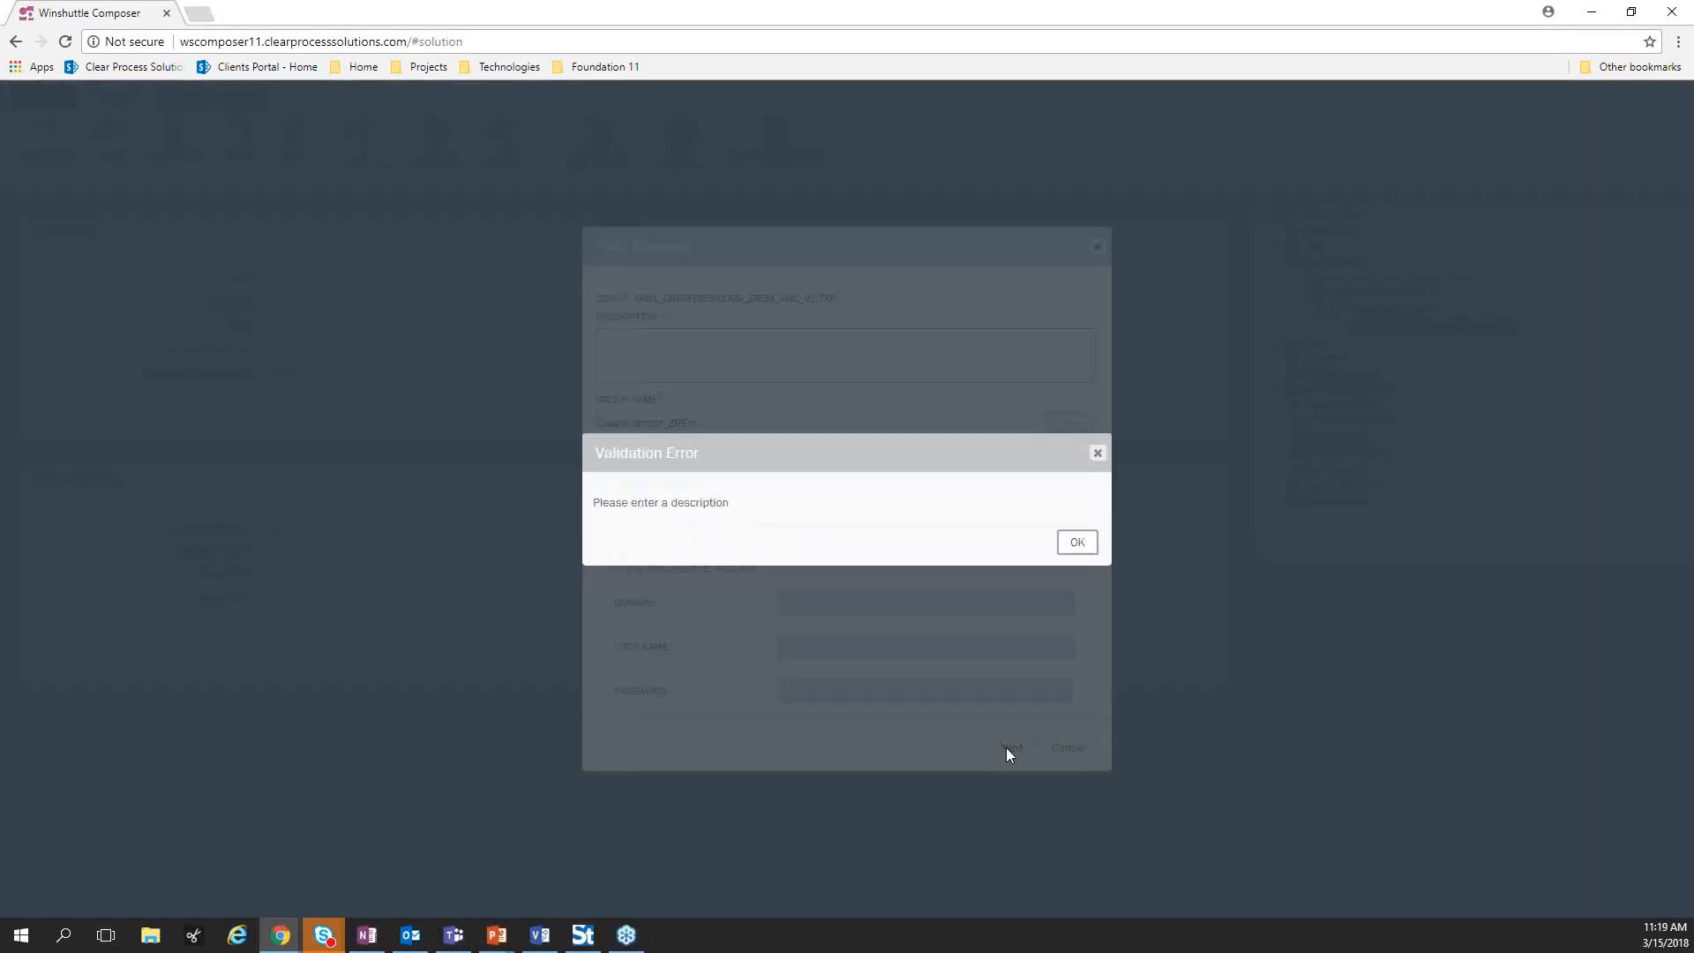
left_click(1072, 542)
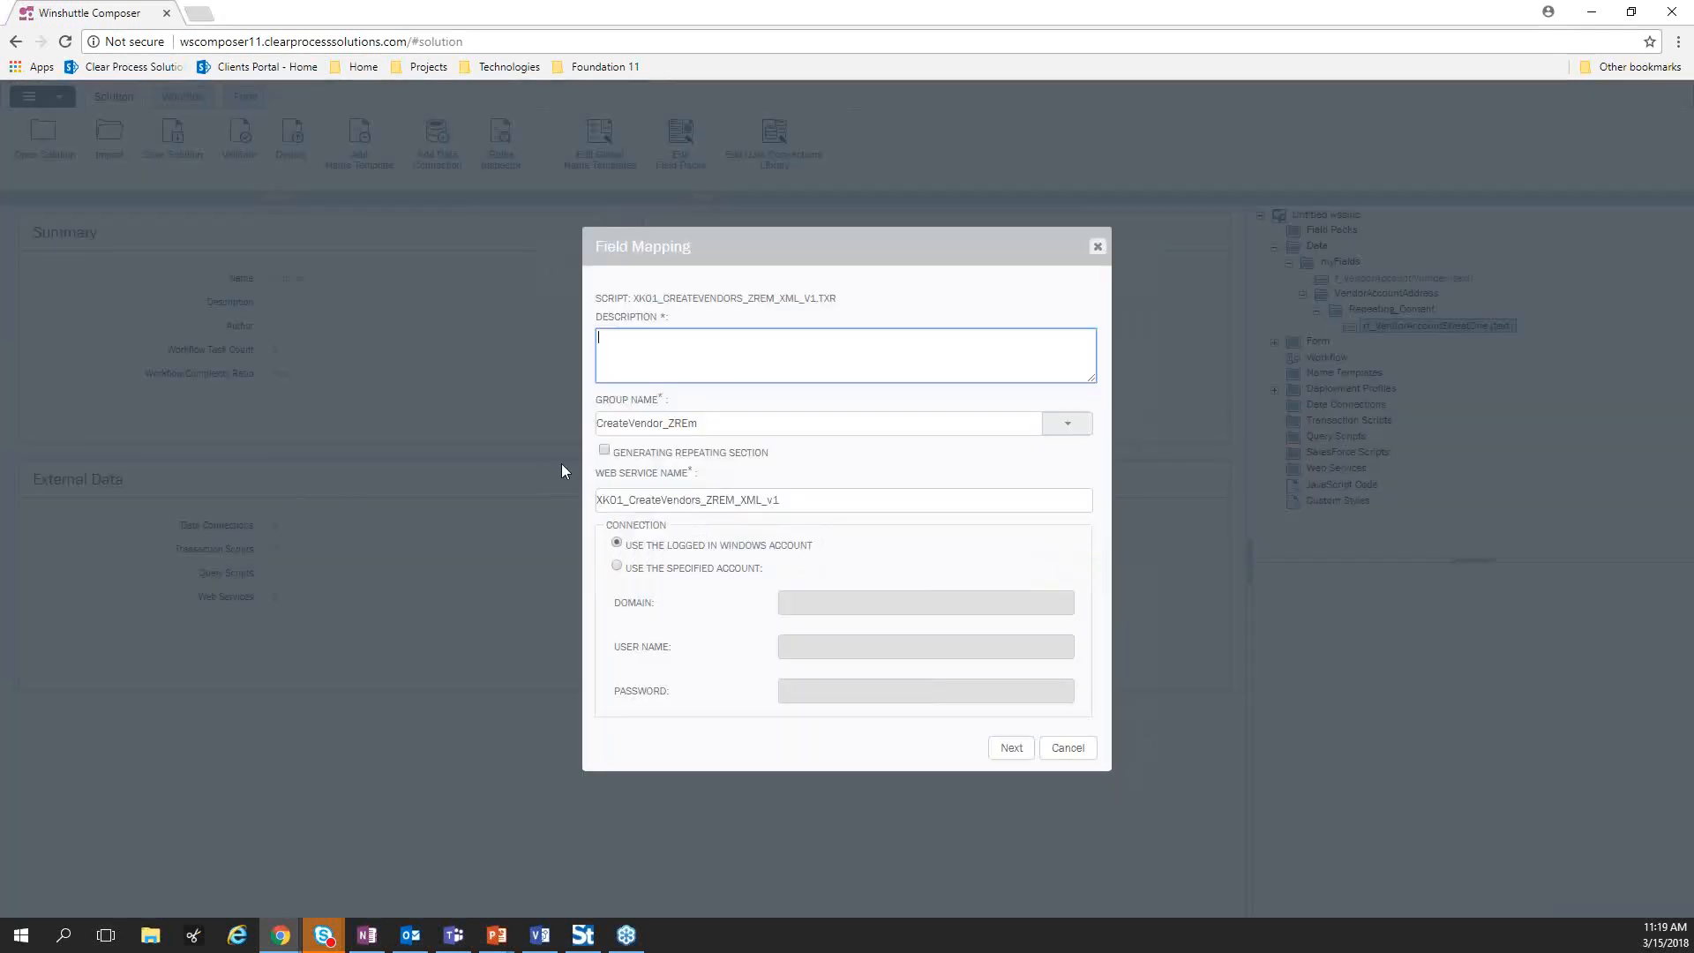
left_click(727, 424)
key("BackSpace")
type("MN")
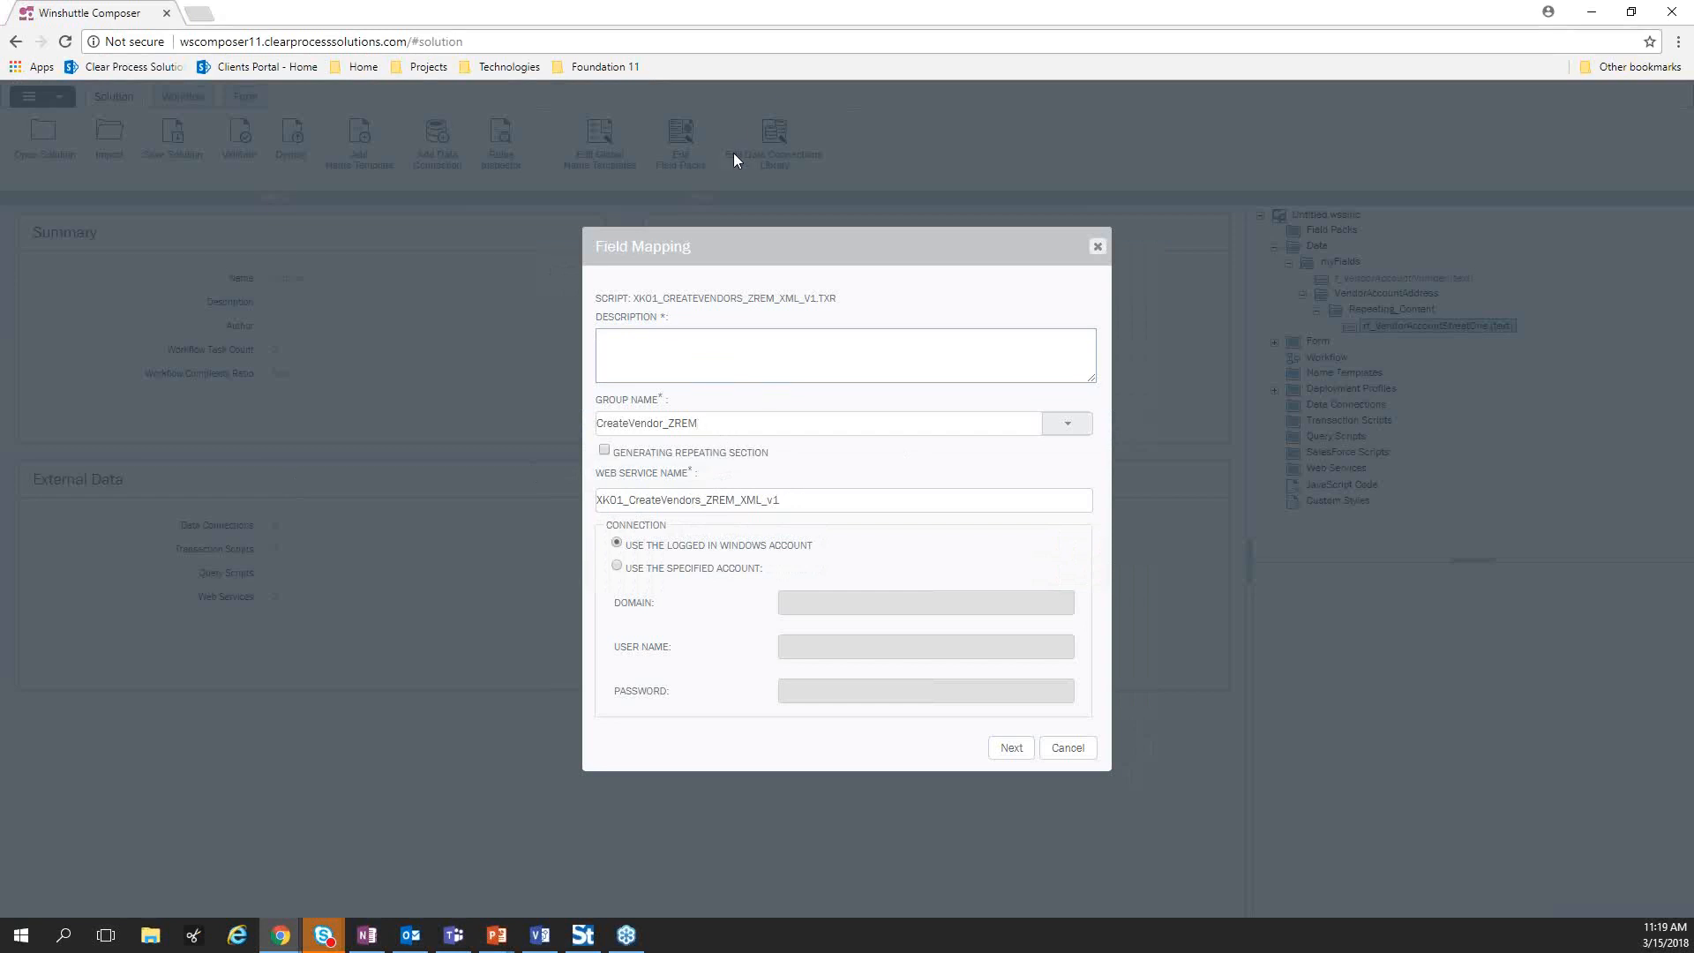
Enter the description "Create Vendor RemitO" for the script and accept the proposed field mapping parameters
left_click(660, 343)
type("Create Vendor")
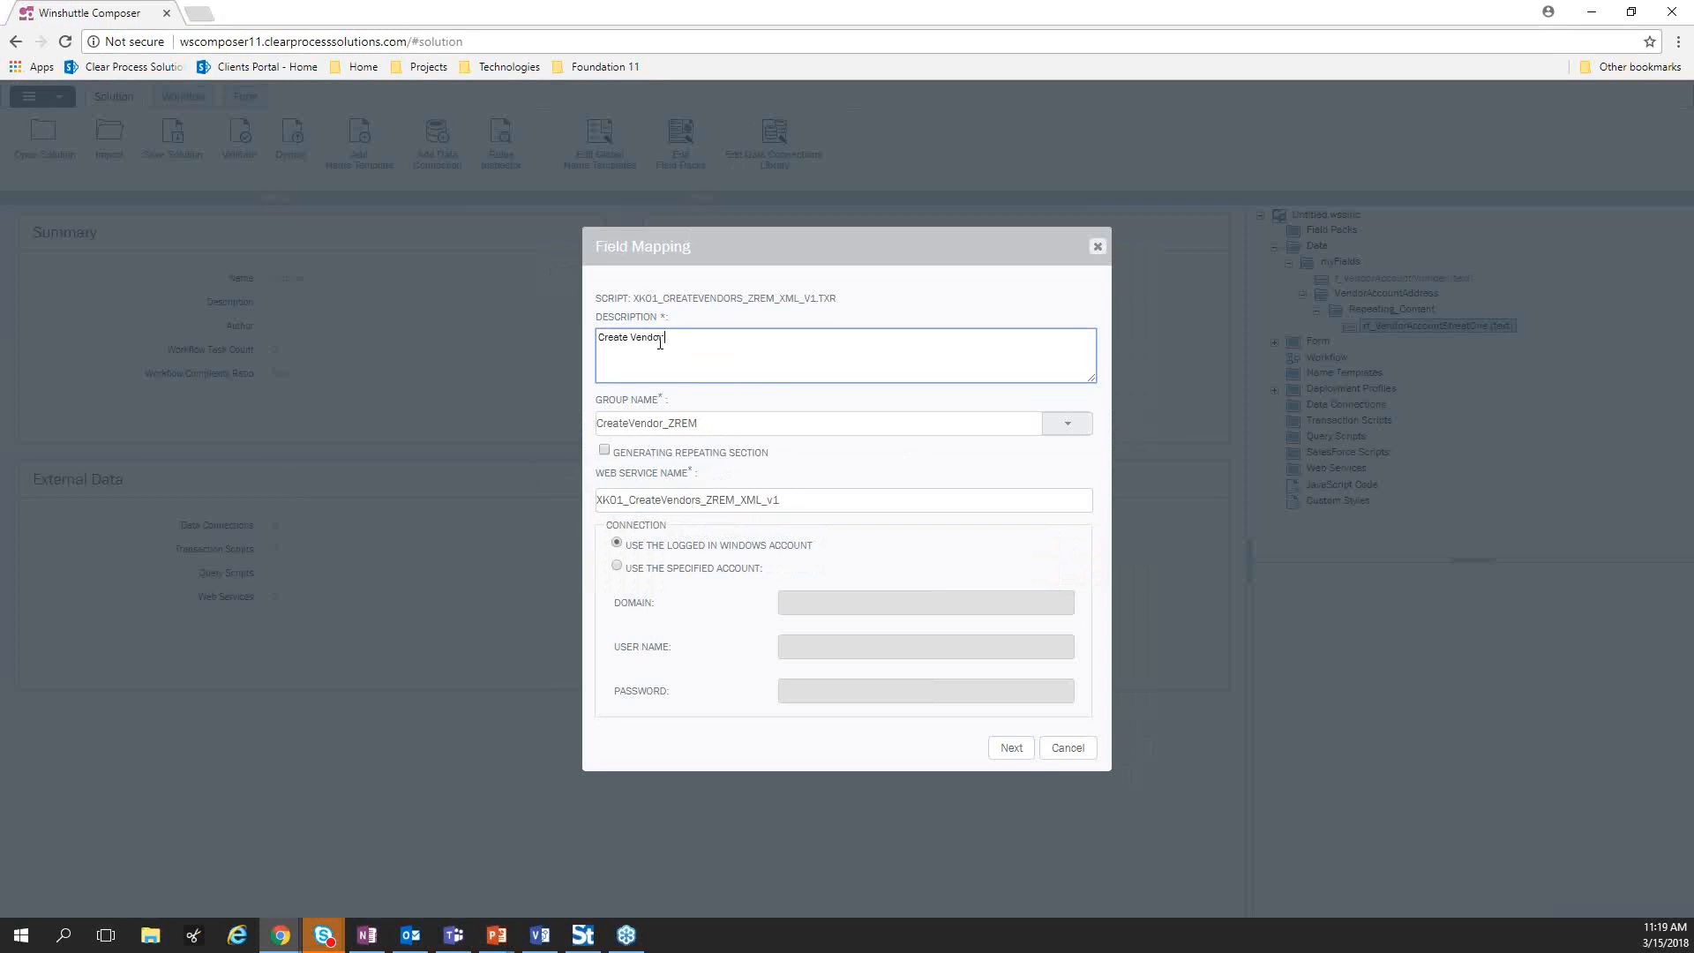
type(" Remite")
key("BackSpace")
key("BackSpace")
type("tO")
left_click(1009, 750)
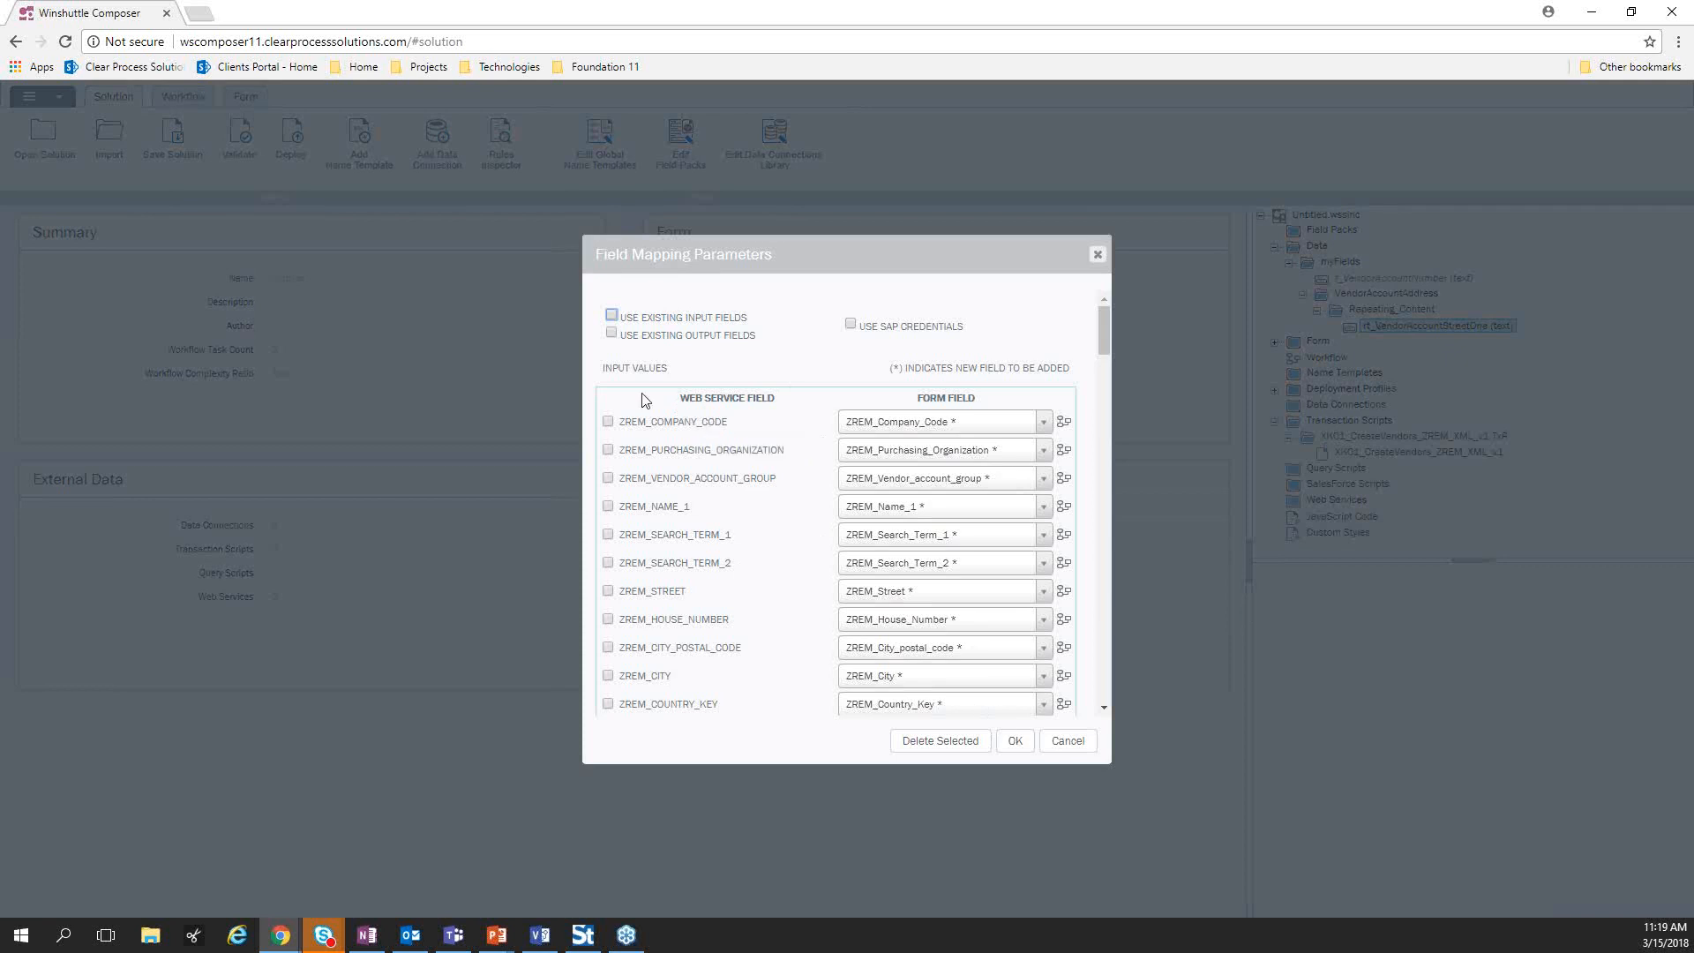
left_click(1015, 741)
Examine the names of the imported CreateVendor_ZREM input and output fields in the form's data
left_click(246, 99)
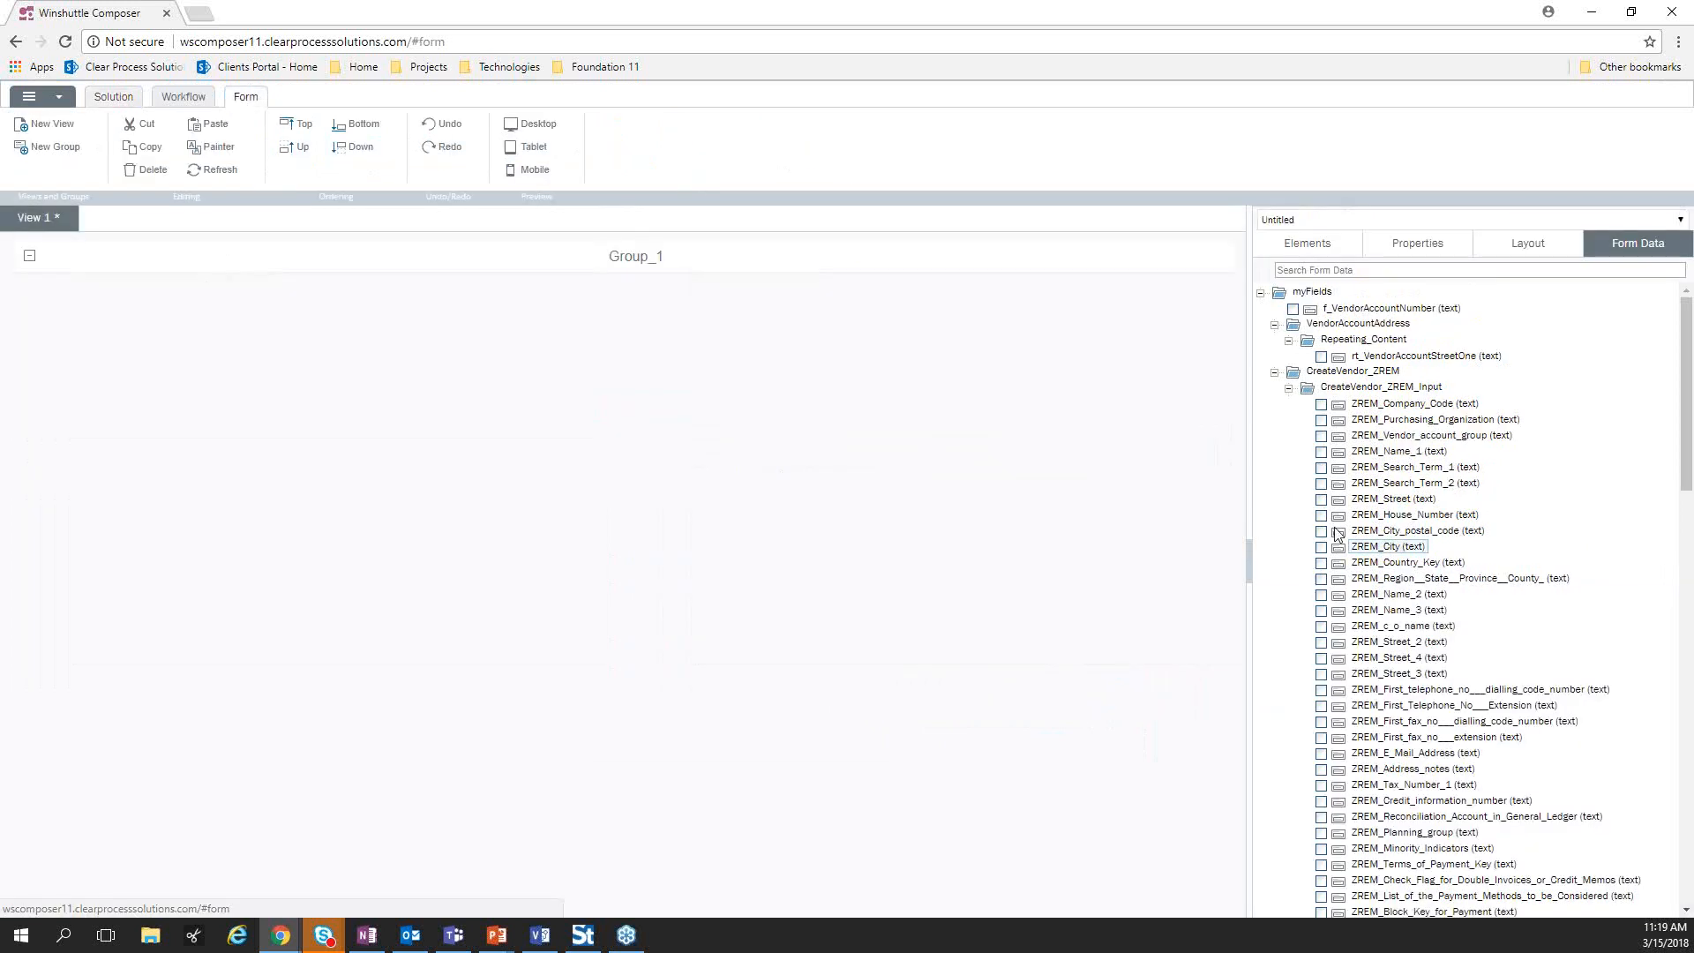
scroll(1397, 507, "down", 6)
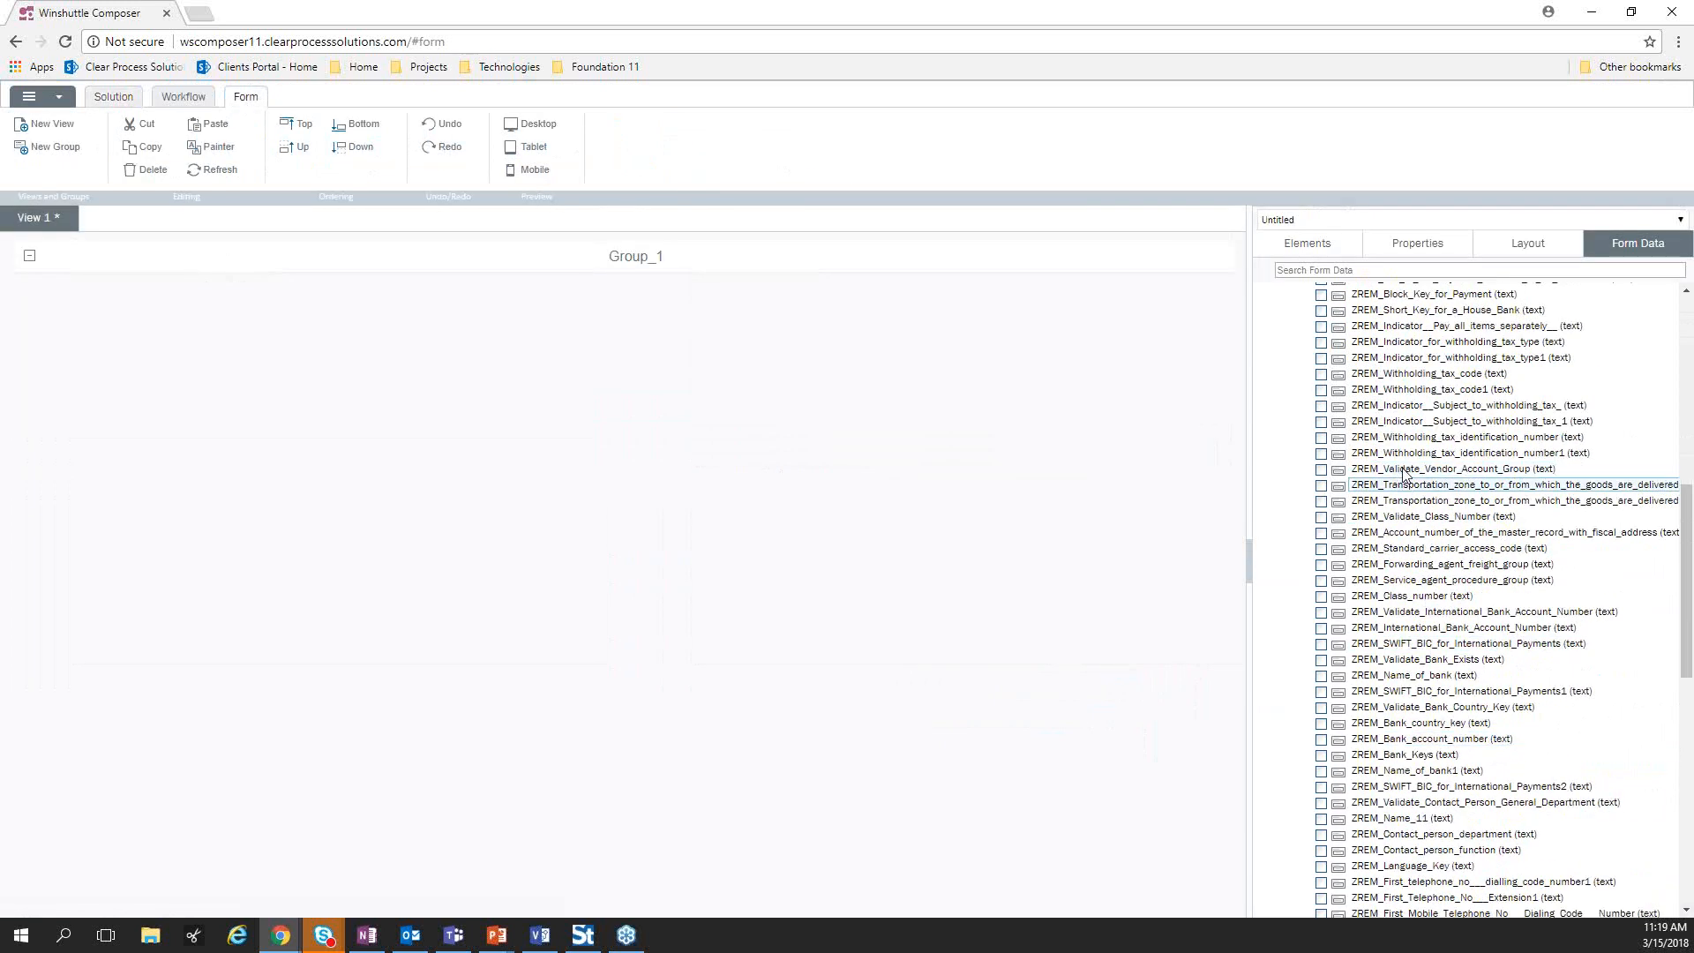
scroll(1390, 468, "down", 8)
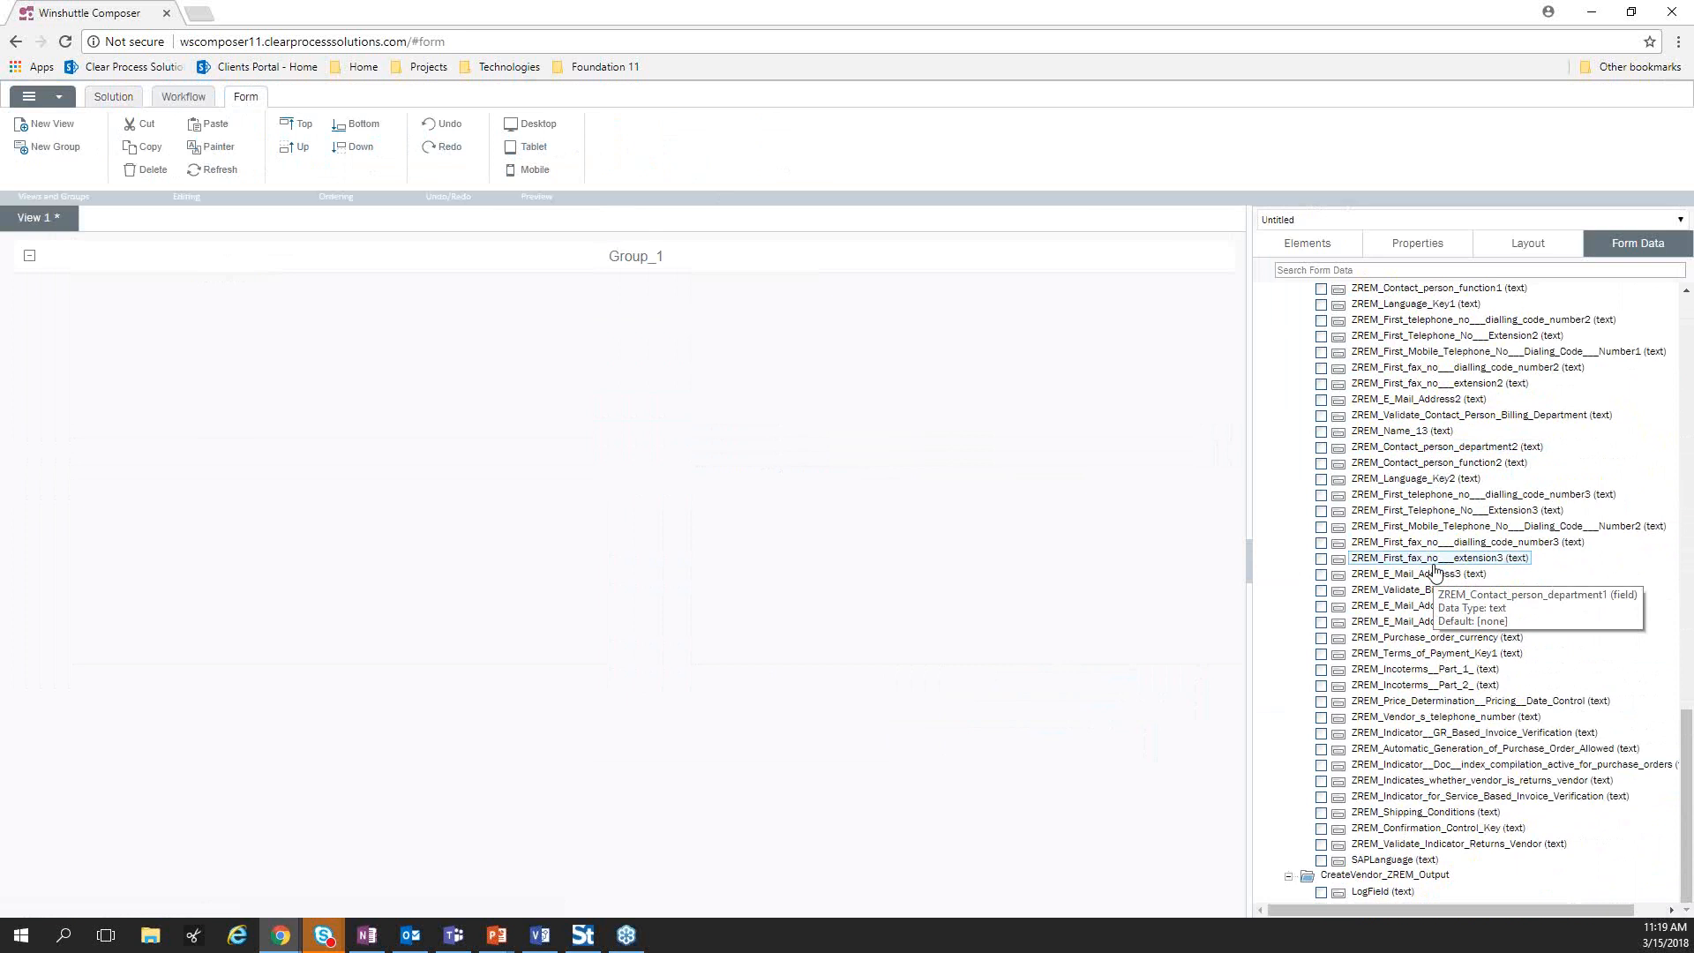
scroll(1430, 564, "up", 10)
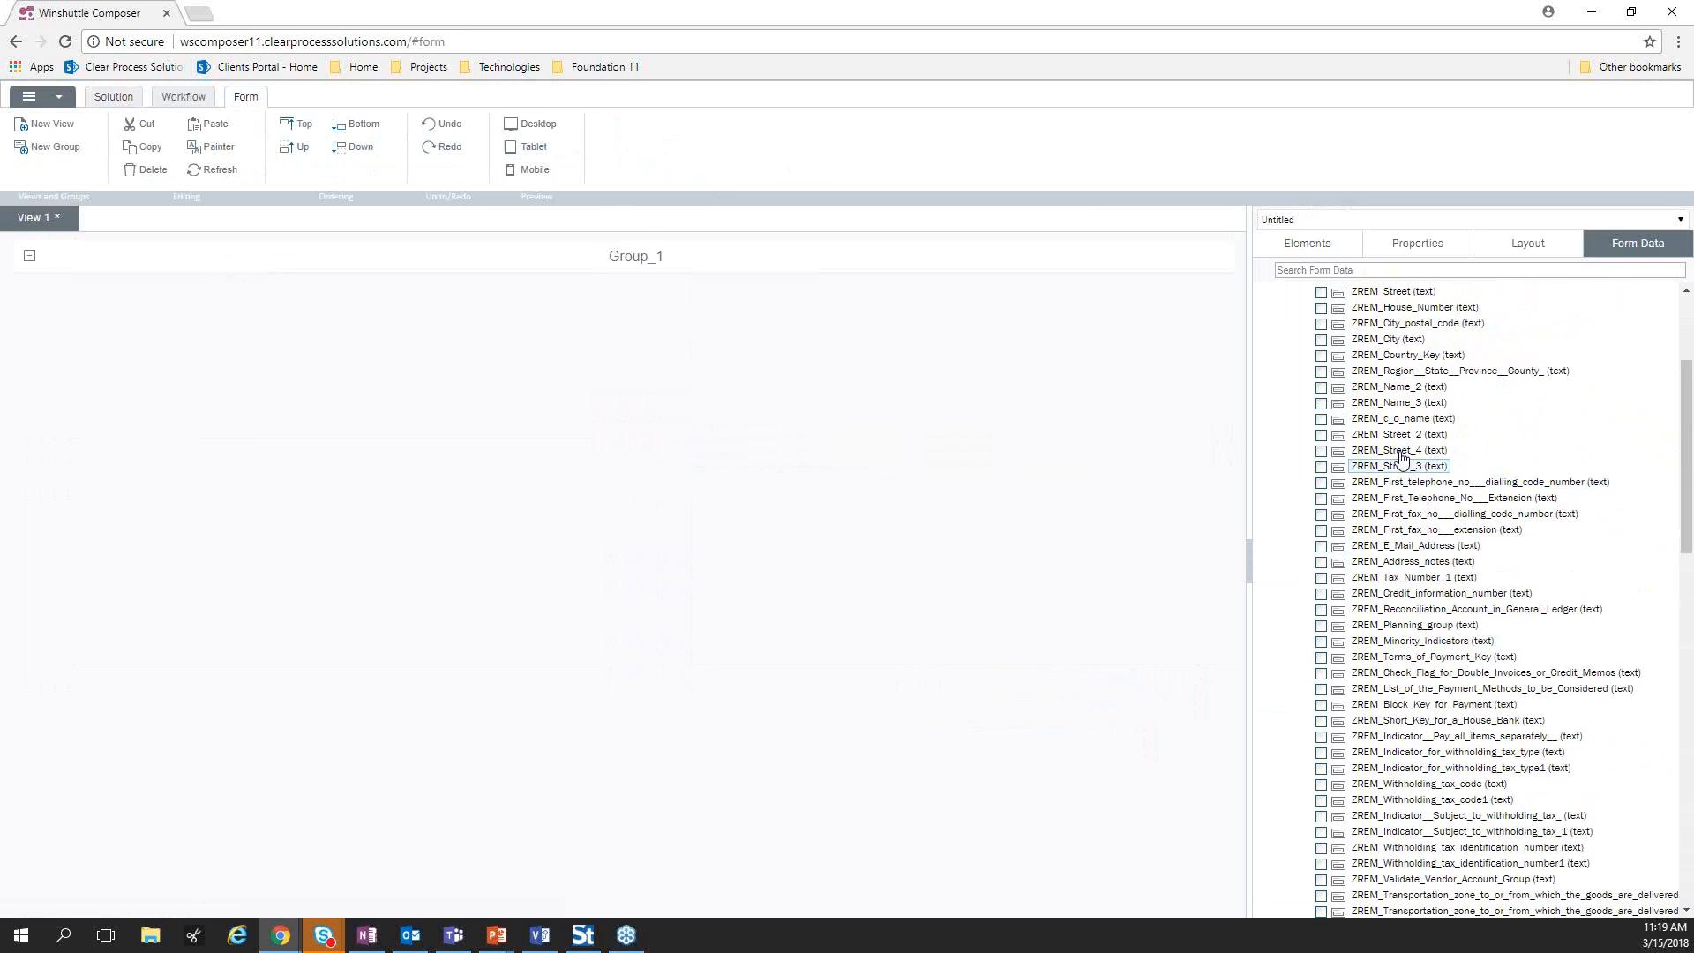
scroll(1392, 470, "down", 1)
scroll(1393, 471, "down", 10)
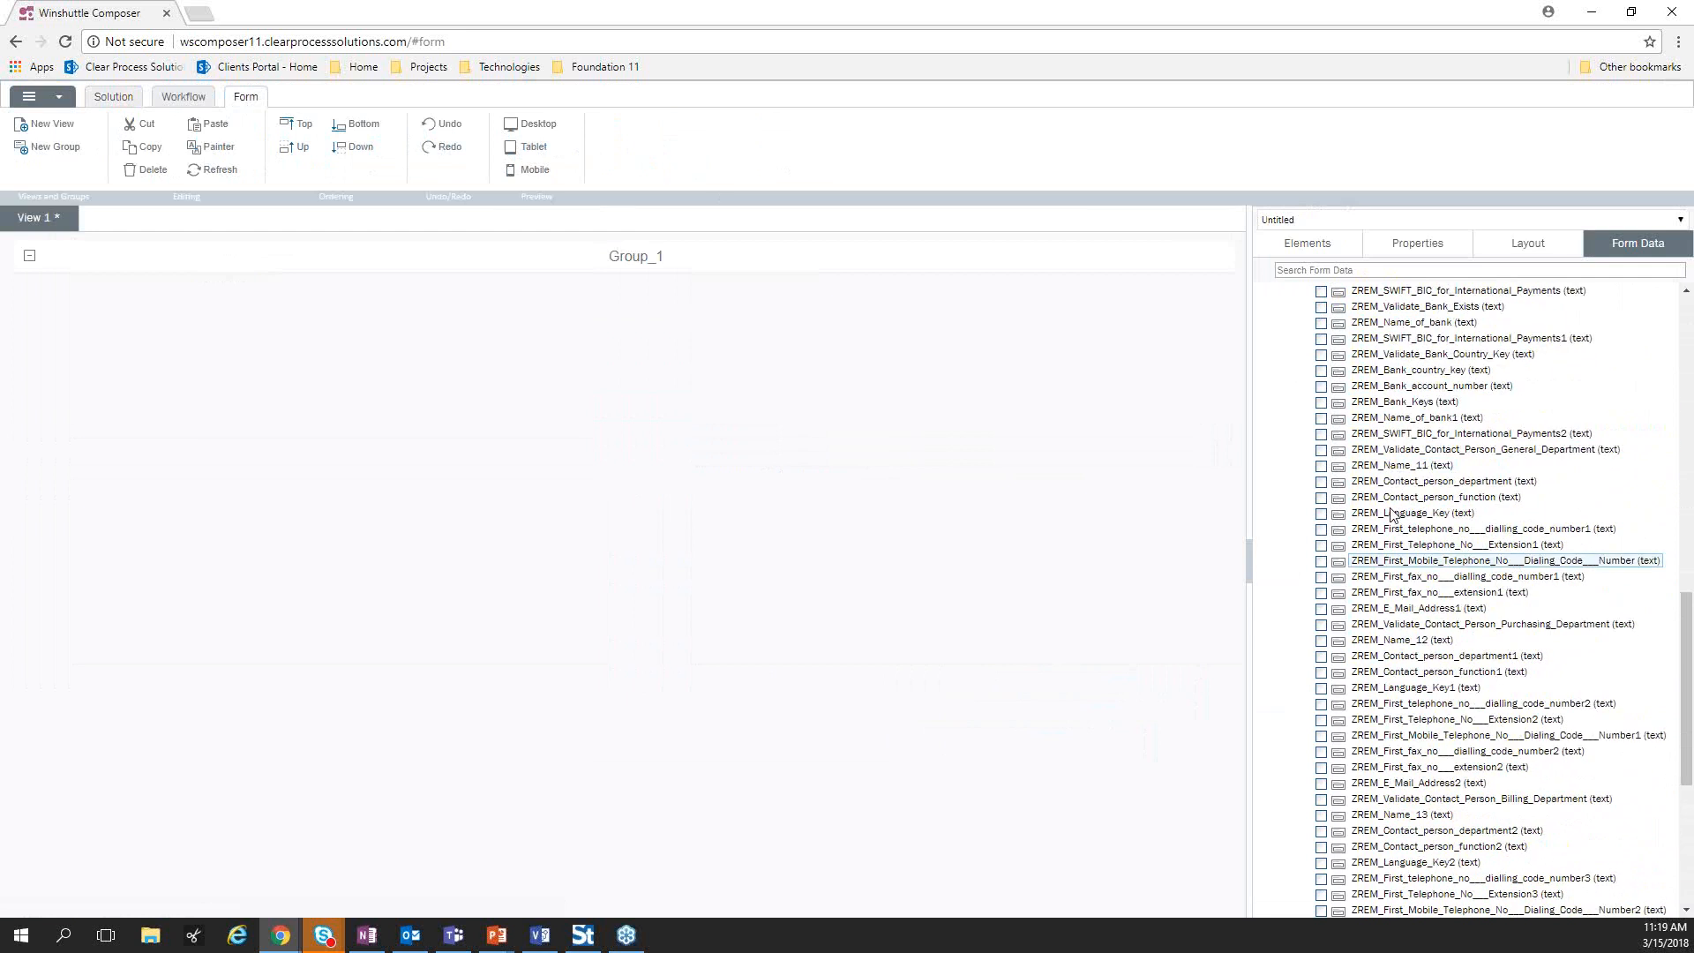
scroll(1437, 538, "down", 4)
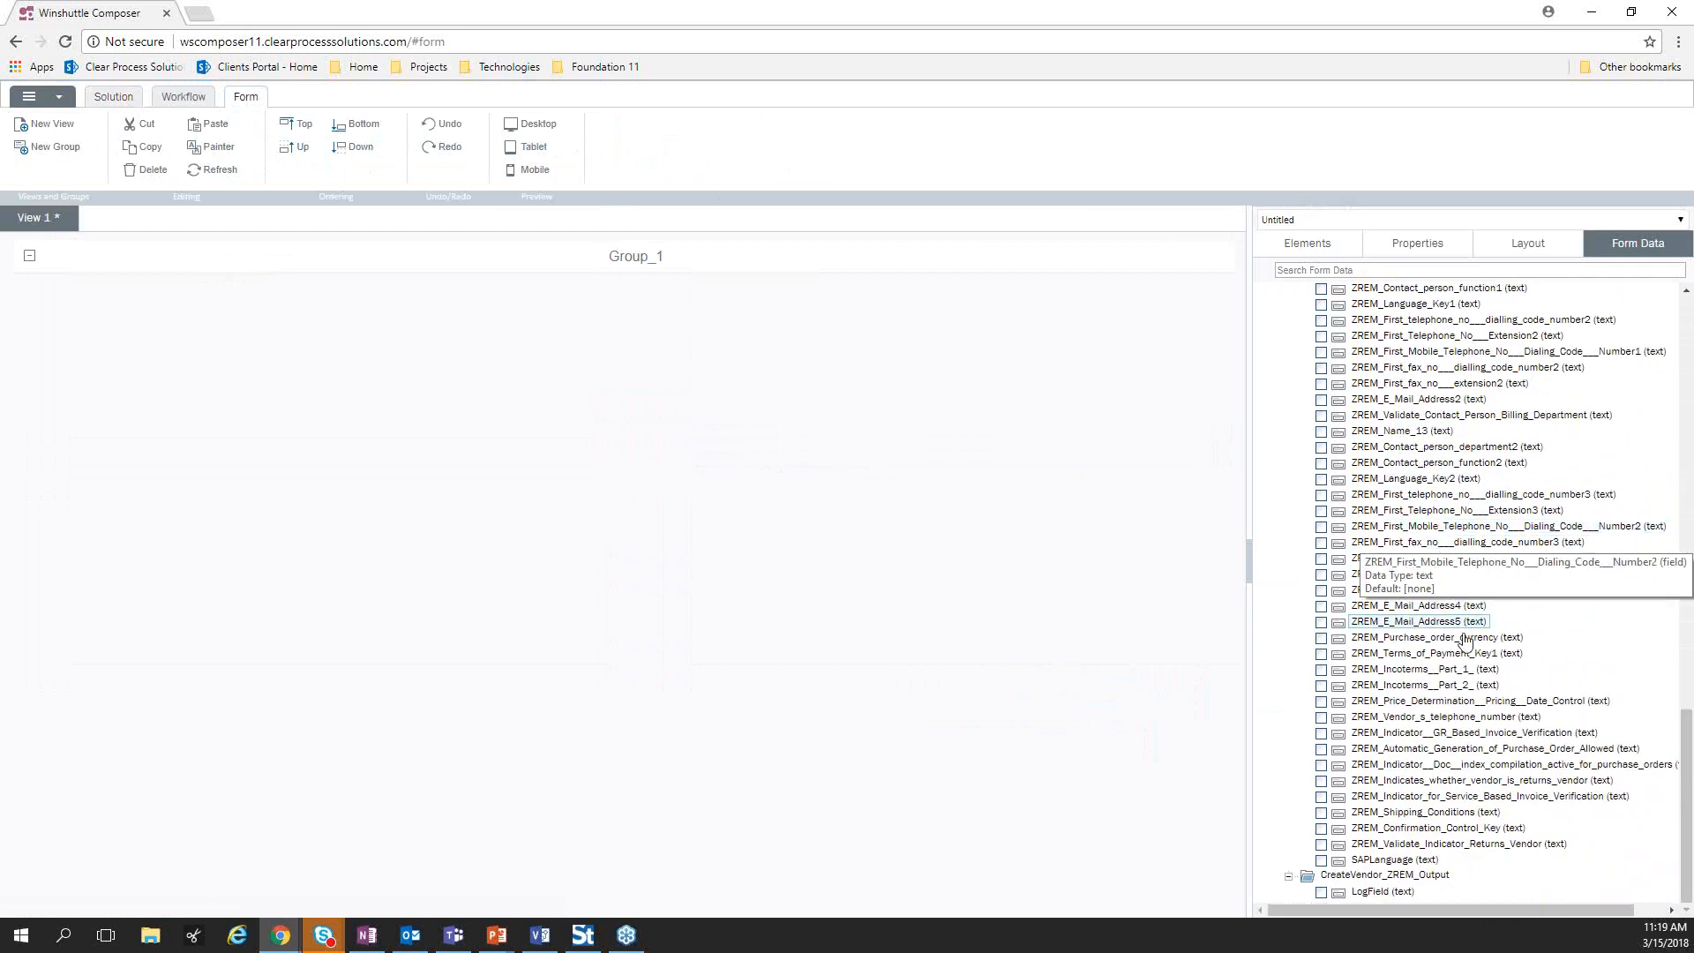
scroll(1465, 638, "up", 4)
scroll(1462, 638, "up", 4)
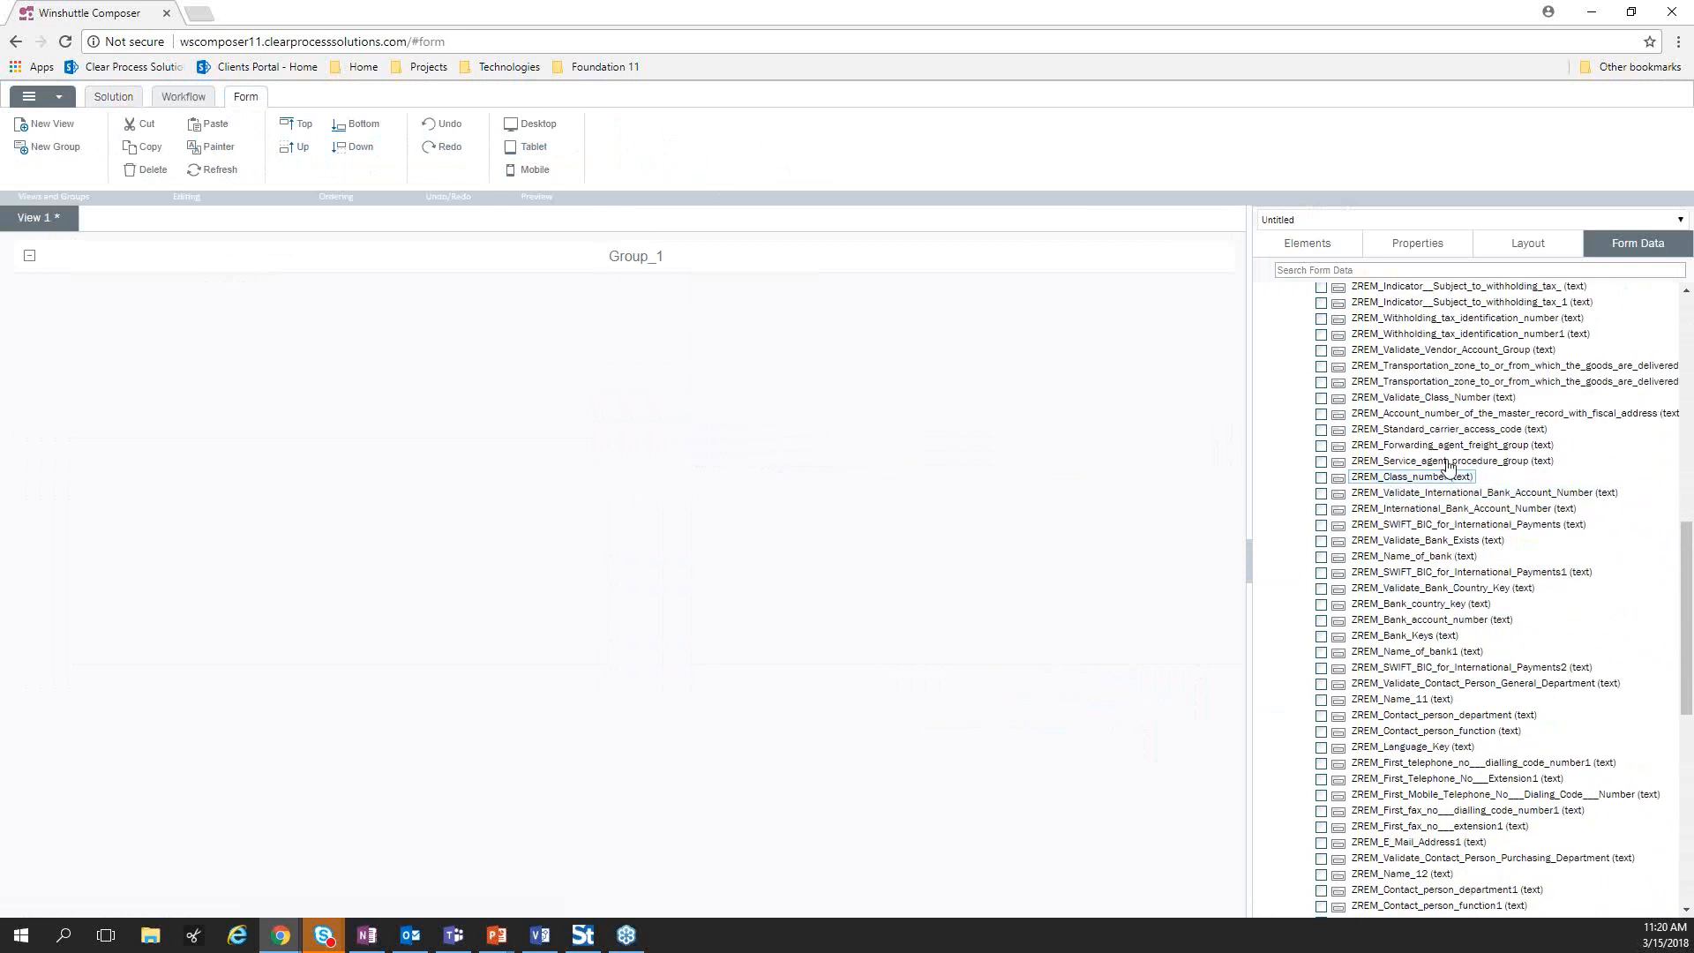
scroll(1455, 434, "up", 10)
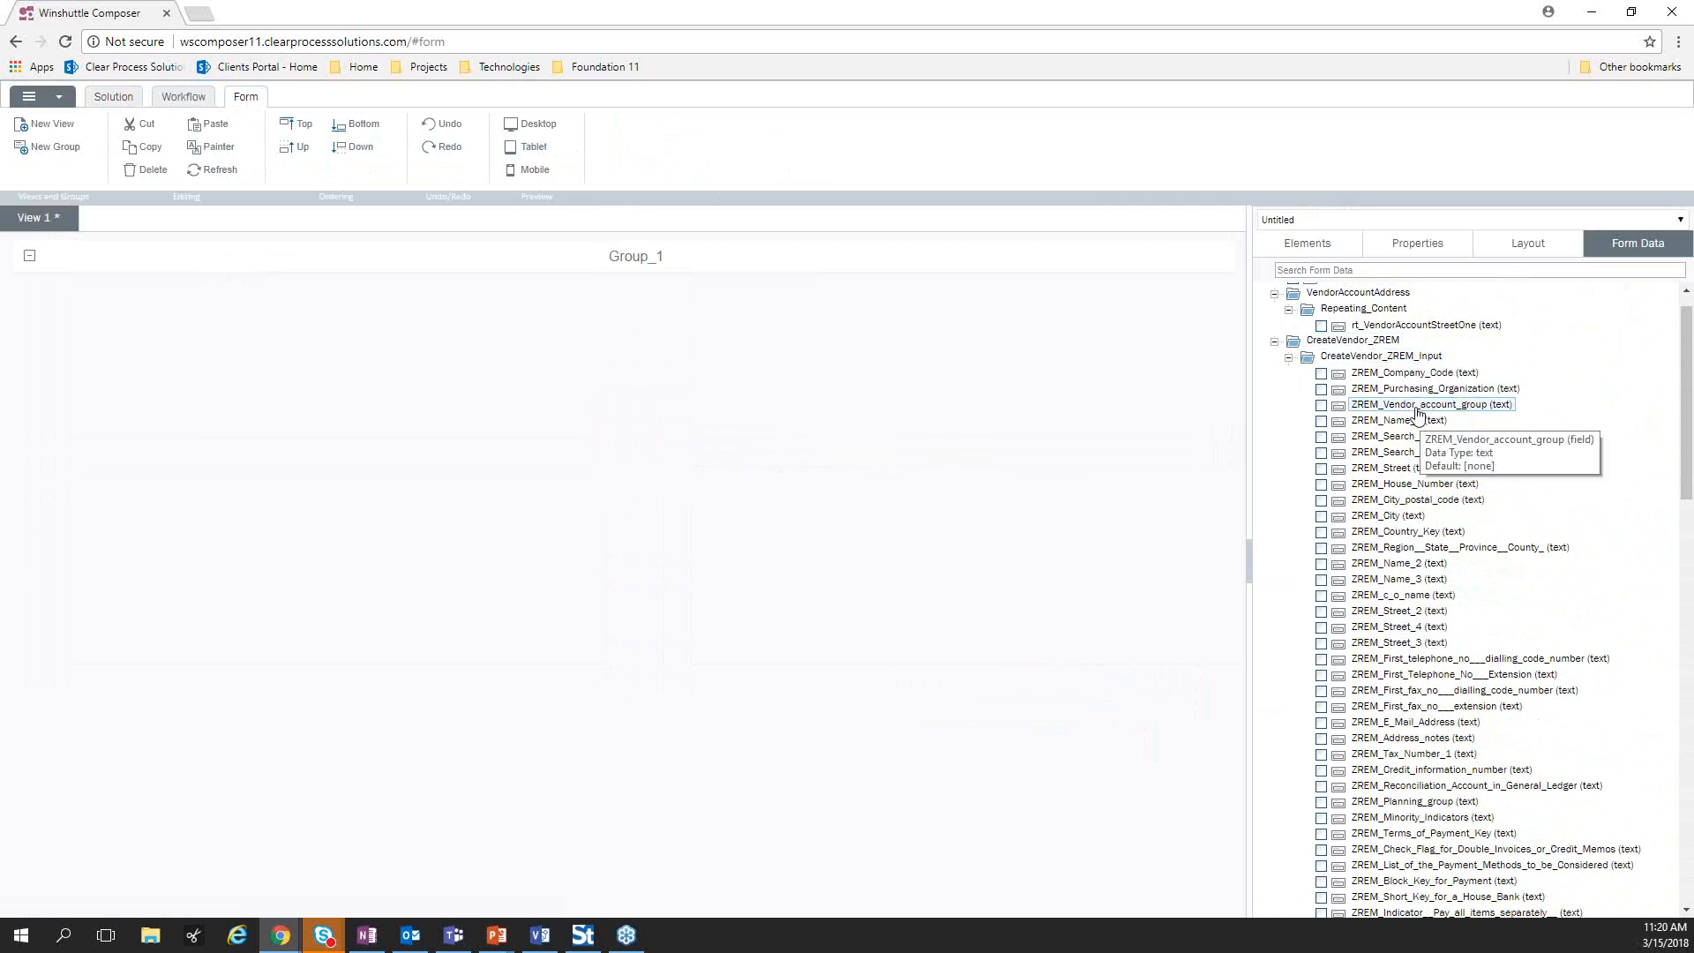
scroll(1414, 417, "down", 11)
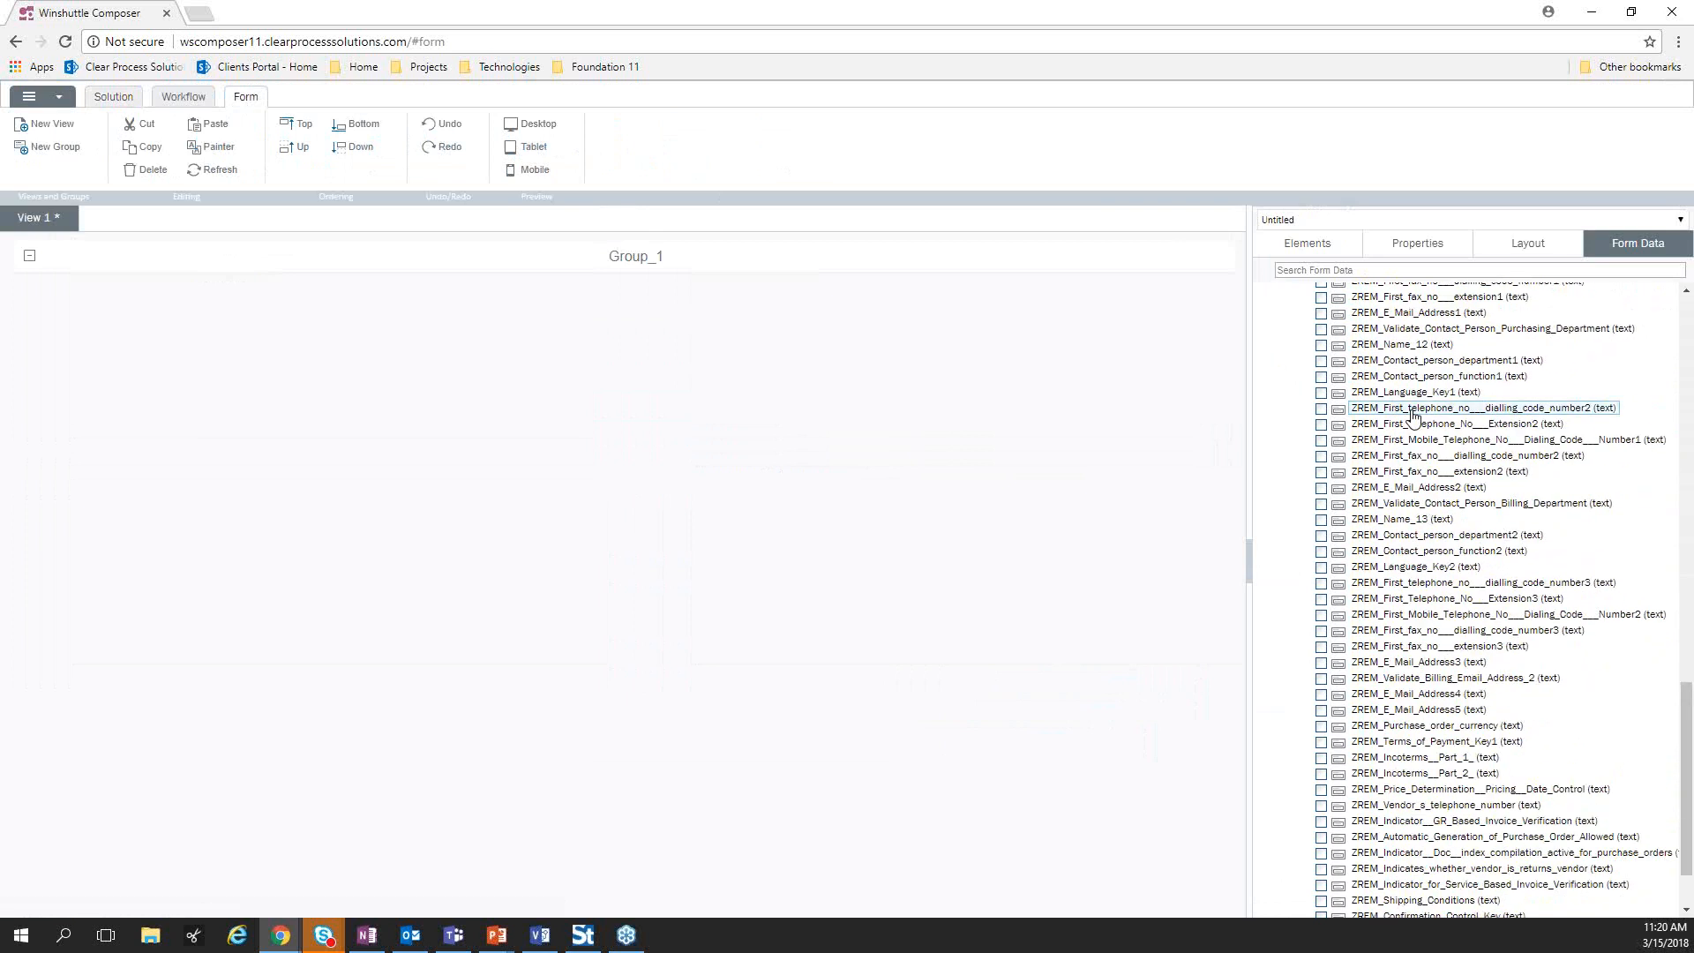
scroll(1415, 416, "up", 5)
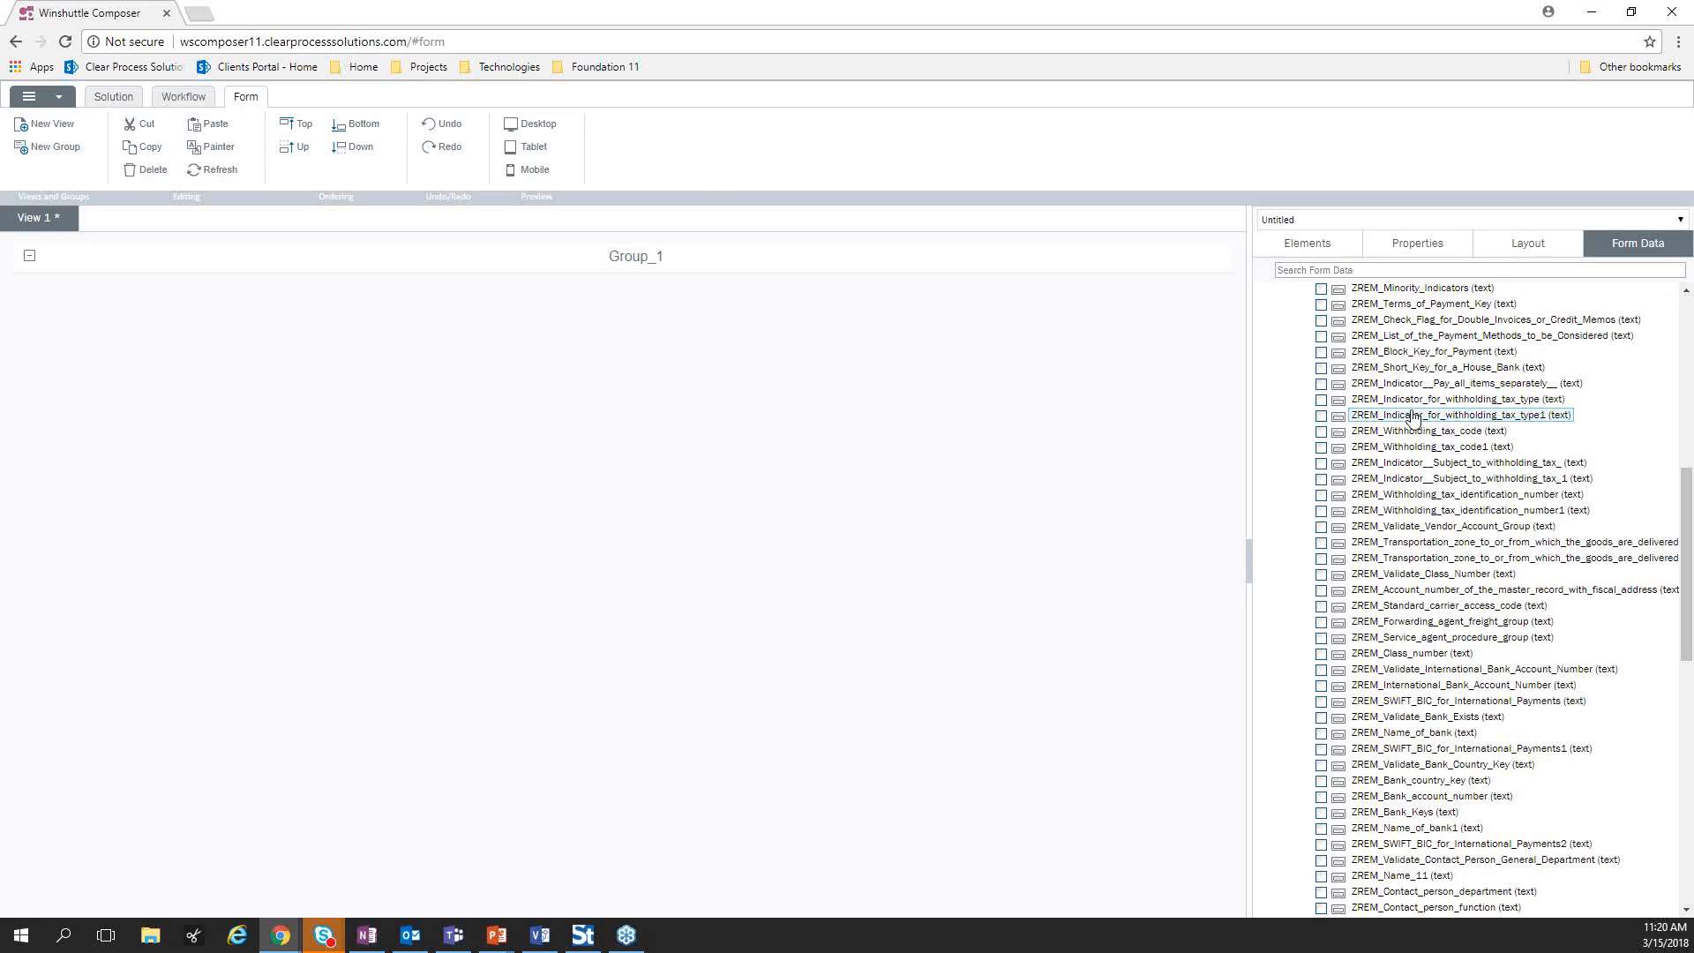
scroll(1415, 417, "up", 5)
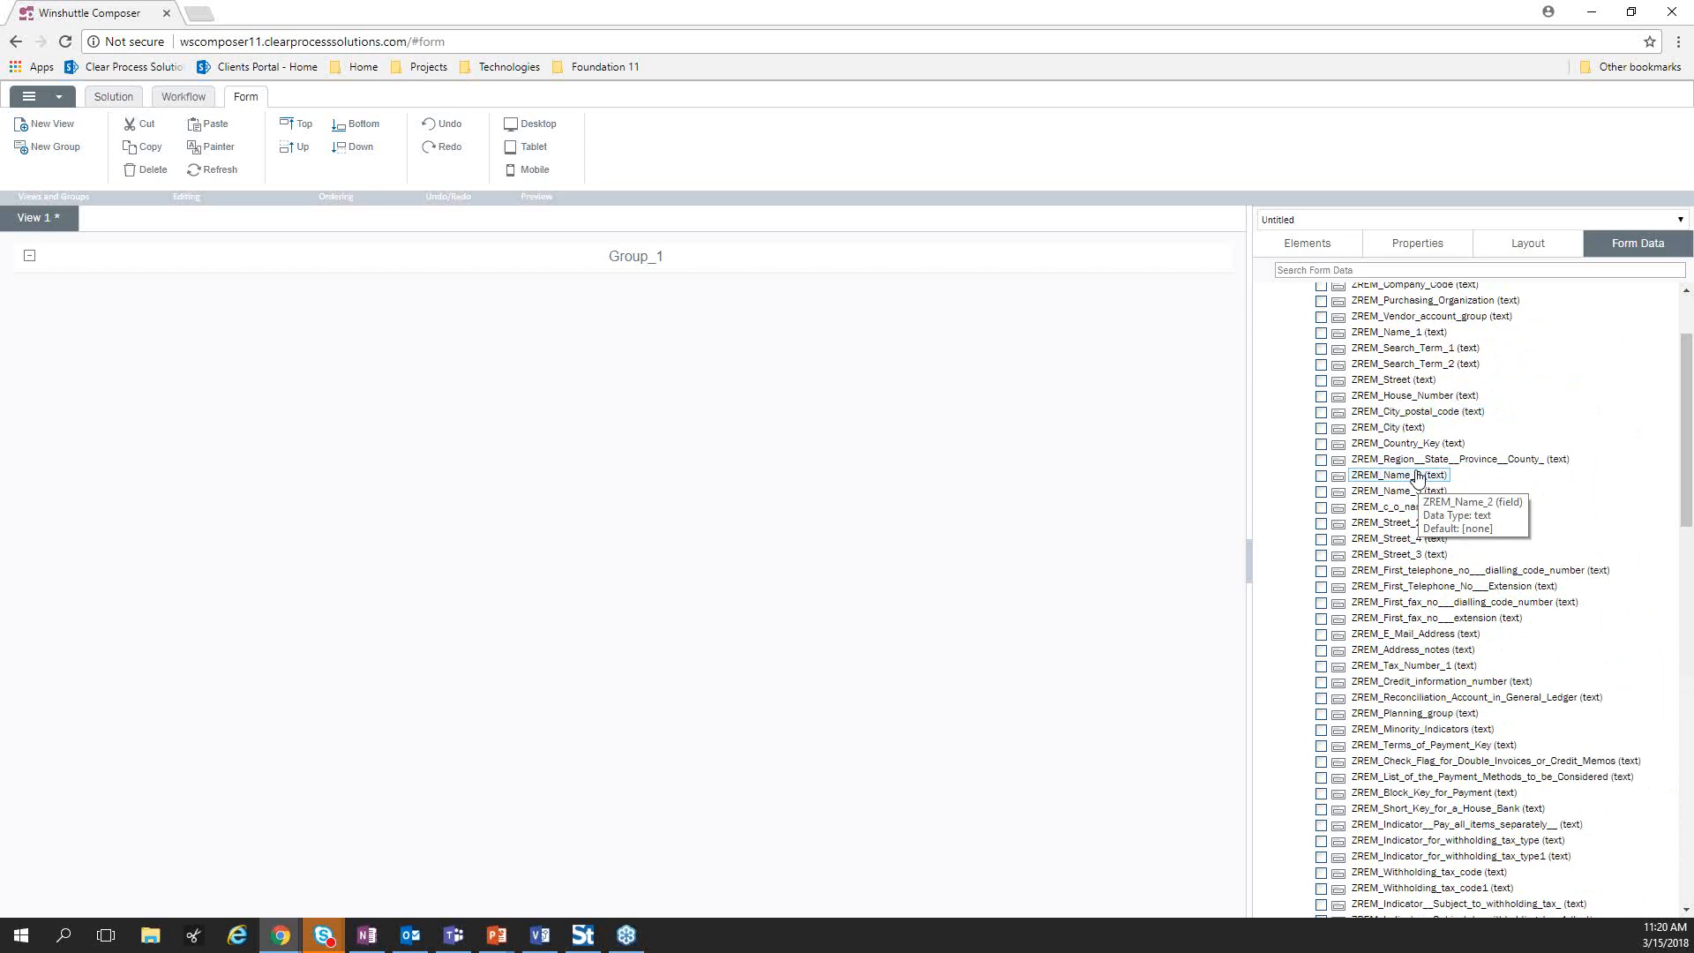
scroll(1412, 468, "up", 2)
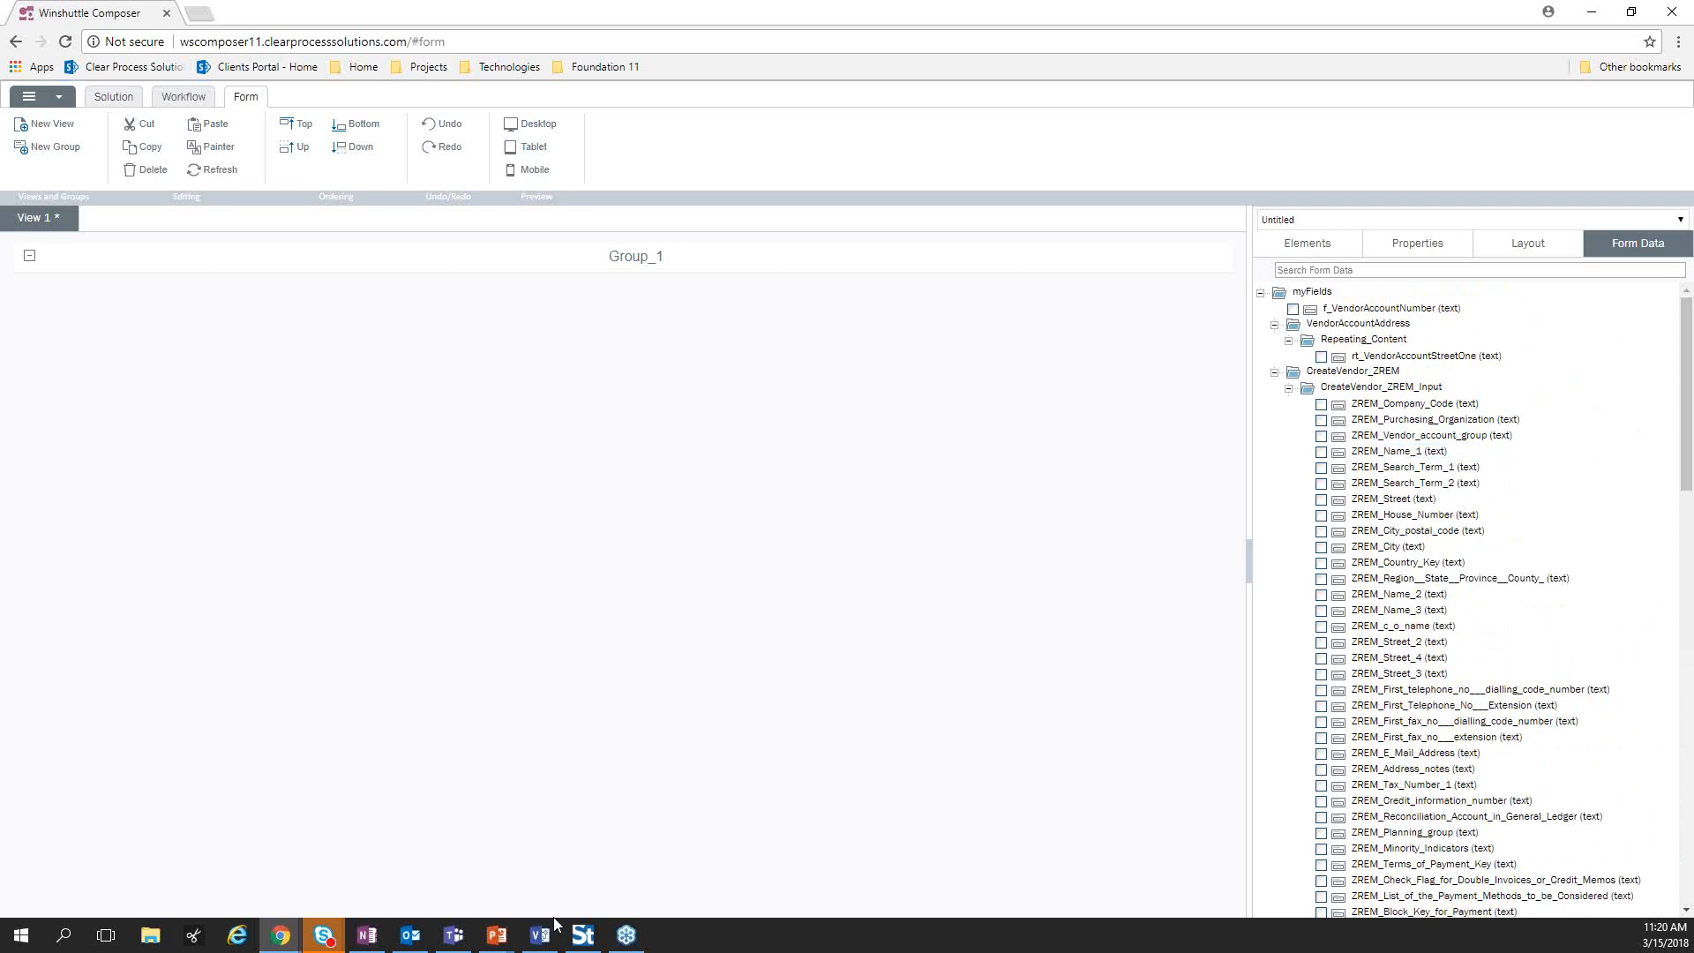
Switch to Winshuttle Studio with the XK01_CreateVendors_ZREM_XML_v1 script and open the description of the ZREM_Search Term 1 field for editing
mouse_move(582, 931)
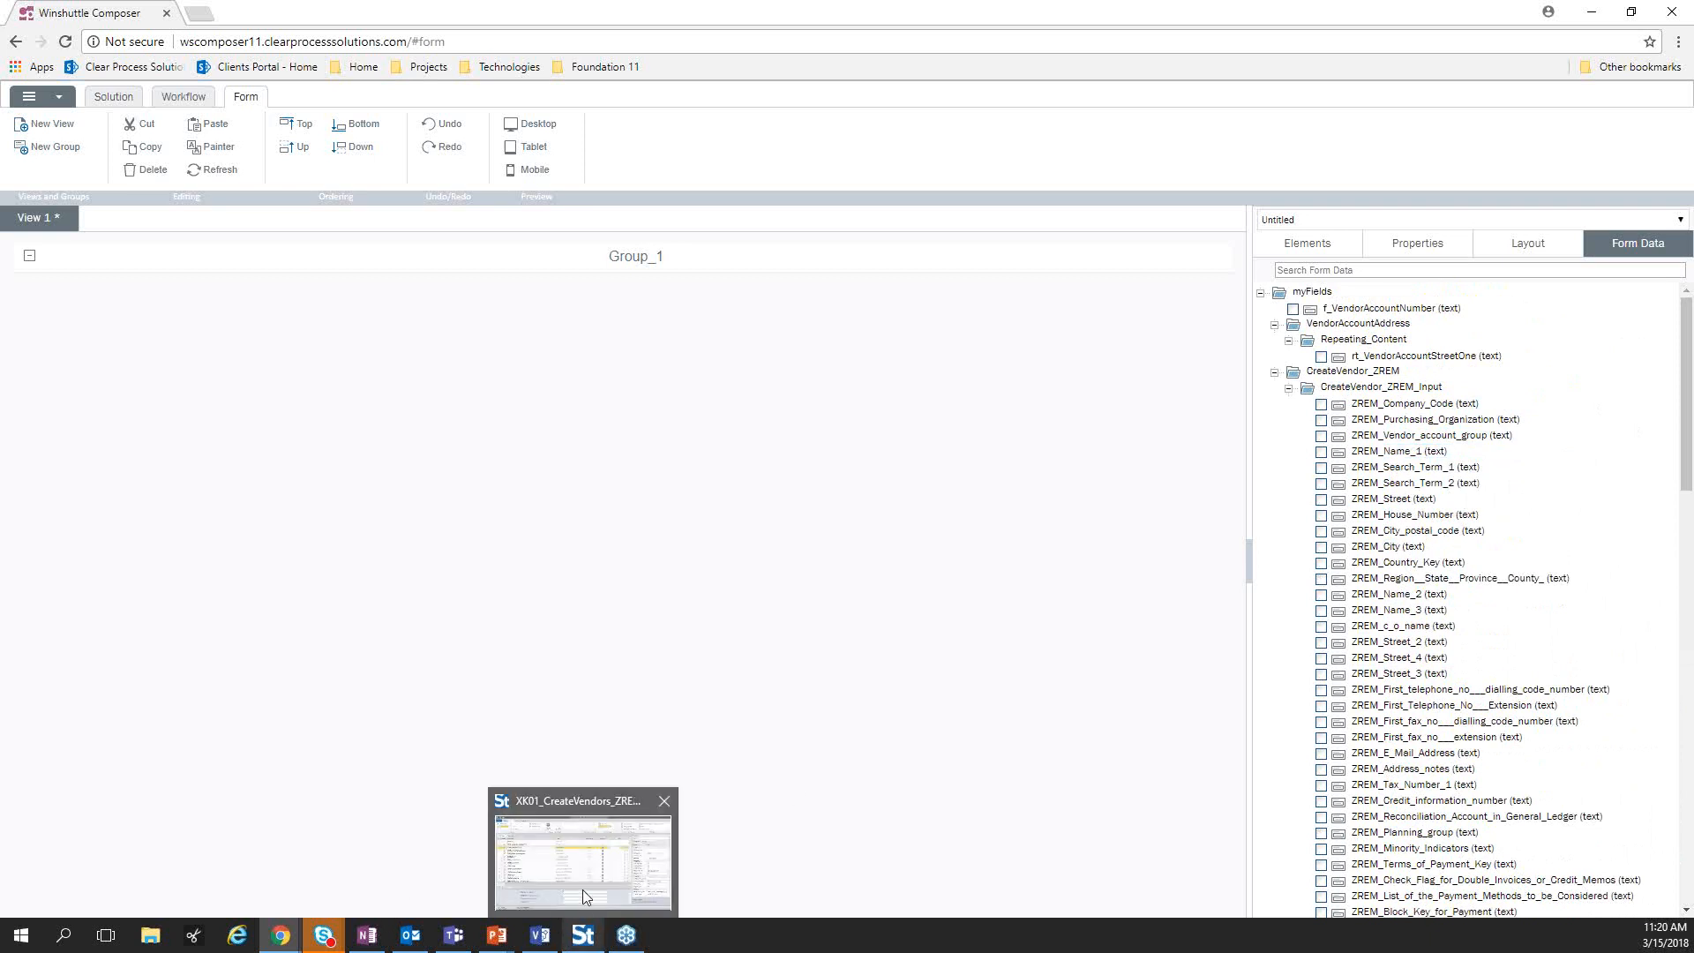
left_click(583, 896)
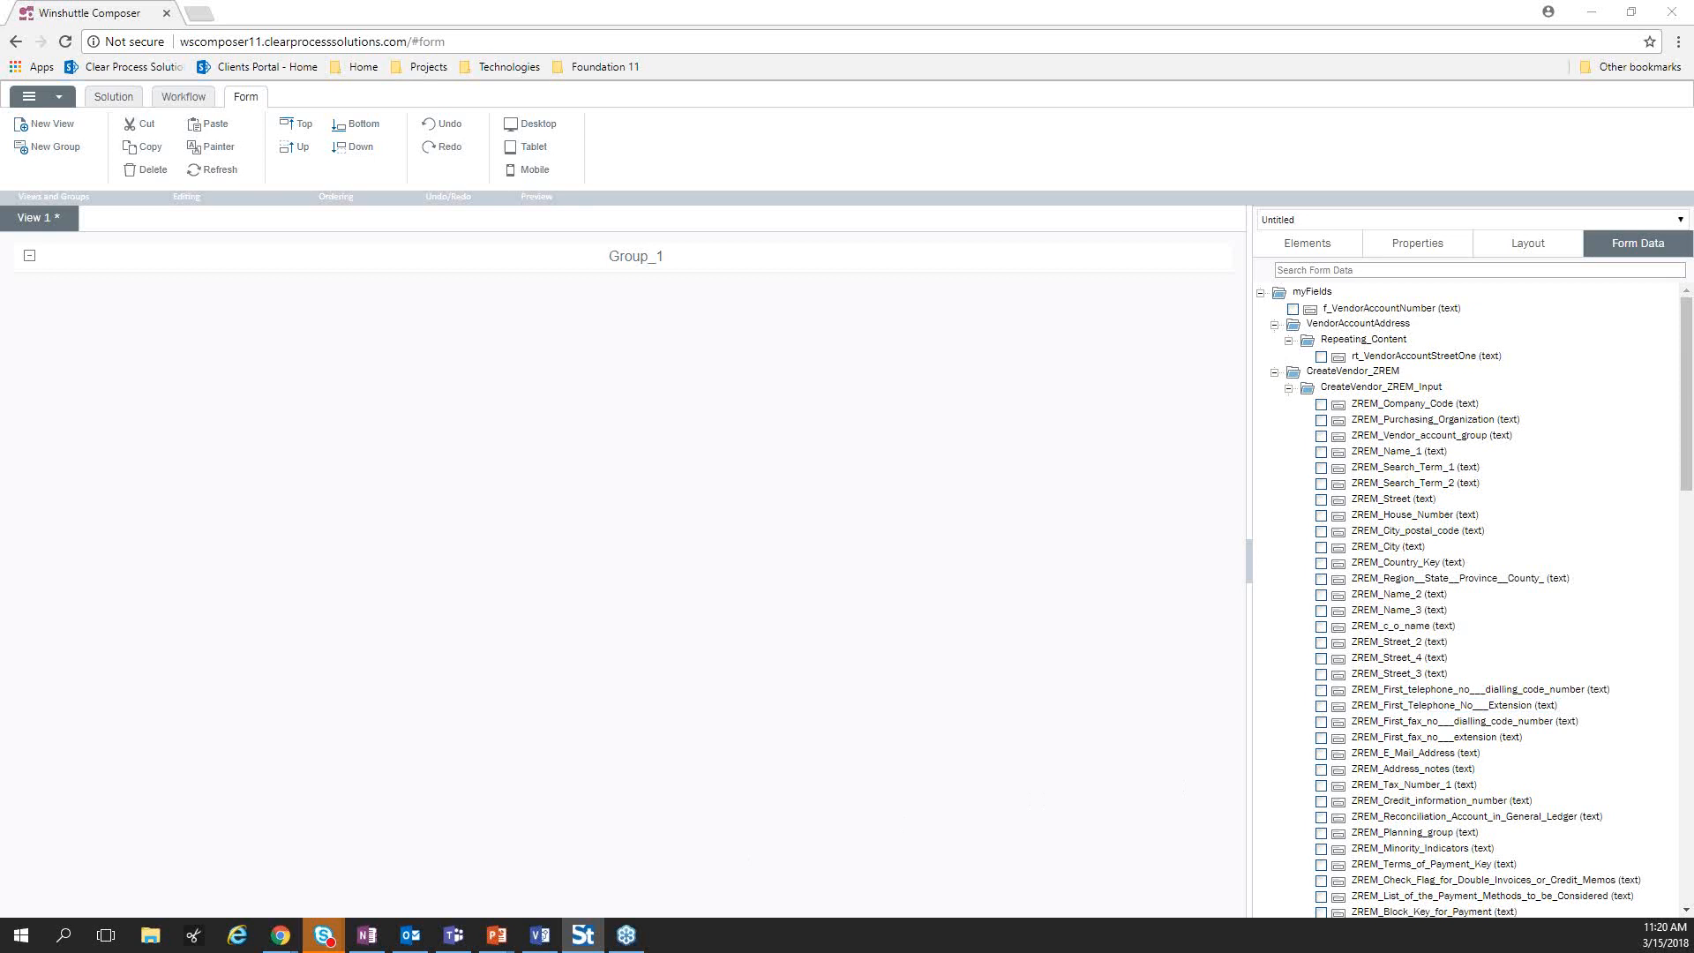
left_click_drag(1692, 71, 490, 246)
left_click(1520, 255)
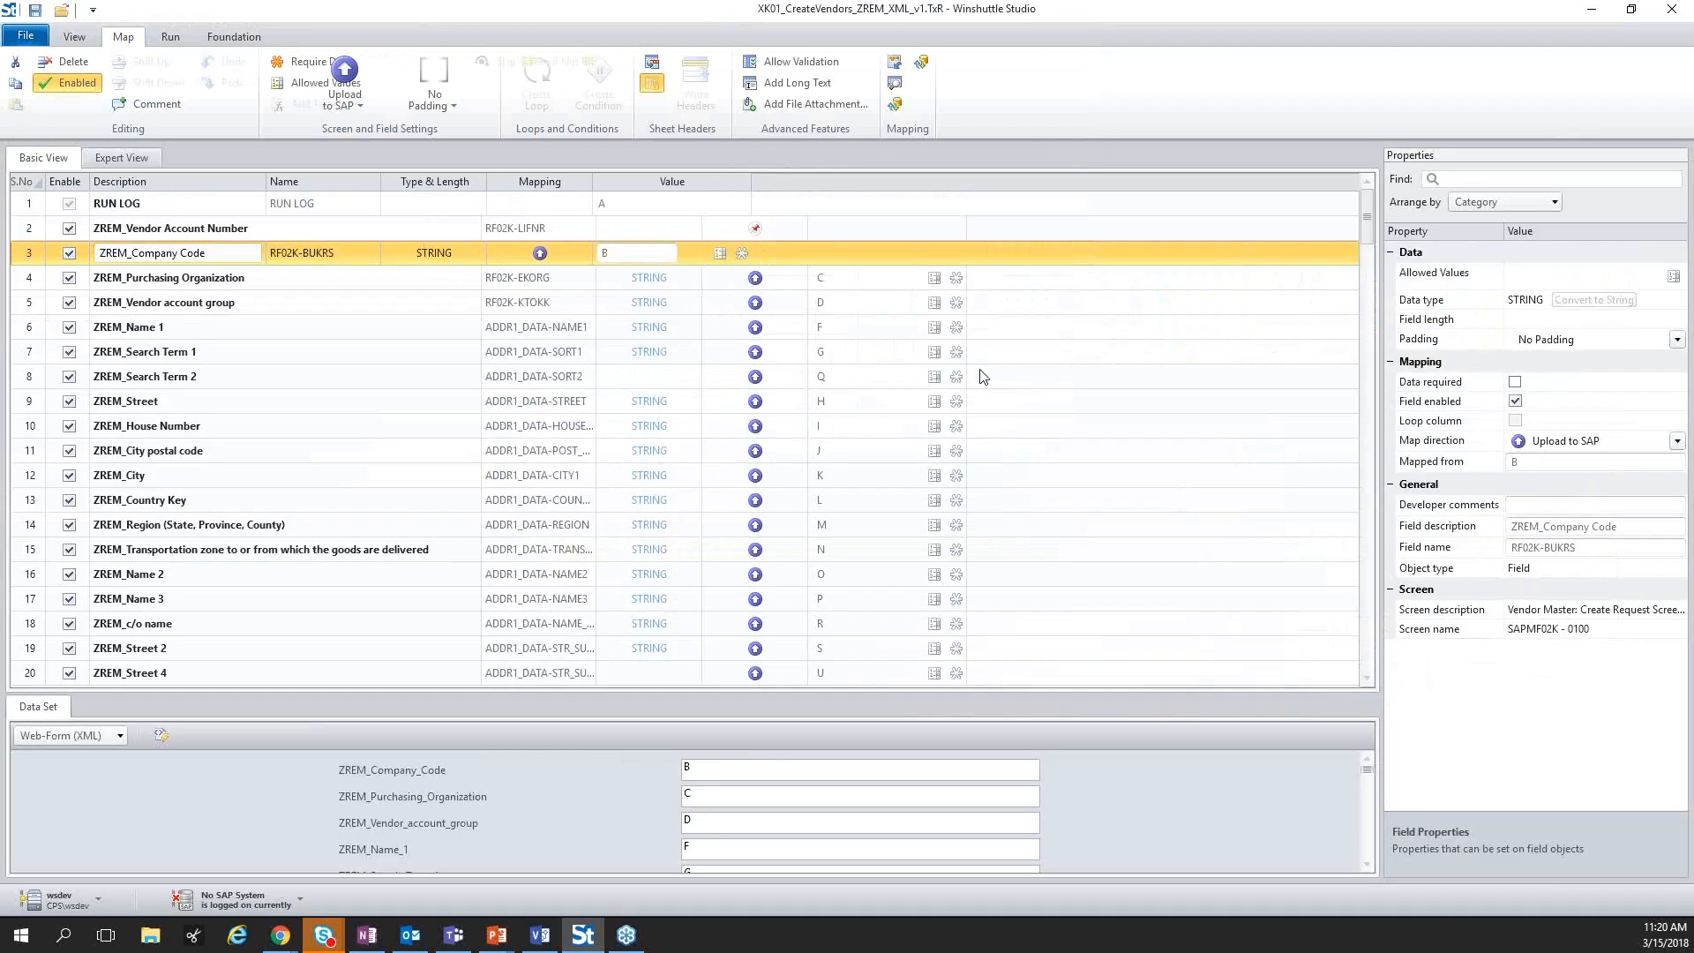
left_click(335, 351)
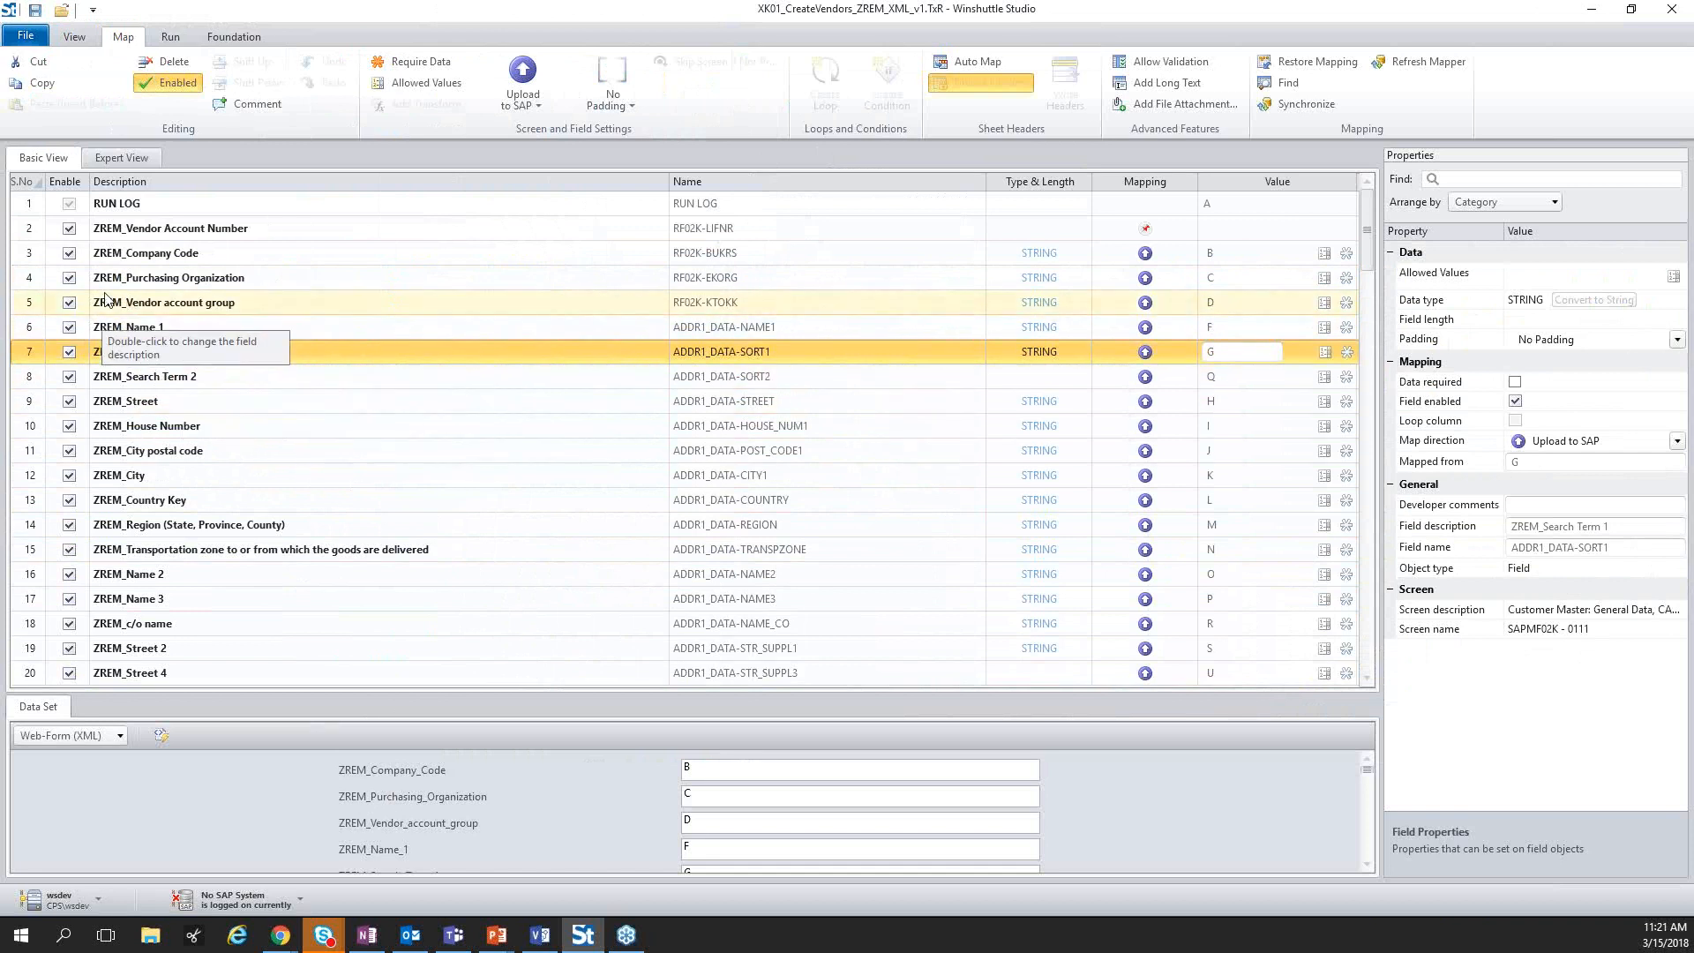
double_click(128, 353)
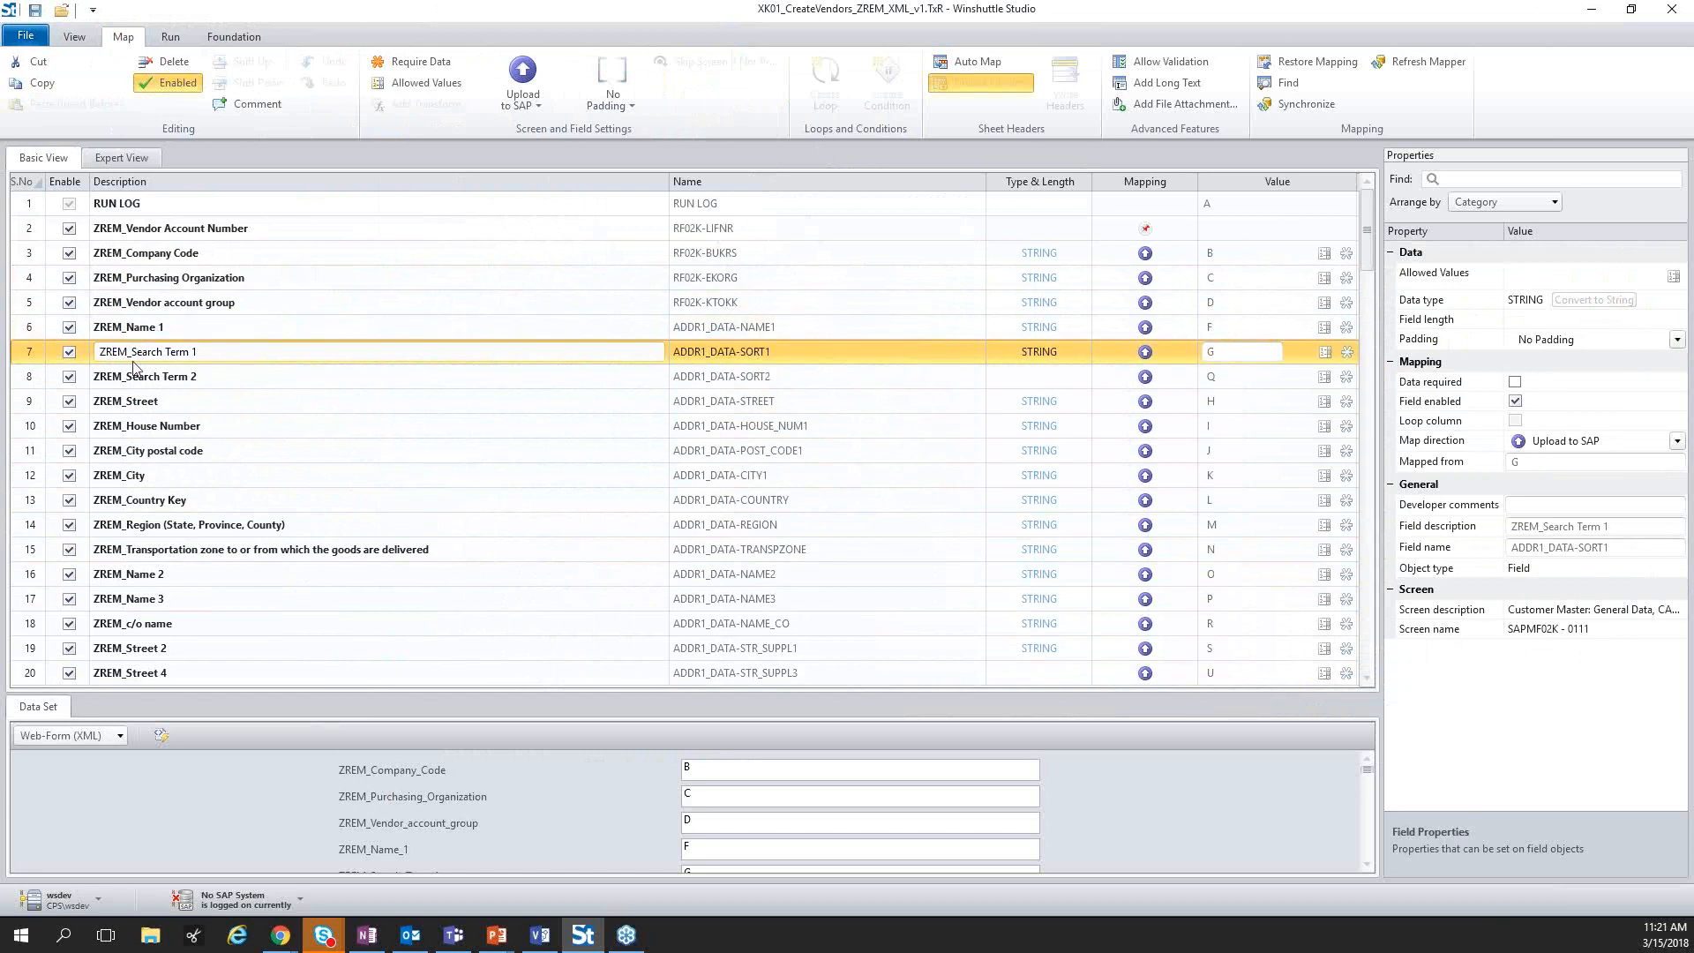
Examine the ZREM-prefixed field descriptions and their SAP field names throughout the script's mapping list
scroll(128, 364, "down", 2)
scroll(214, 379, "down", 1)
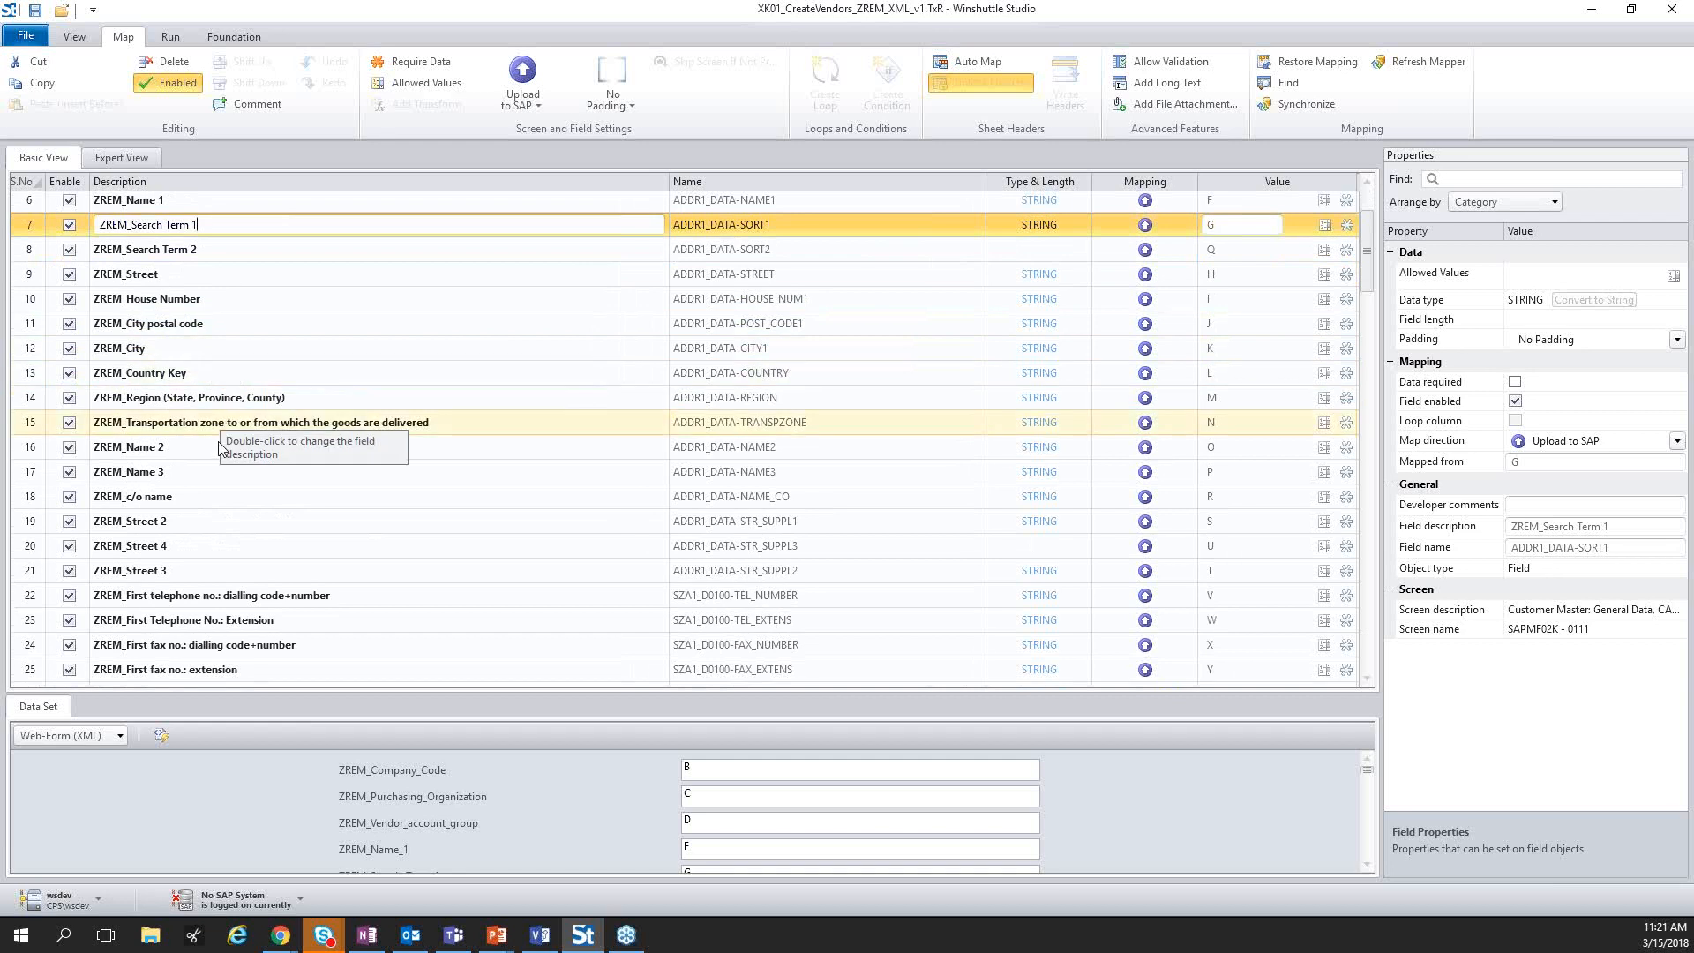
scroll(215, 459, "down", 1)
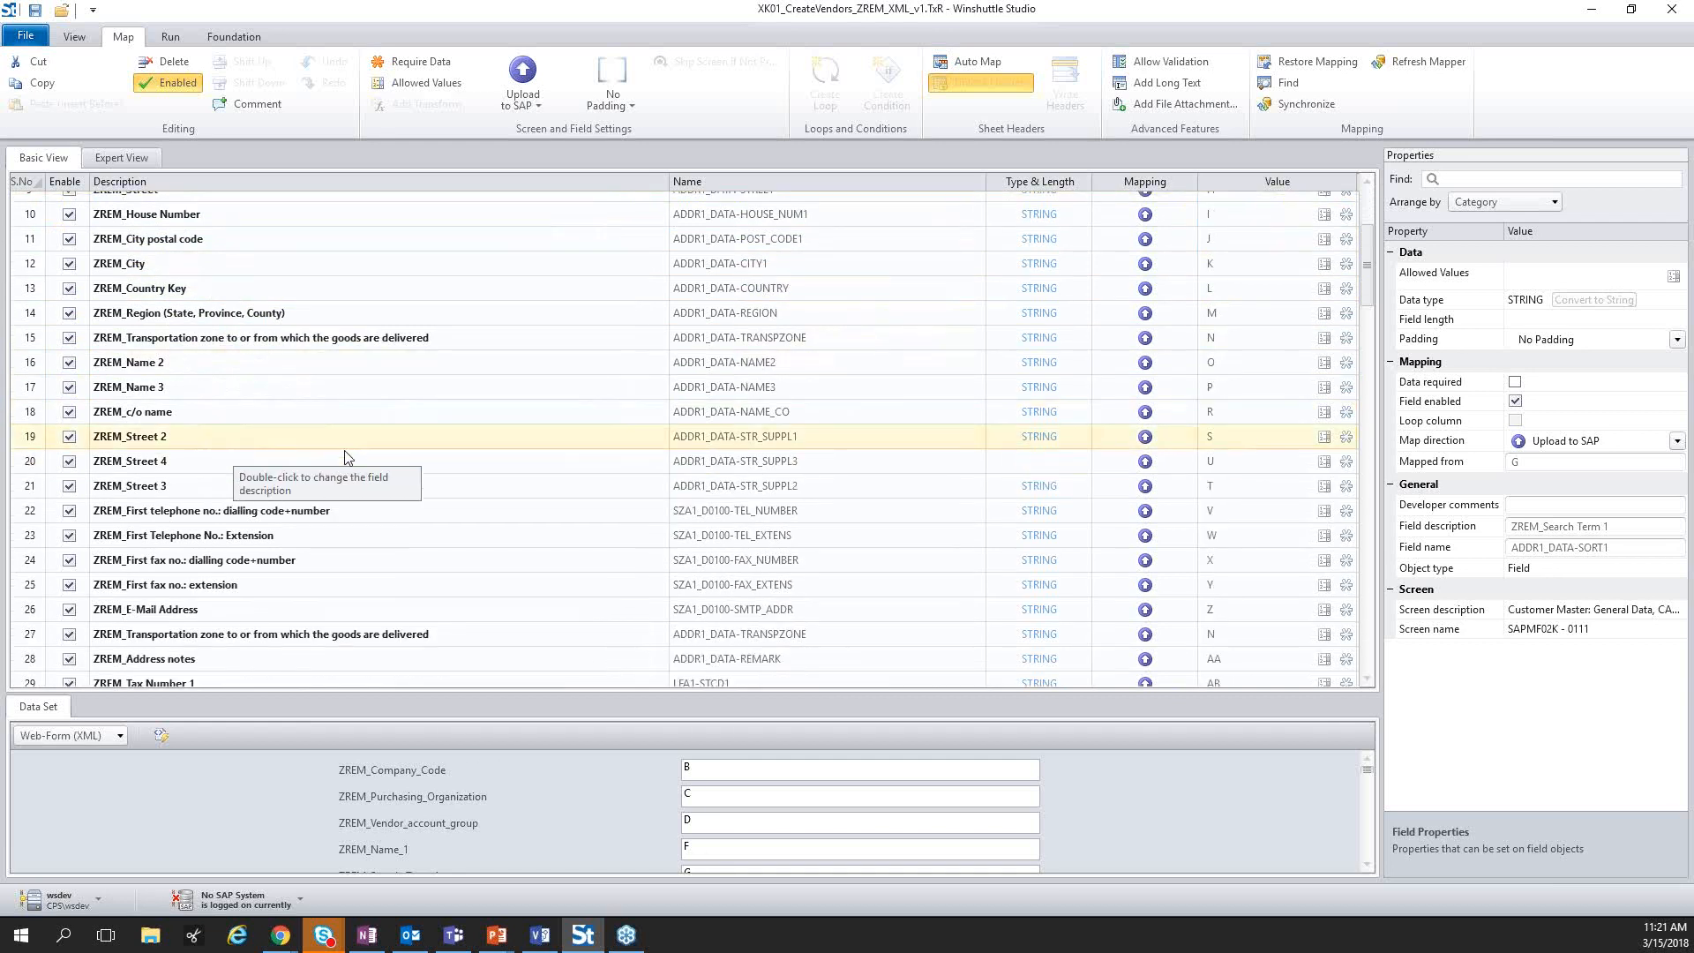
scroll(284, 415, "down", 6)
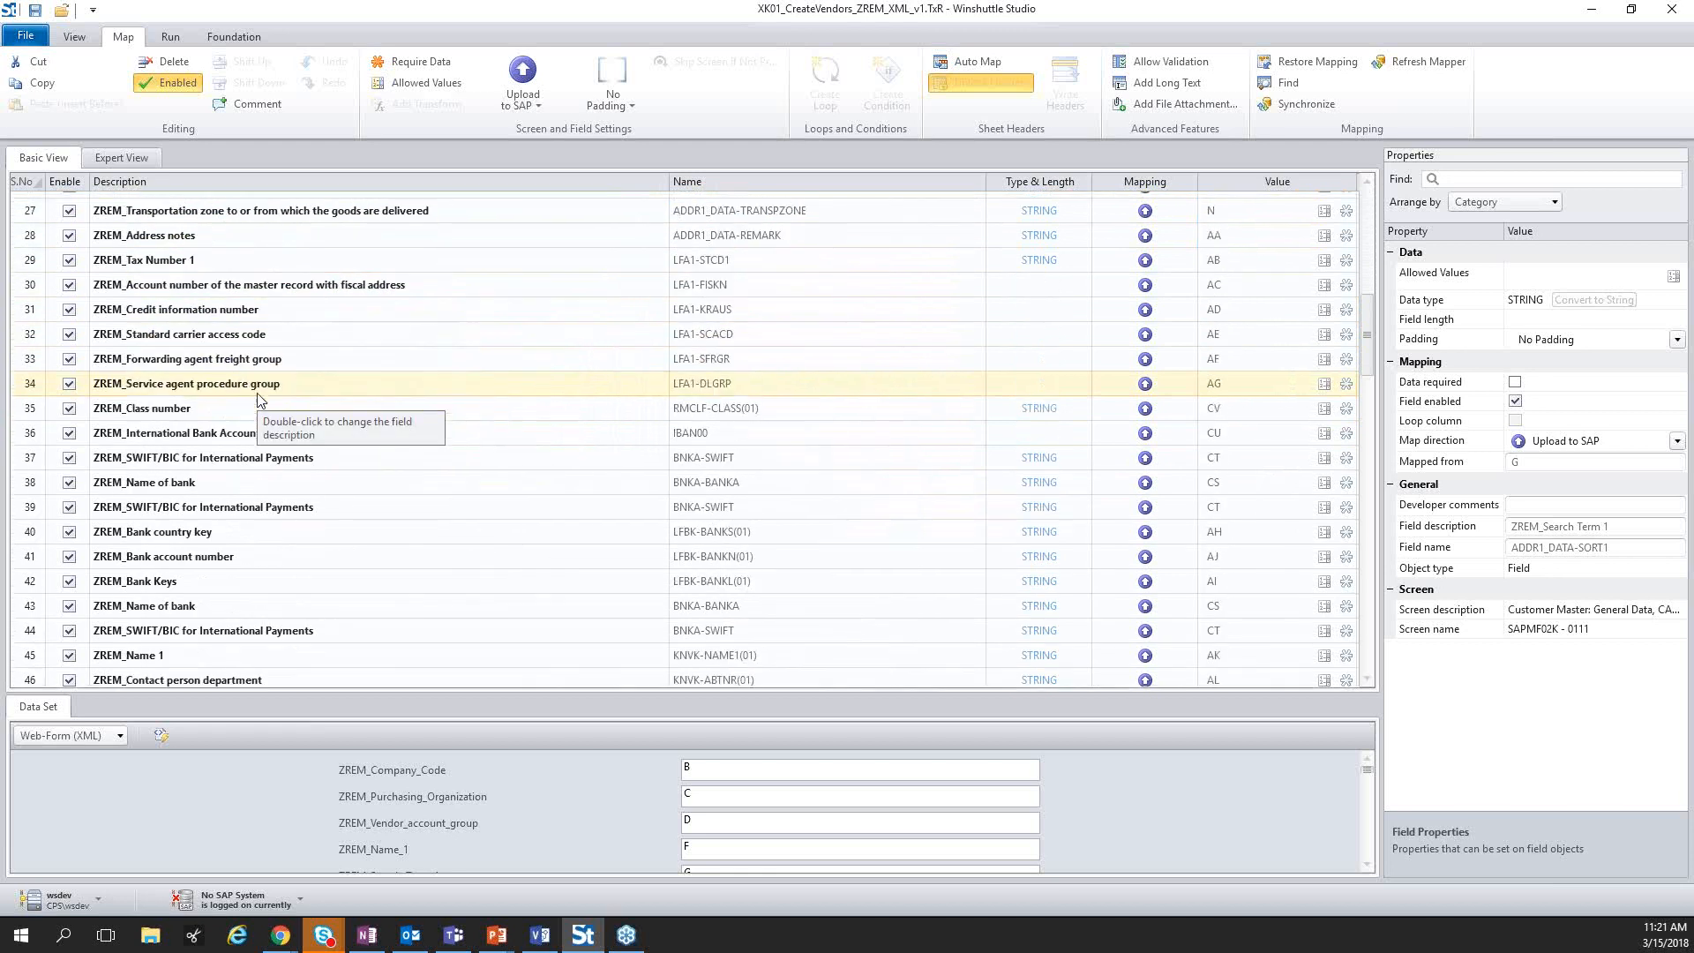
scroll(260, 399, "down", 1)
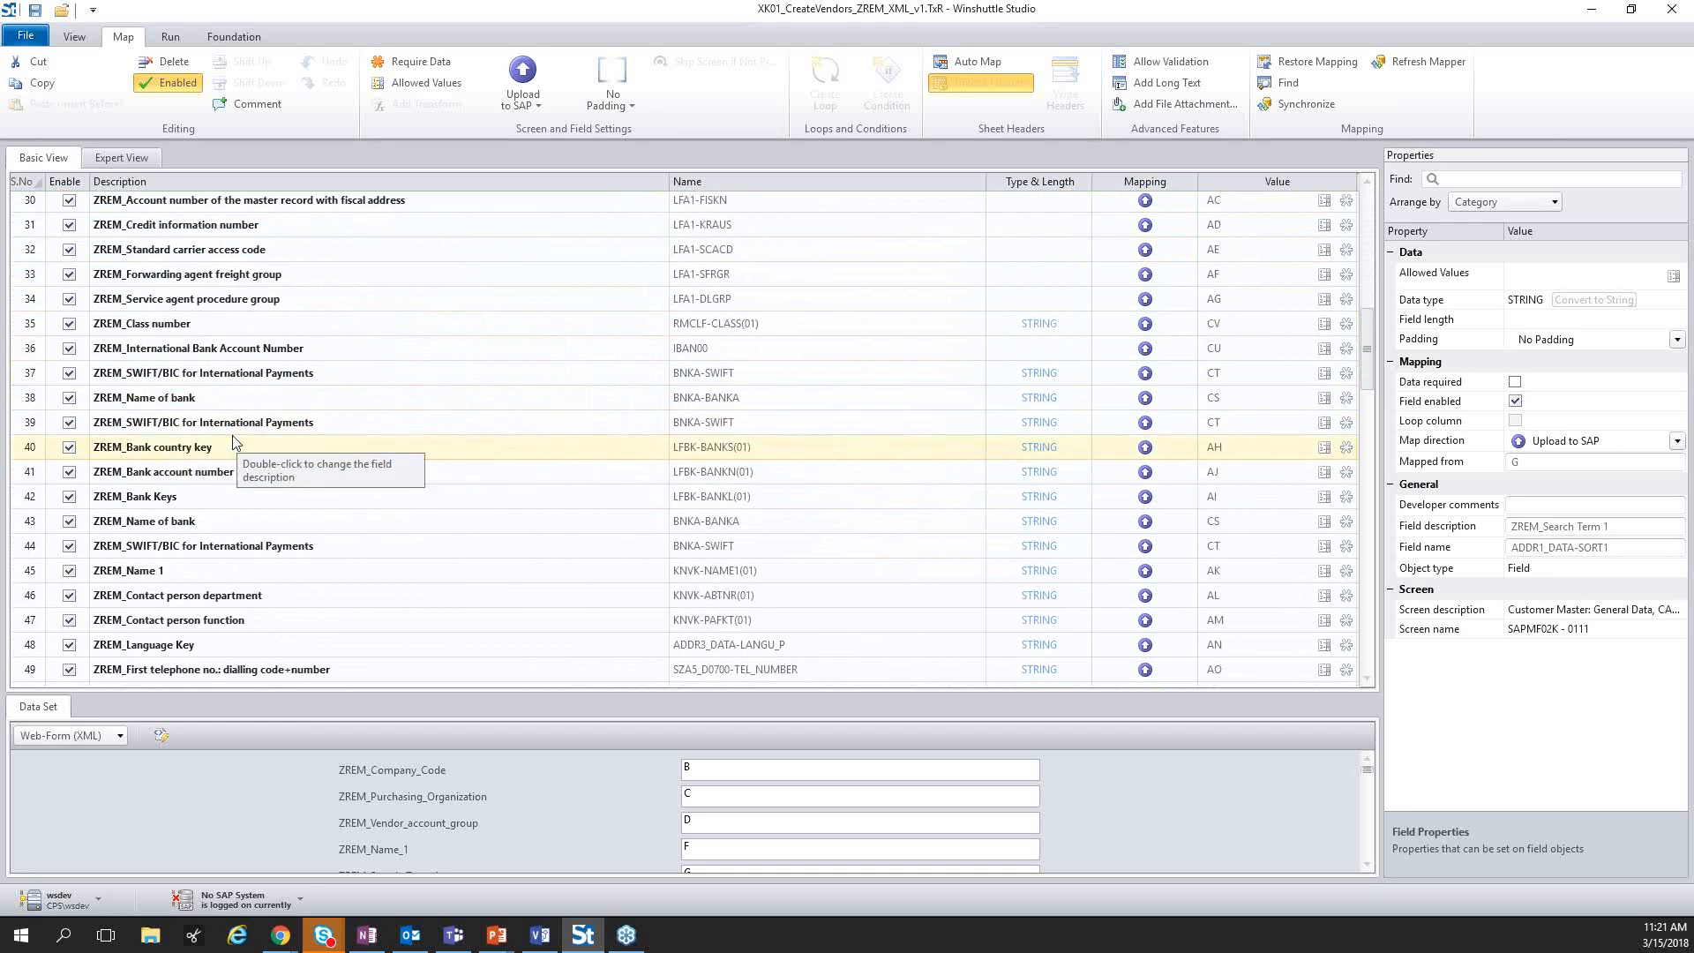
scroll(243, 481, "down", 1)
scroll(251, 503, "down", 2)
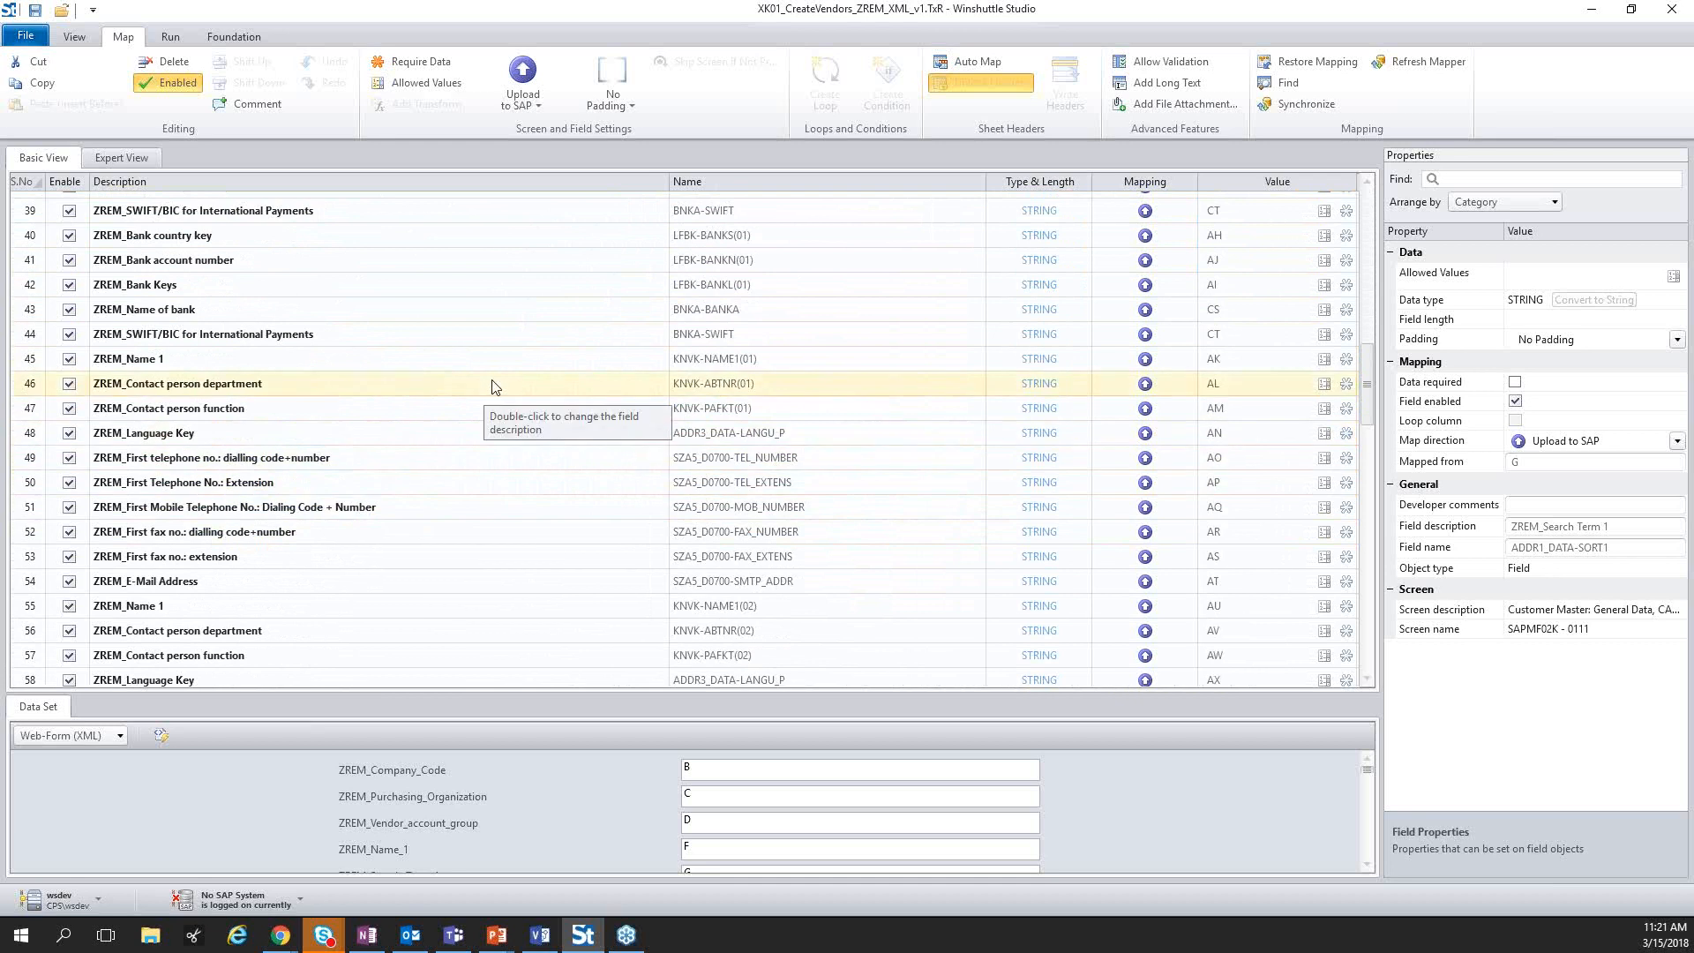
scroll(203, 284, "up", 1)
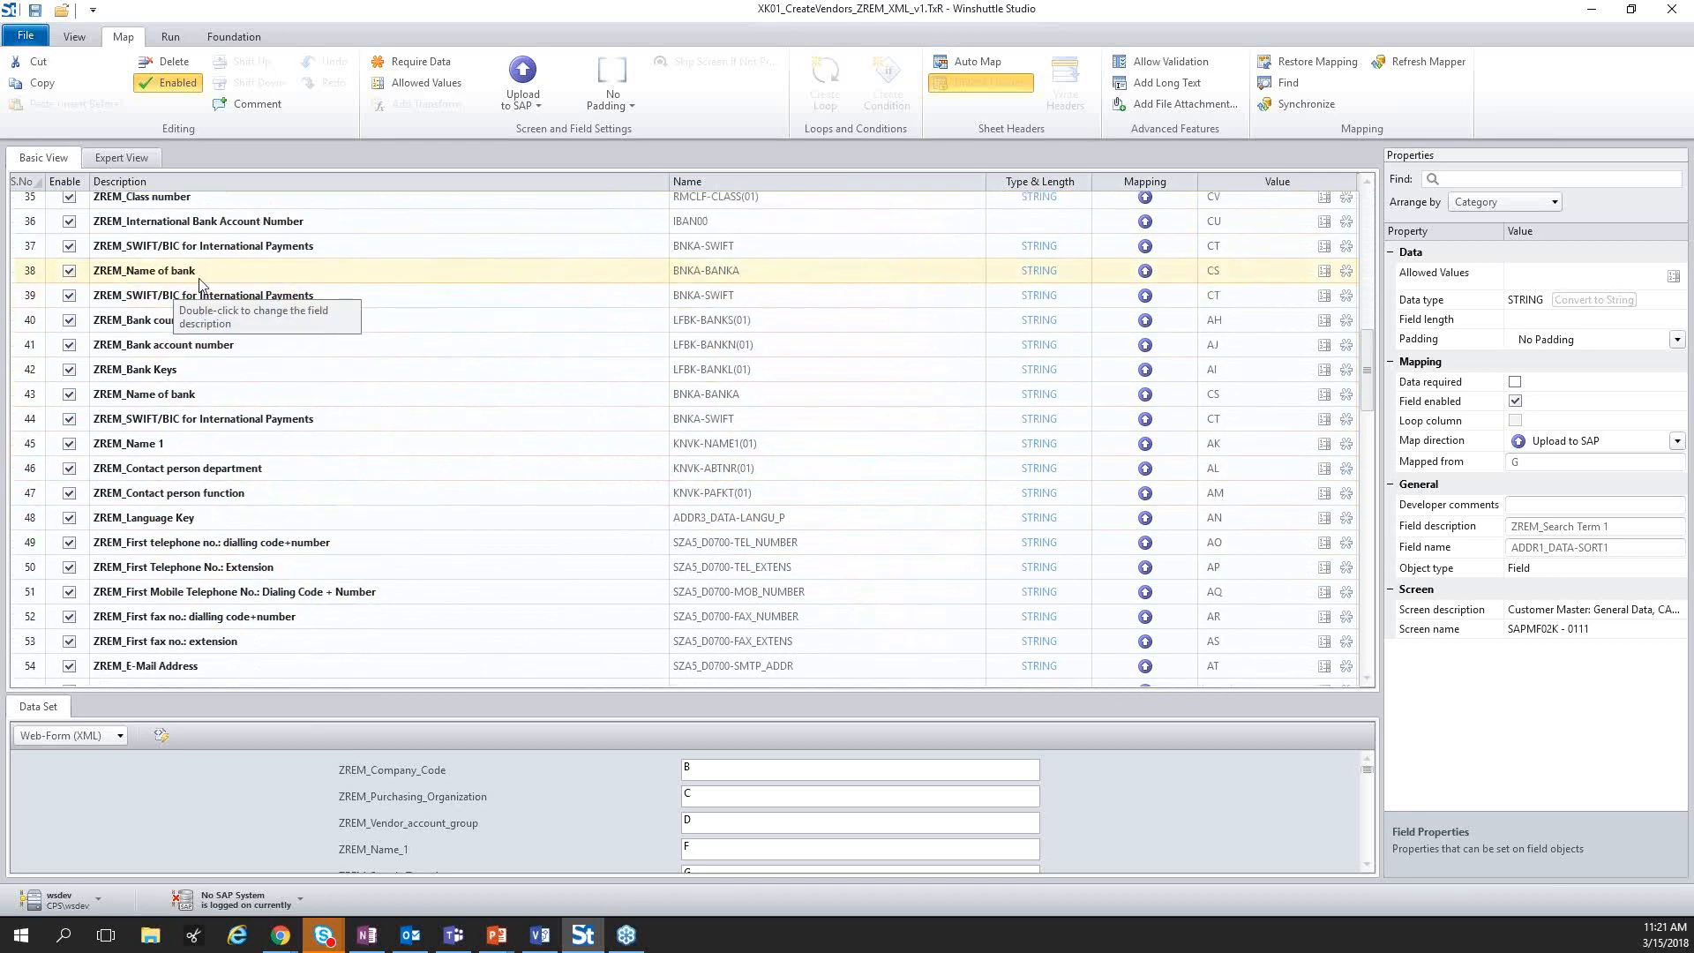
scroll(184, 288, "up", 1)
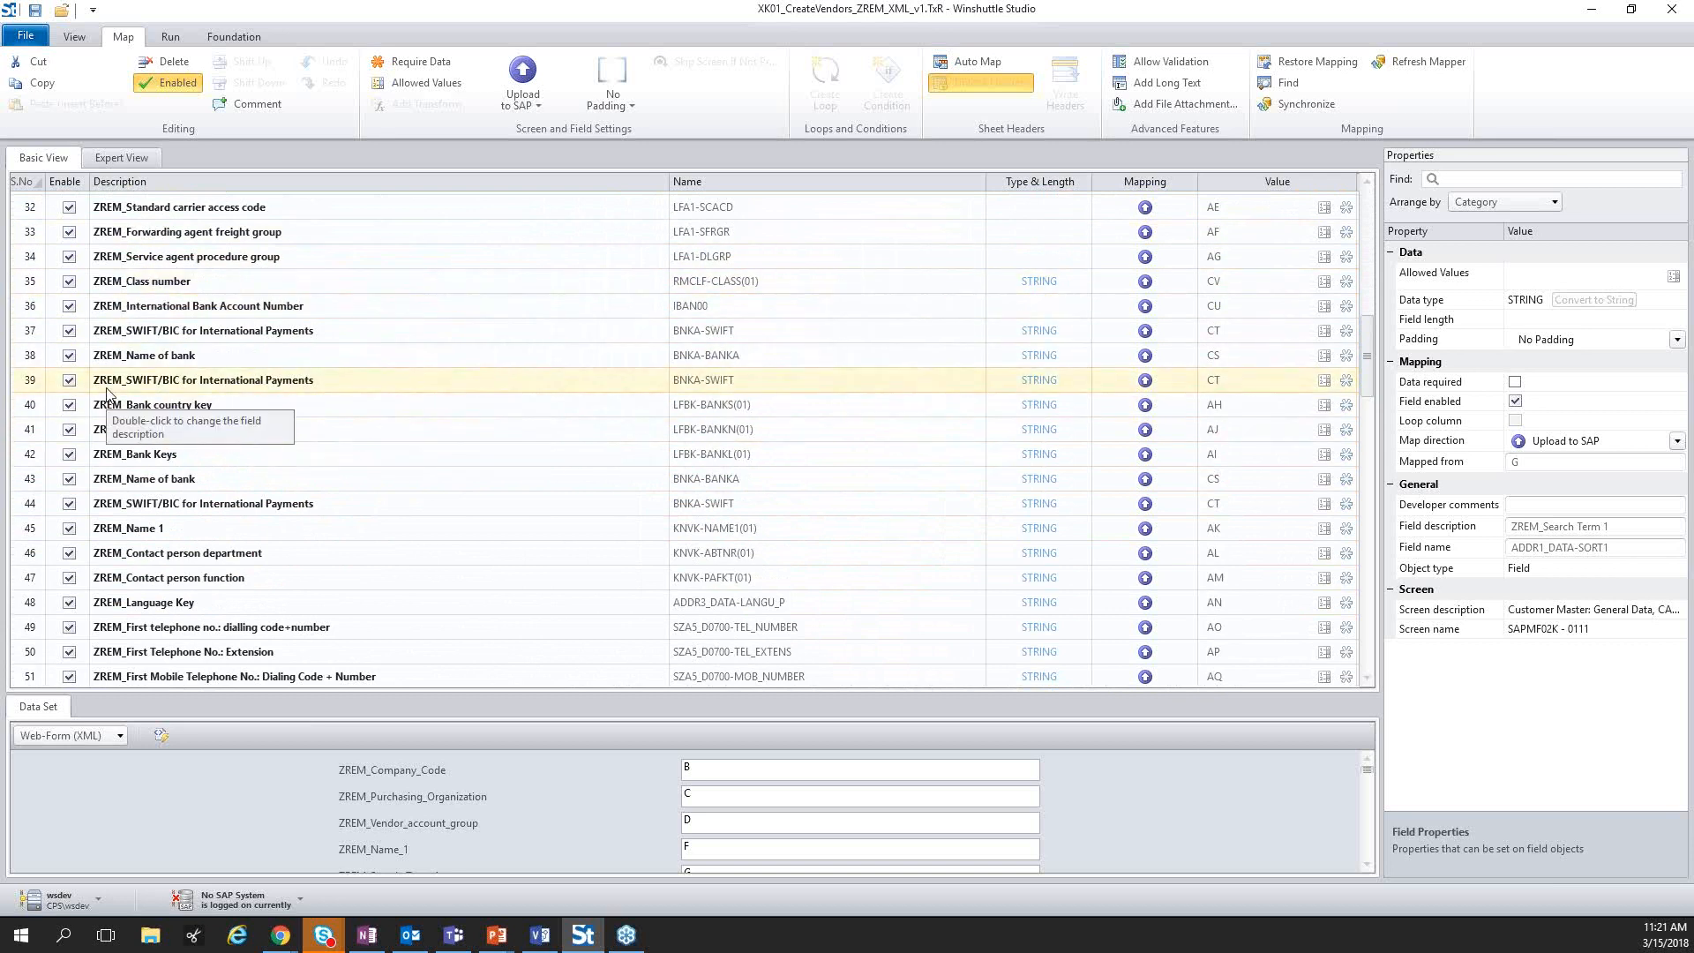
scroll(185, 351, "up", 2)
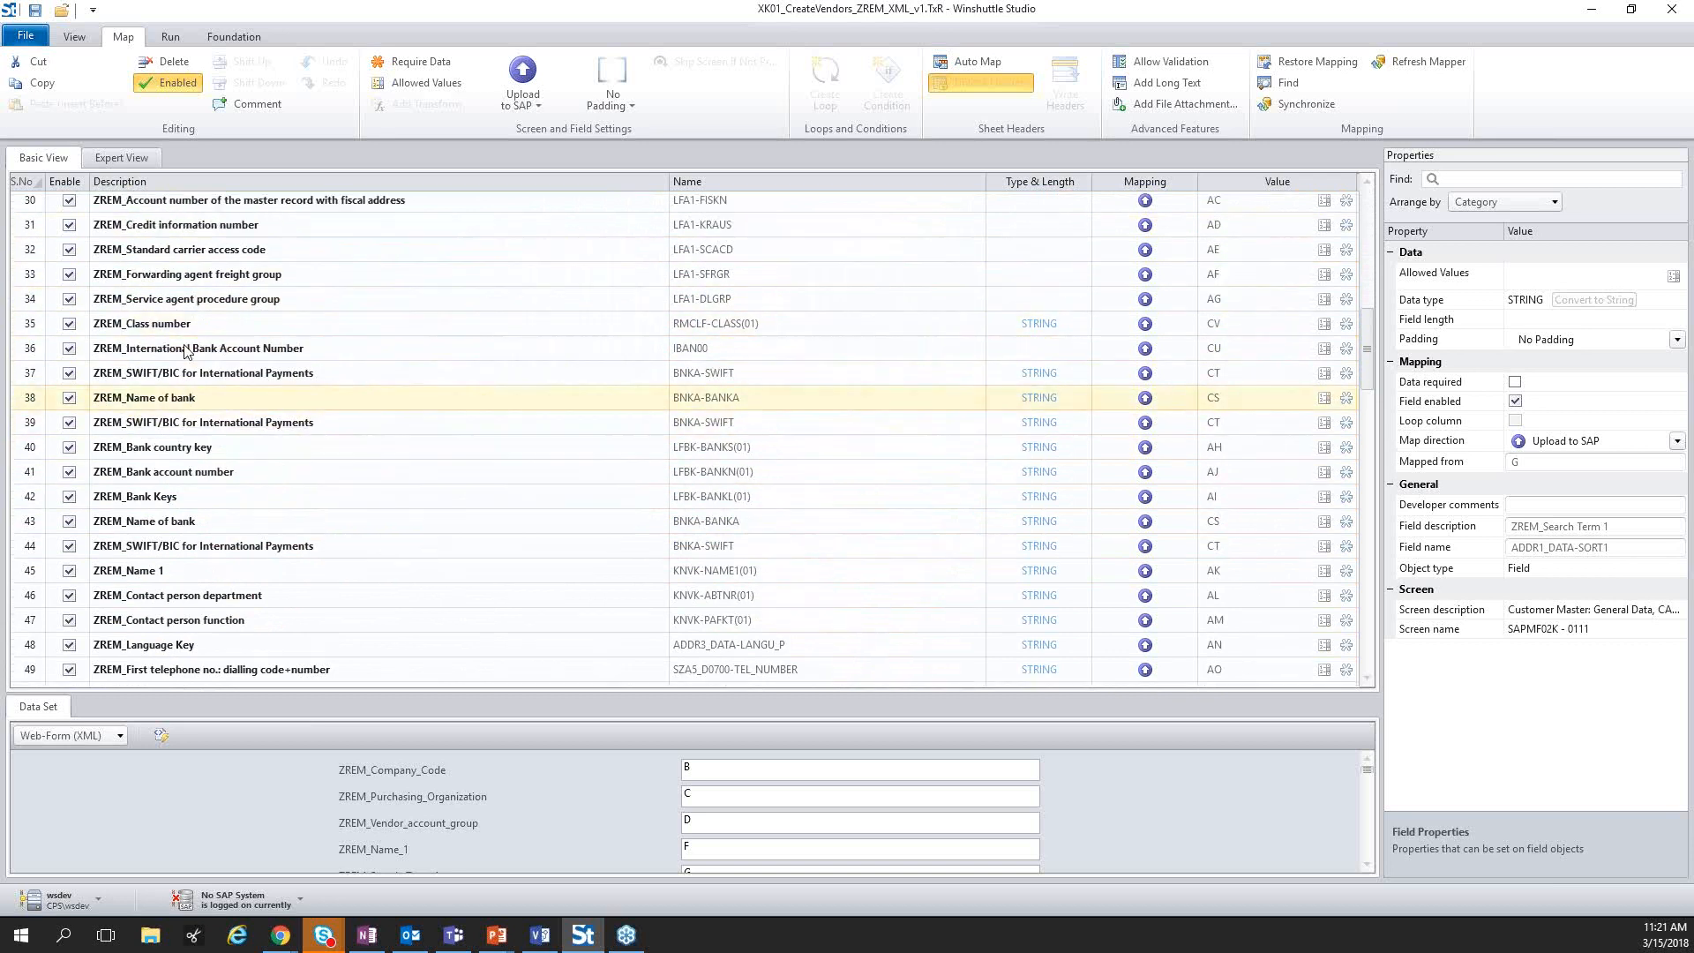
scroll(186, 351, "up", 2)
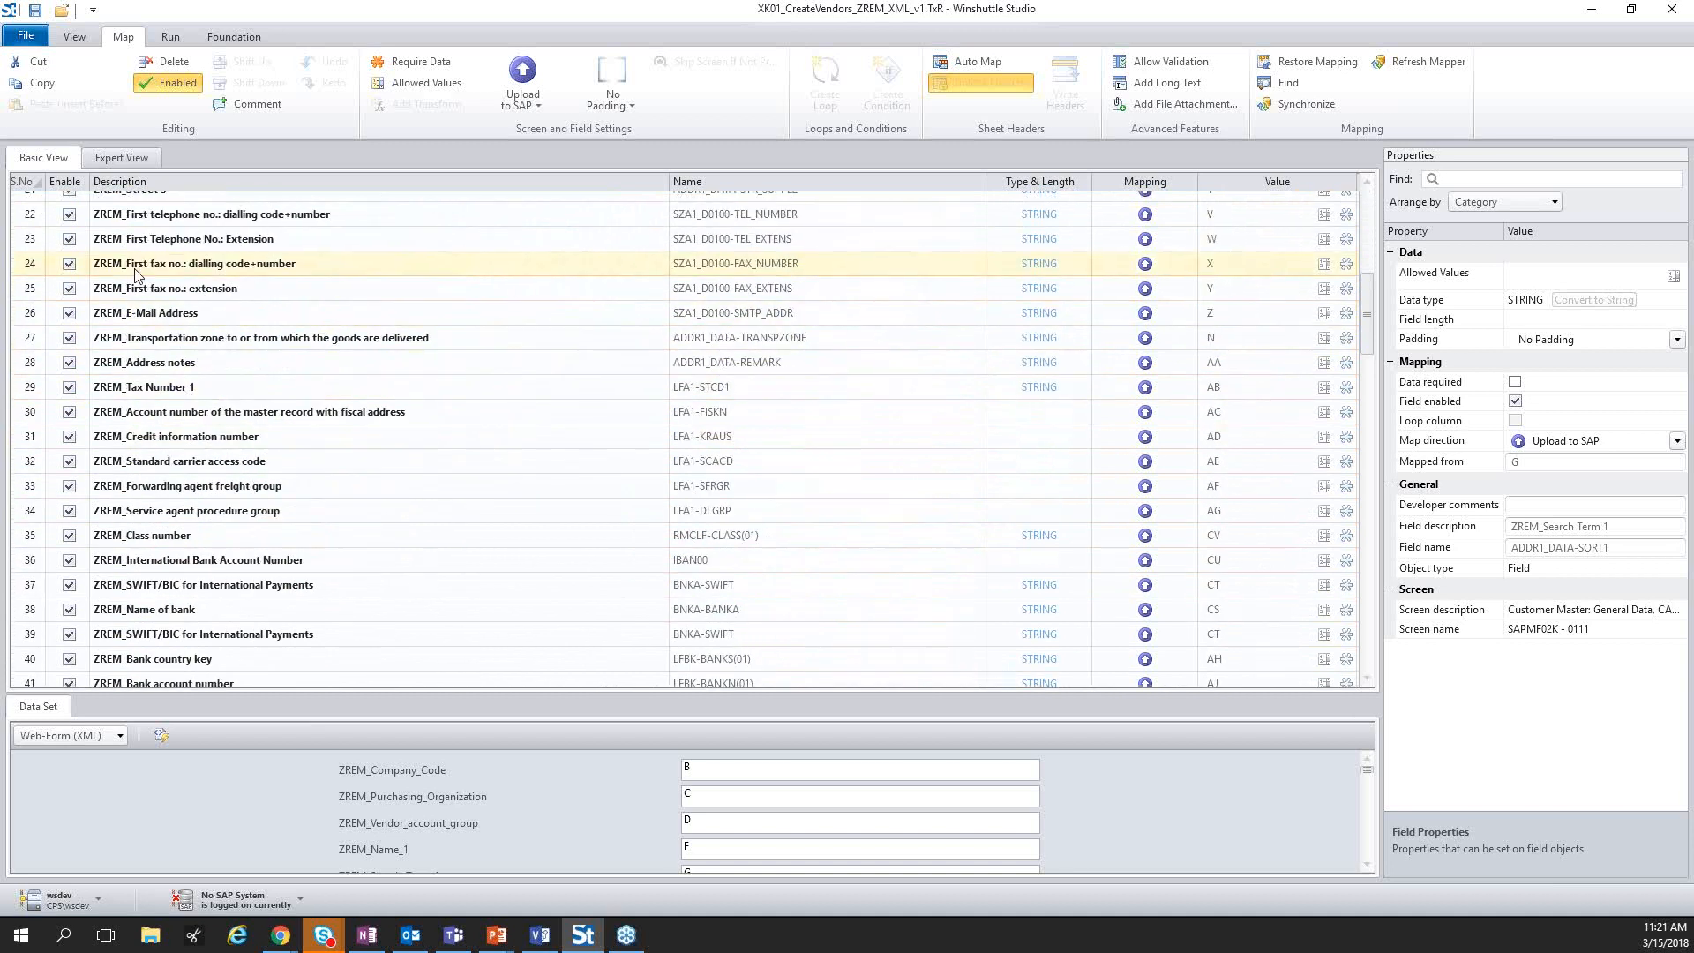
scroll(207, 315, "up", 1)
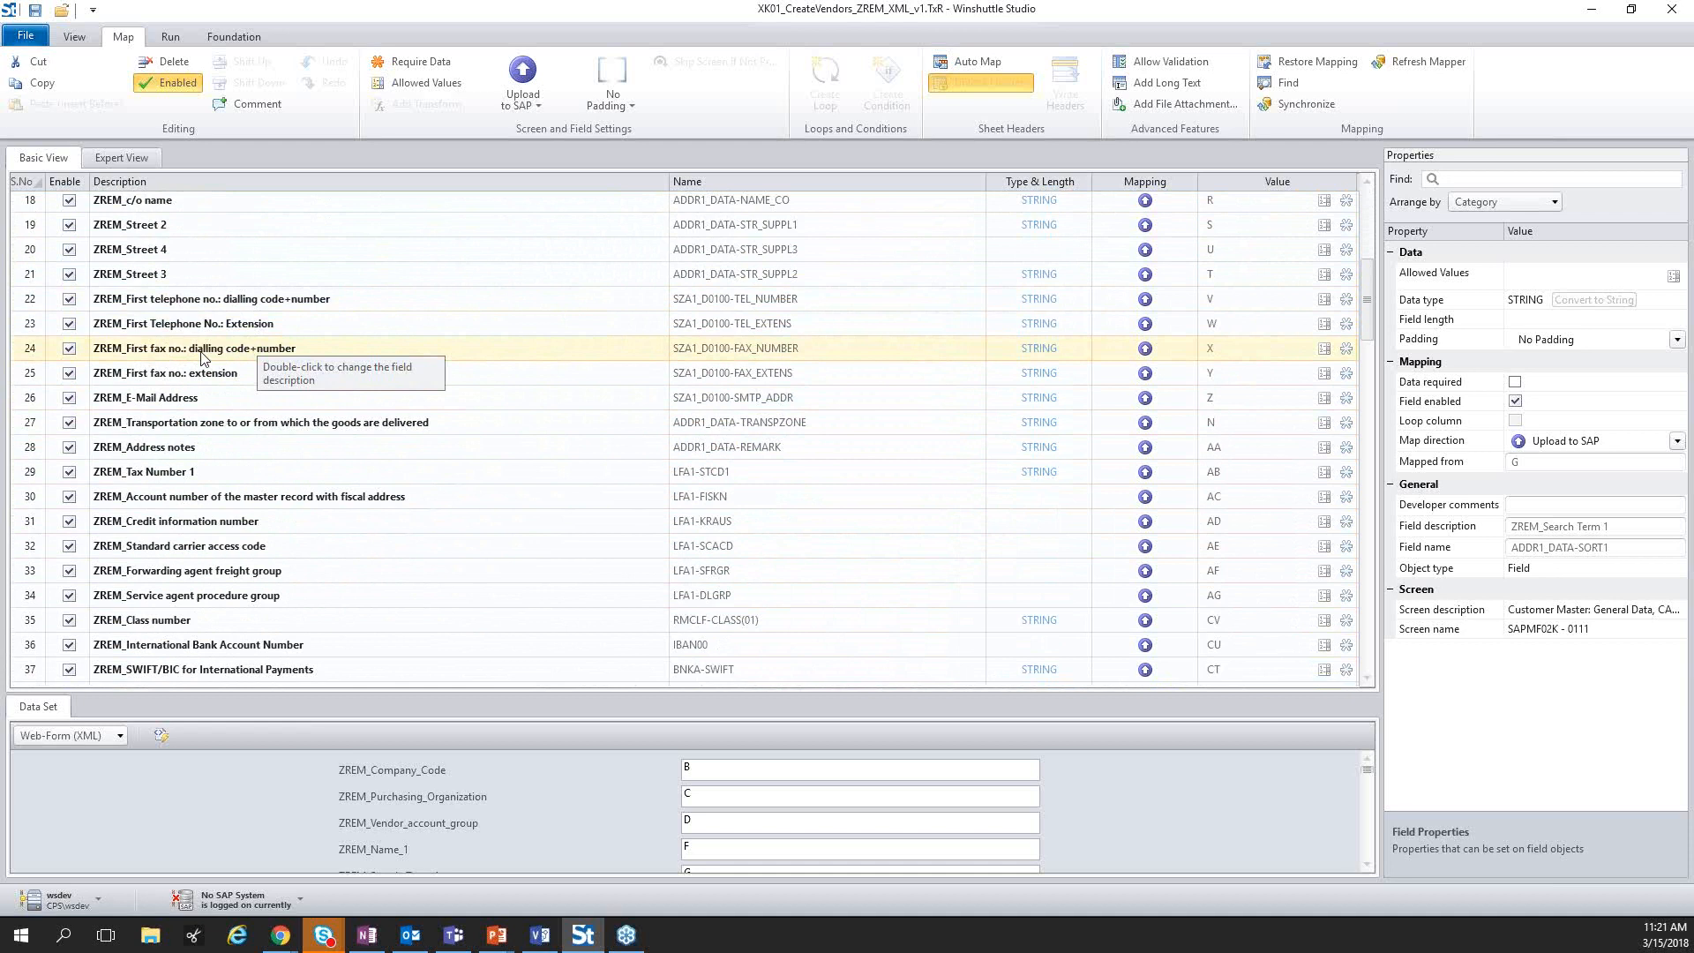
scroll(132, 337, "up", 1)
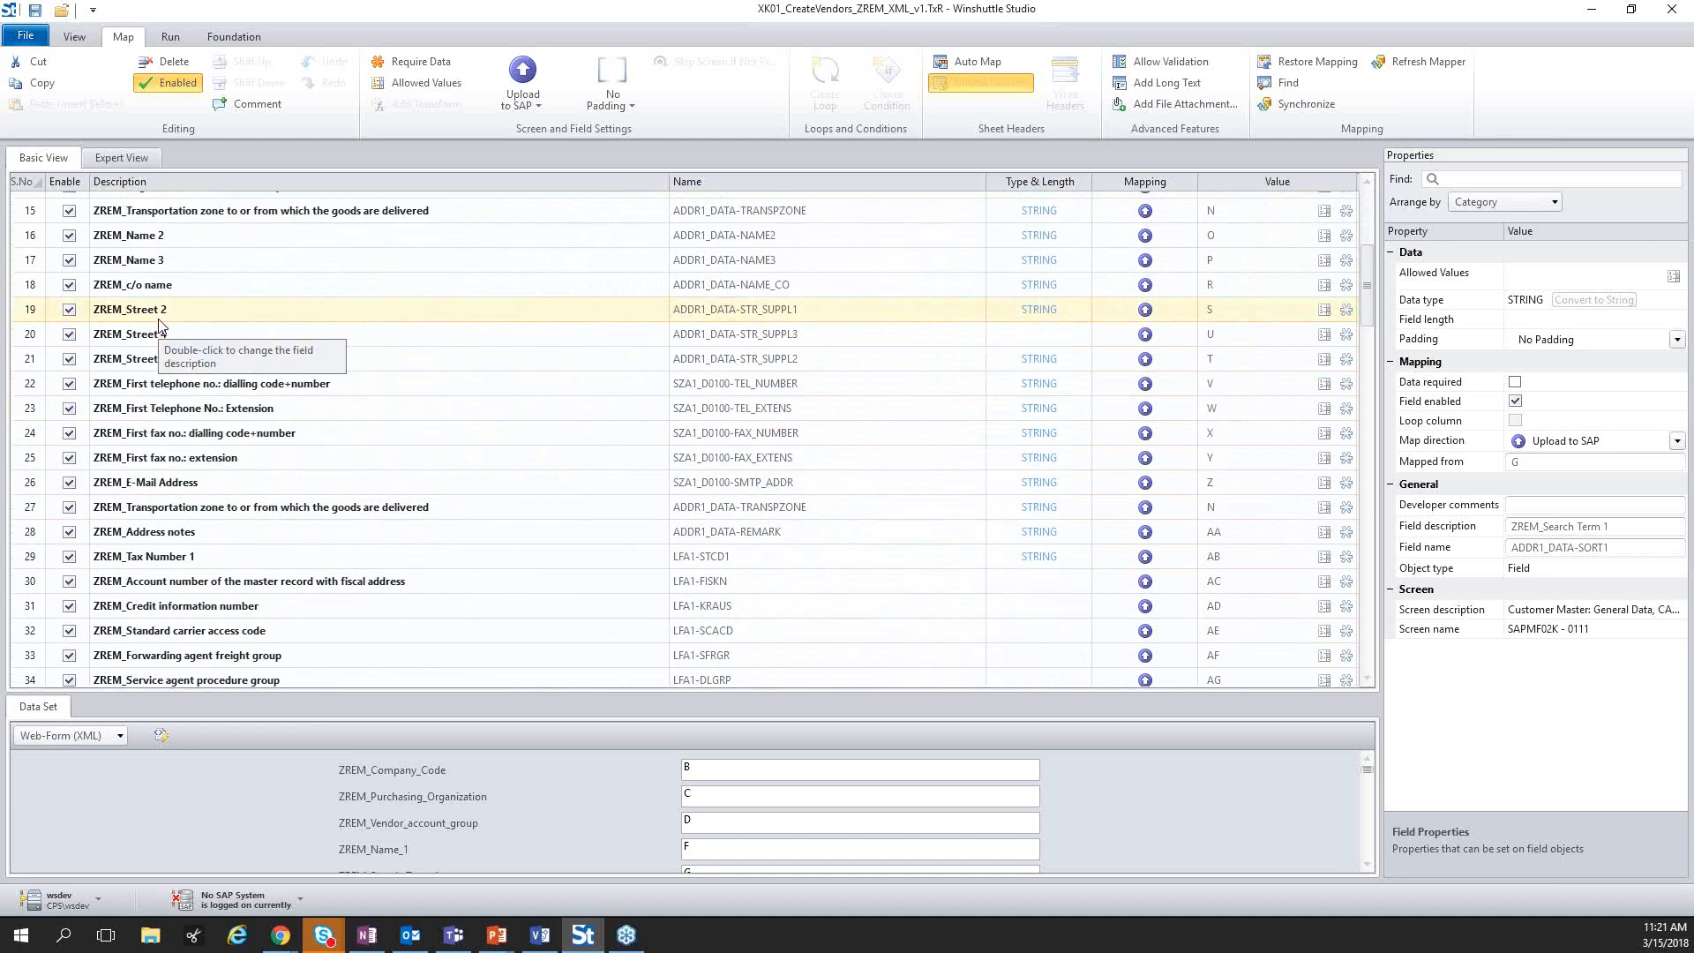
scroll(193, 323, "up", 1)
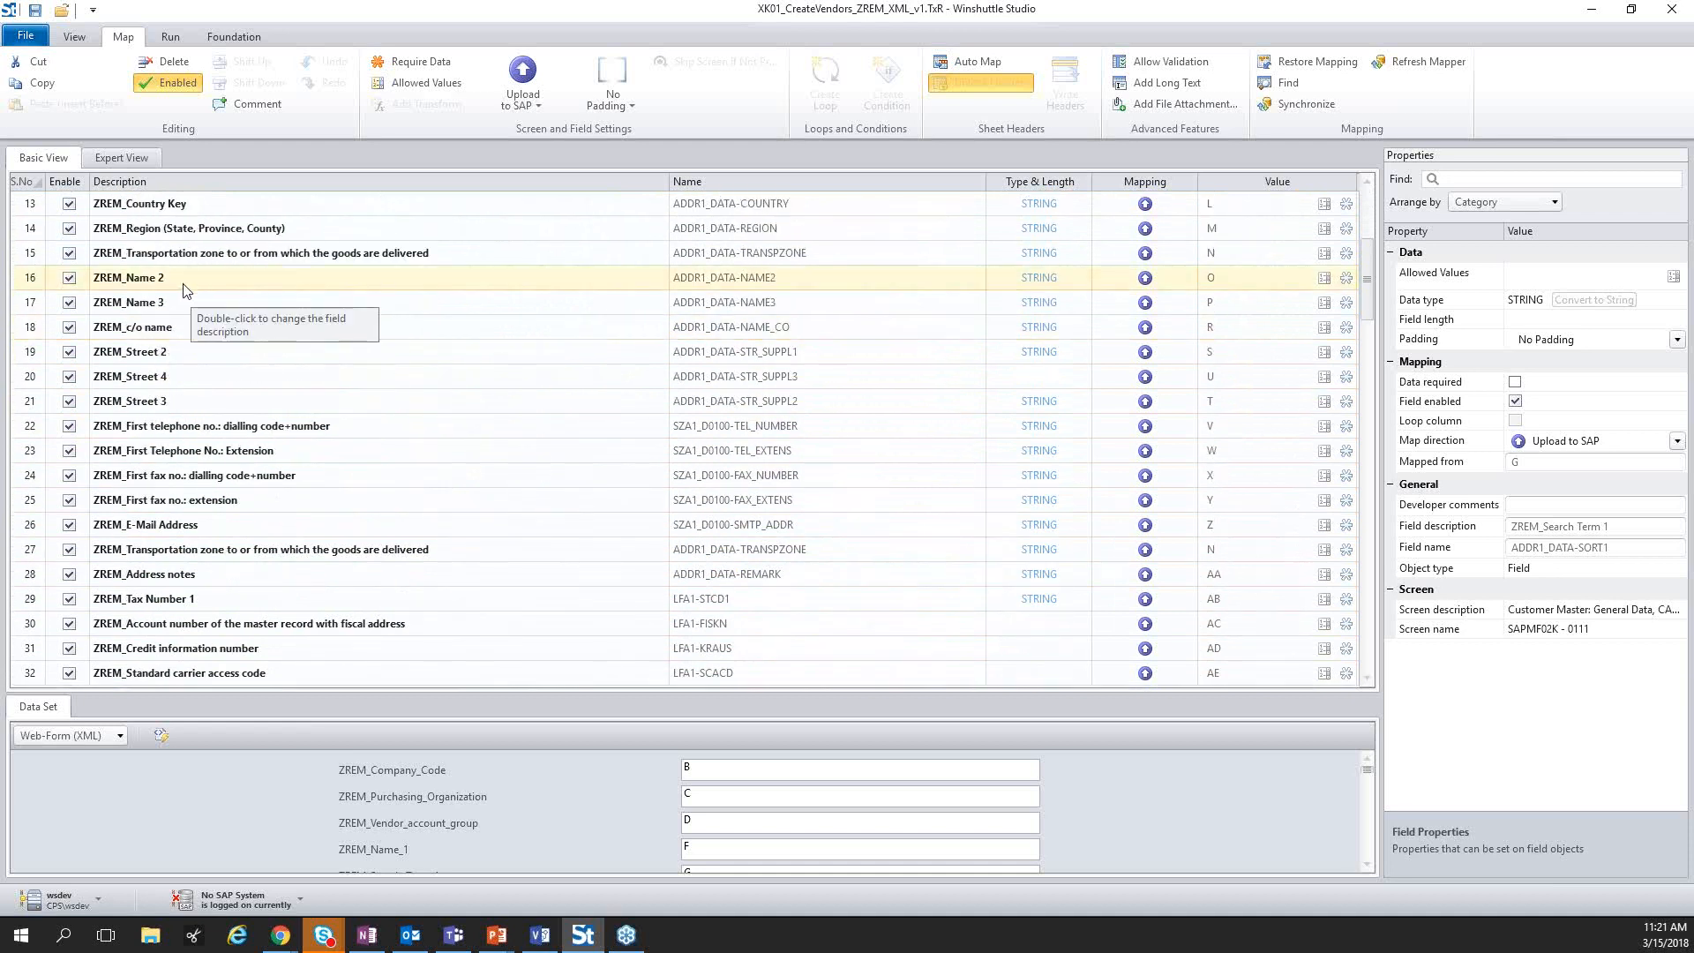
Switch back to Winshuttle Composer and examine the CreateVendor_ZREM group and its prefixed input fields in the form data
scroll(187, 326, "up", 1)
scroll(291, 369, "up", 1)
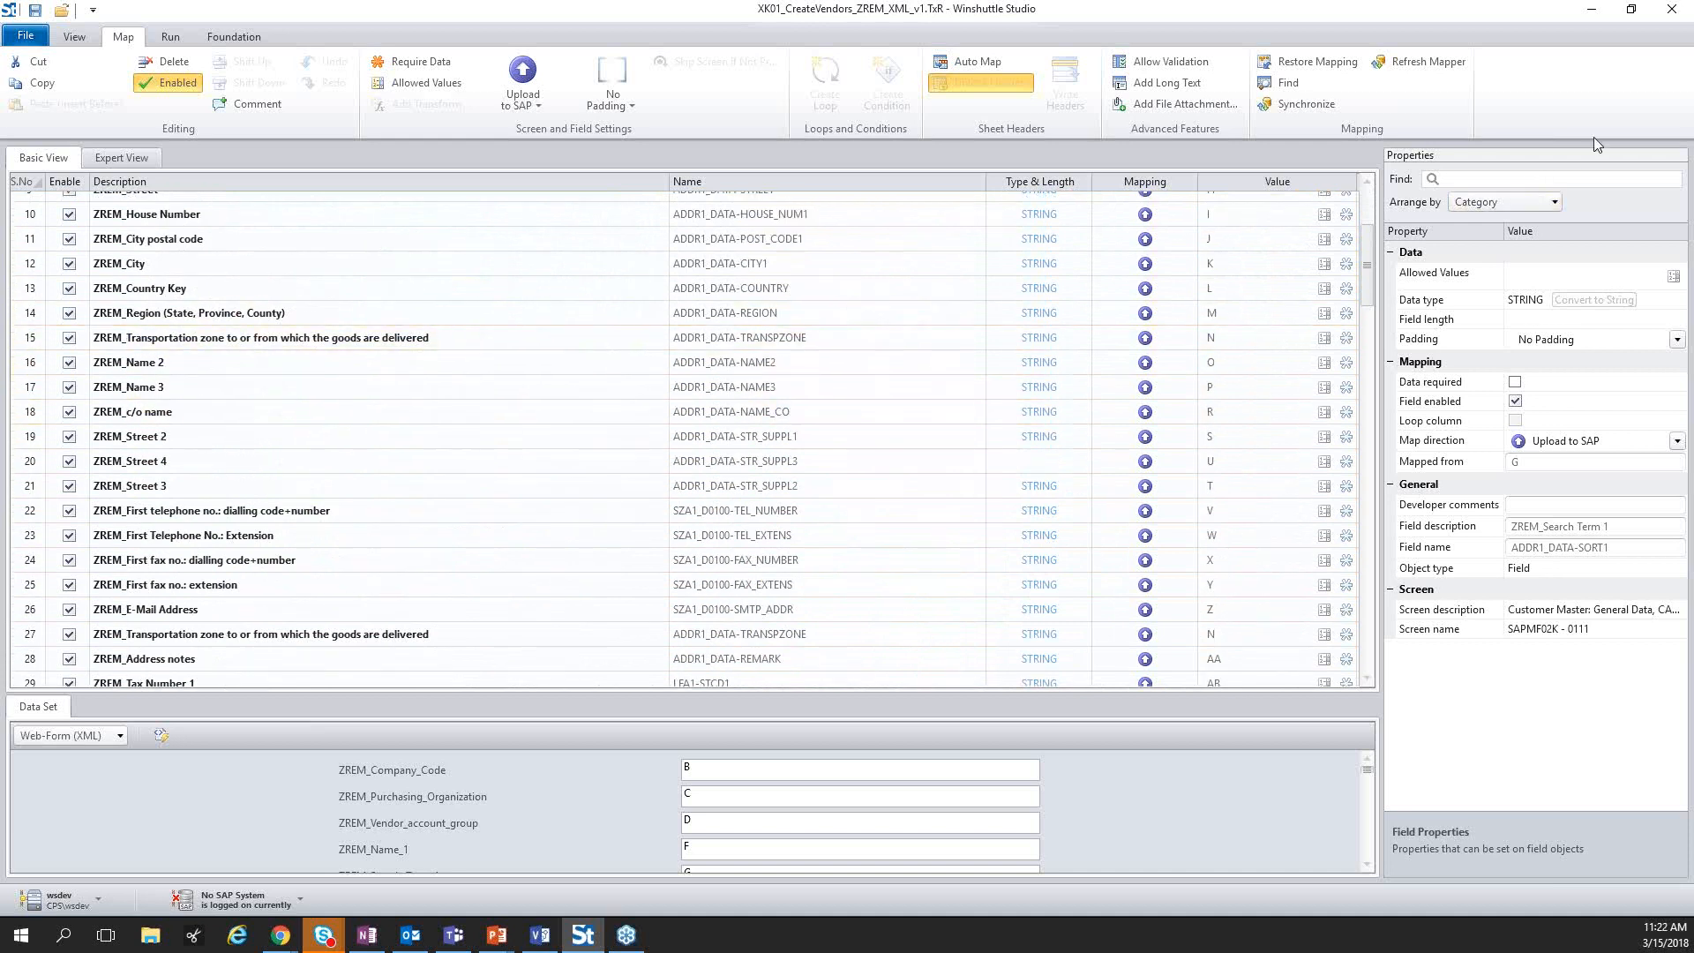
left_click(1591, 14)
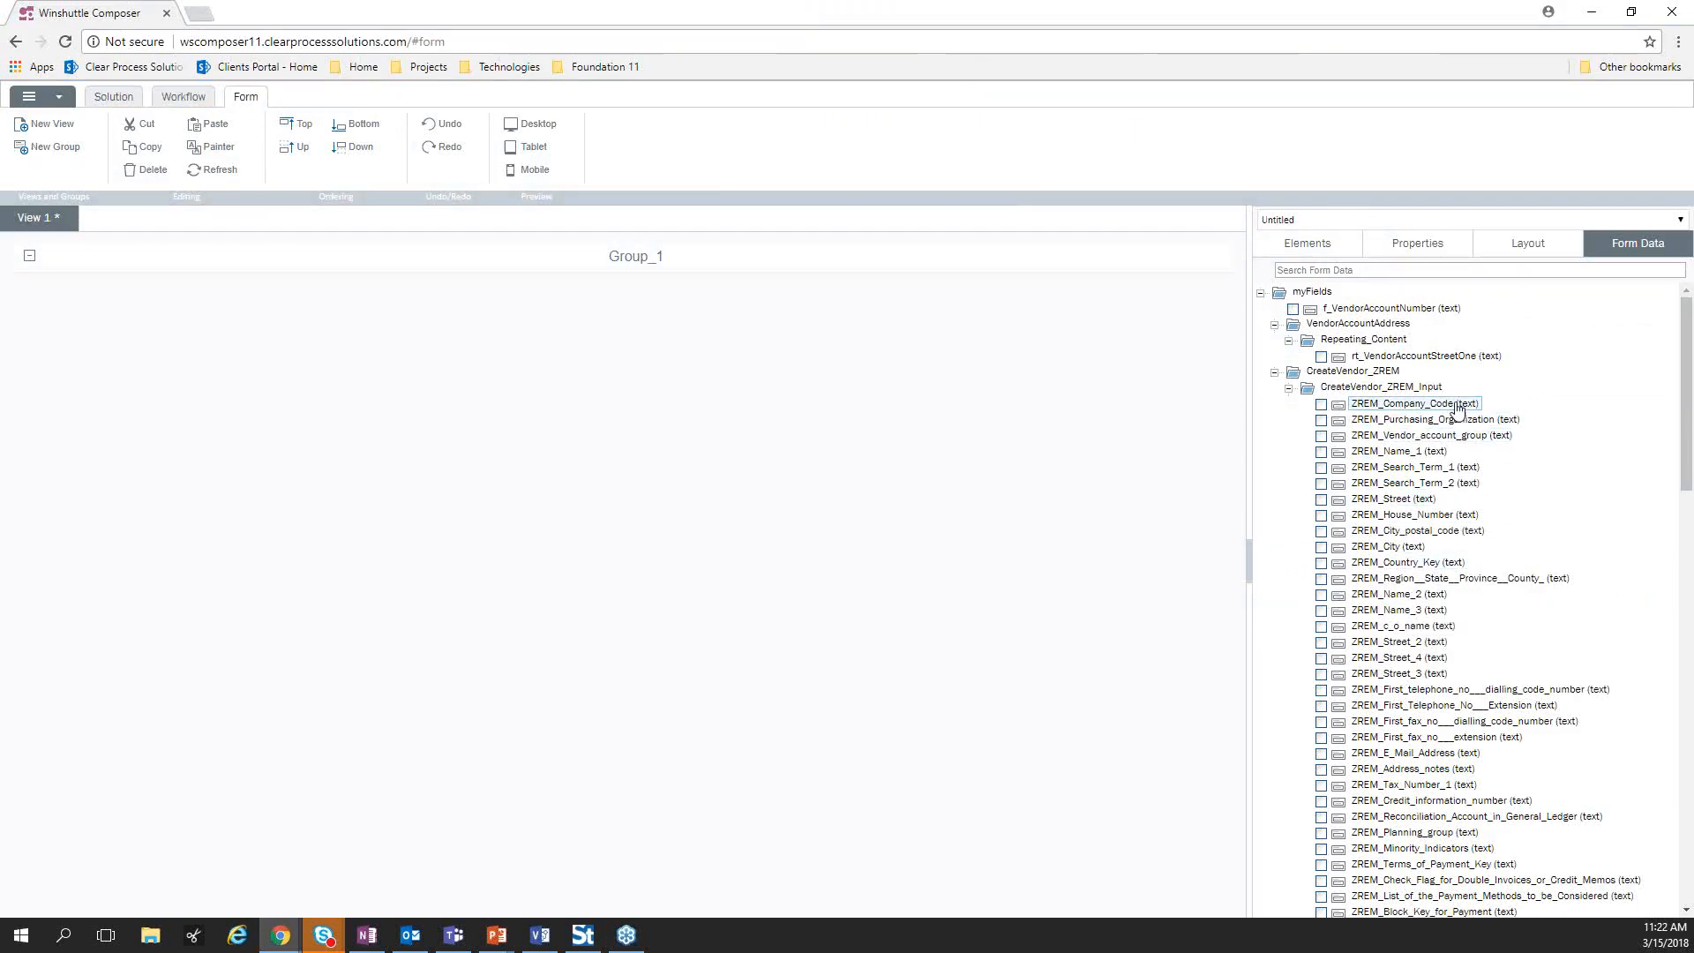
left_click(1275, 372)
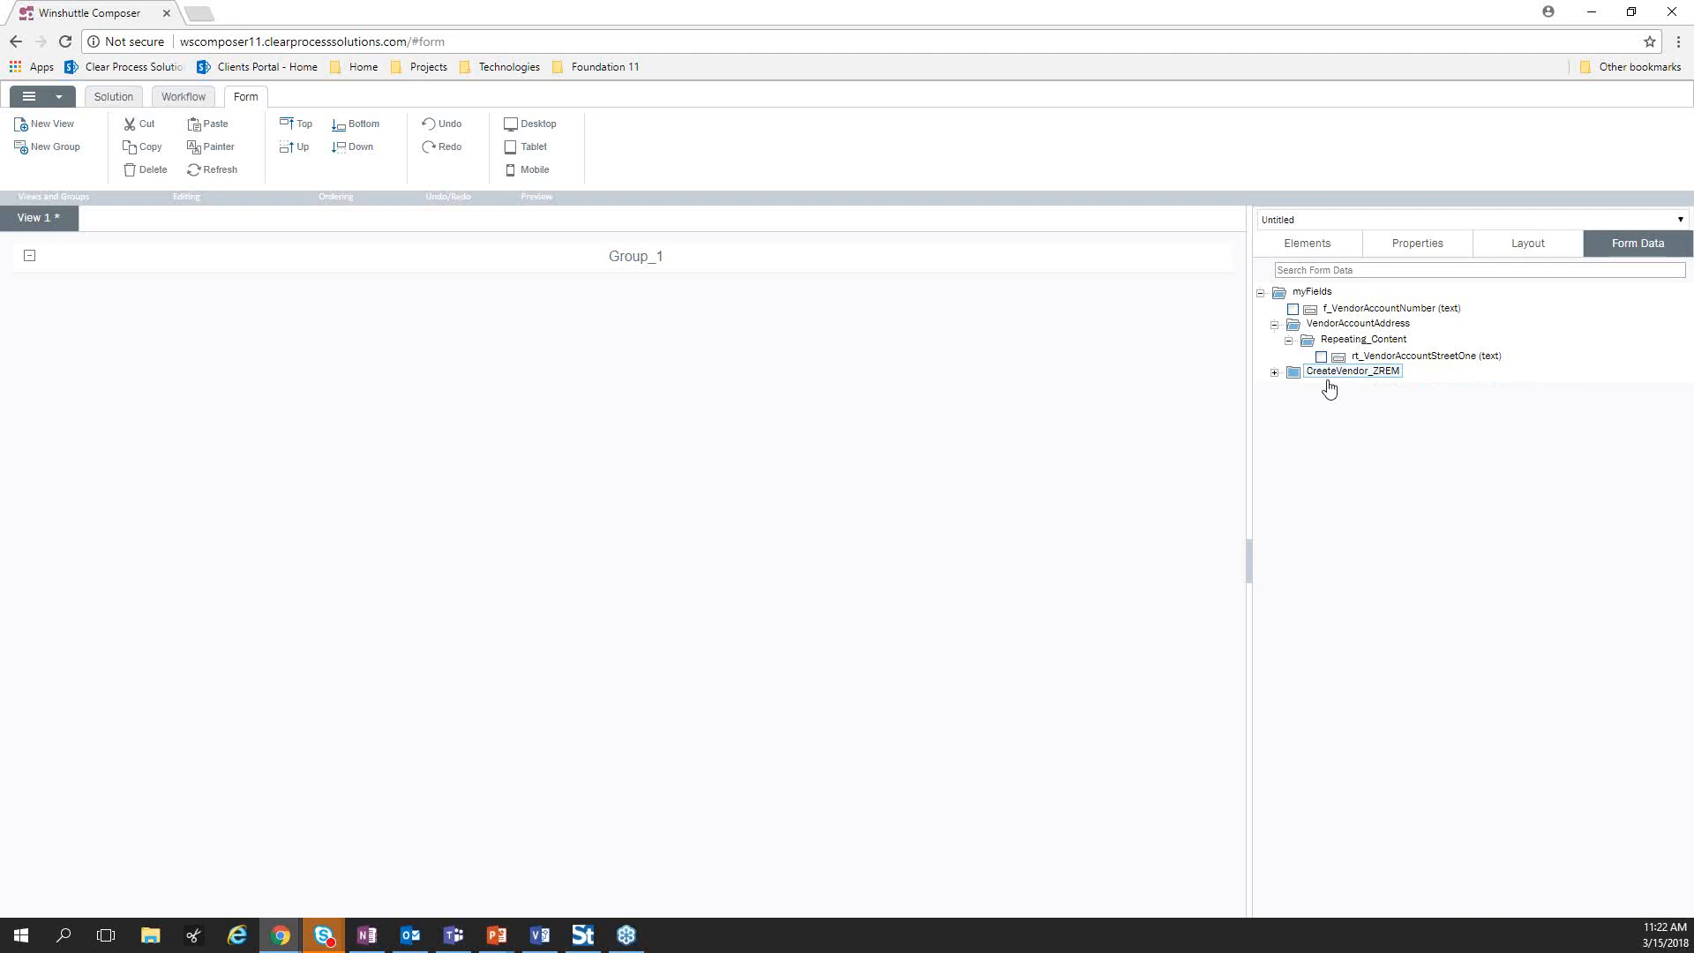
left_click(1275, 372)
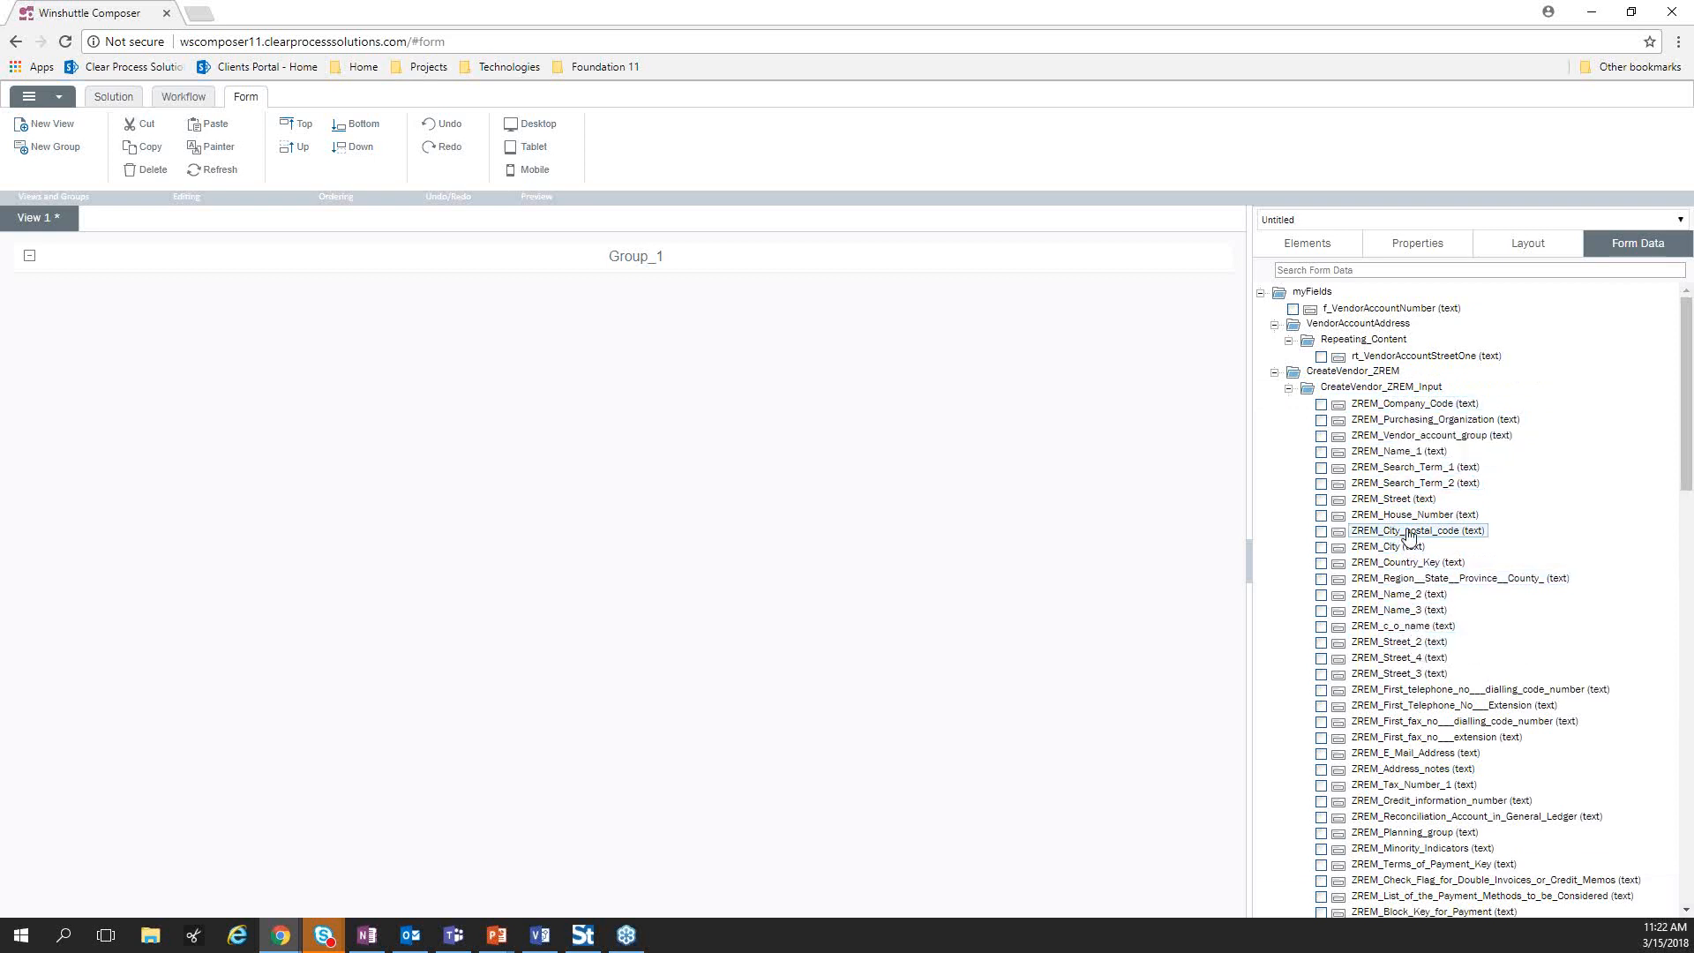
scroll(1409, 537, "down", 12)
scroll(1409, 537, "down", 3)
scroll(1412, 548, "down", 3)
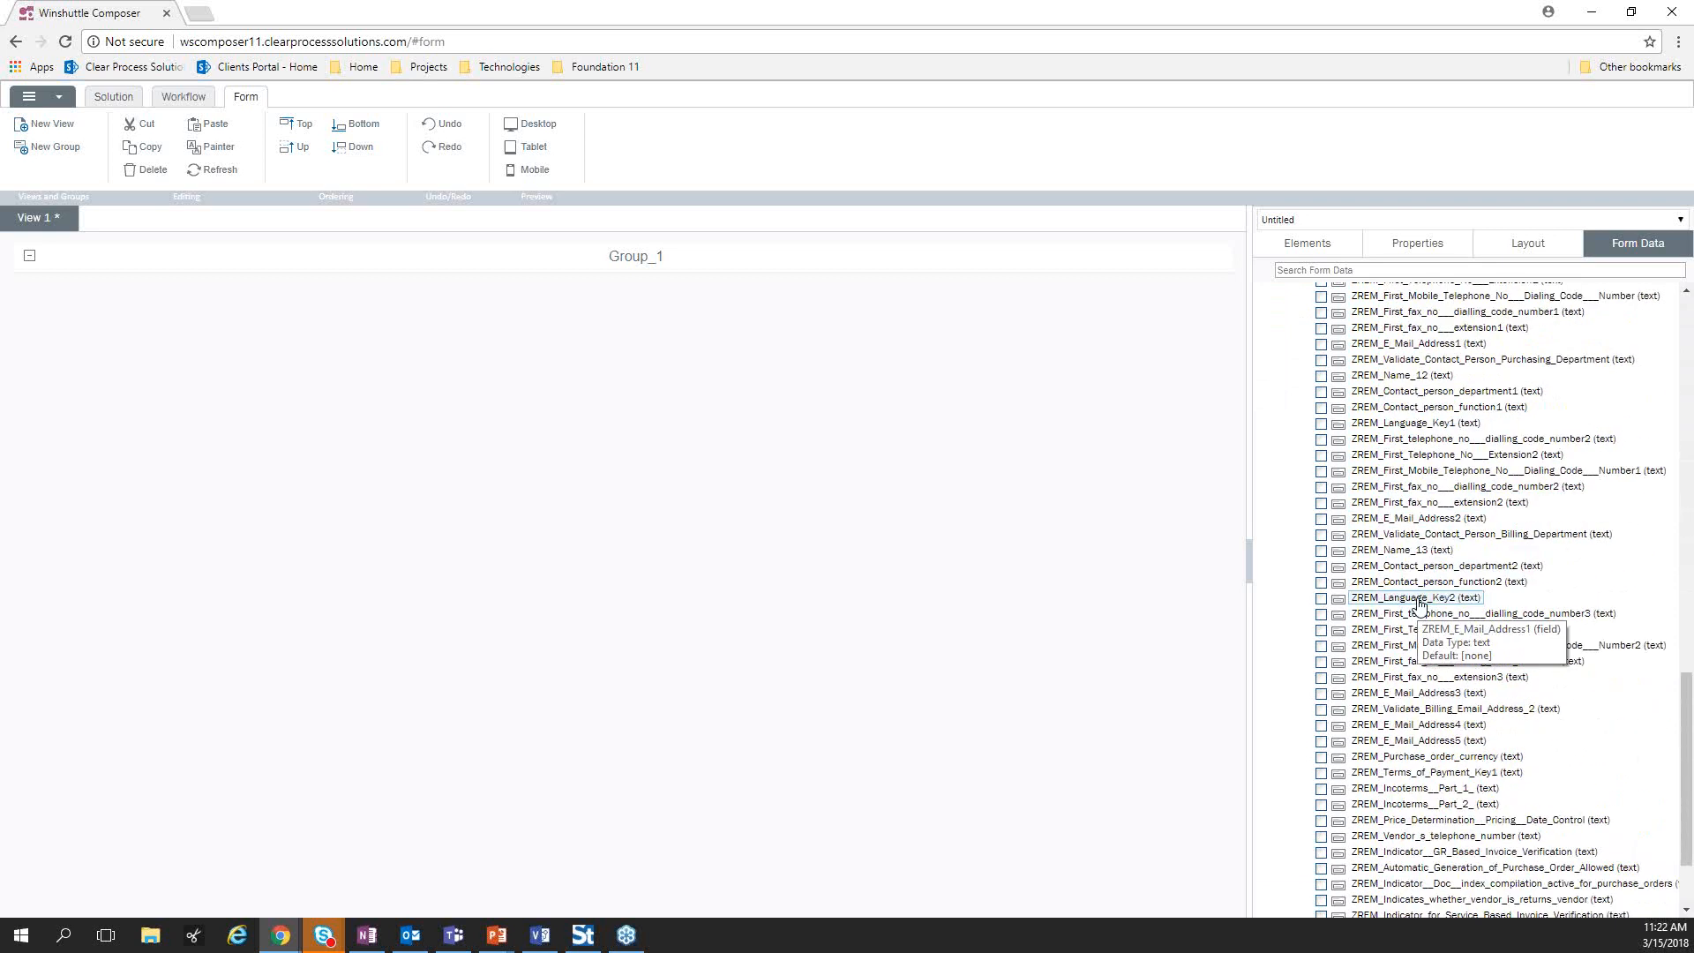
scroll(1421, 605, "up", 20)
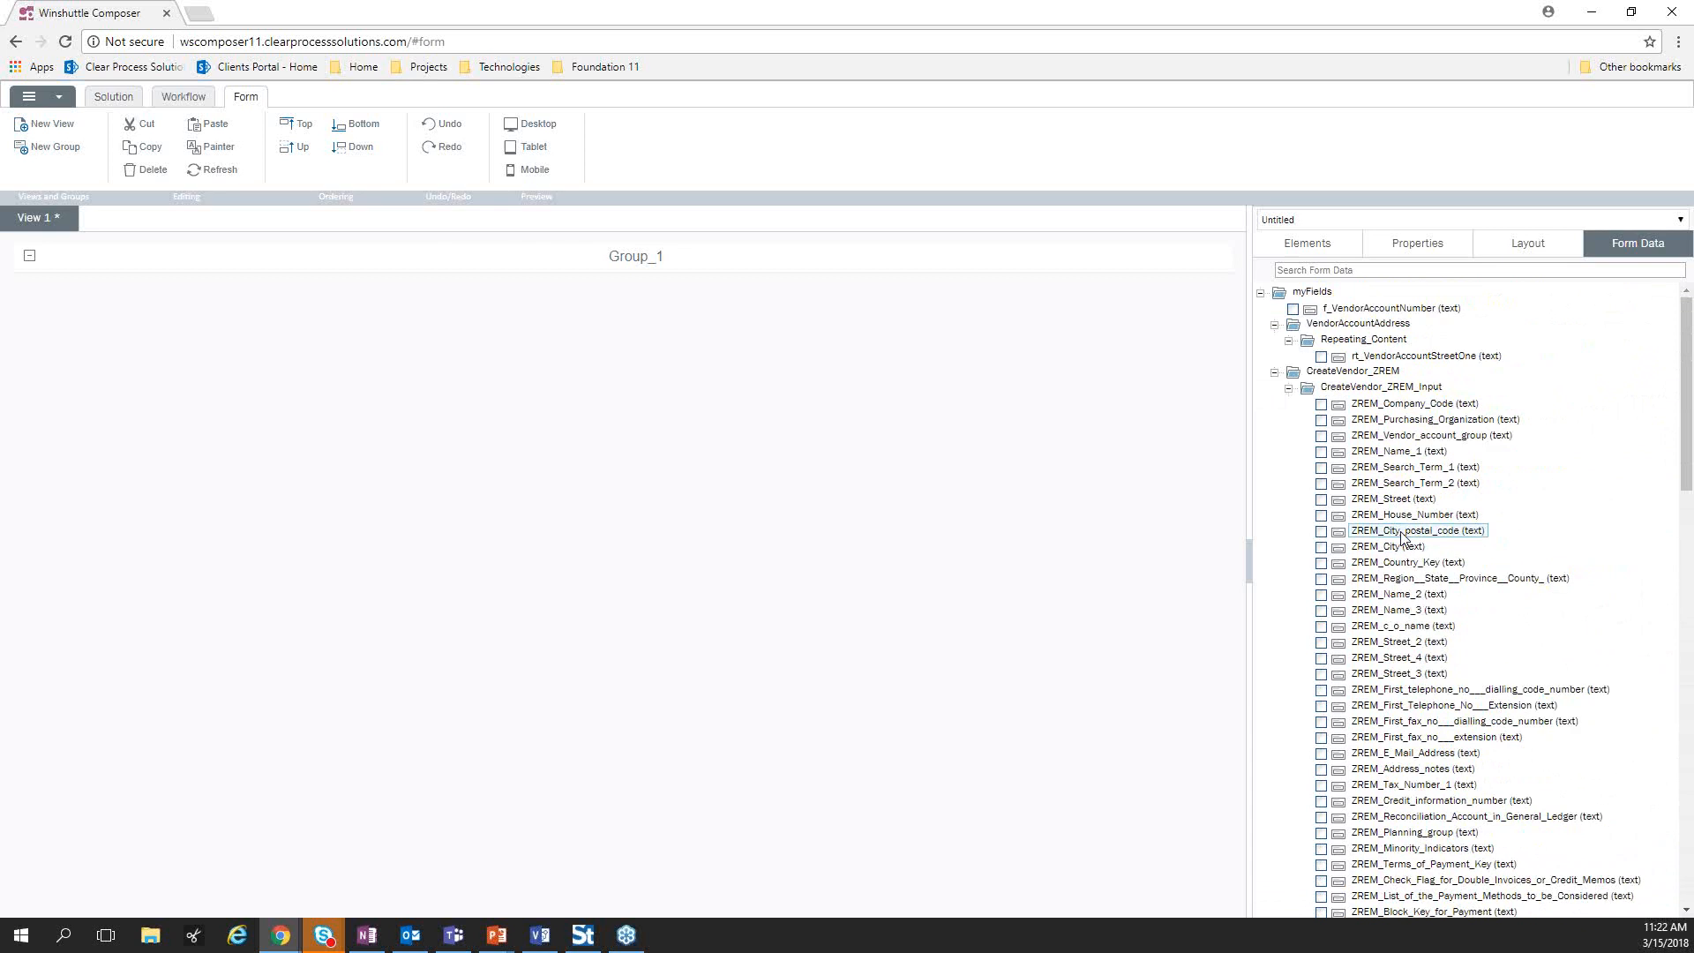
Import the transaction script file XK01_CreateVendors_ZORD_XML_v1.TxR into the solution and proceed to its field mapping
left_click(113, 97)
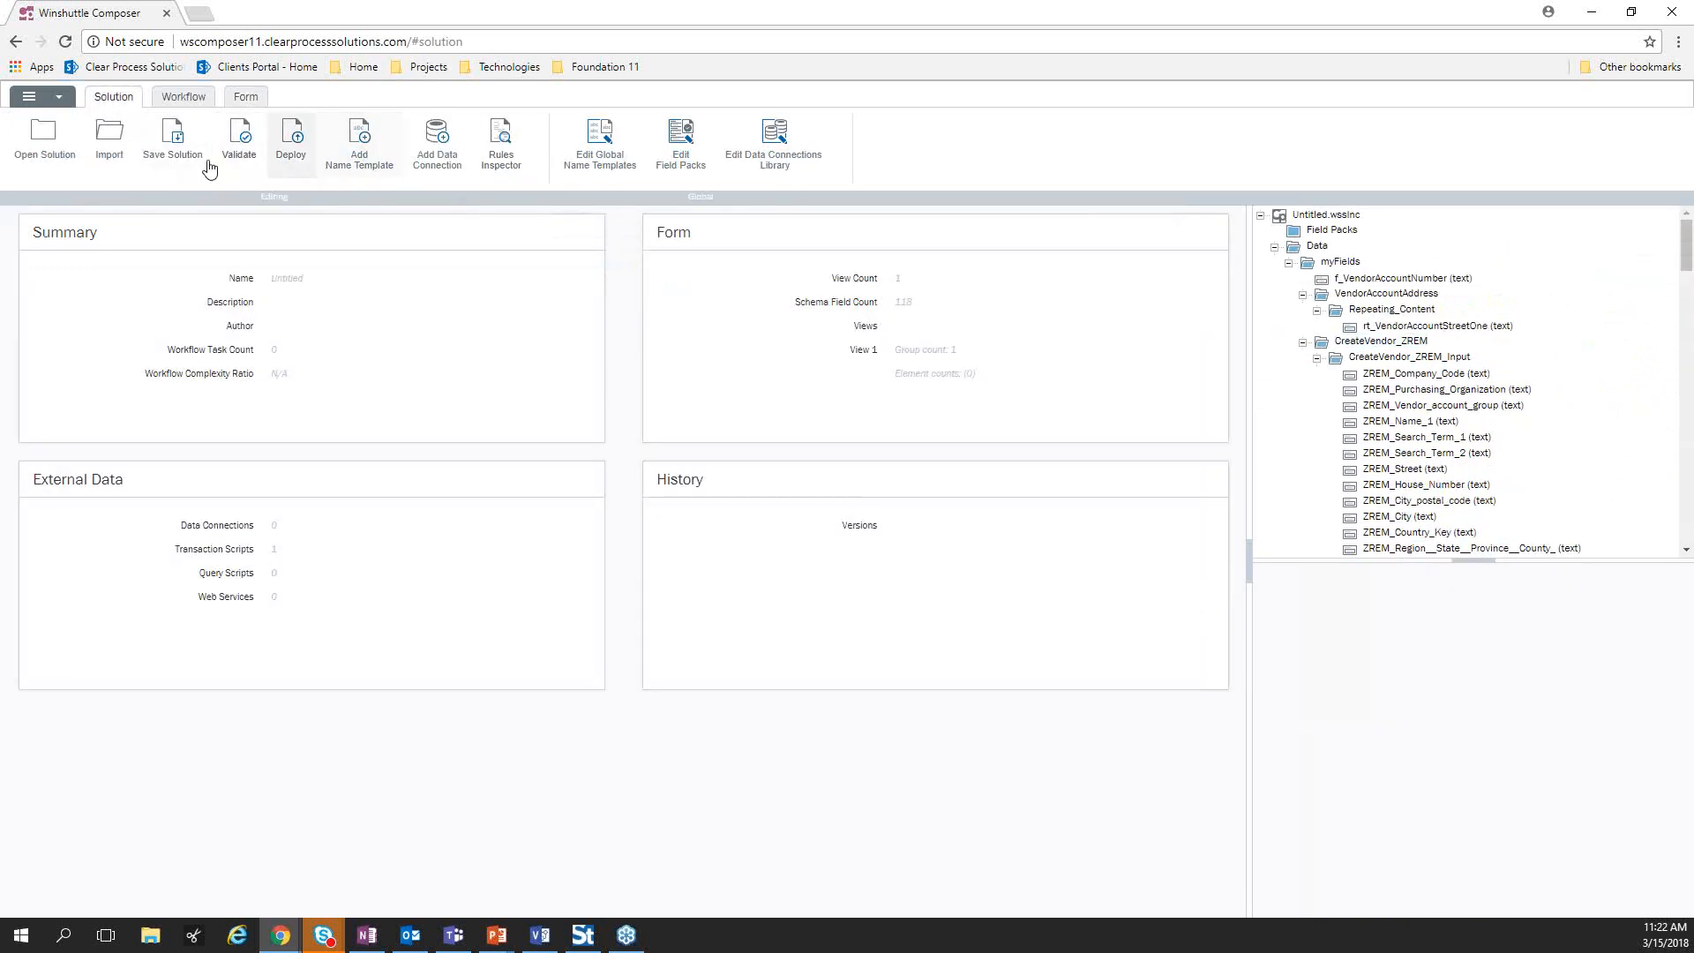
left_click(136, 160)
left_click(1054, 591)
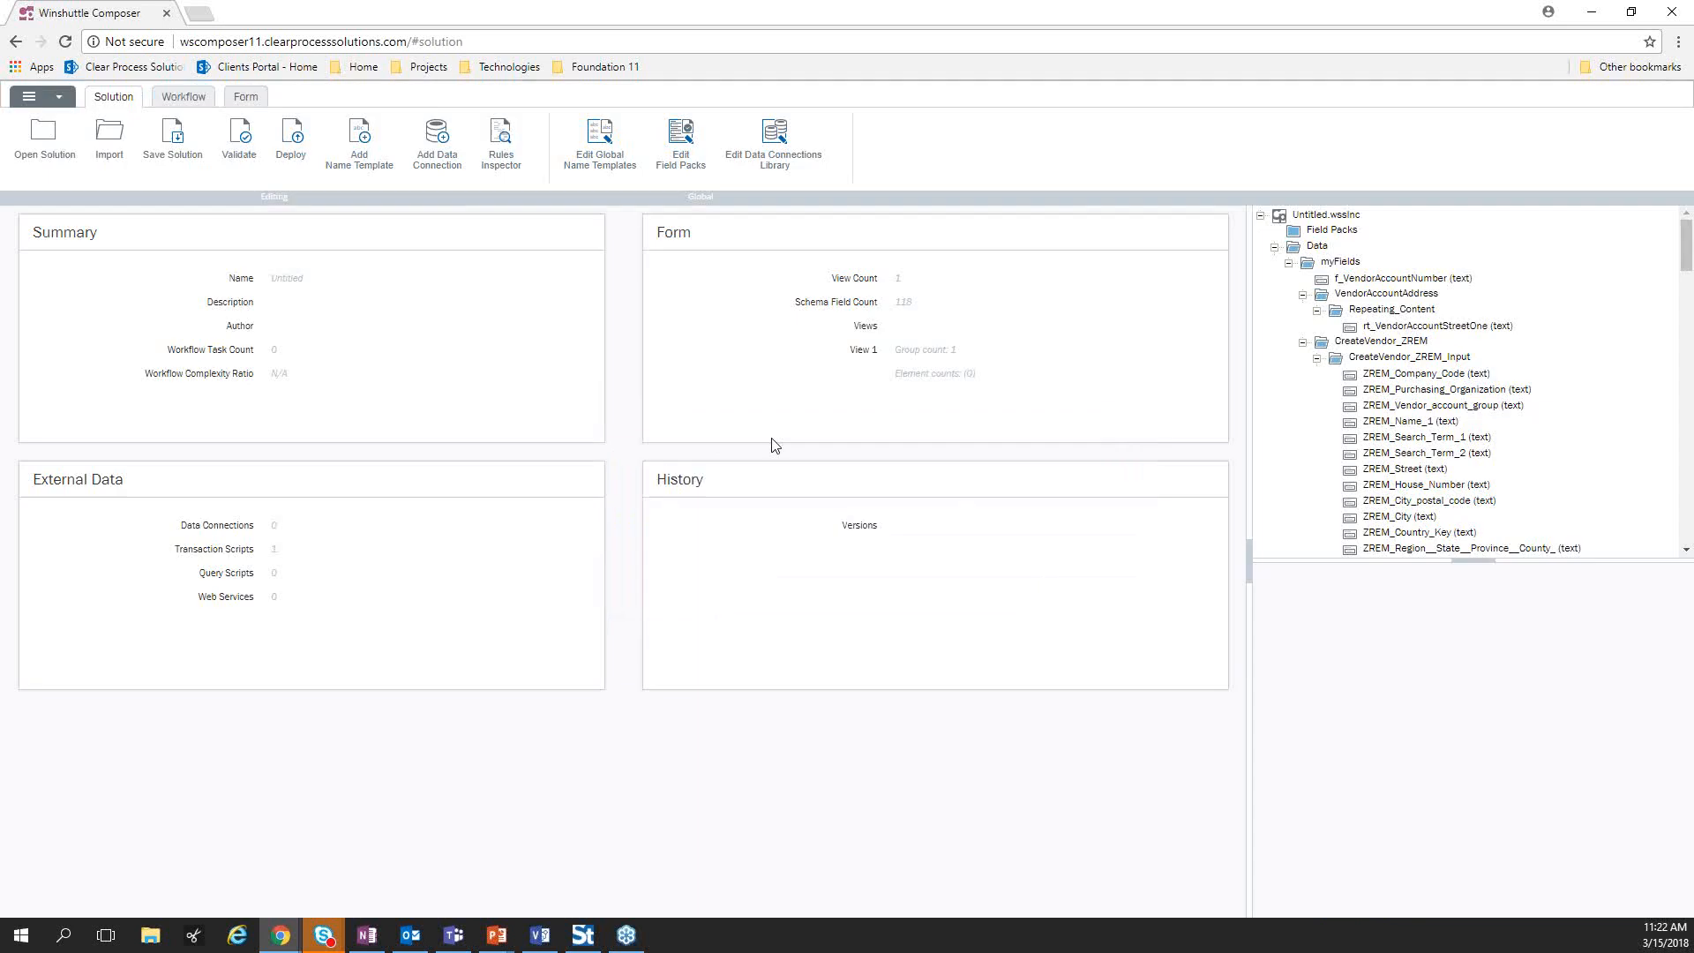
left_click(109, 141)
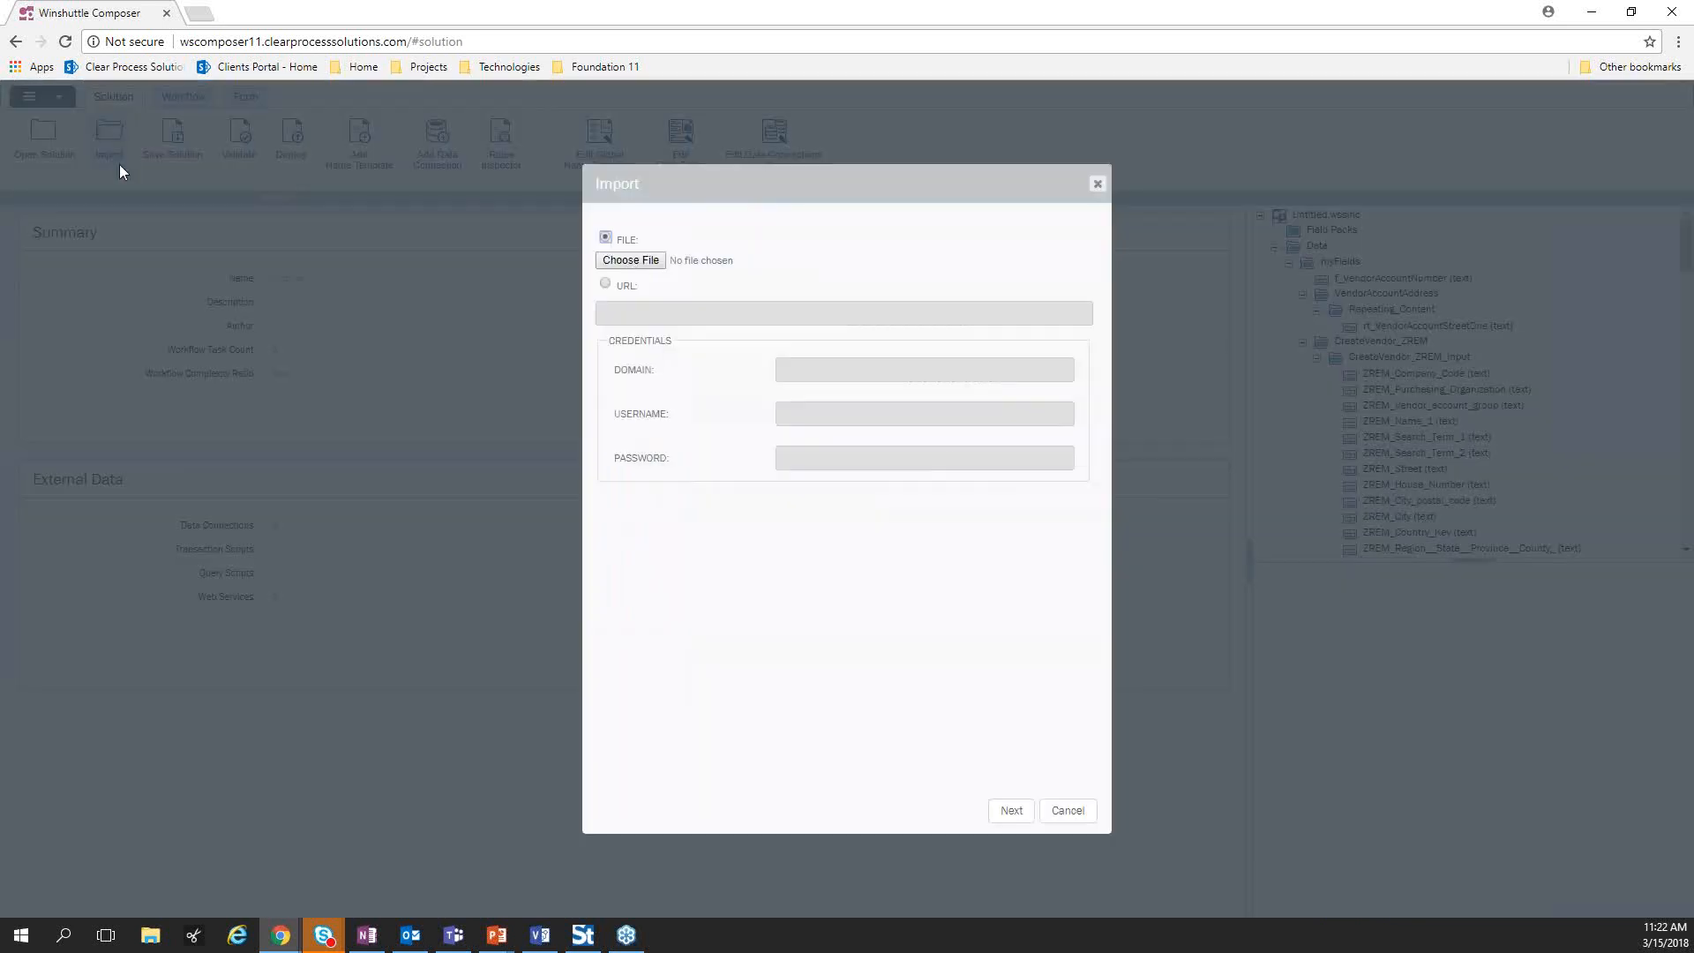
left_click(634, 261)
double_click(327, 230)
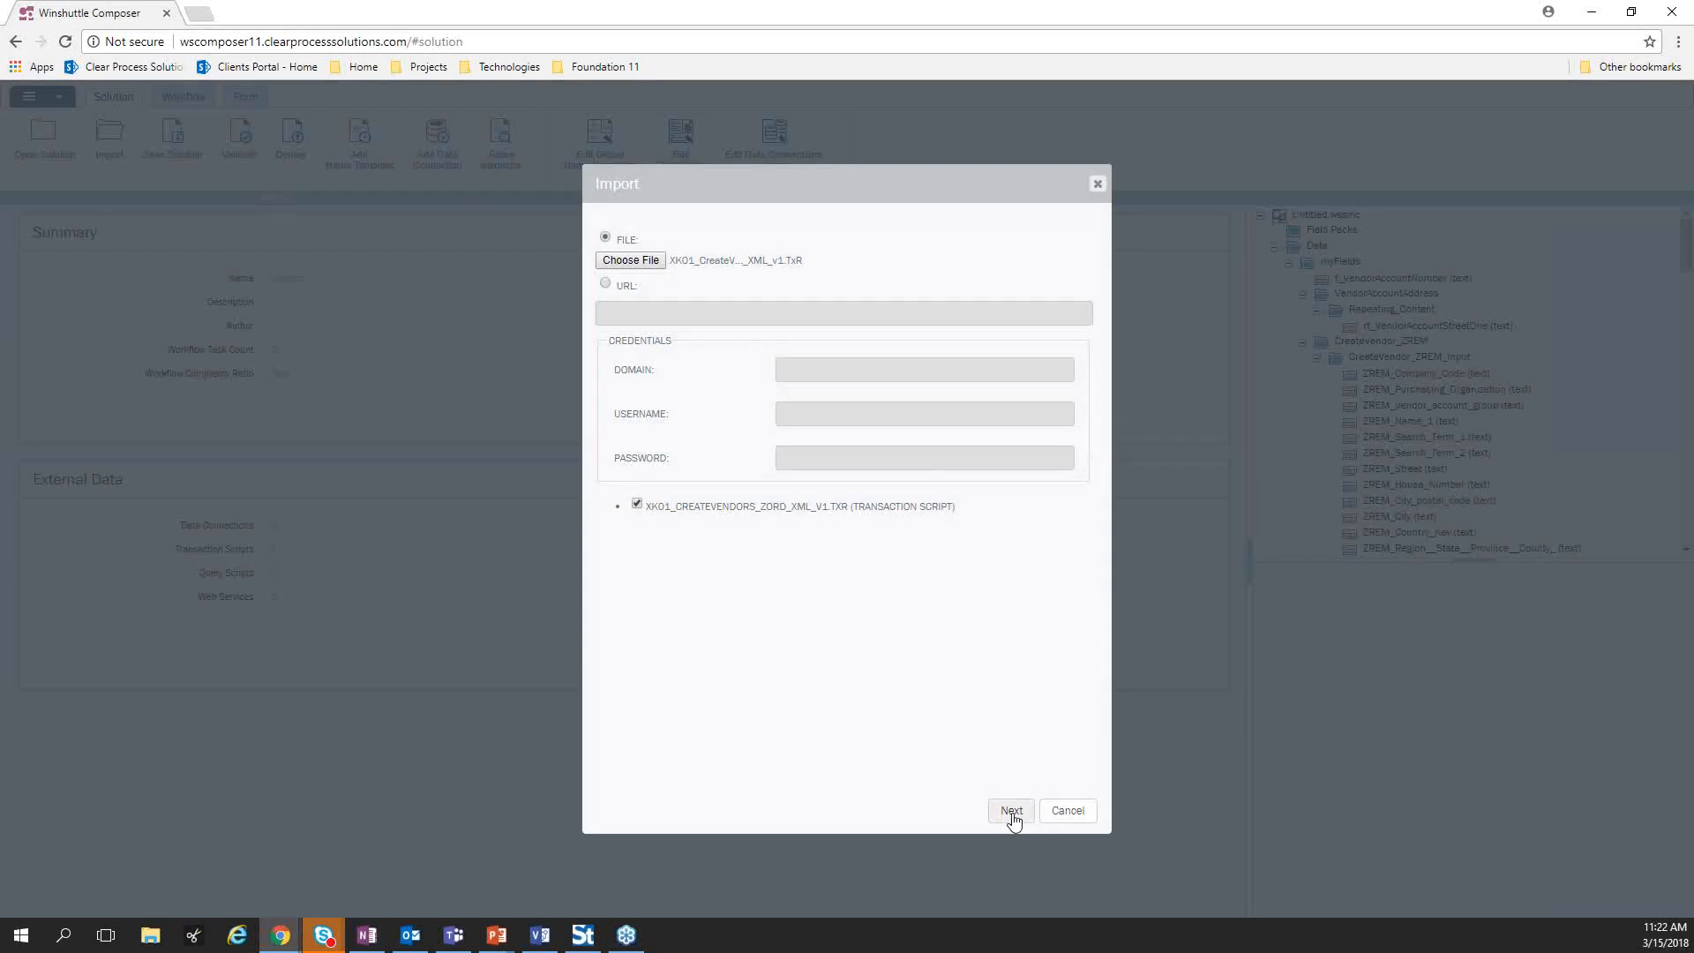
left_click(1011, 810)
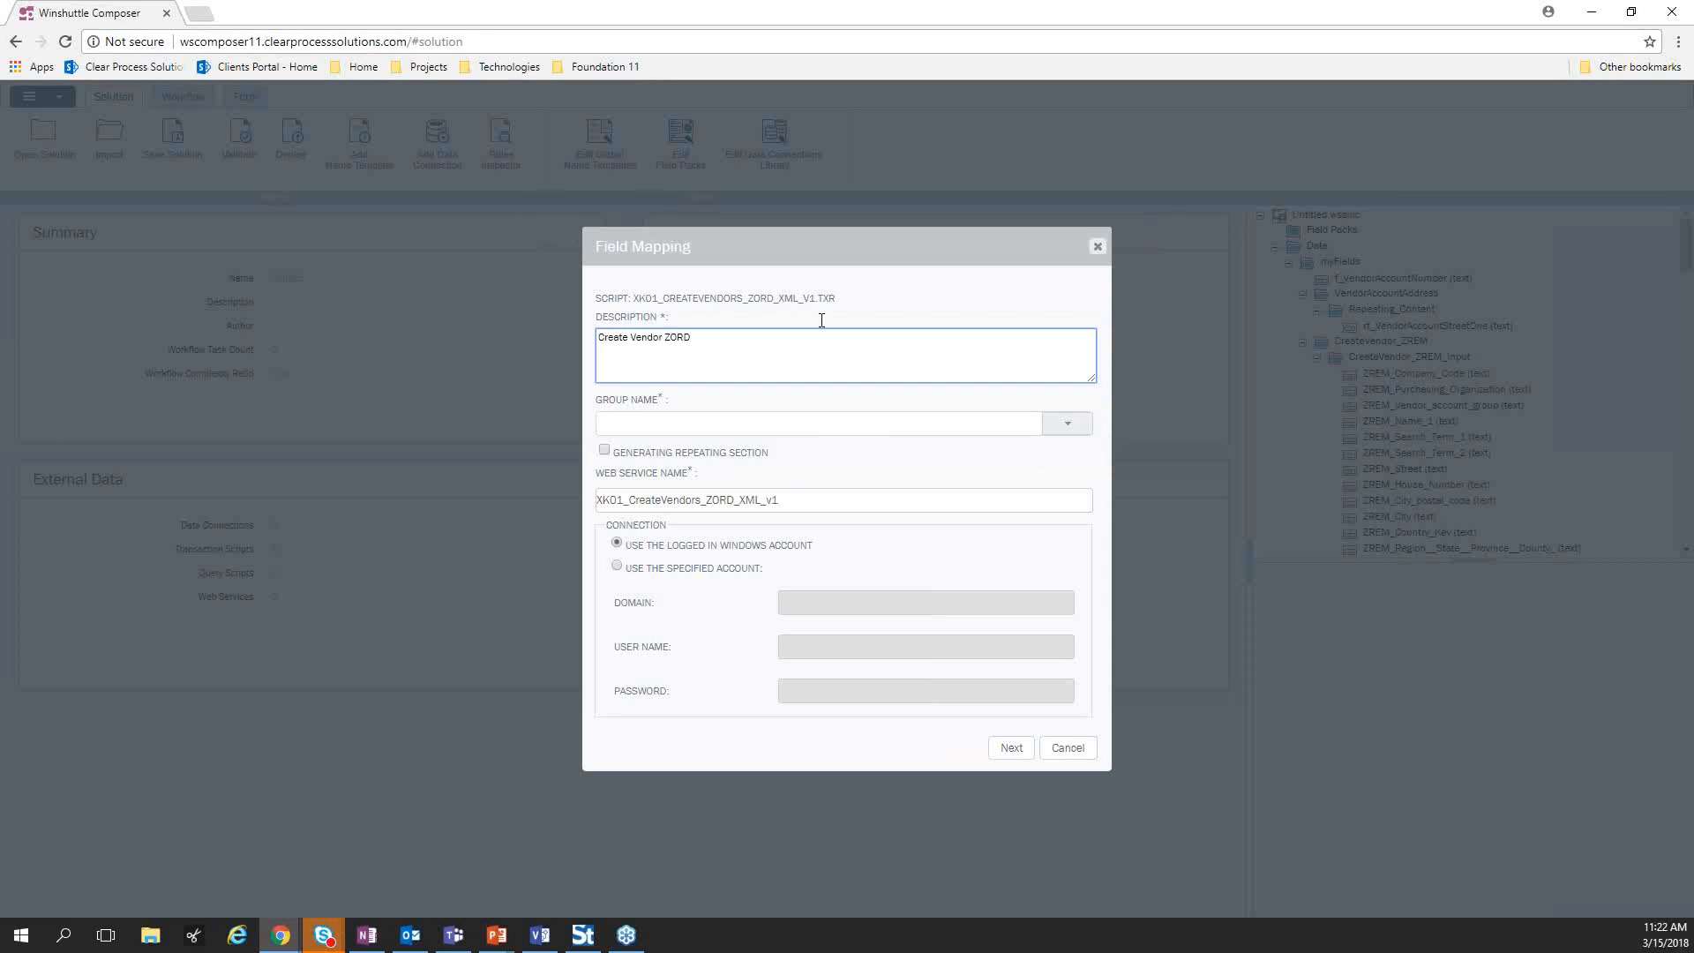
Describe the script as "Create Vendor ZORD" and assign its fields to the group name CreateVendor_ZORD
left_click(953, 424)
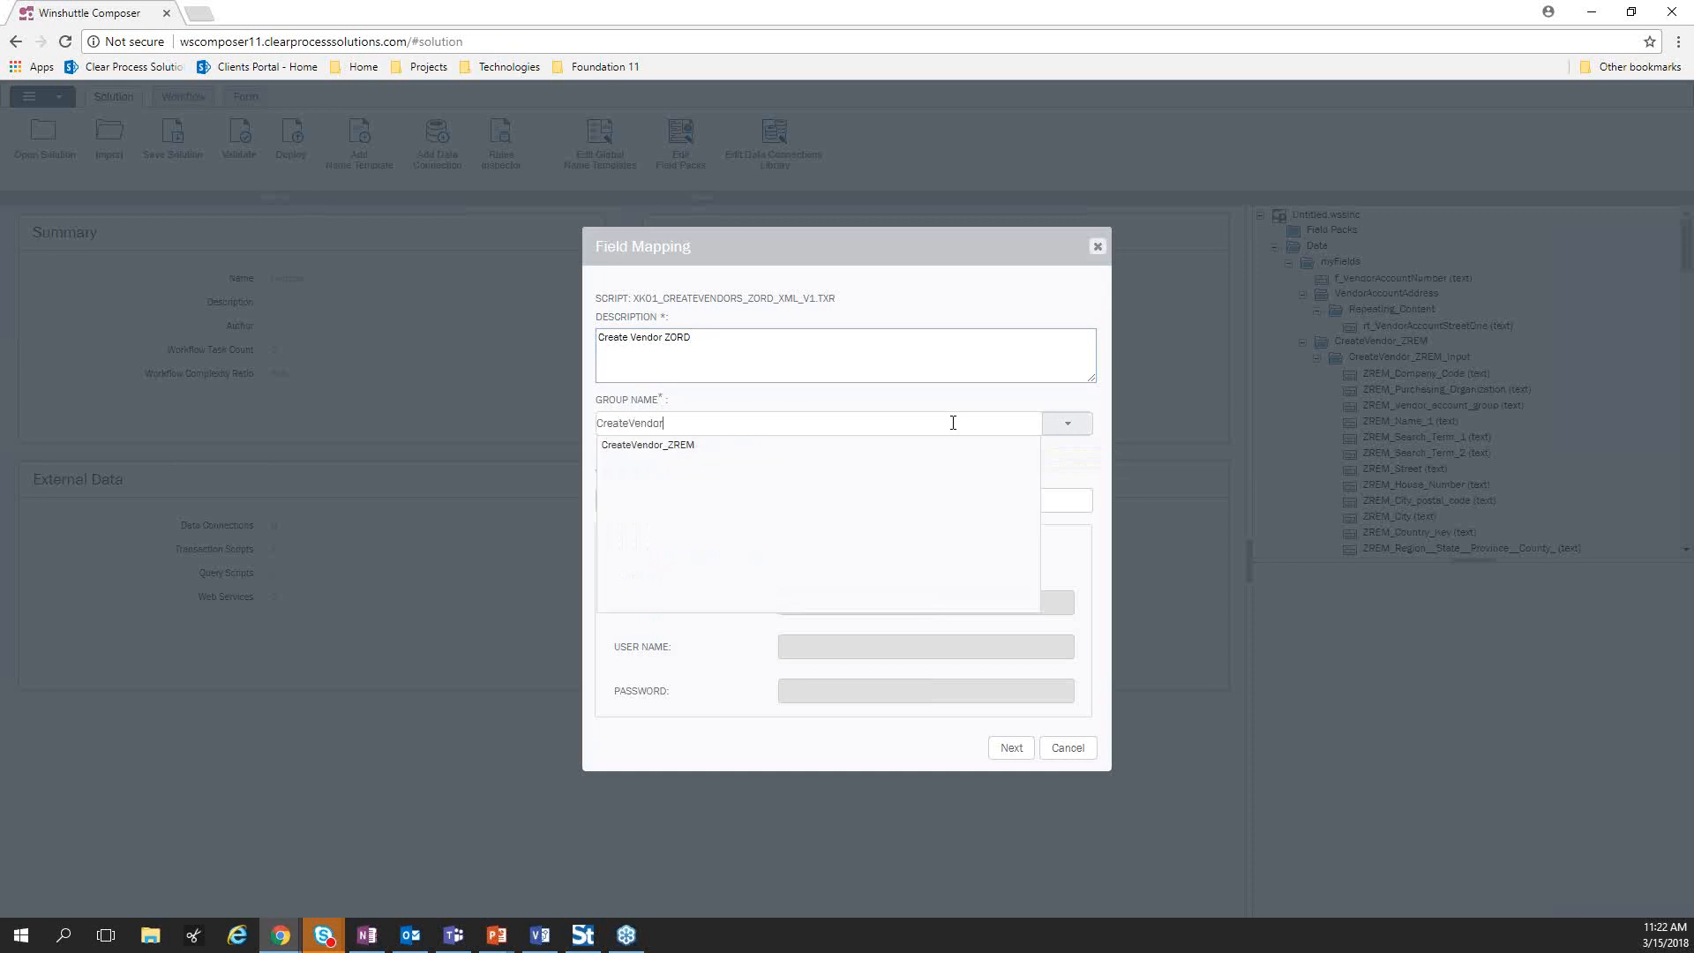
type("CreateVendor_ZORD")
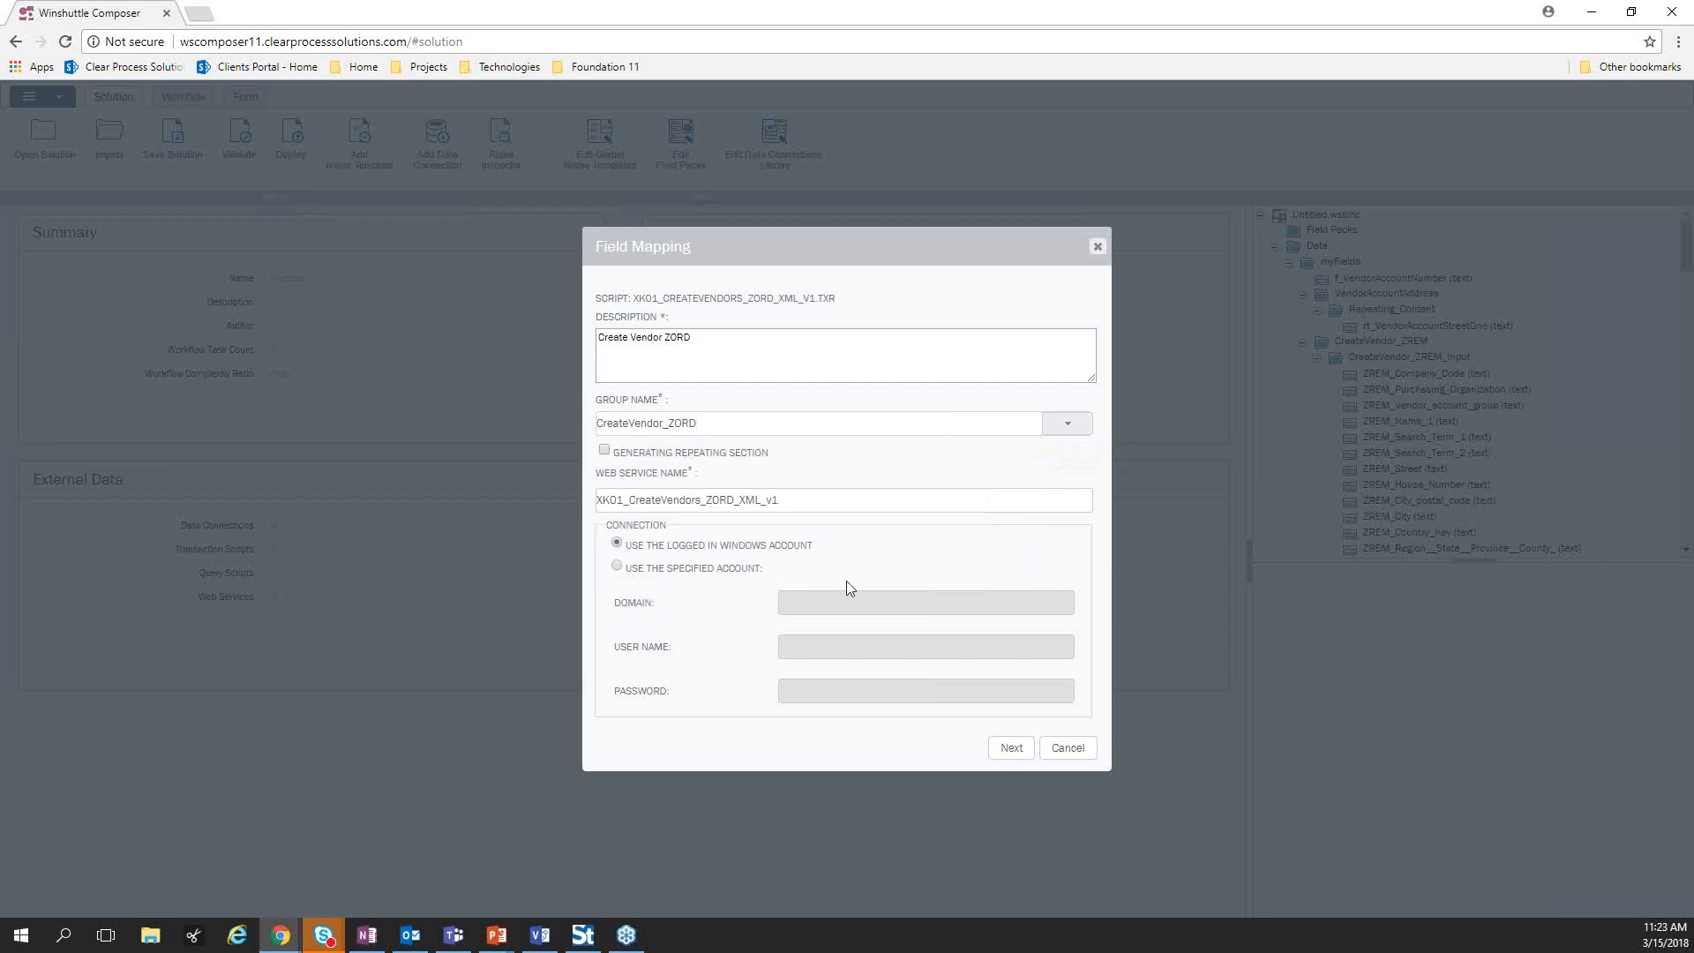
left_click(1013, 745)
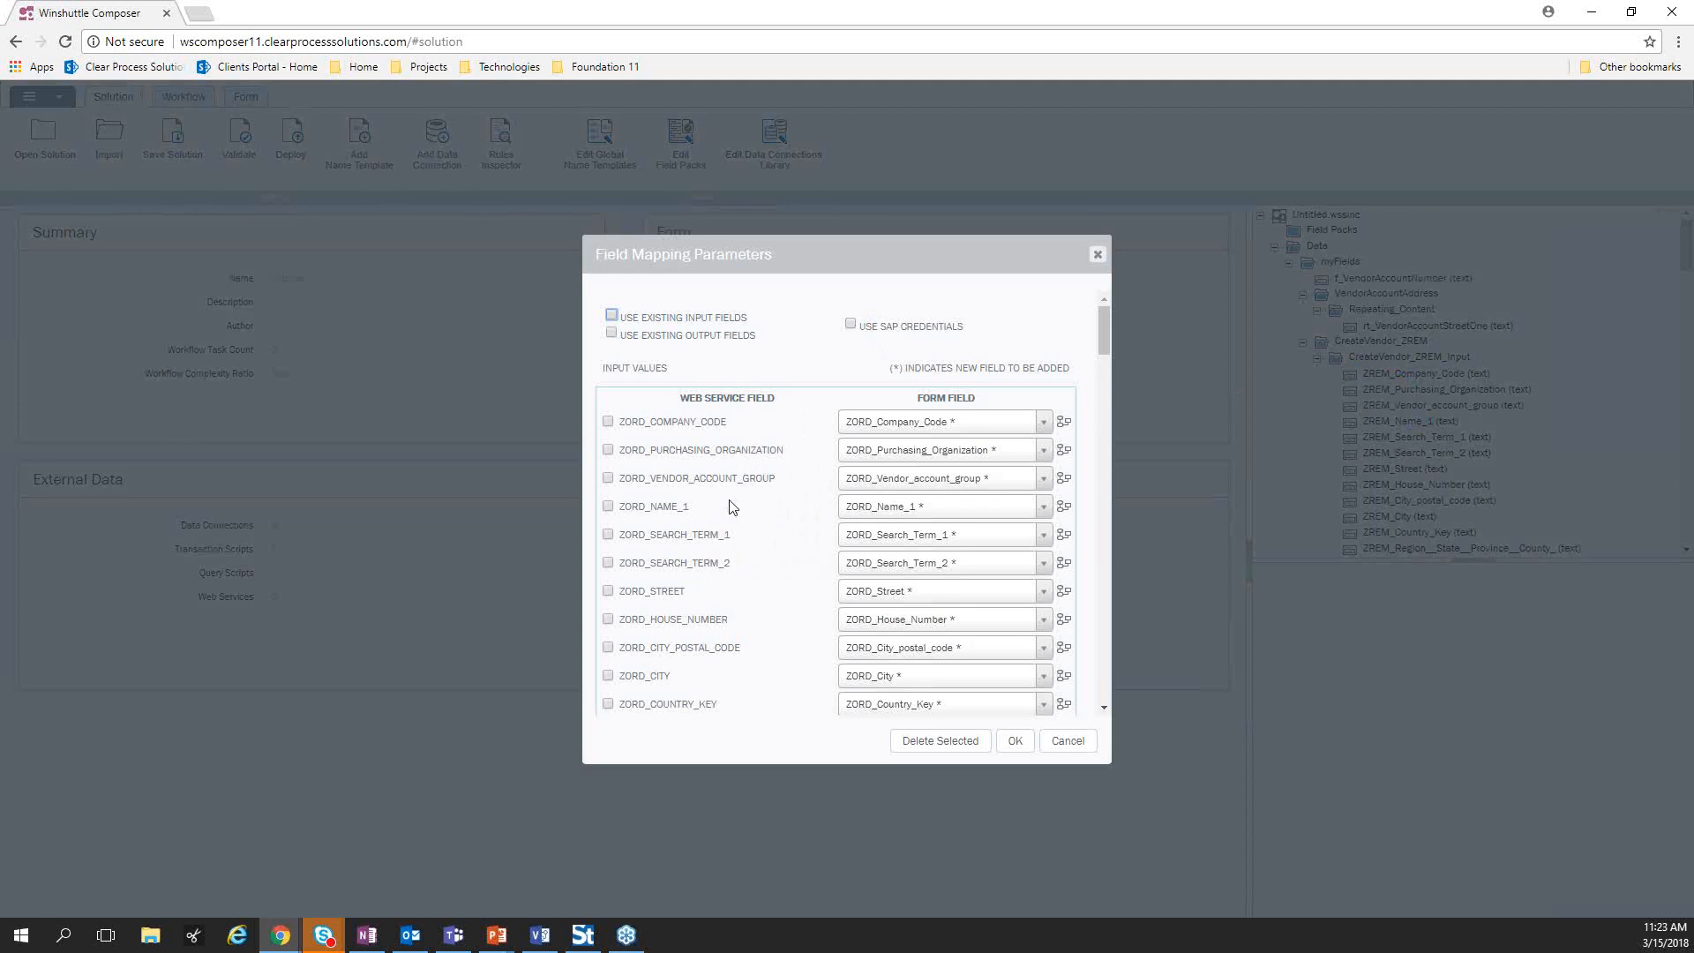
Review the proposed ZORD-prefixed field mapping parameters and accept them
scroll(724, 521, "down", 5)
scroll(853, 604, "down", 10)
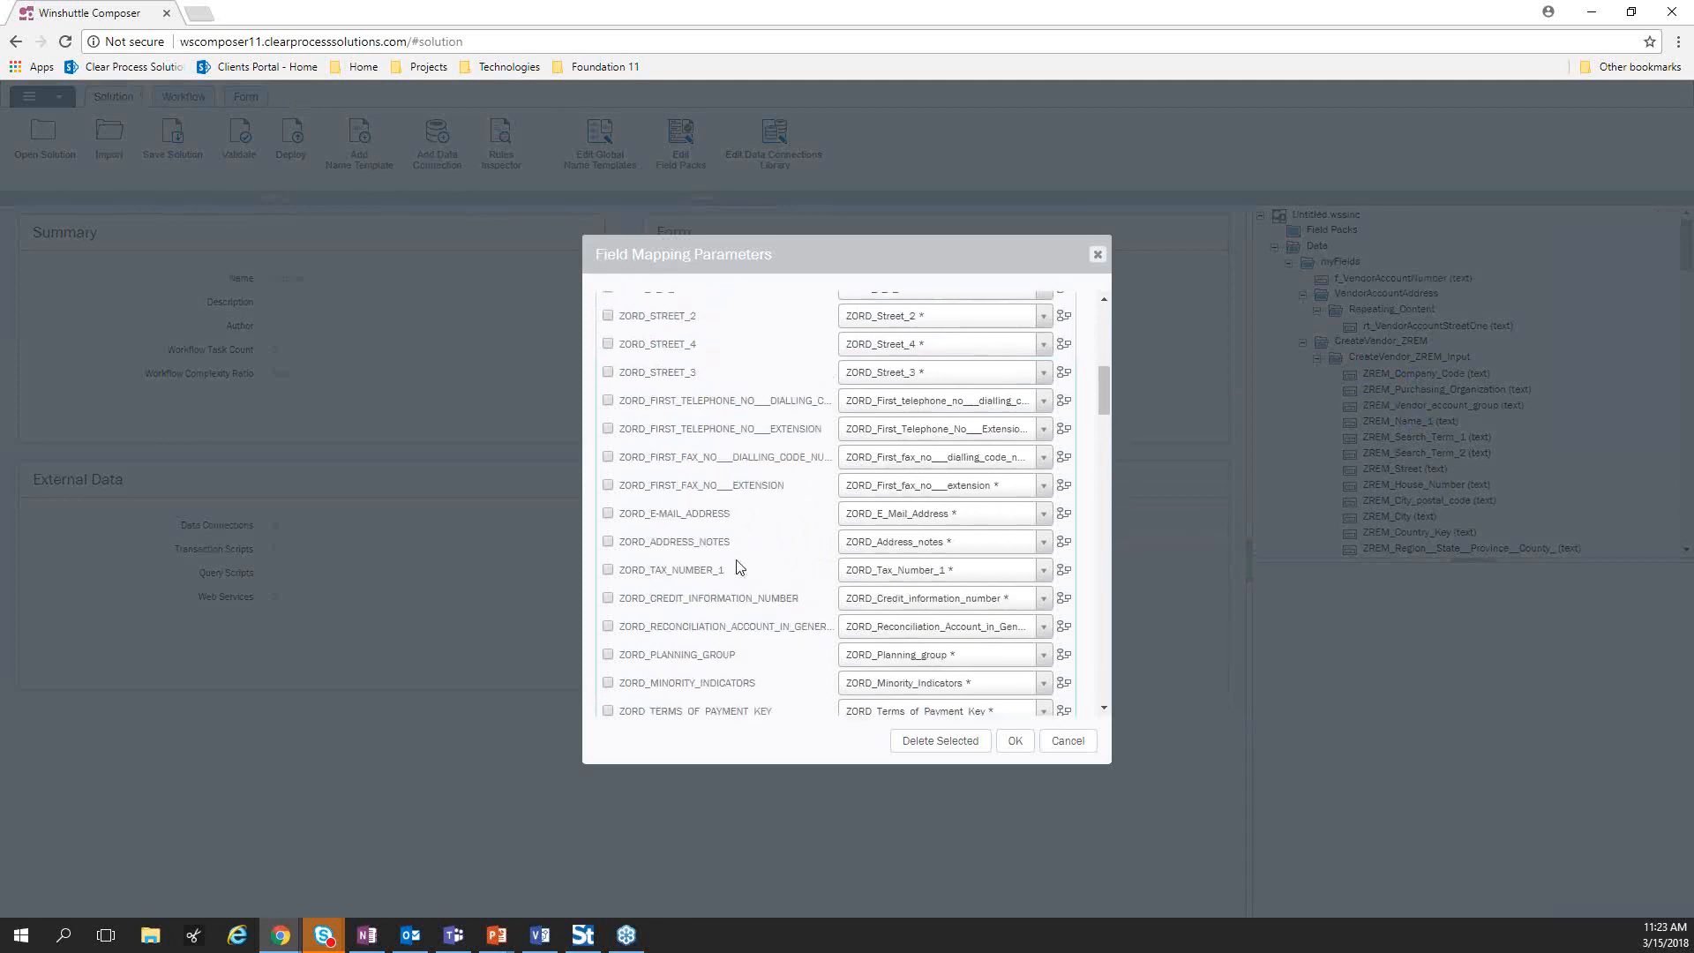
scroll(738, 566, "down", 10)
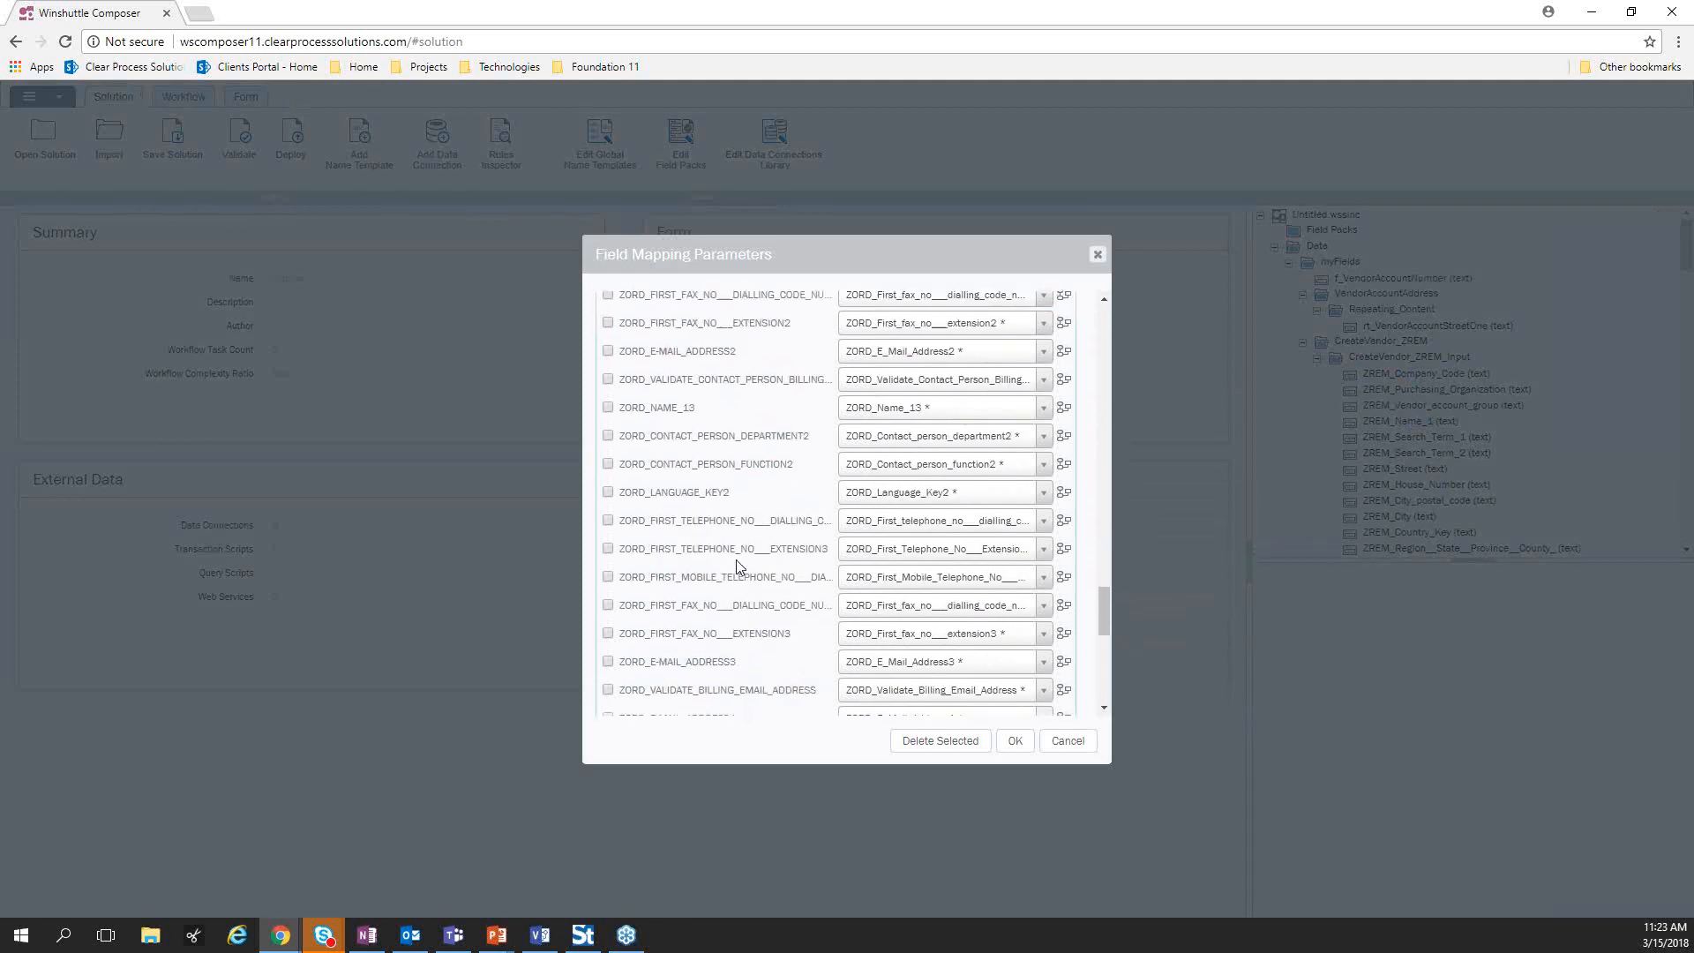
scroll(738, 564, "up", 5)
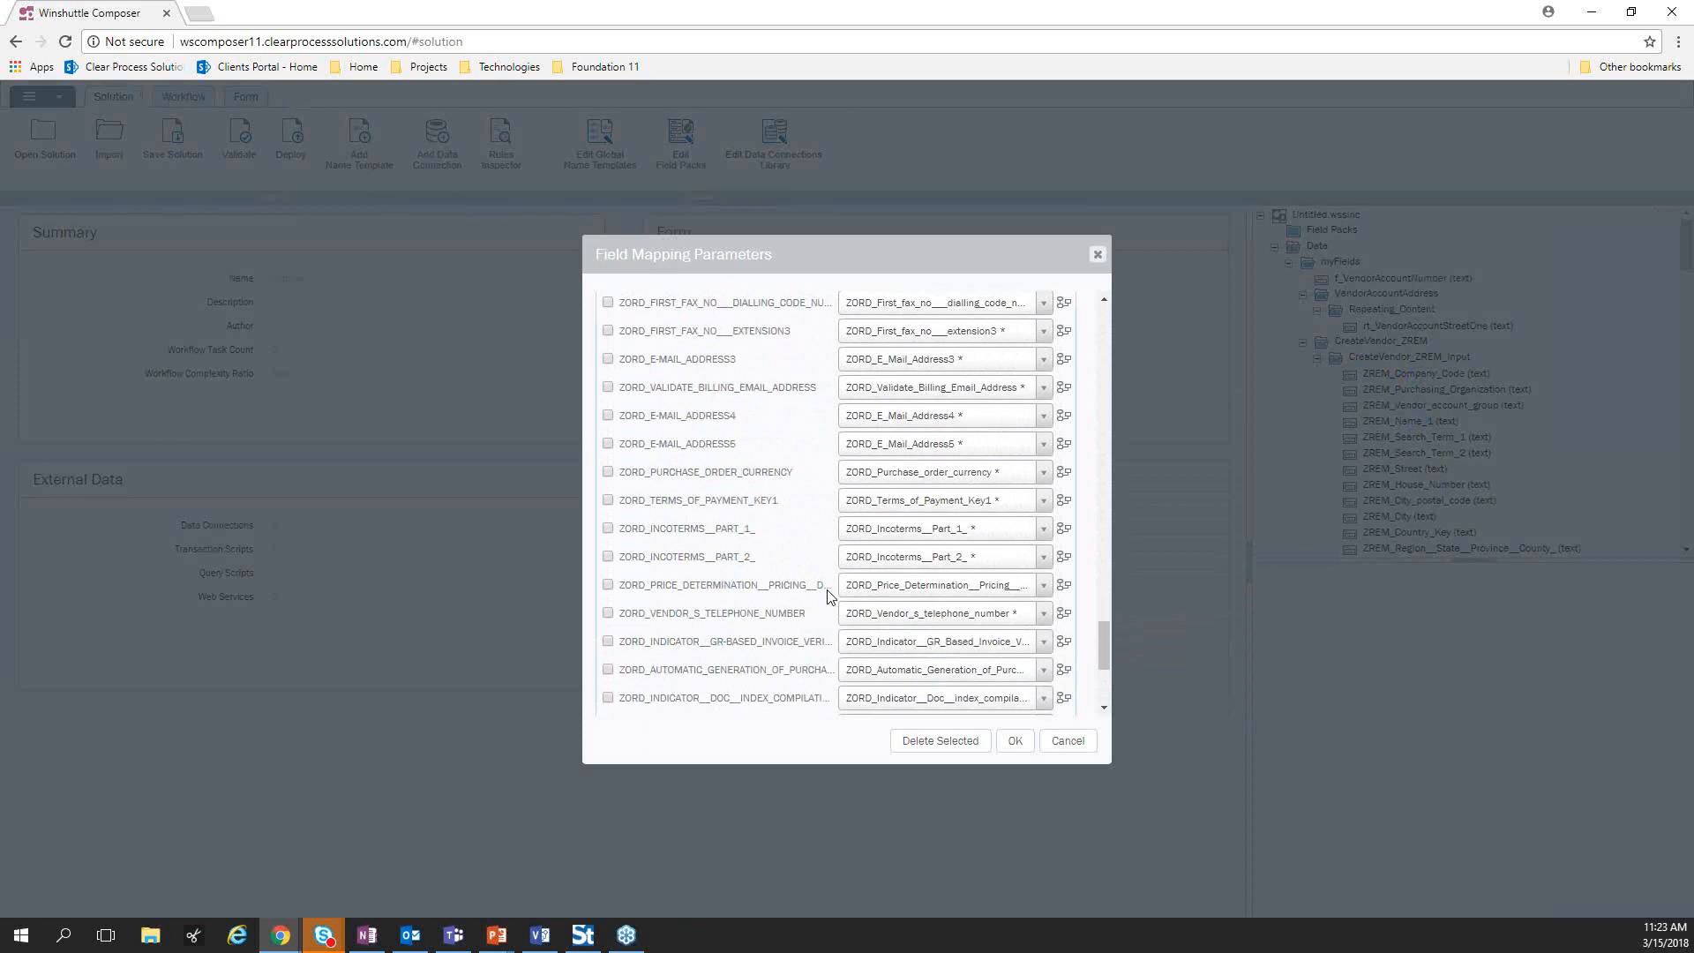
left_click(1020, 744)
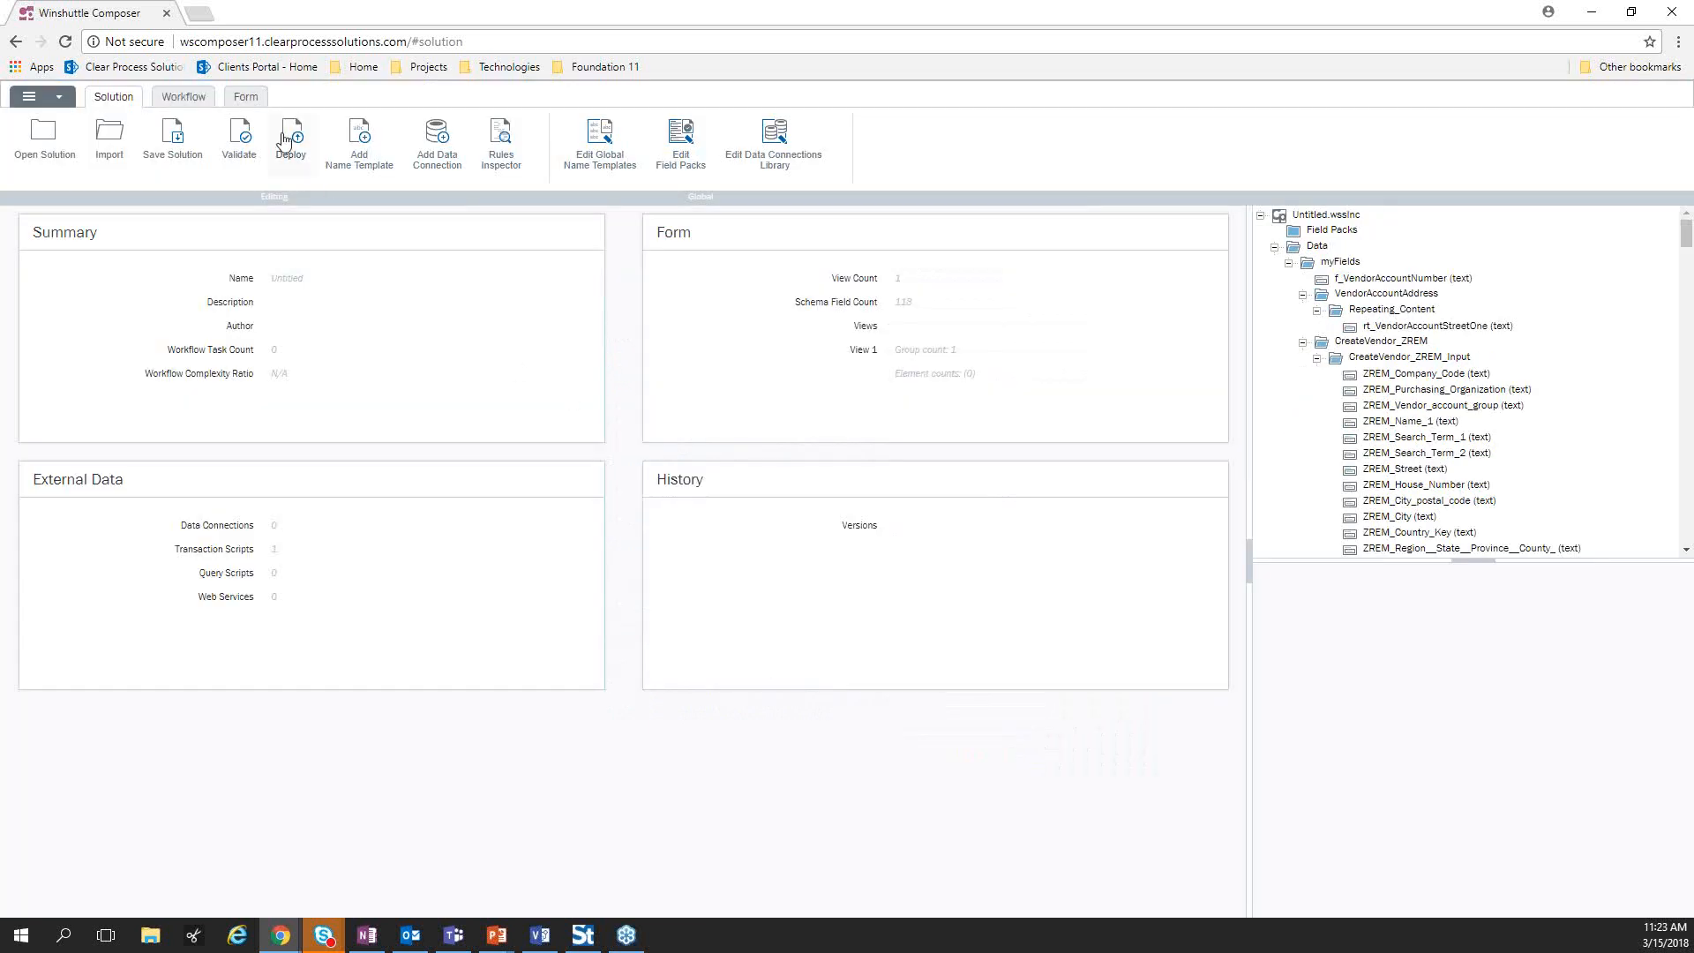
Examine the imported CreateVendor_ZORD fields alongside the CreateVendor_ZREM fields in the form's data
left_click(246, 99)
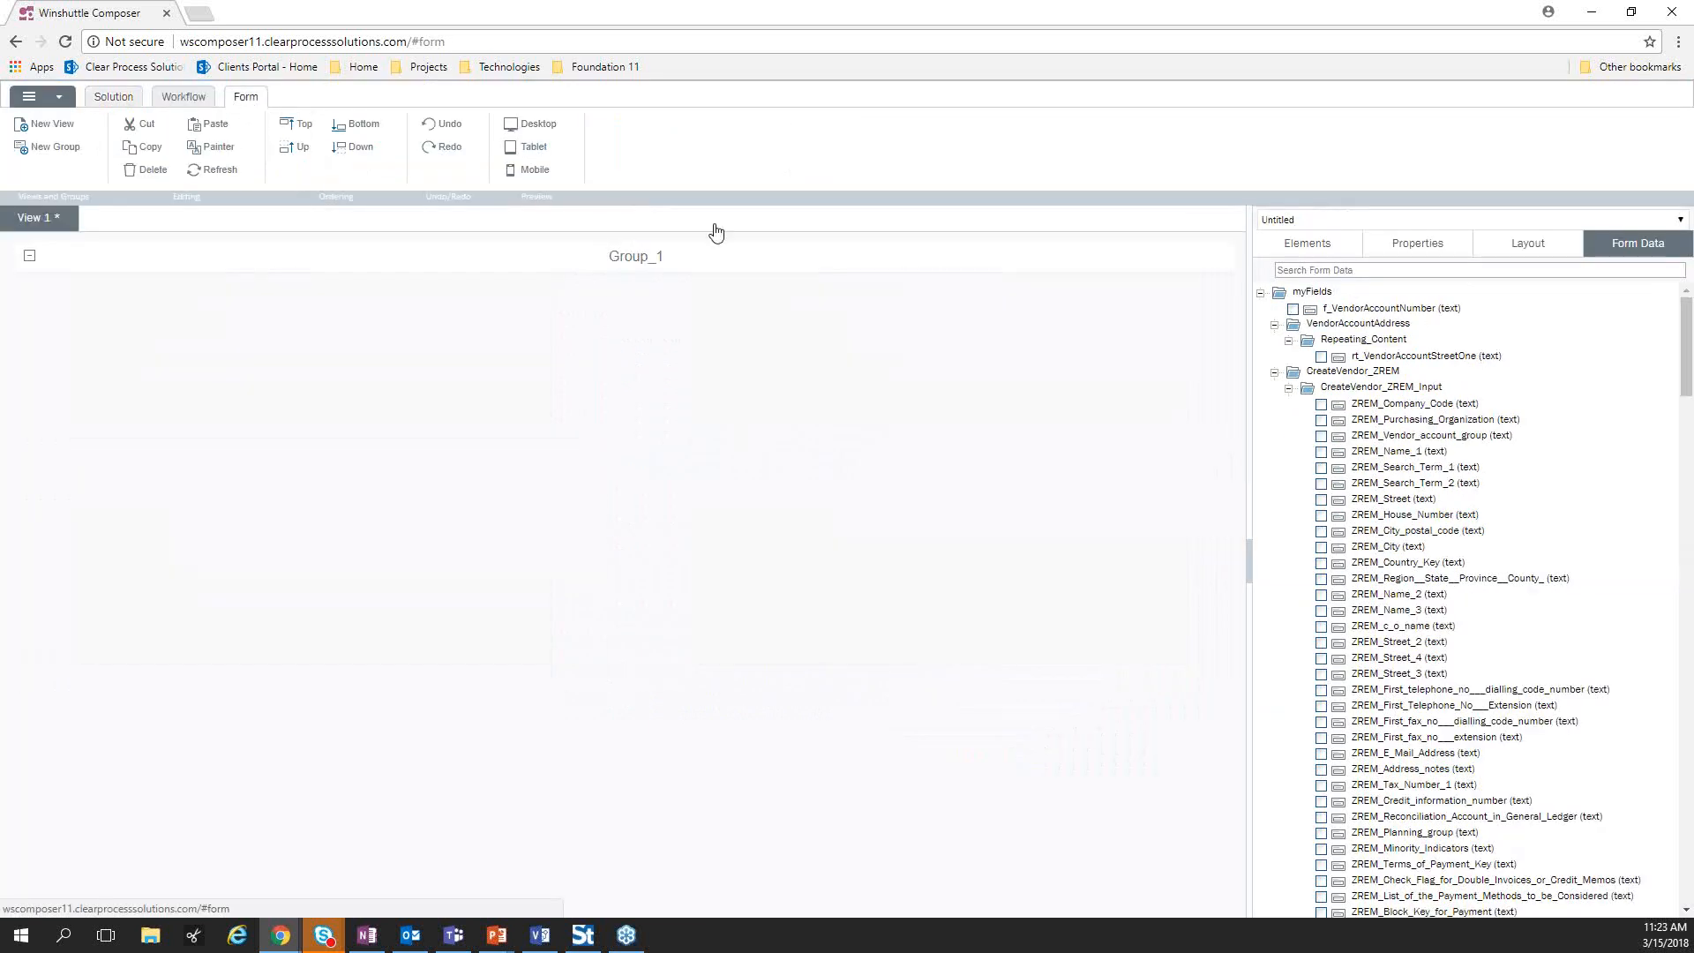
scroll(1580, 441, "down", 5)
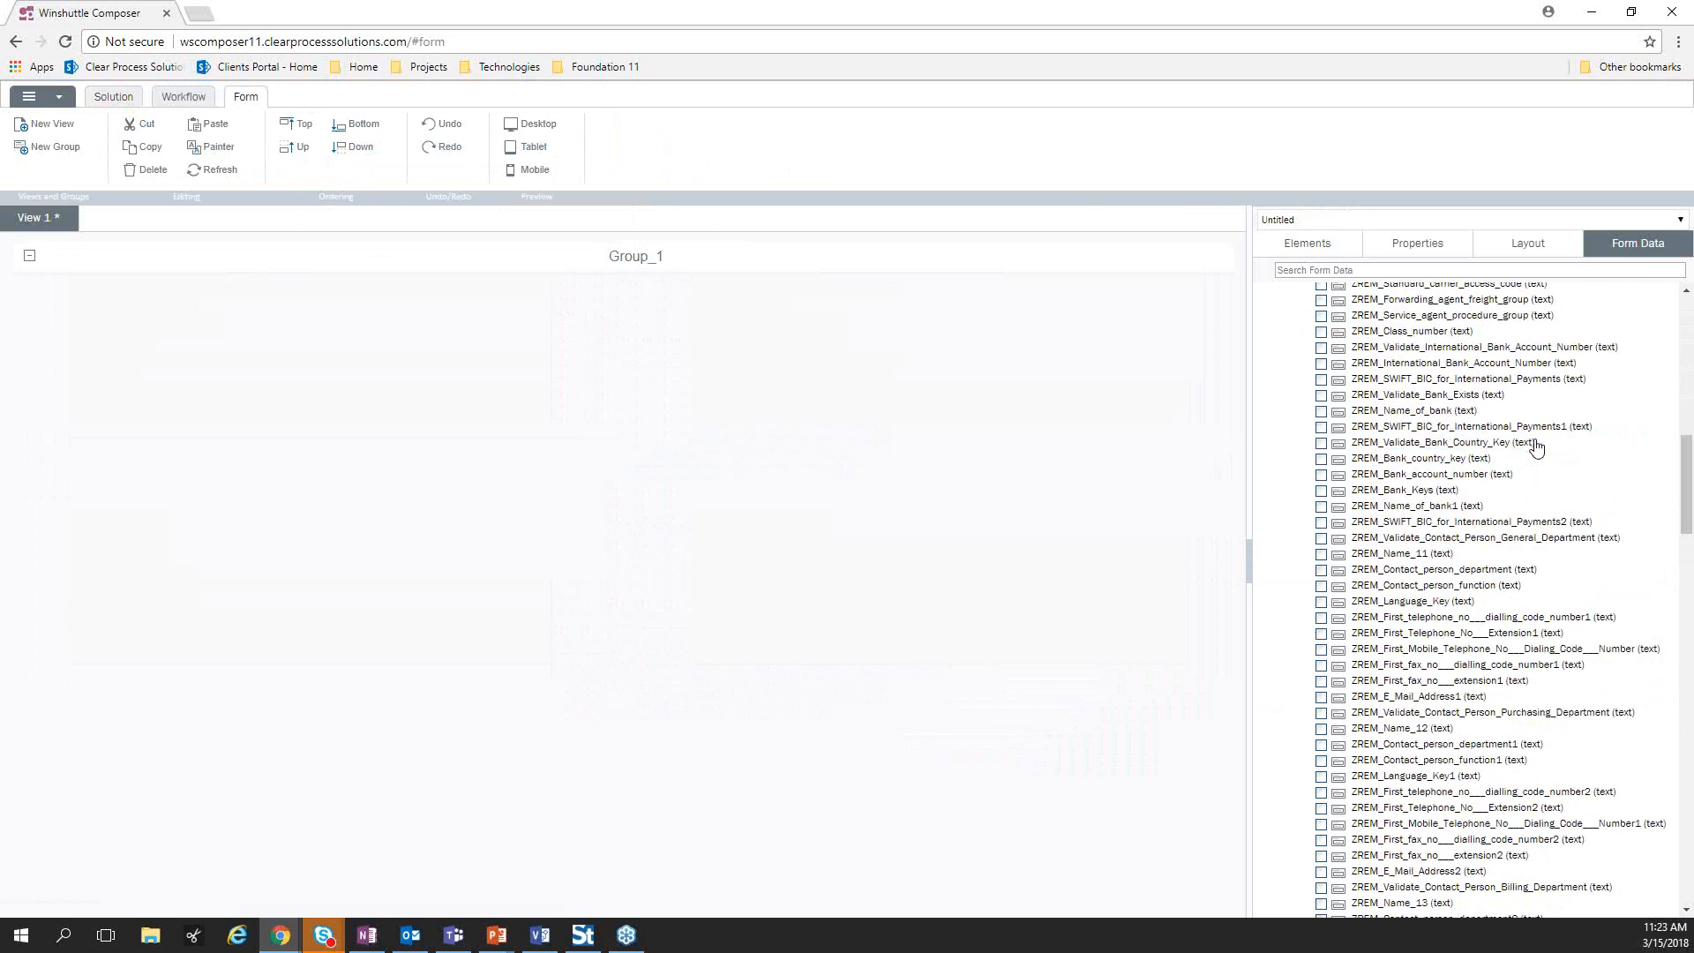
scroll(1553, 446, "down", 10)
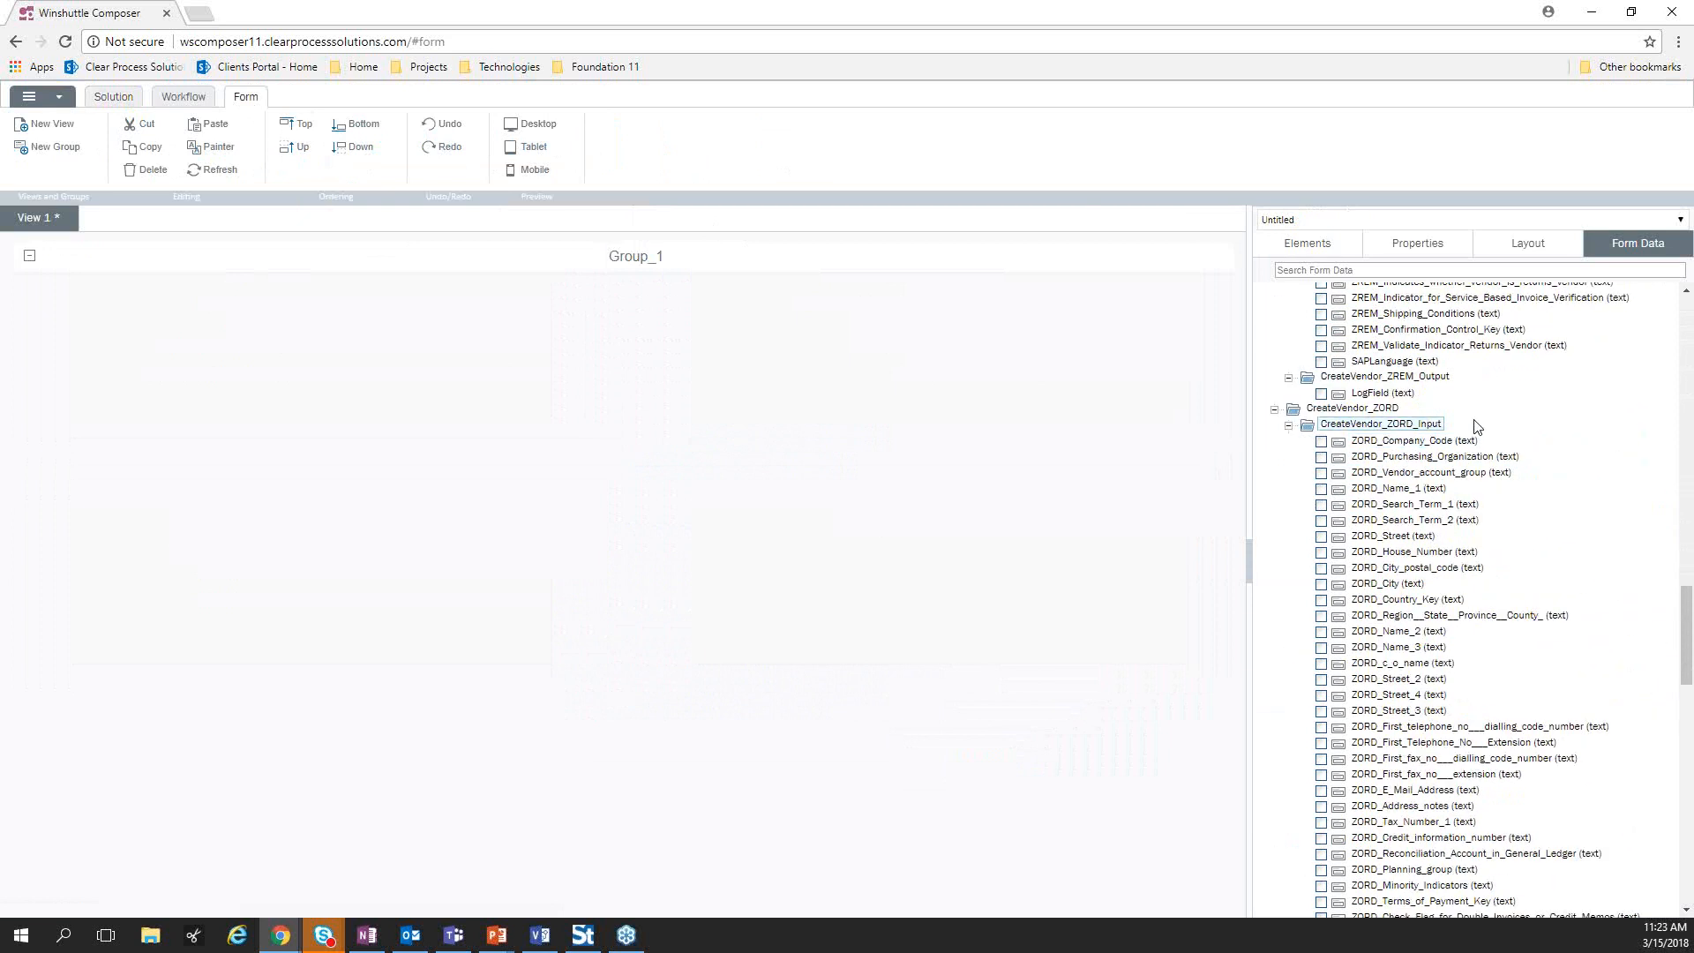
scroll(1412, 454, "down", 2)
scroll(1413, 453, "down", 4)
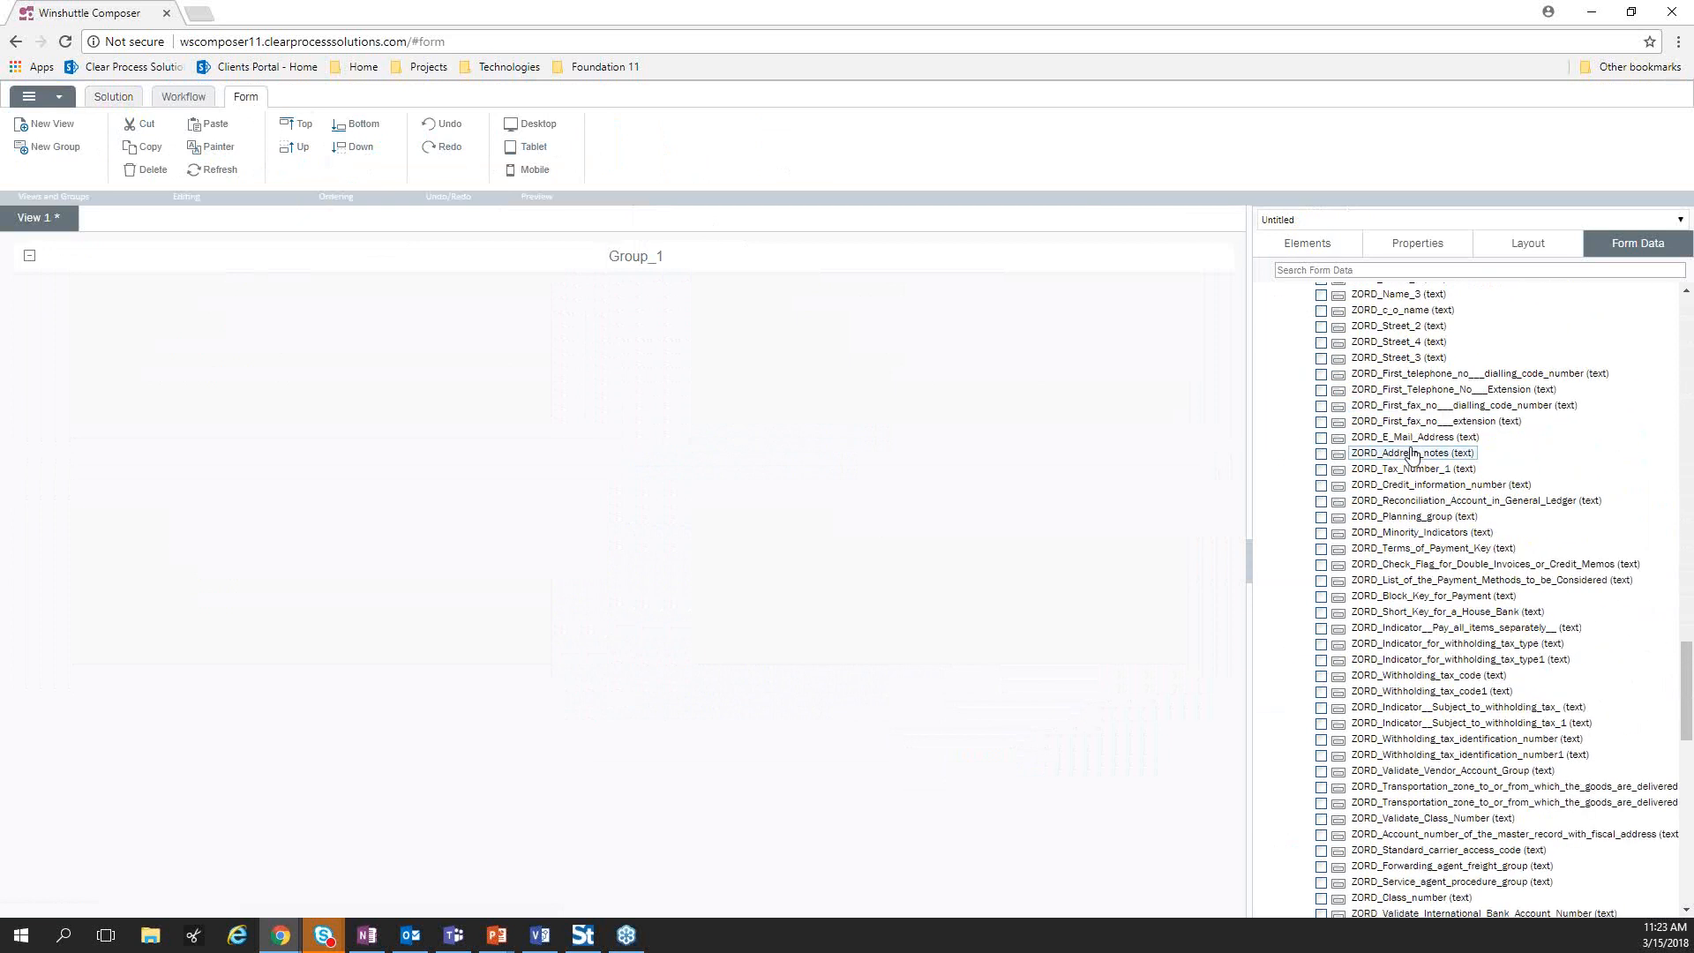
scroll(1413, 453, "up", 15)
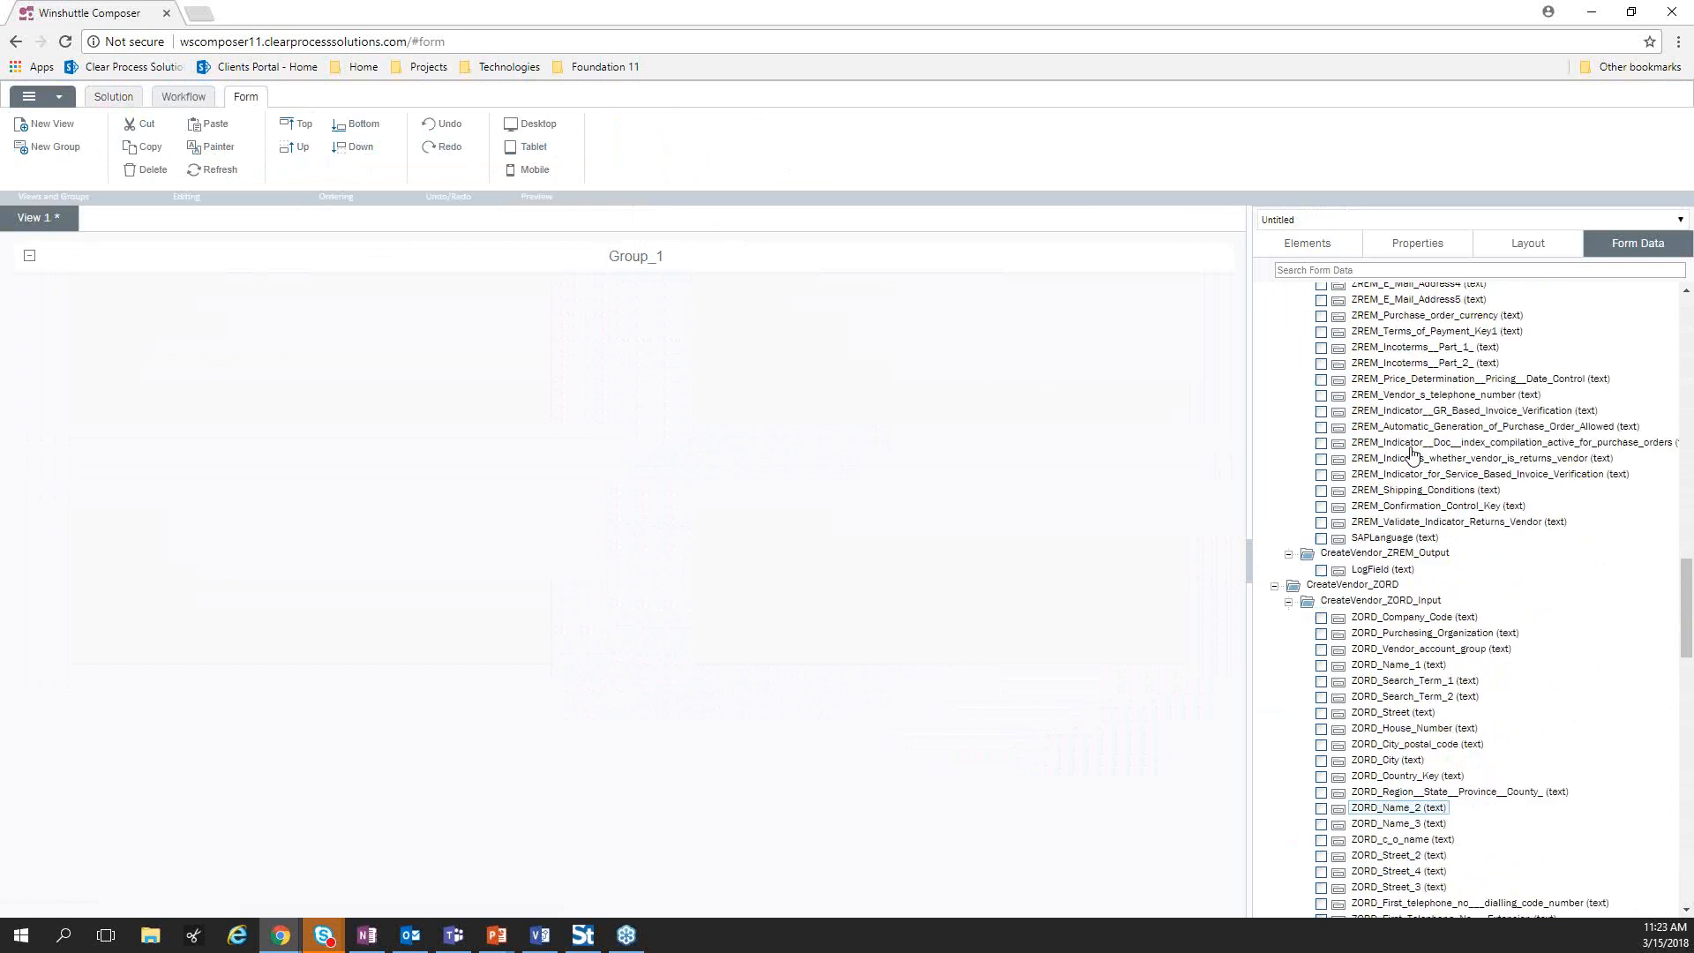
scroll(1451, 449, "up", 3)
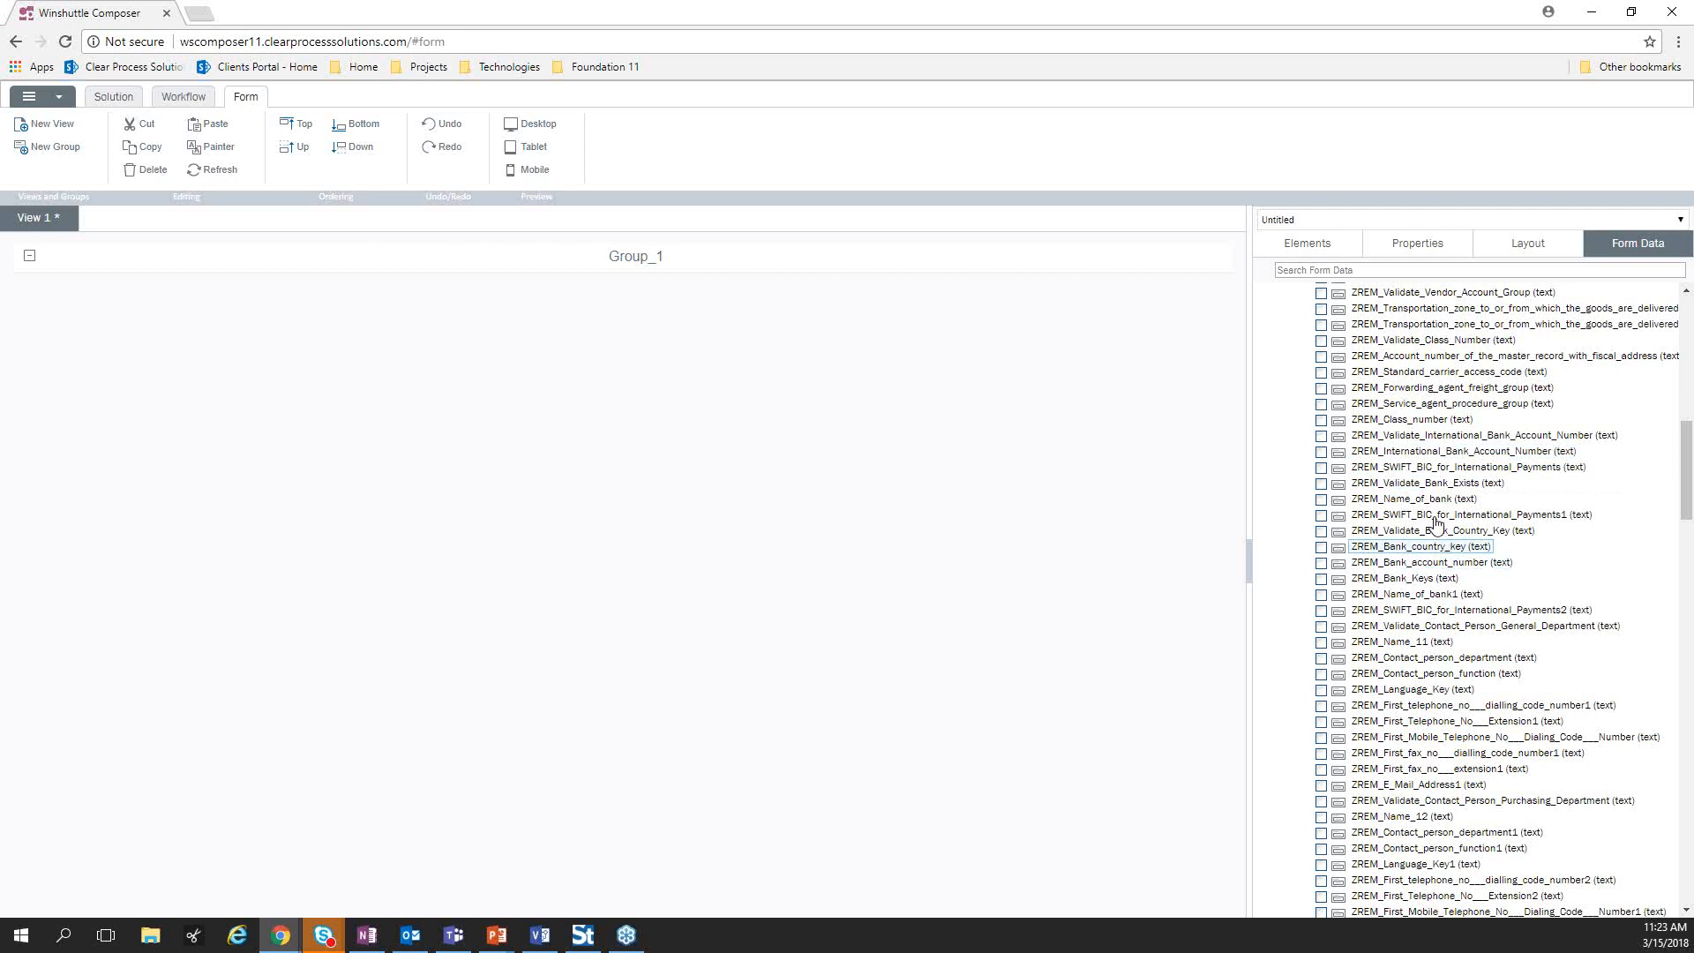
scroll(1412, 501, "down", 4)
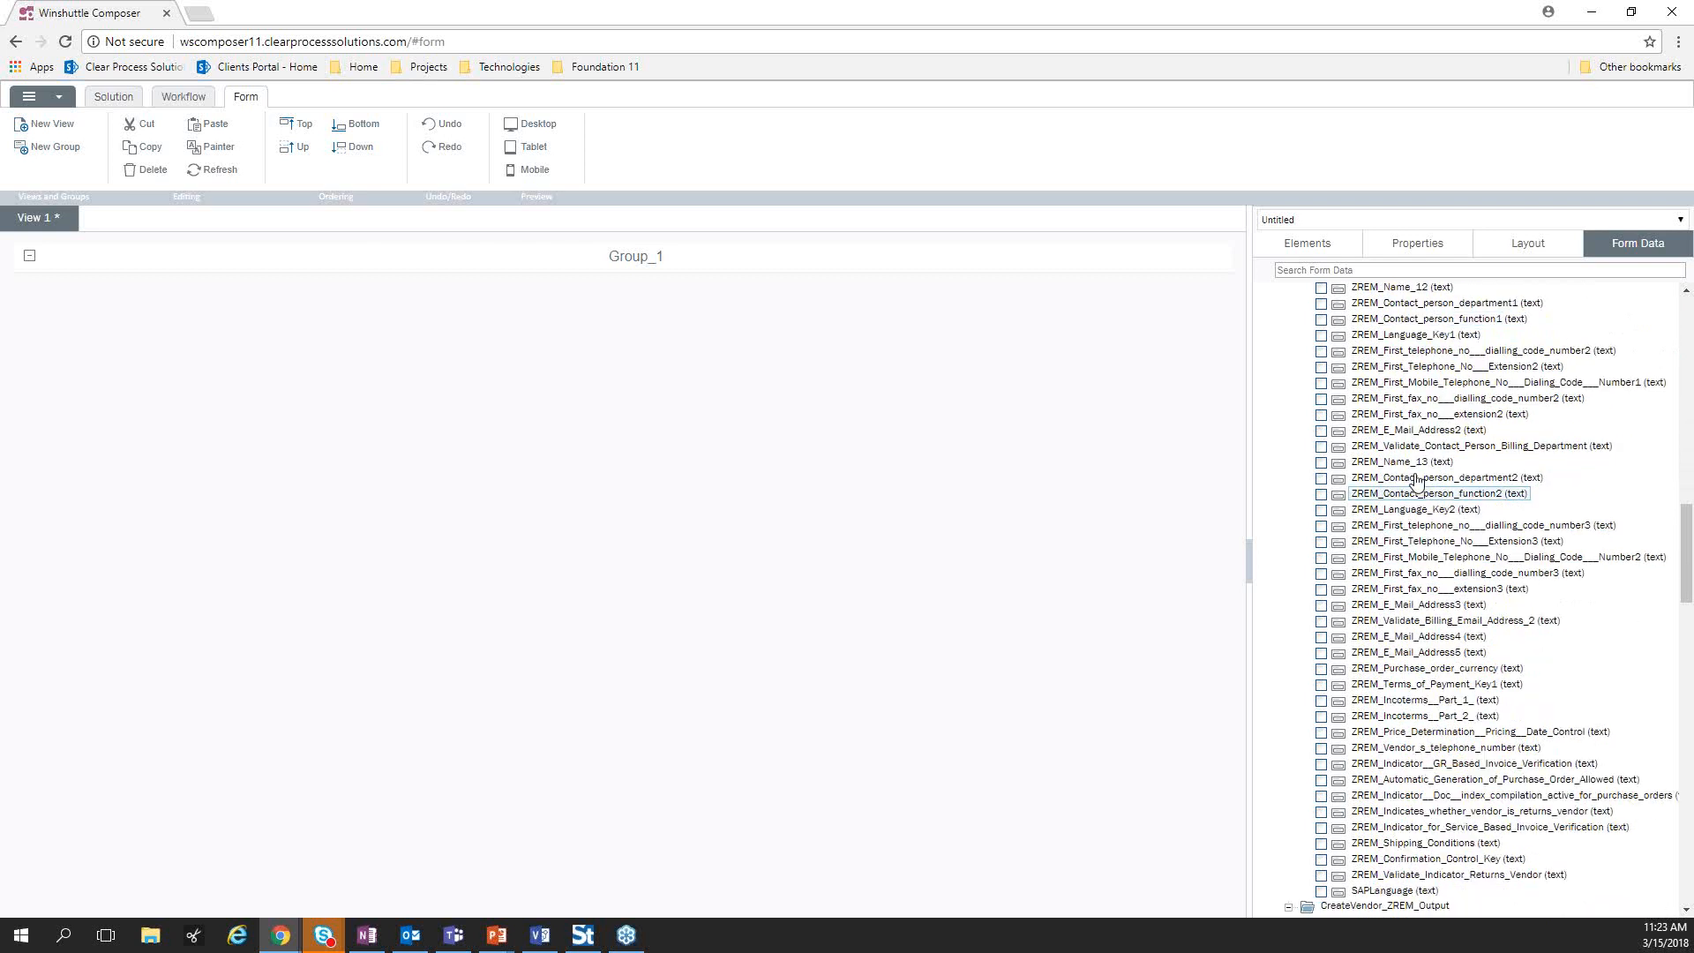
scroll(1496, 710, "down", 4)
scroll(1500, 719, "down", 2)
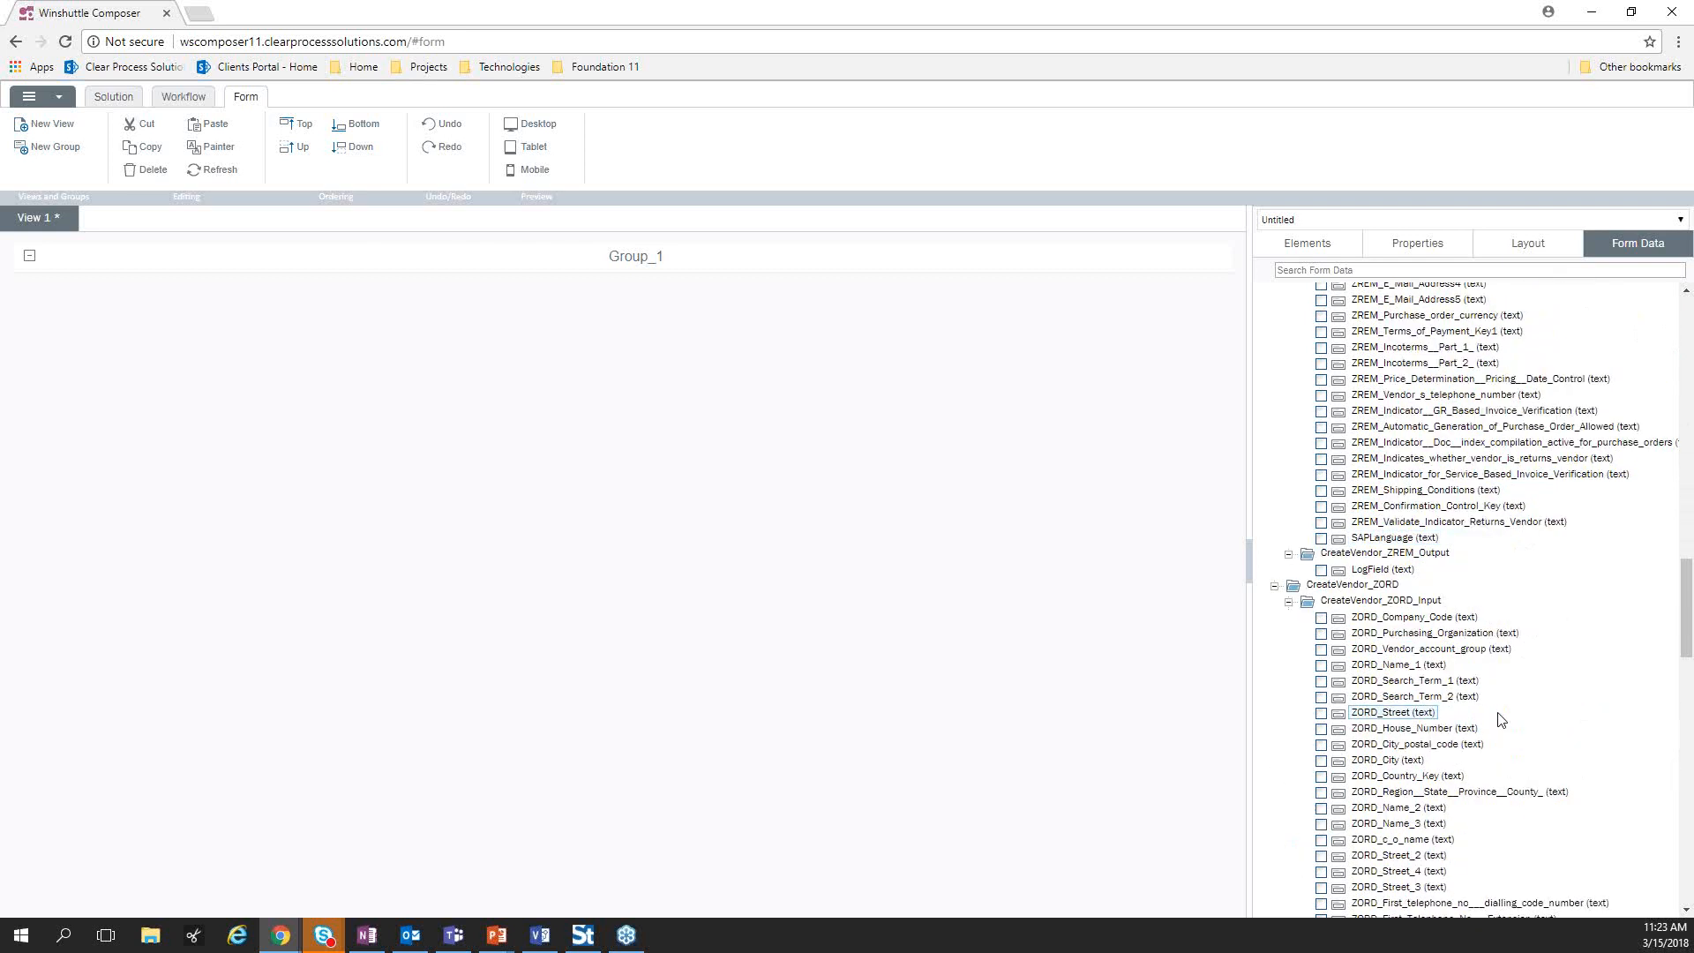
Try removing the ZORD_ prefix from the name of the ZORD_Search_Term_1 field in its properties, and restore the name
right_click(1444, 689)
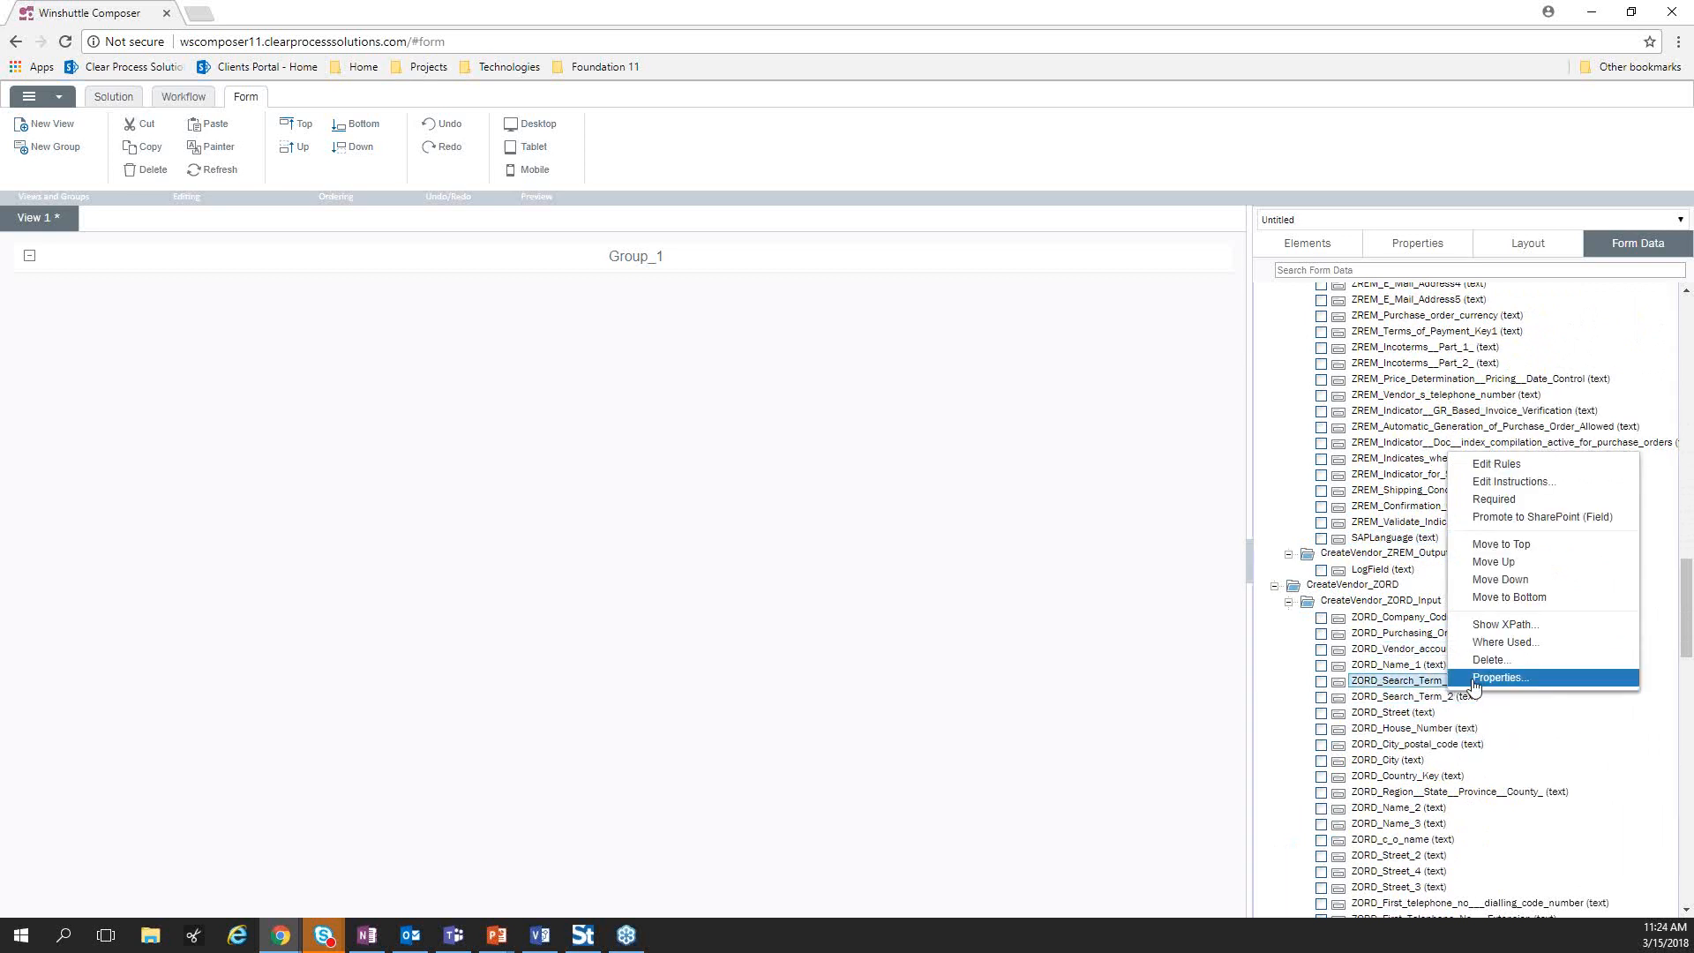
left_click(1474, 677)
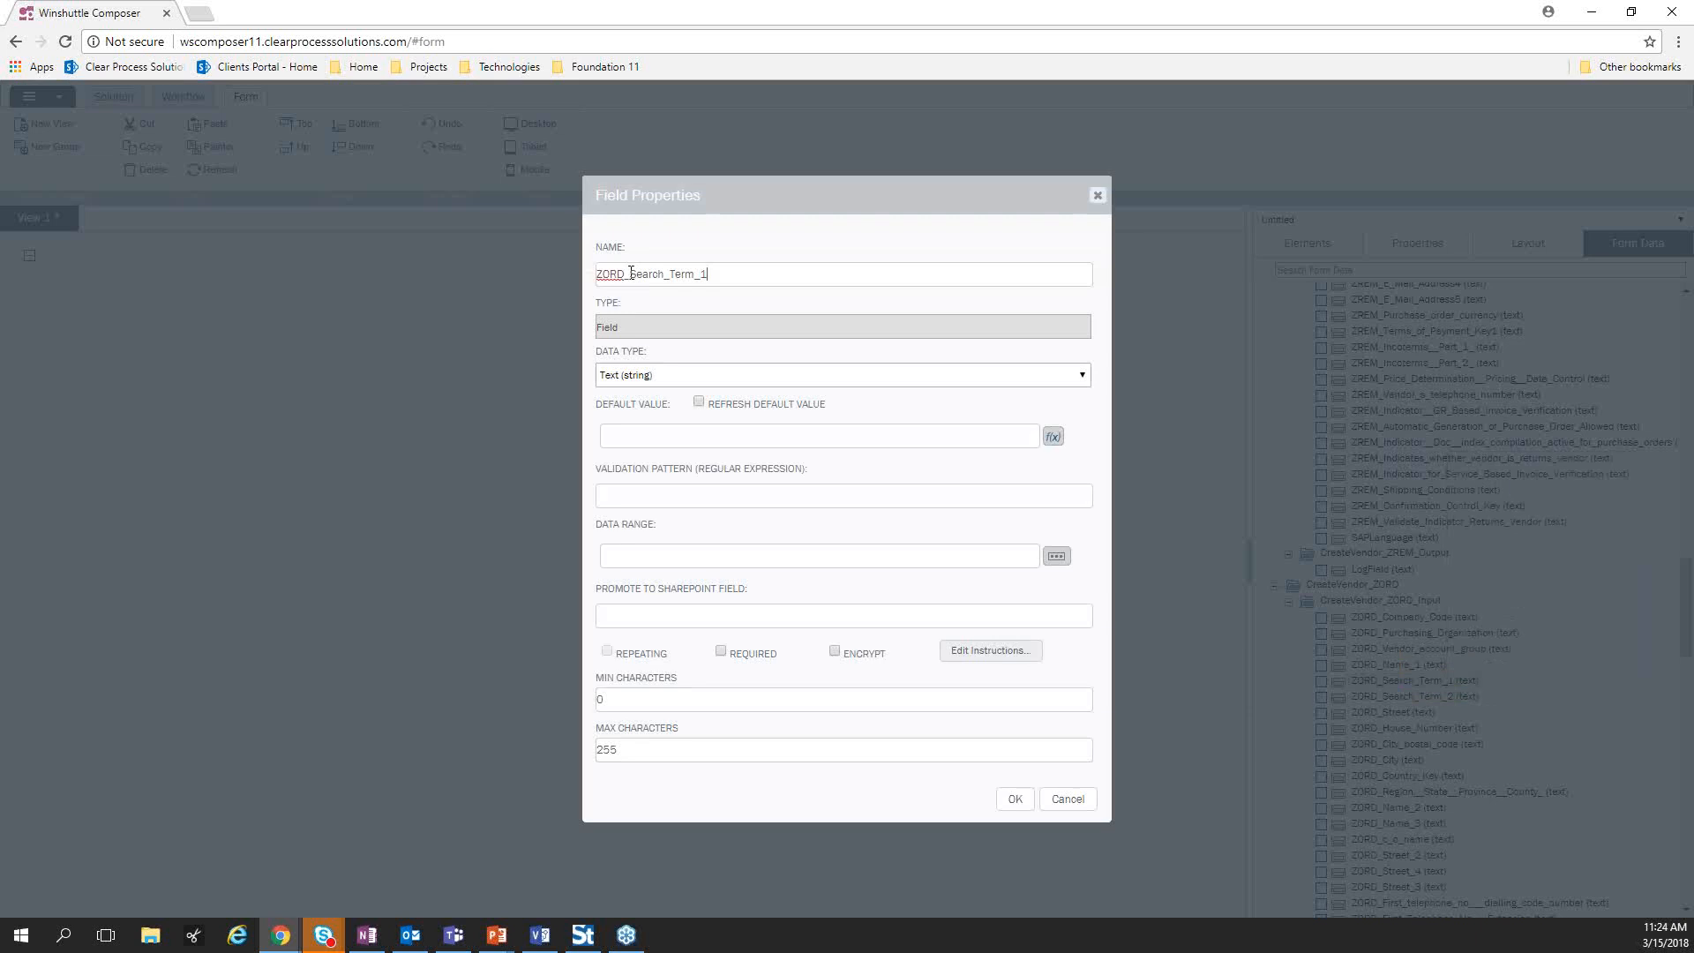
left_click_drag(628, 273, 505, 268)
key("Delete")
left_click(741, 274)
key("ctrl+z")
left_click(1026, 807)
Compare the ZORD_Search_Term_1 field and its neighbours with the ZREM fields and the vendor account groups in the form data
scroll(1421, 609, "down", 3)
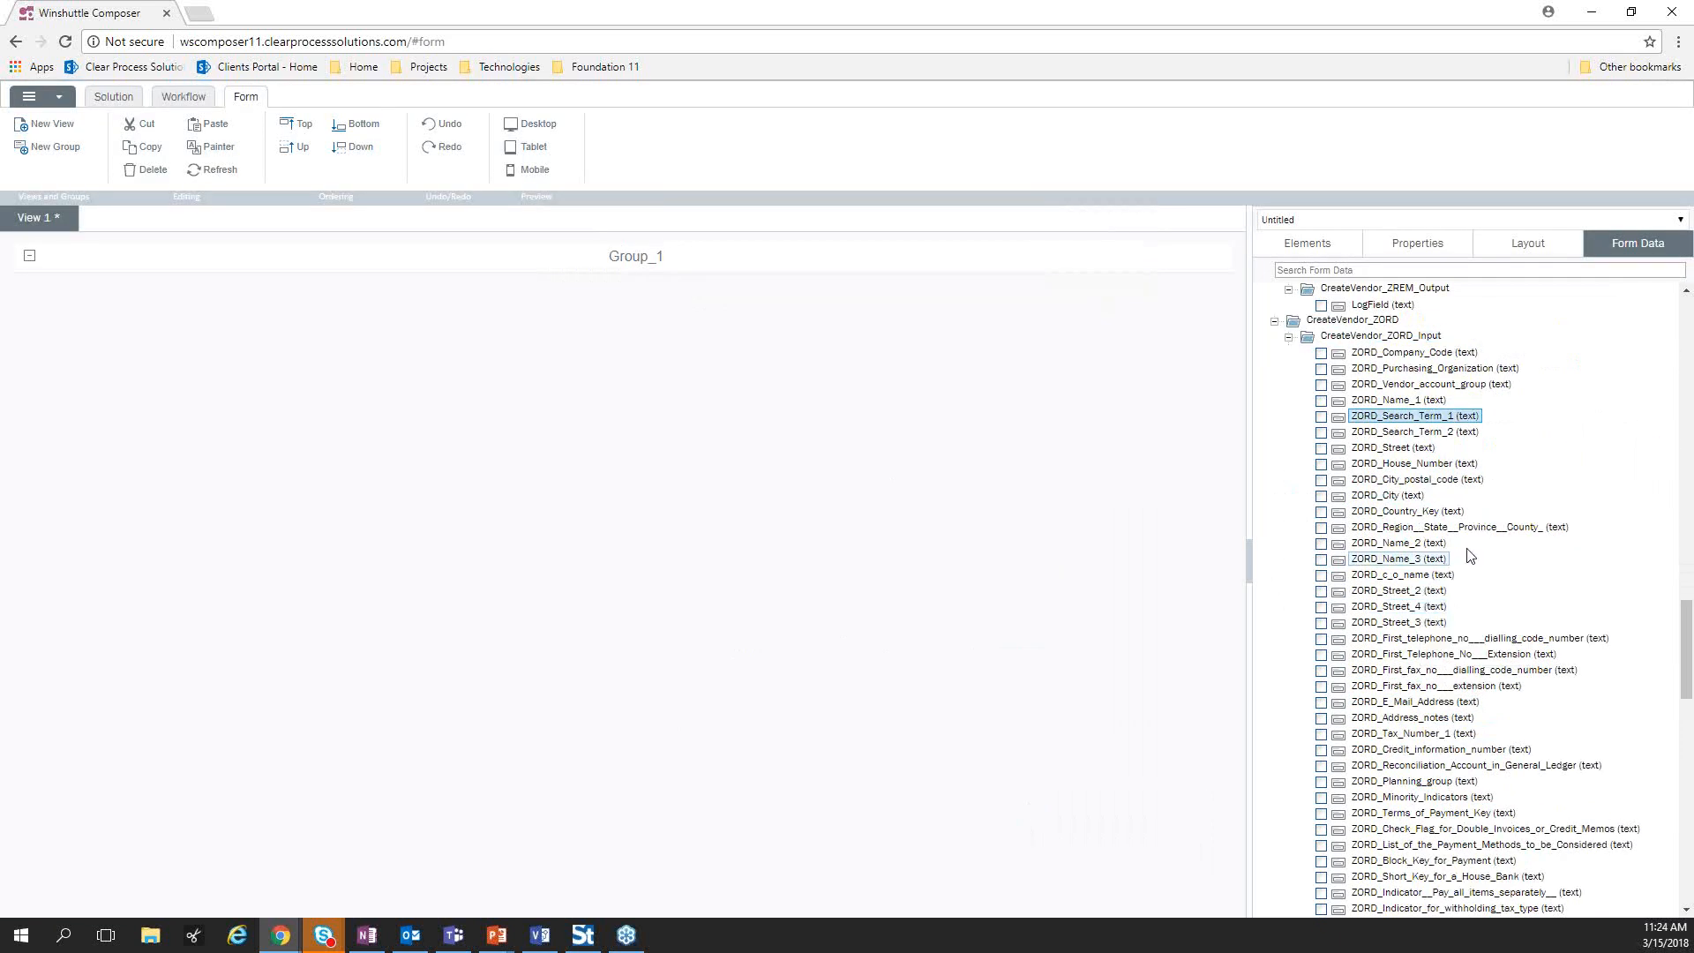
left_click(1382, 415)
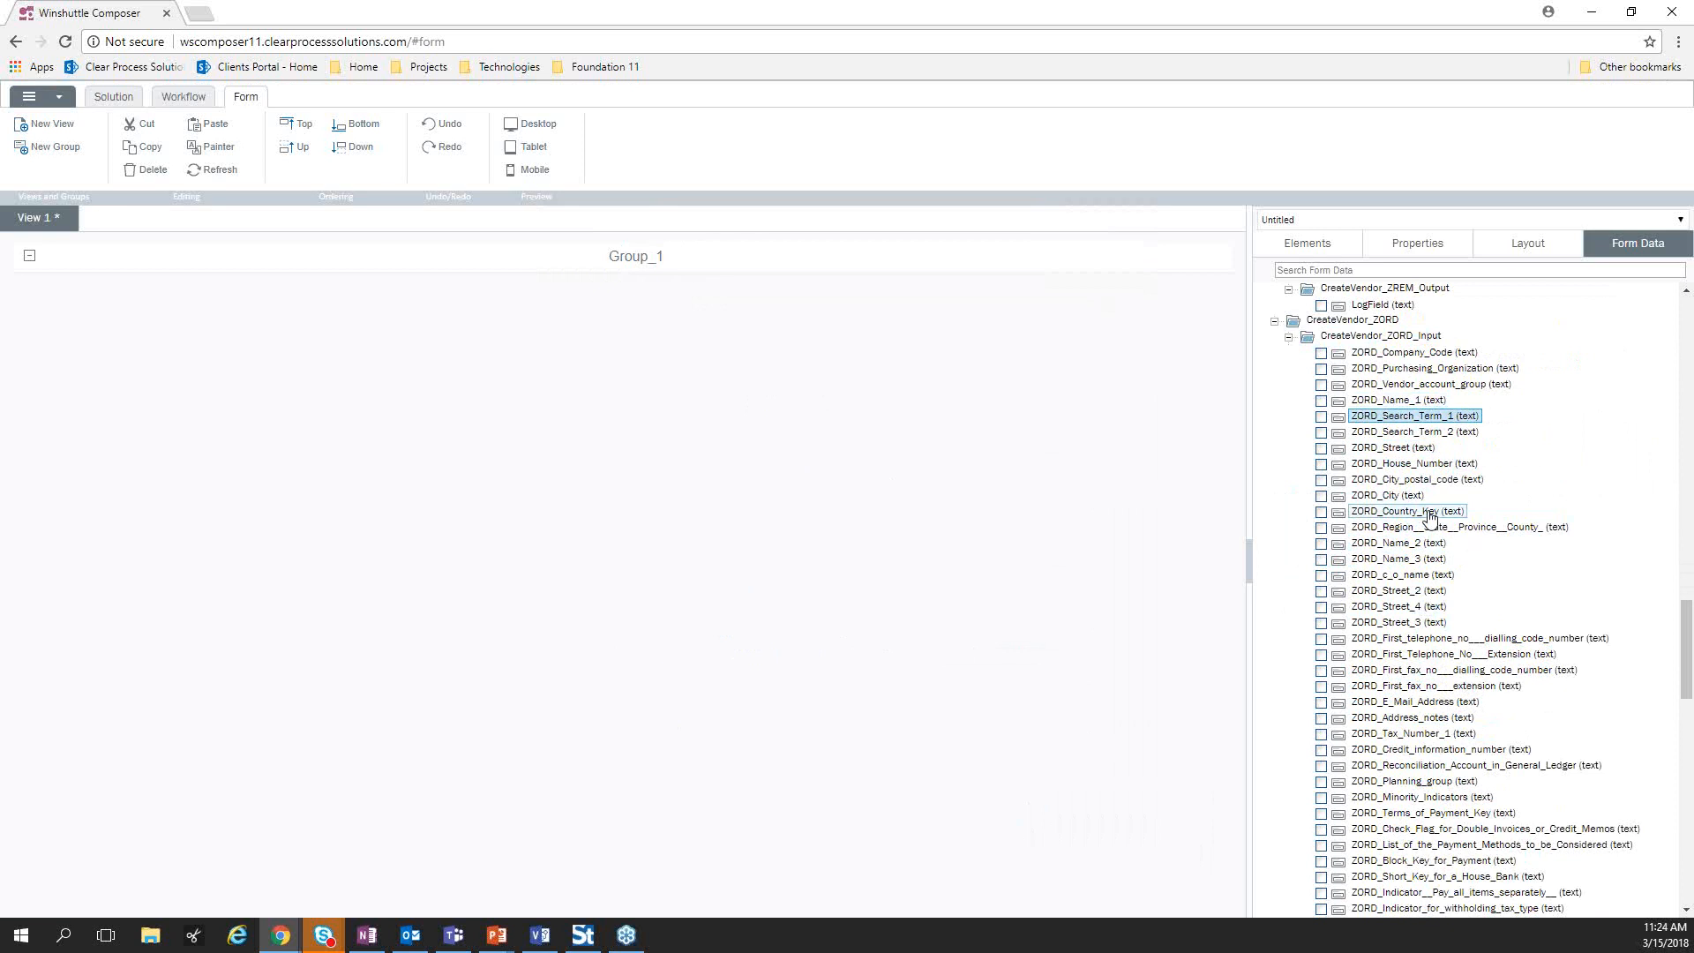
scroll(1430, 520, "up", 4)
scroll(1428, 516, "up", 1)
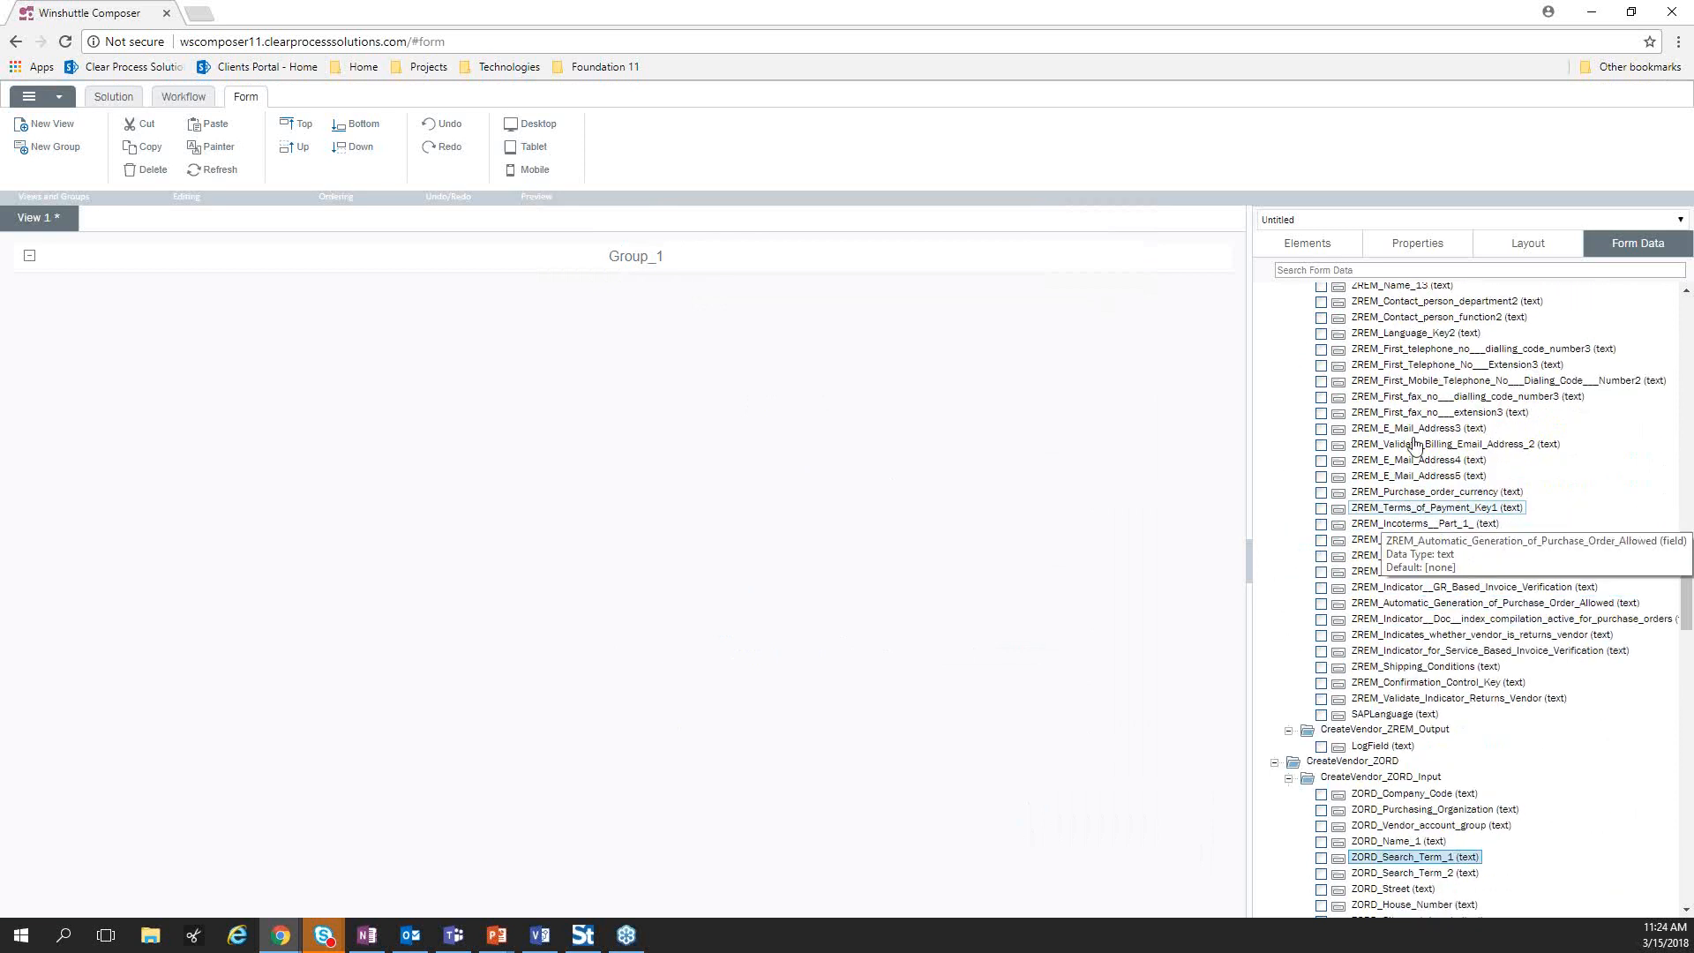
scroll(1372, 451, "up", 1)
scroll(1375, 433, "up", 4)
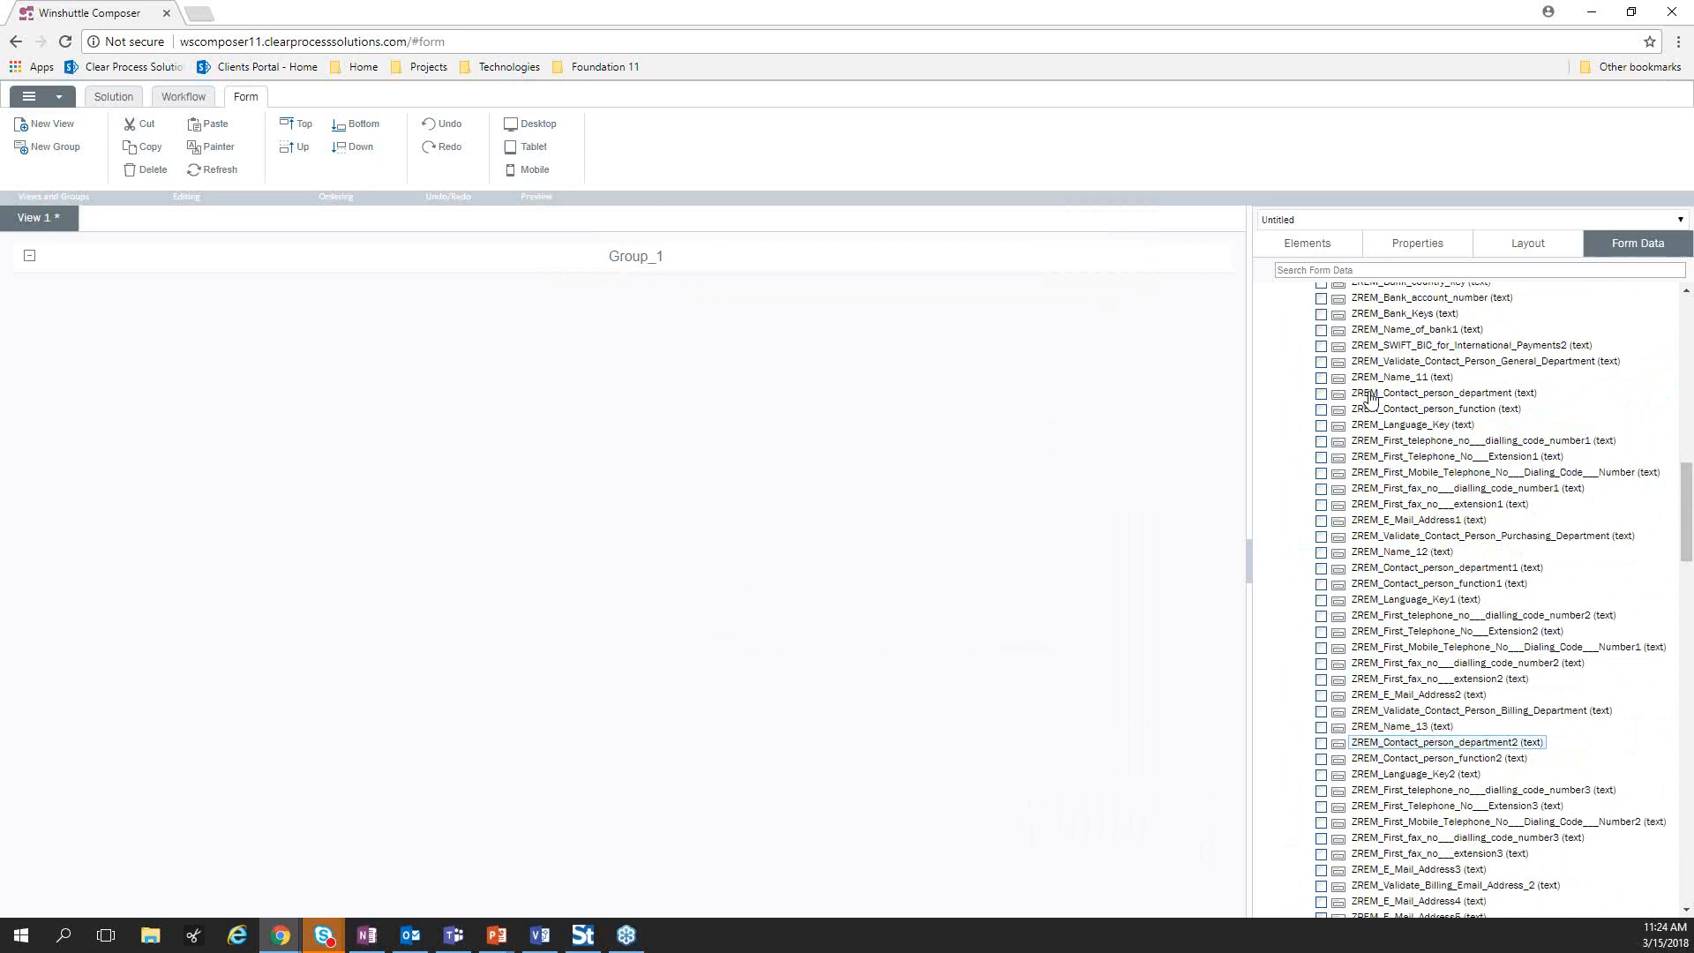
scroll(1377, 404, "up", 6)
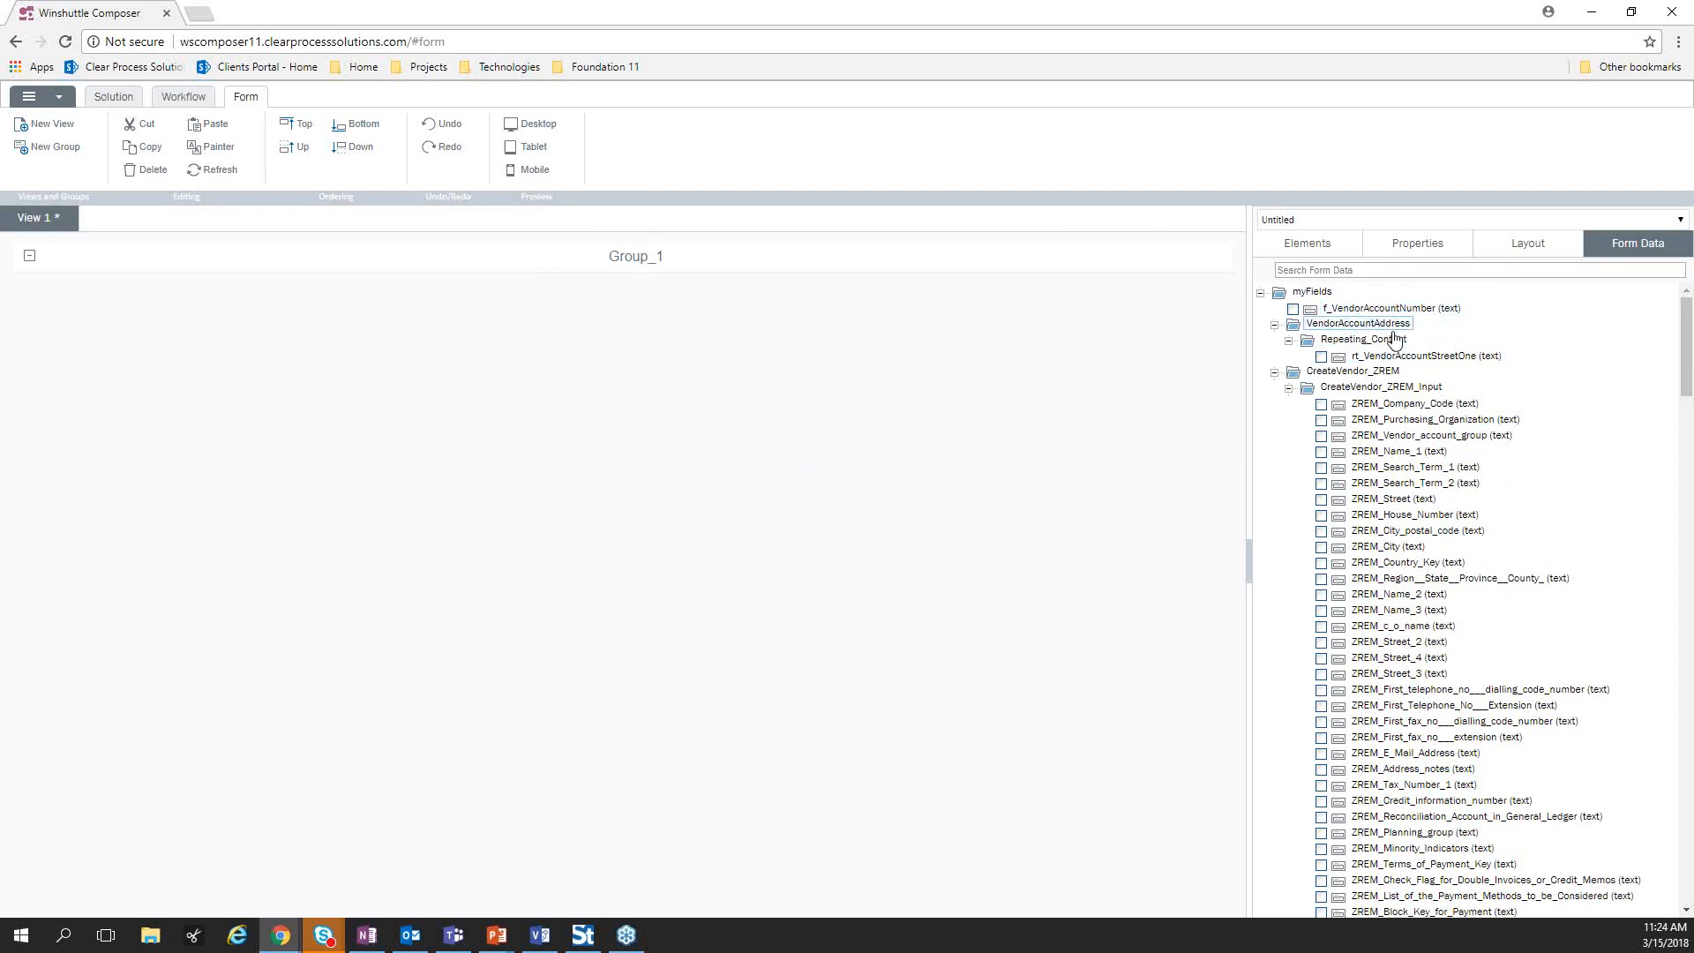
Place a Start node and an End node in the workflow's Originator swim lane, leaving room between them
left_click(192, 101)
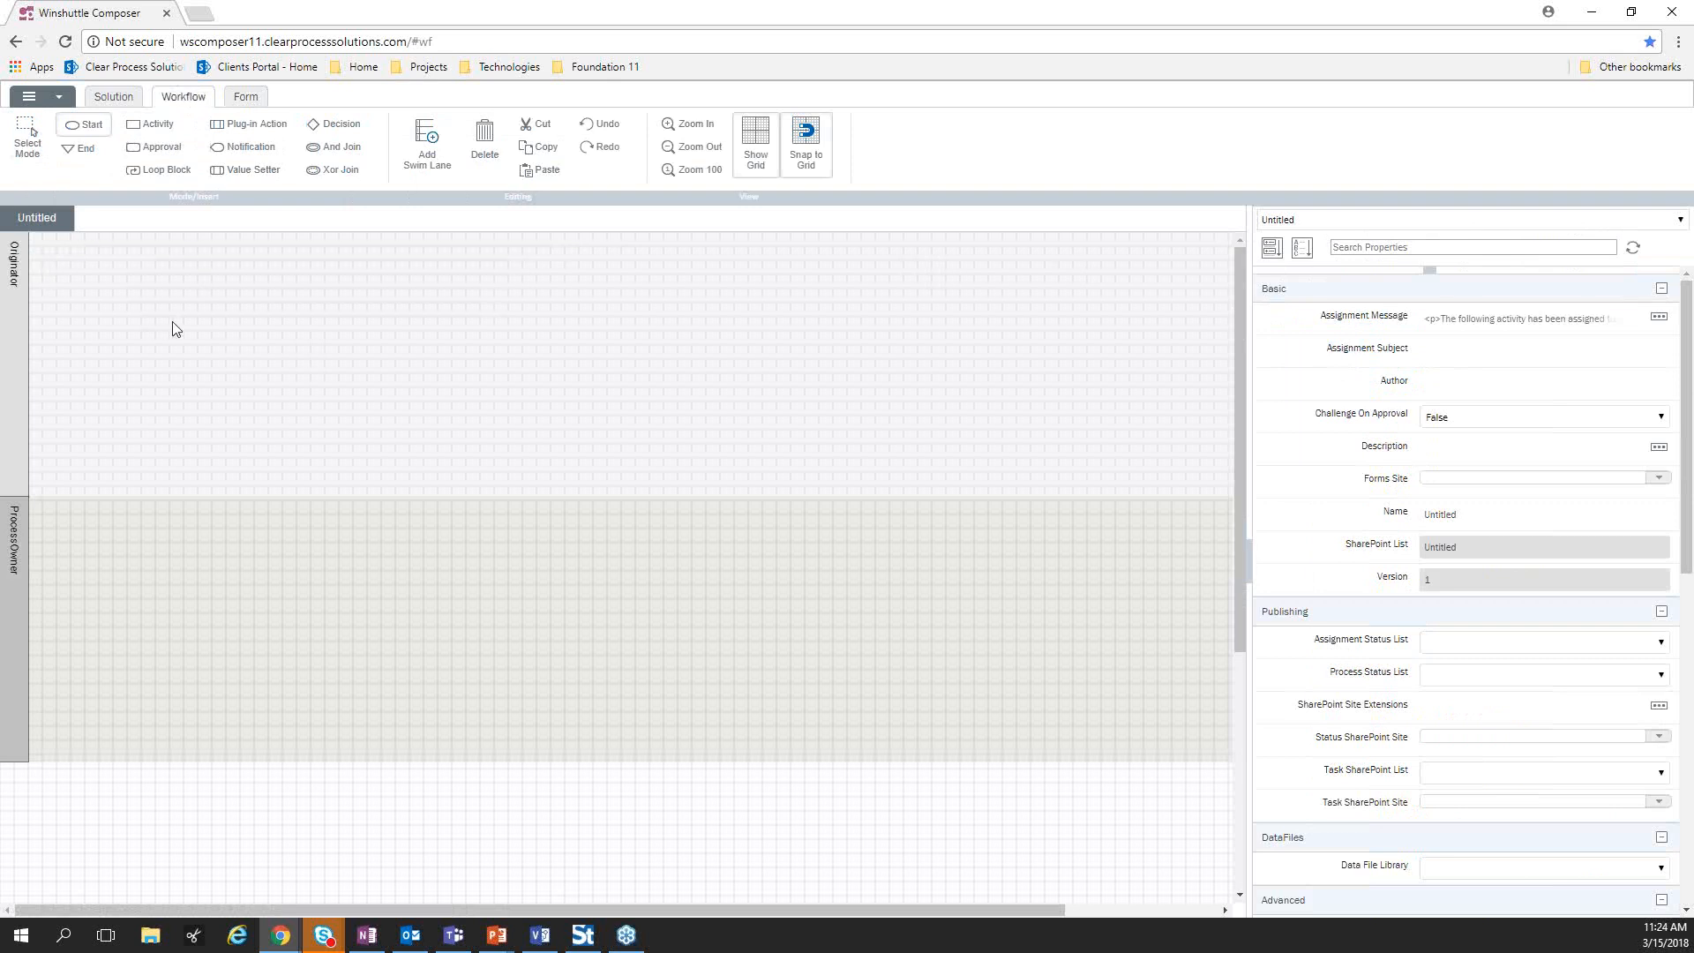
left_click(181, 365)
left_click(85, 148)
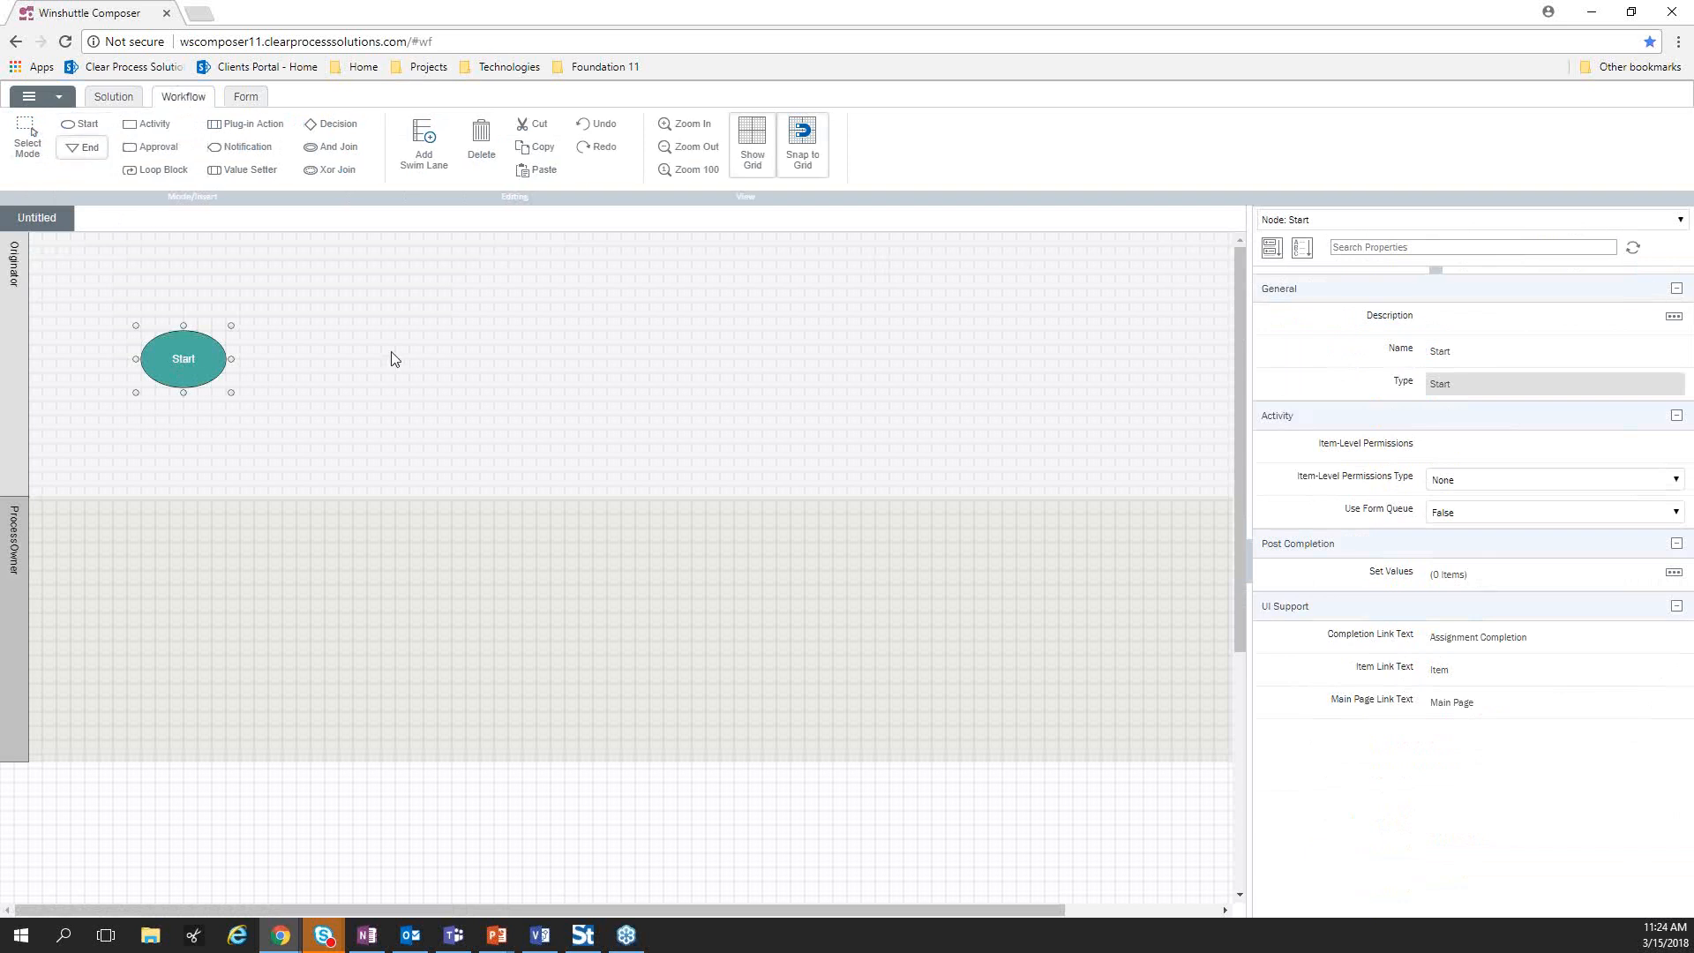
left_click(414, 351)
left_click_drag(414, 351, 739, 364)
Add three Approval nodes between the Start and End nodes in the Originator lane
left_click(170, 157)
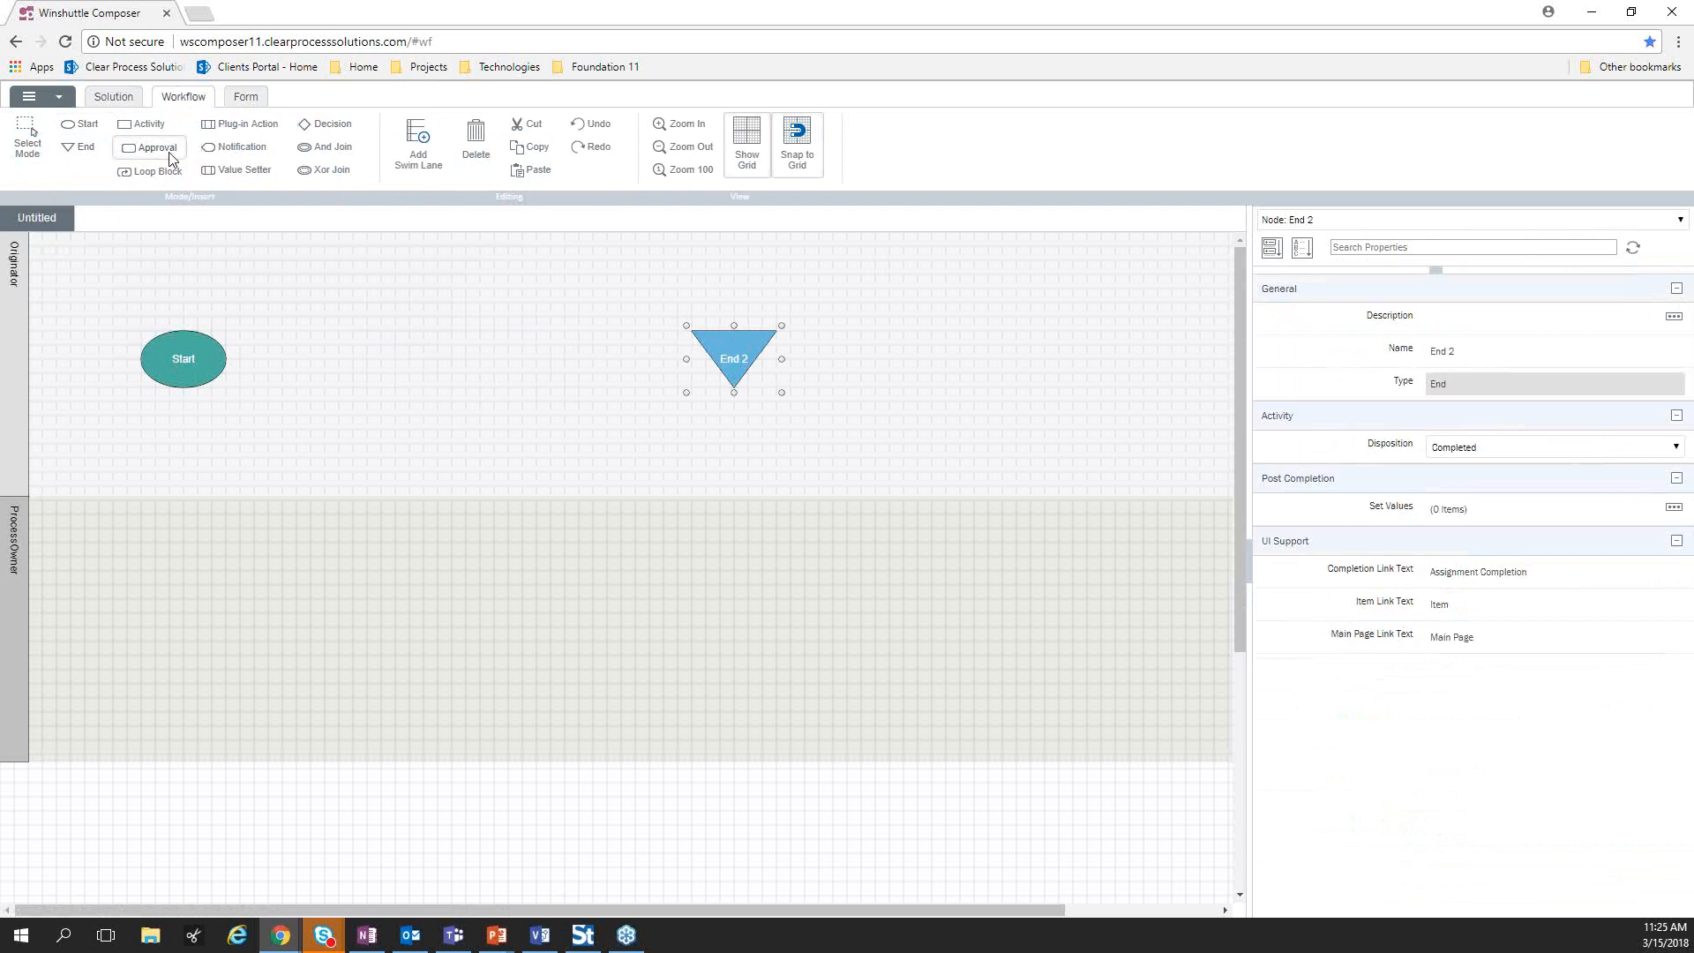
left_click(326, 347)
left_click(500, 322)
left_click(605, 421)
Move the End node farther along the Originator lane and add a Notification node between it and the approvals
left_click_drag(737, 355, 836, 326)
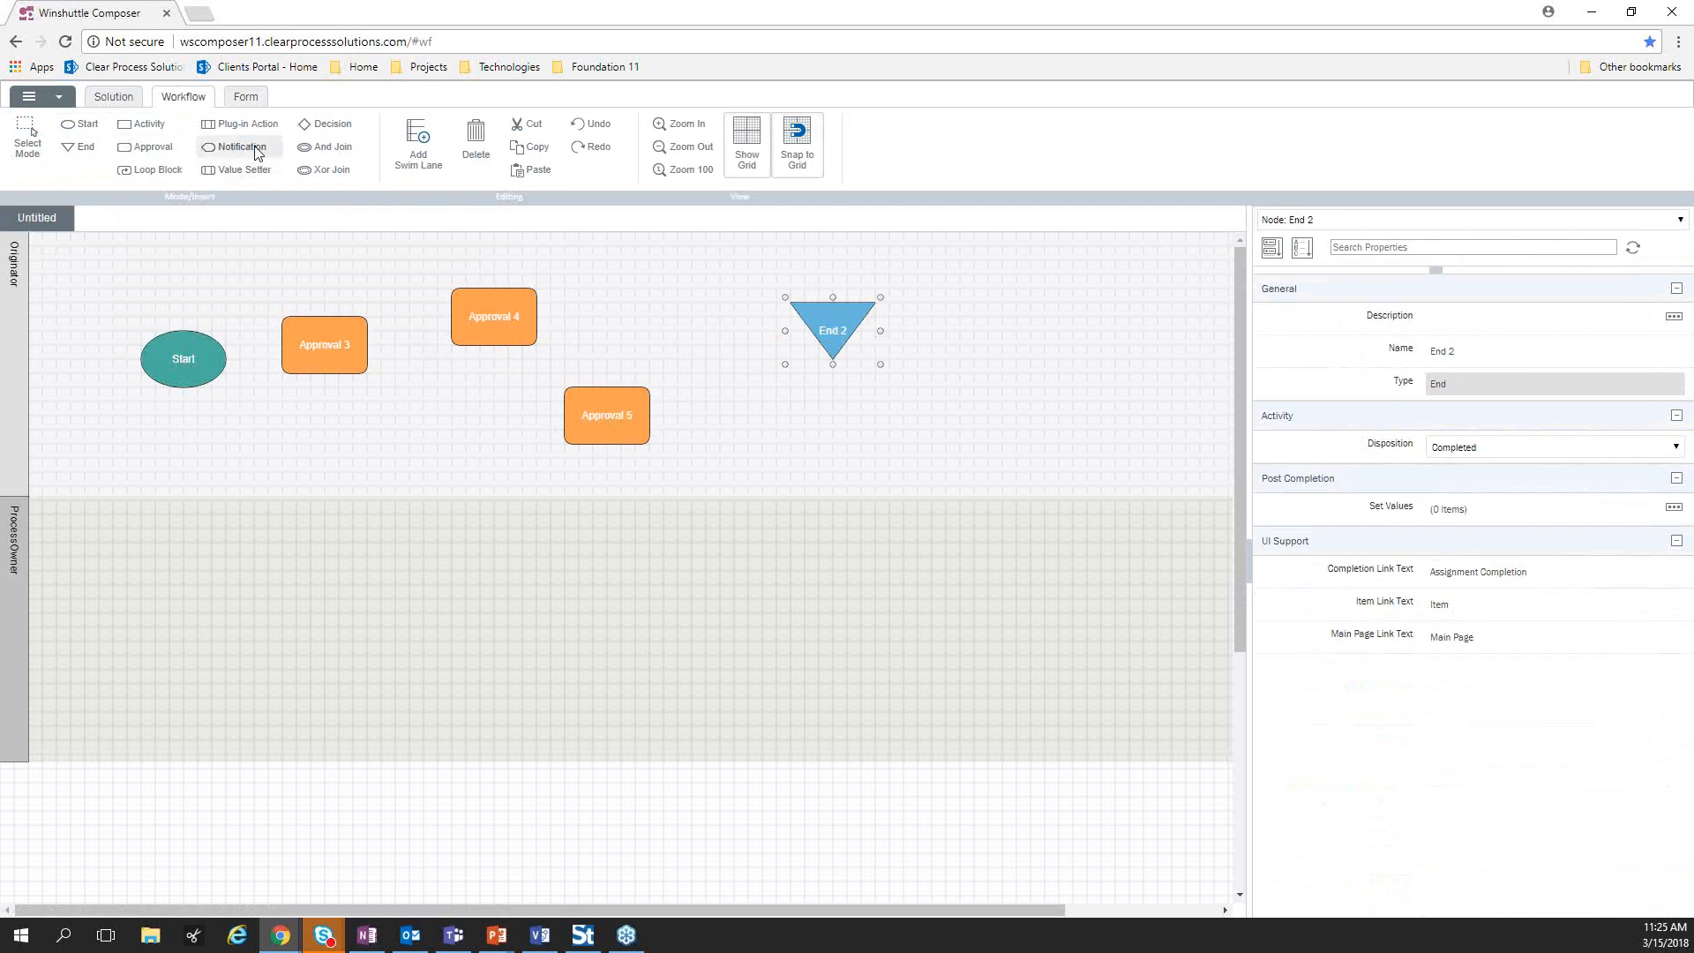
left_click(738, 319)
left_click(738, 317)
left_click_drag(825, 319, 988, 315)
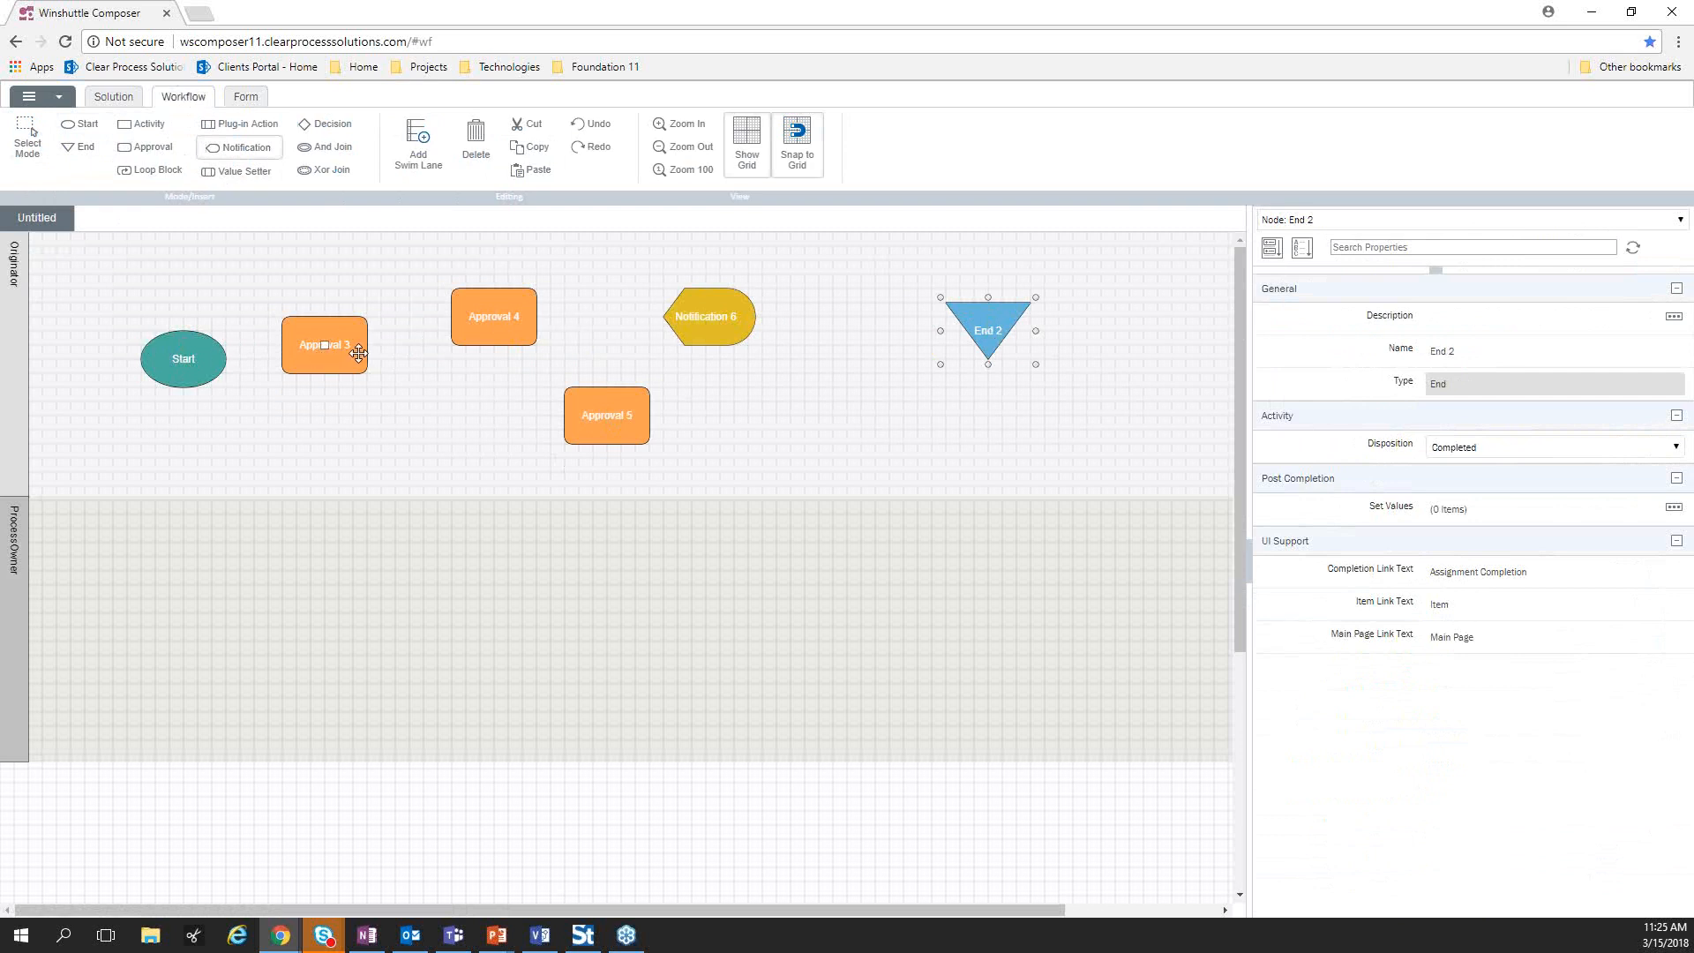
Rename the first approval node after Start as Originator_SendApproval
left_click(496, 318)
left_click(603, 385)
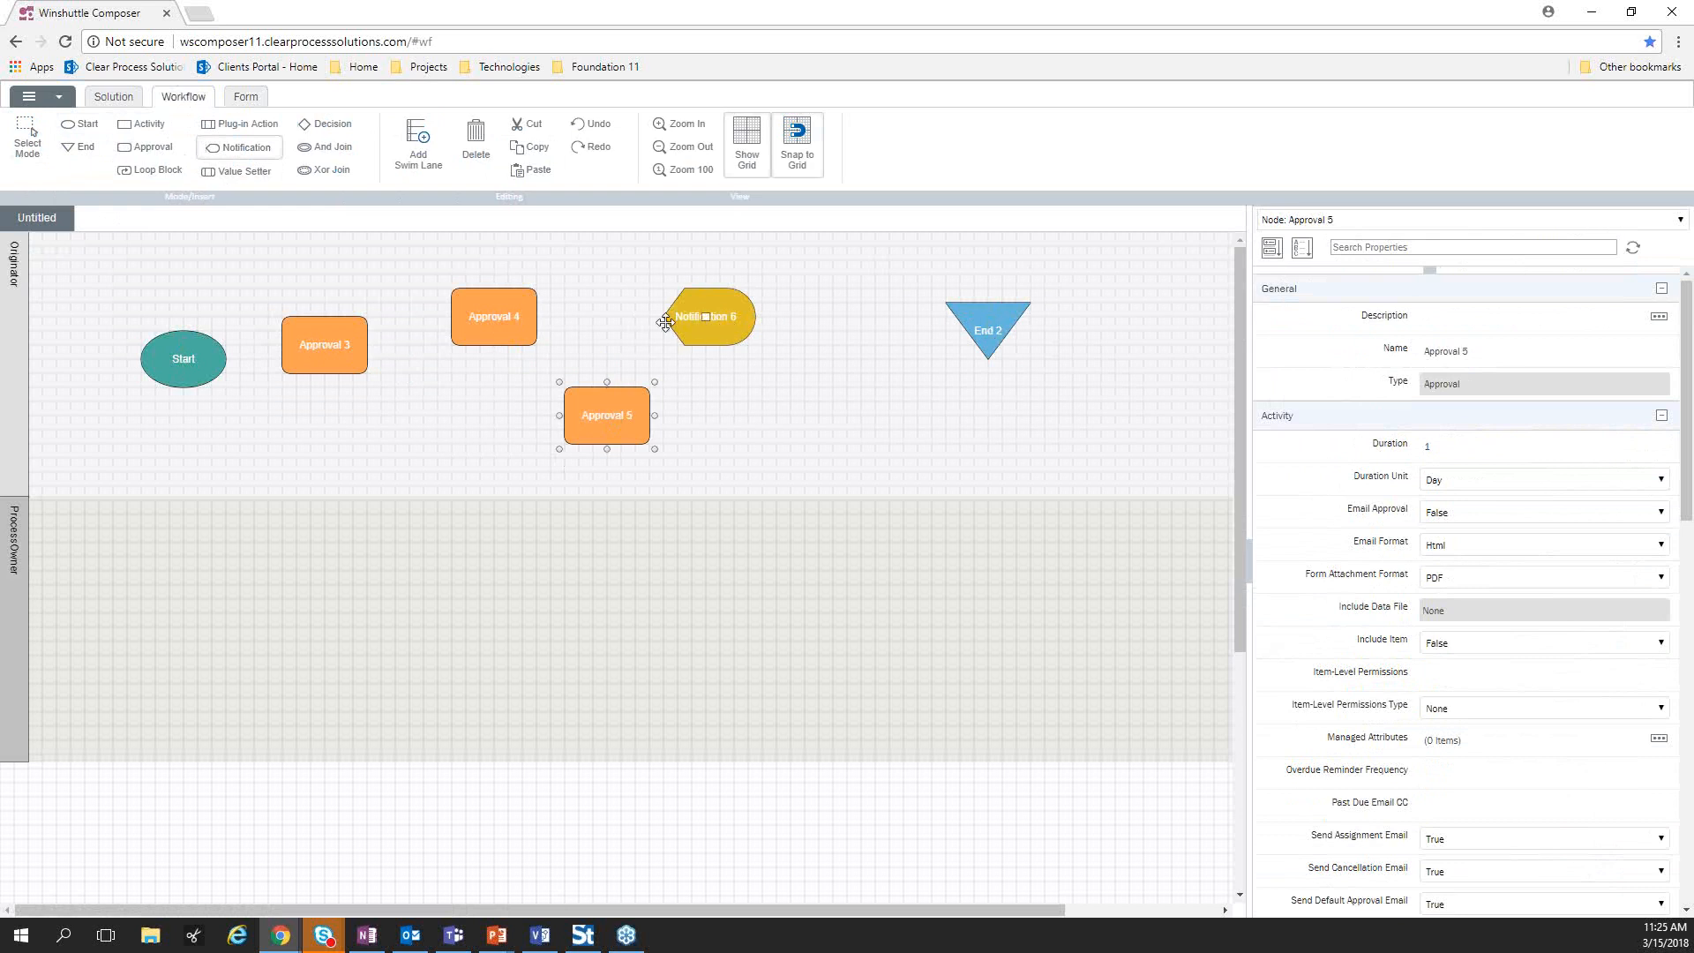
left_click(337, 342)
left_click(1487, 356)
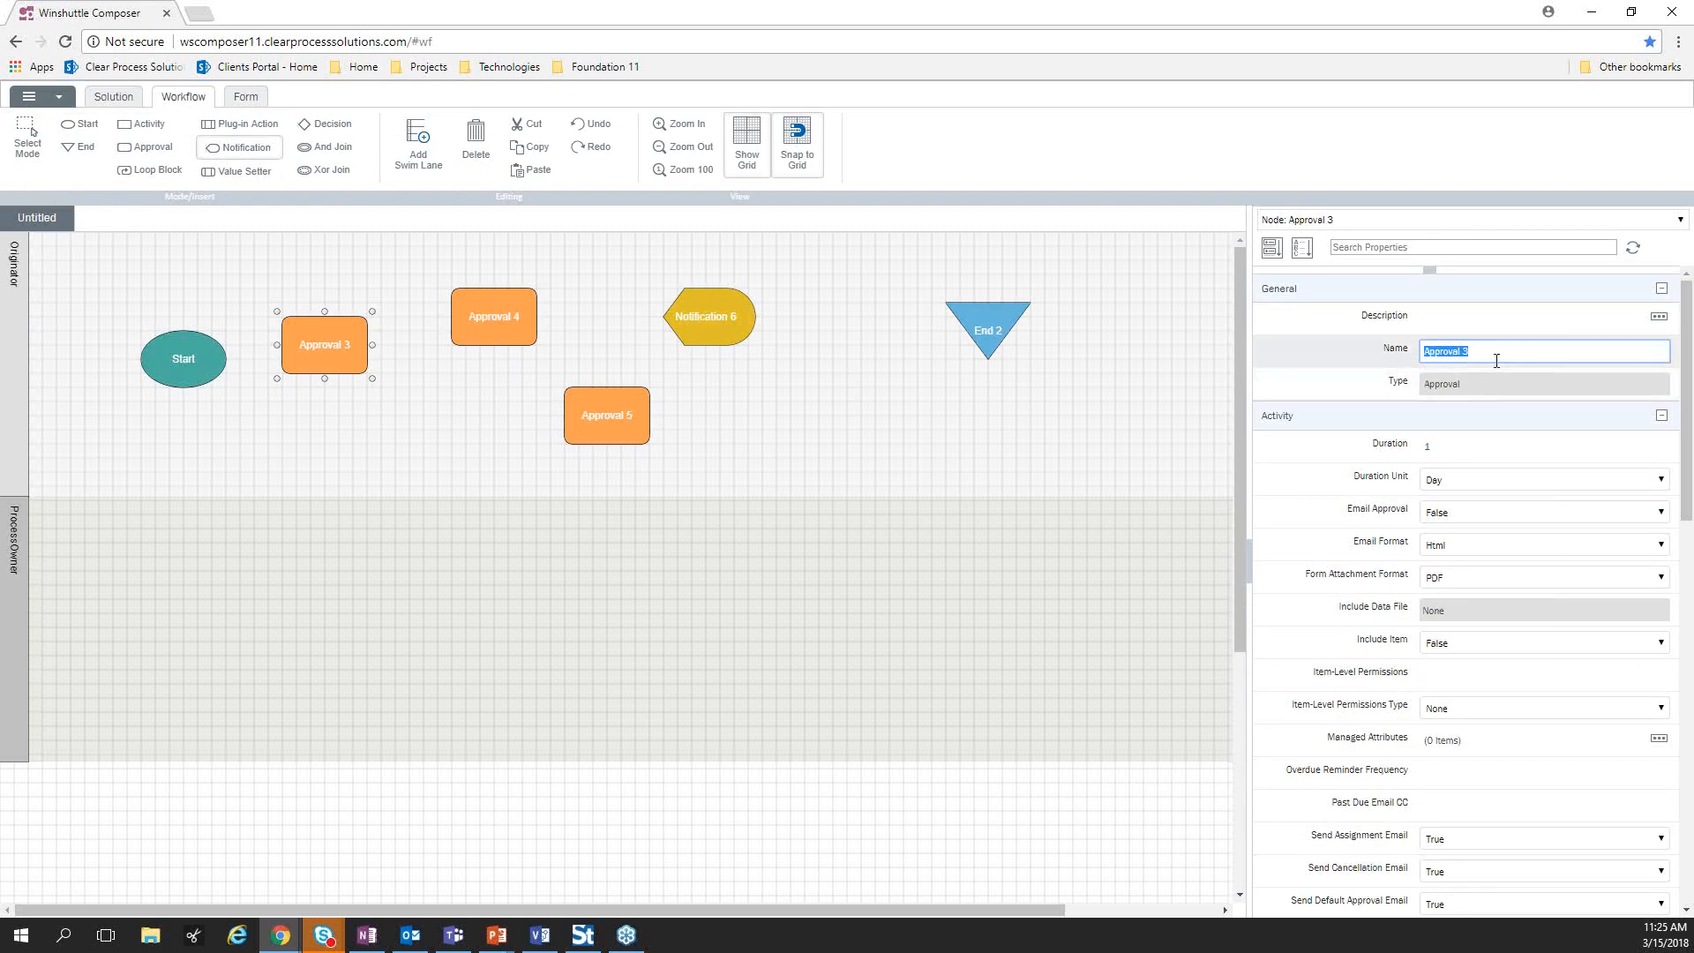
type("S")
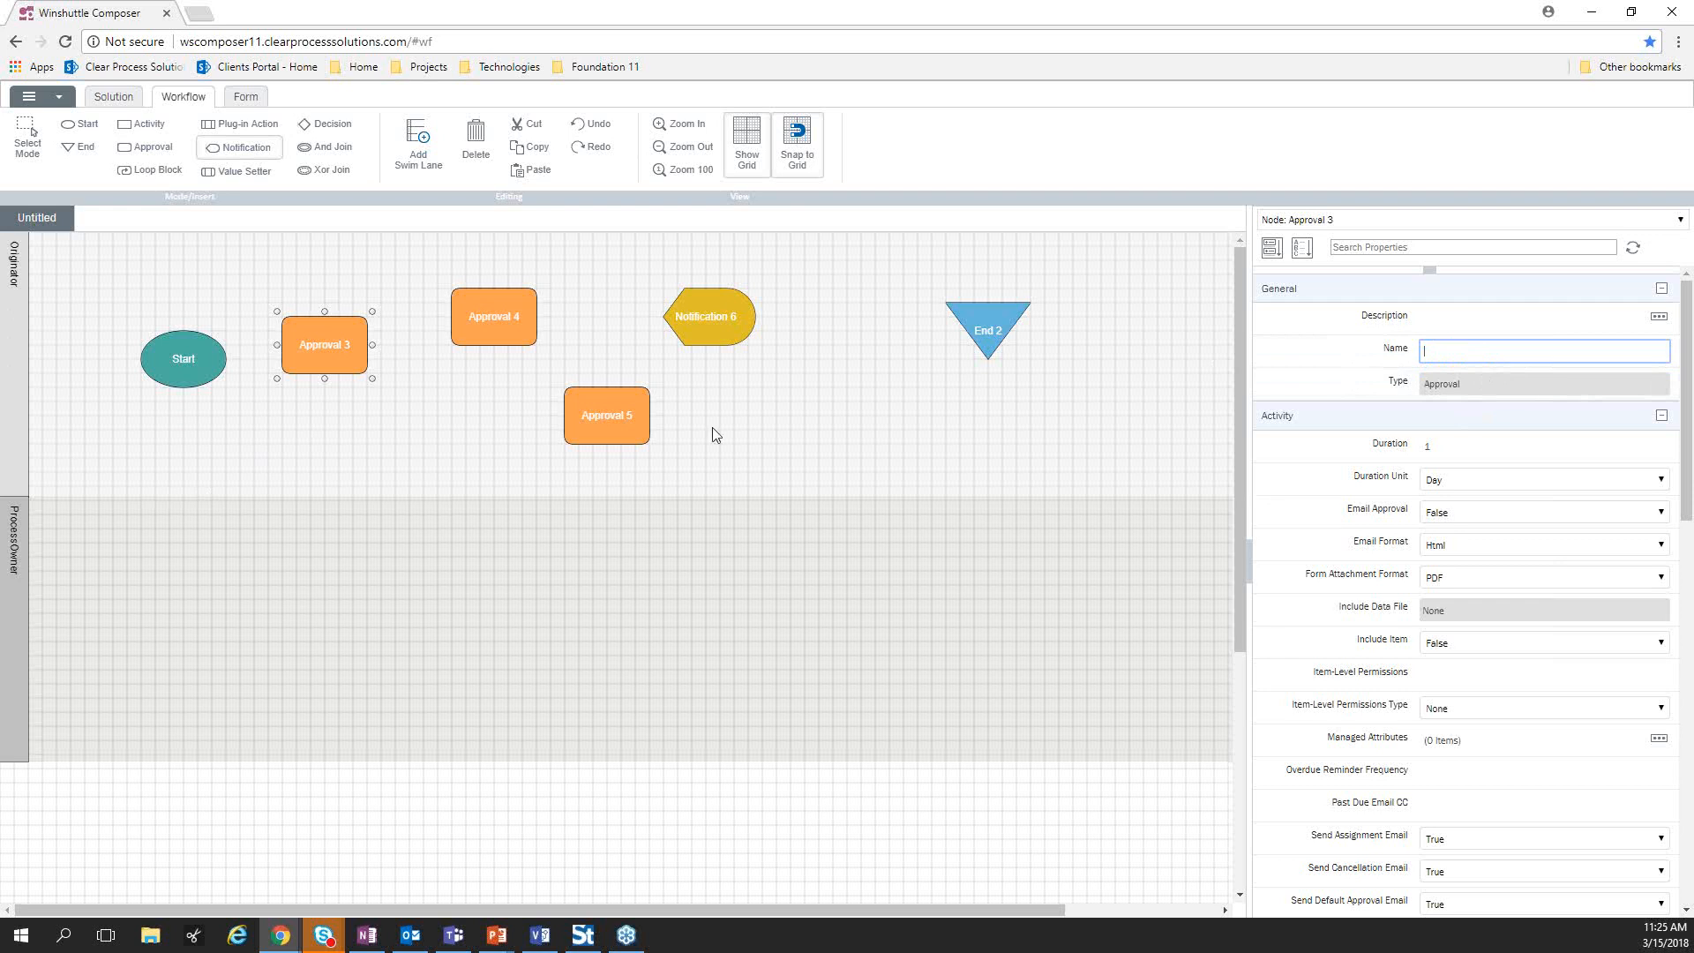
left_click(1513, 359)
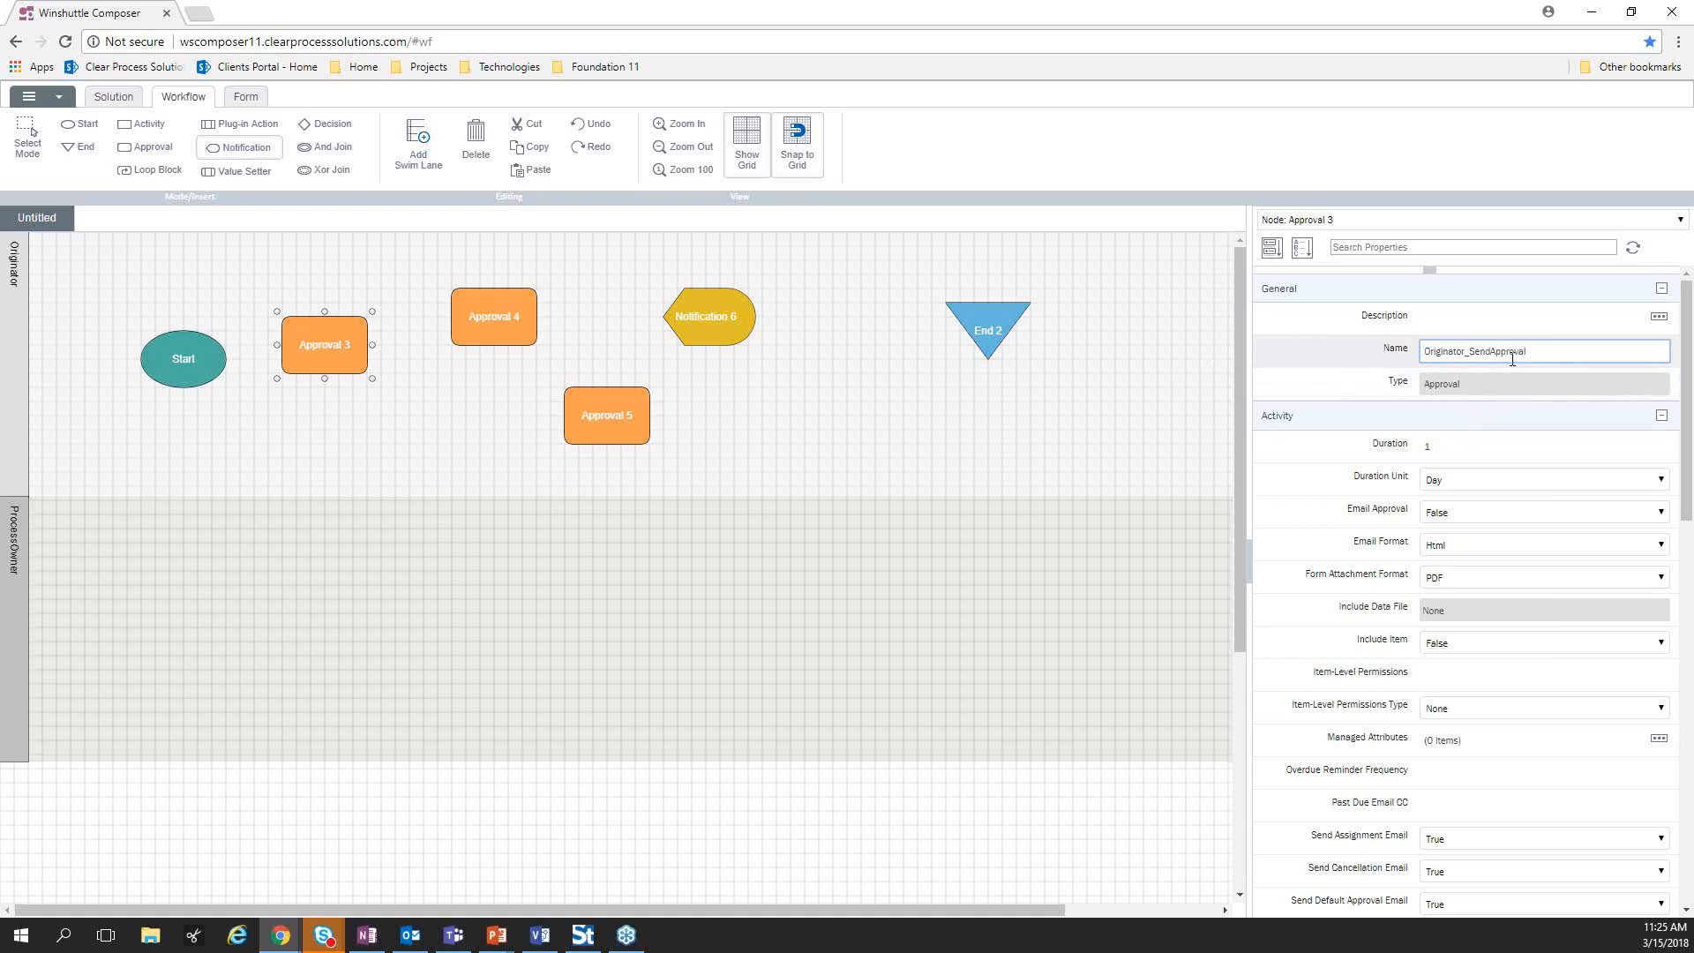
left_click(367, 416)
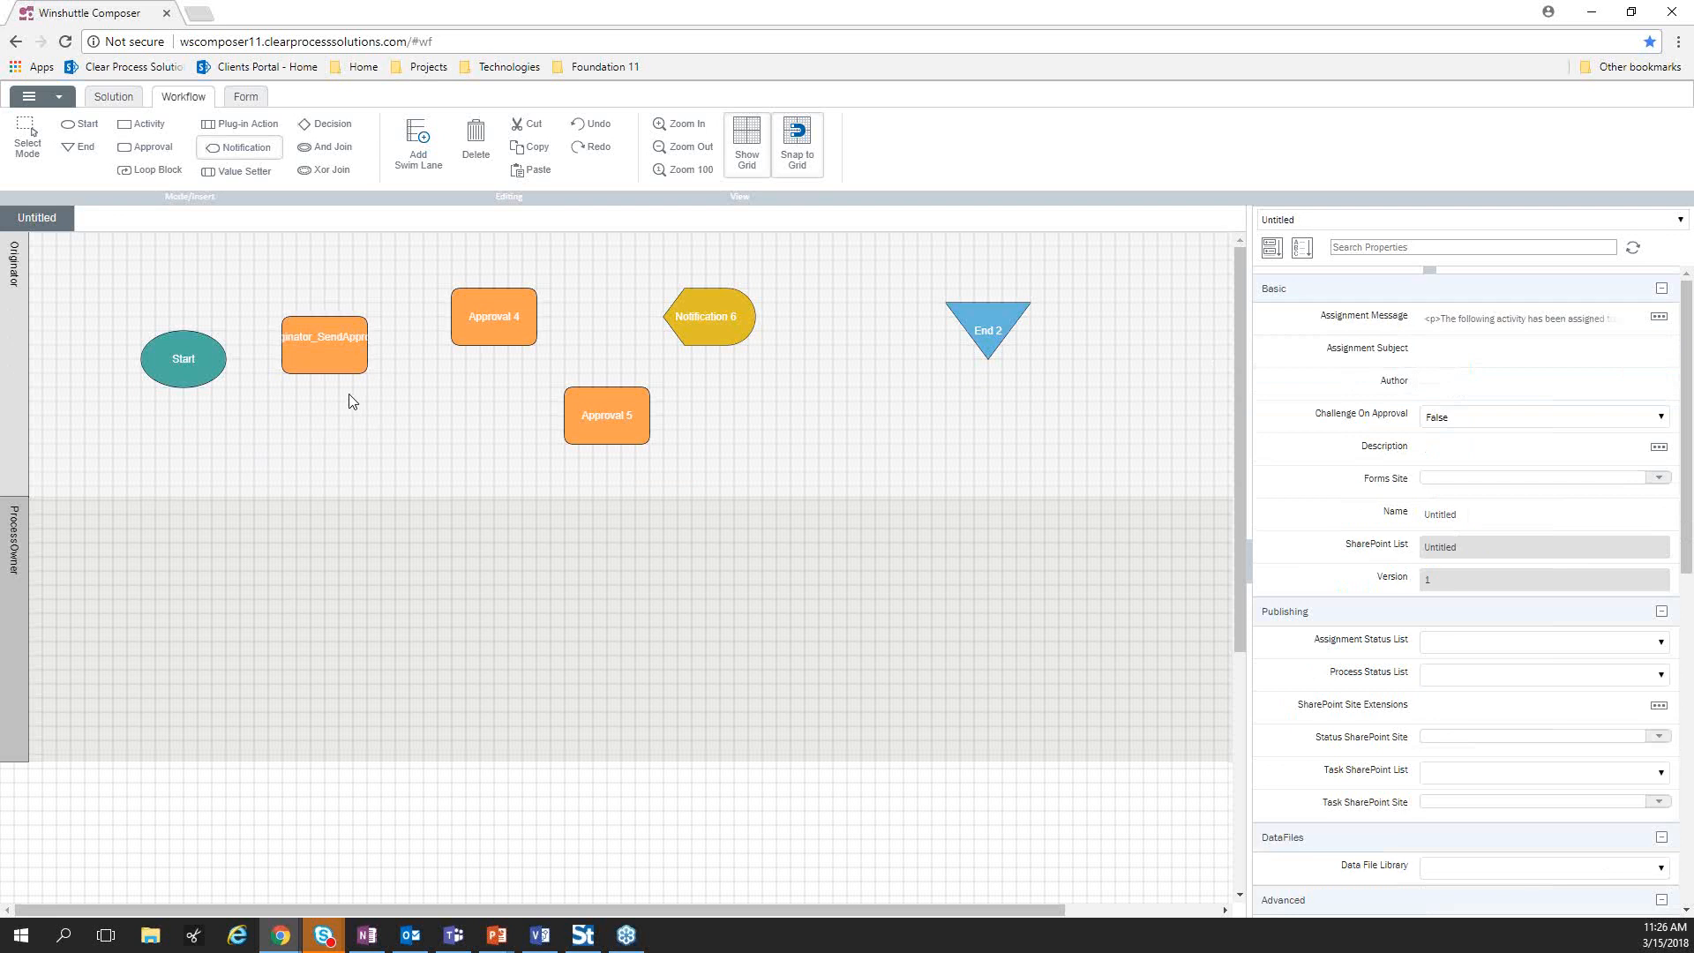
Change the approval node's name to the space-separated form Originator Send Approval so it wraps inside the shape
left_click(362, 362)
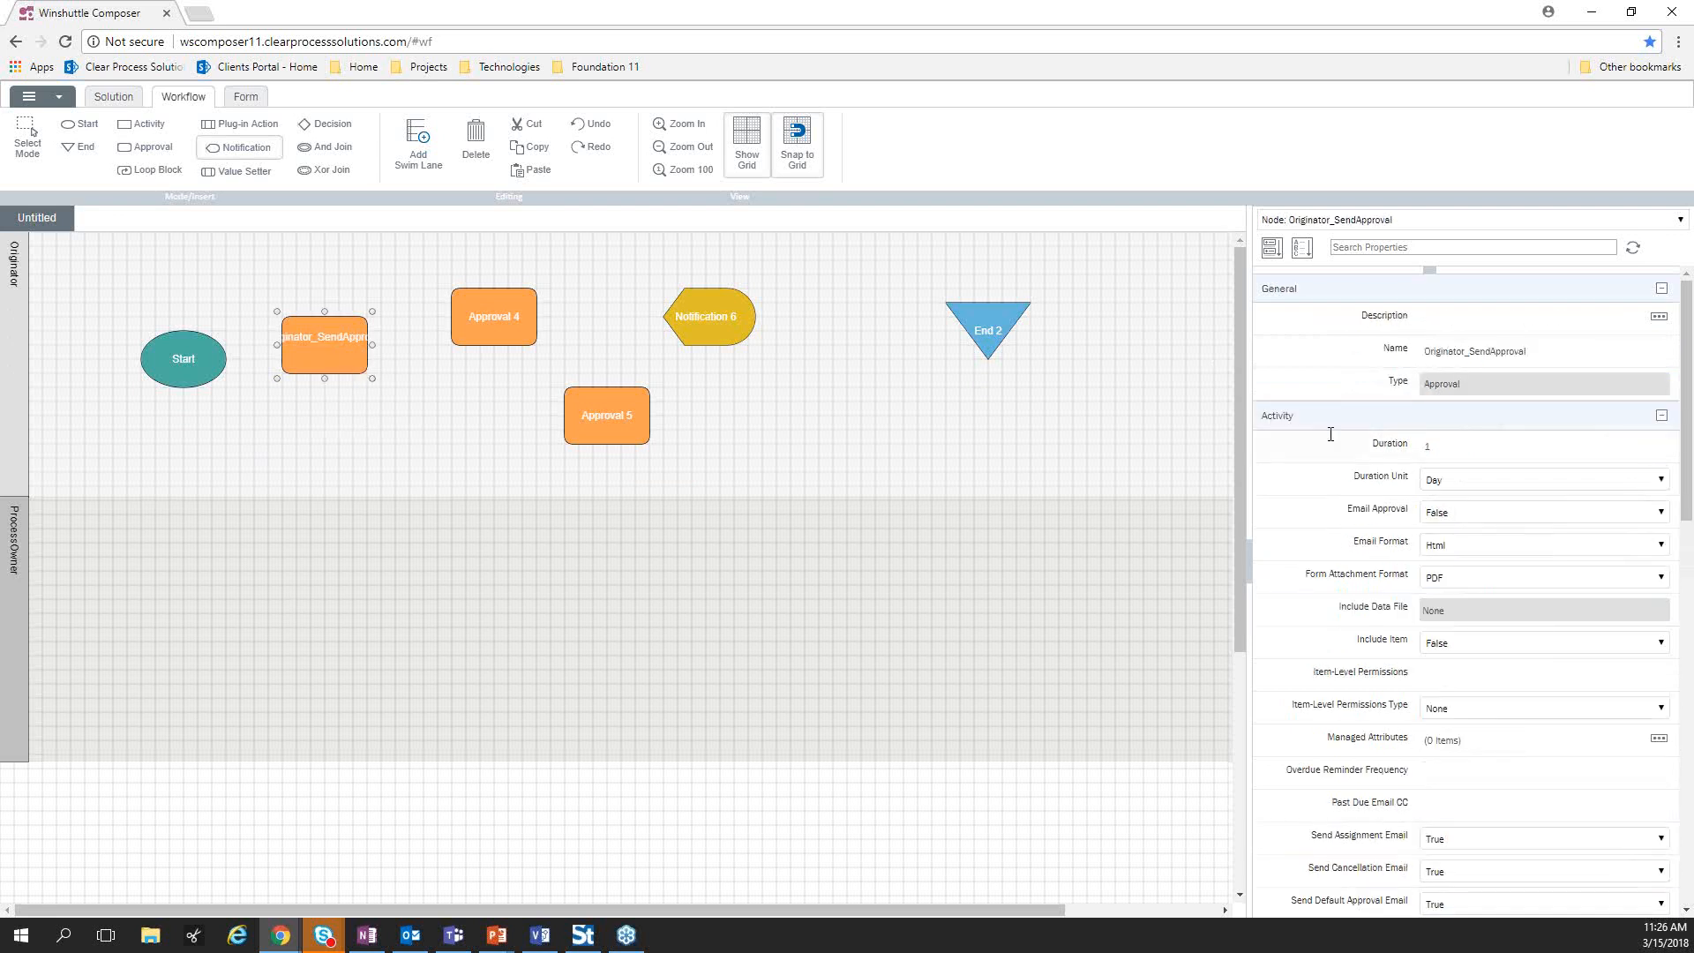
left_click(1472, 353)
key("BackSpace")
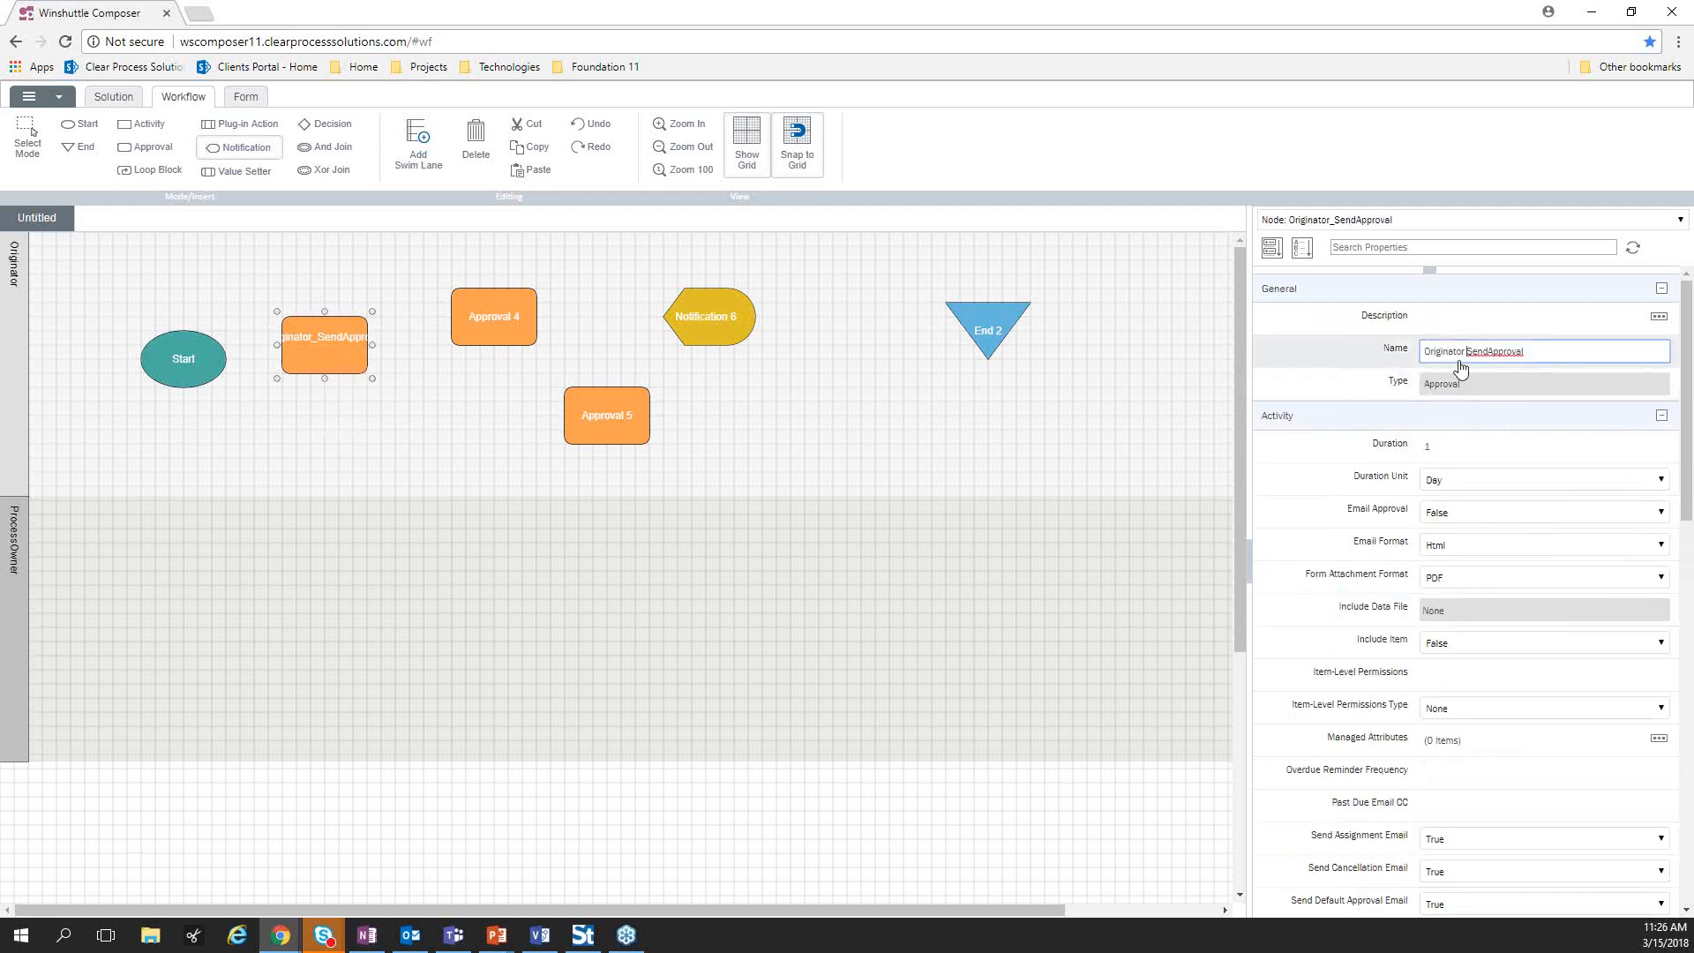
left_click(1490, 351)
key("Return")
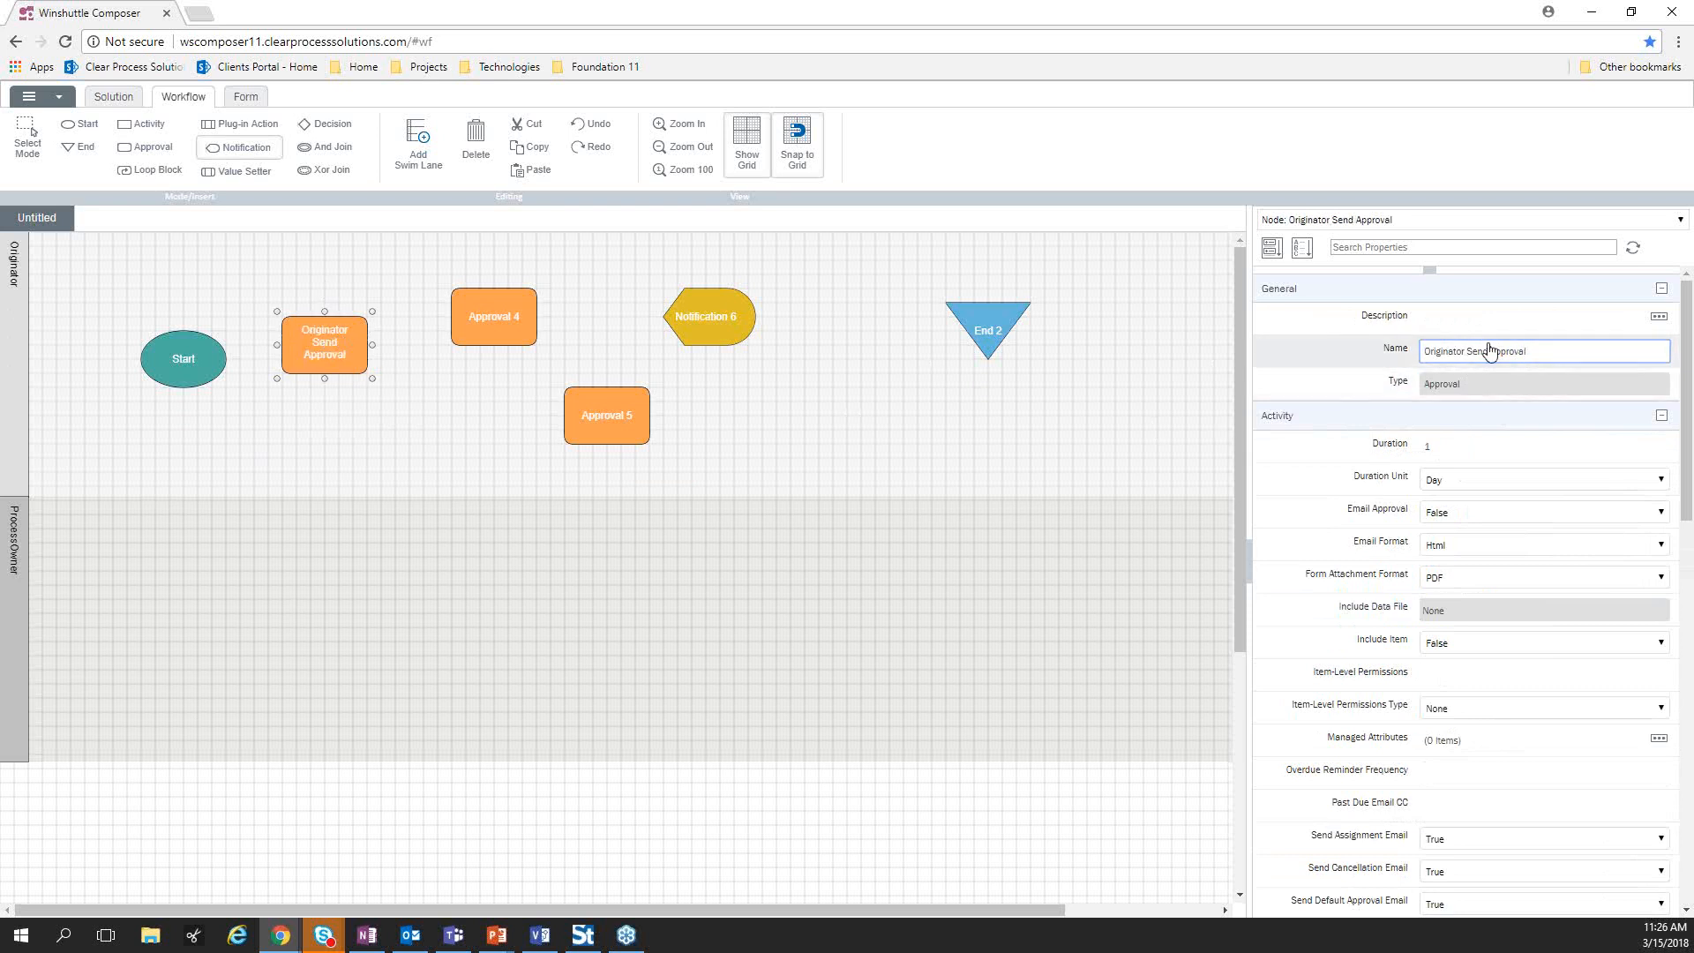
left_click(929, 481)
left_click(284, 338)
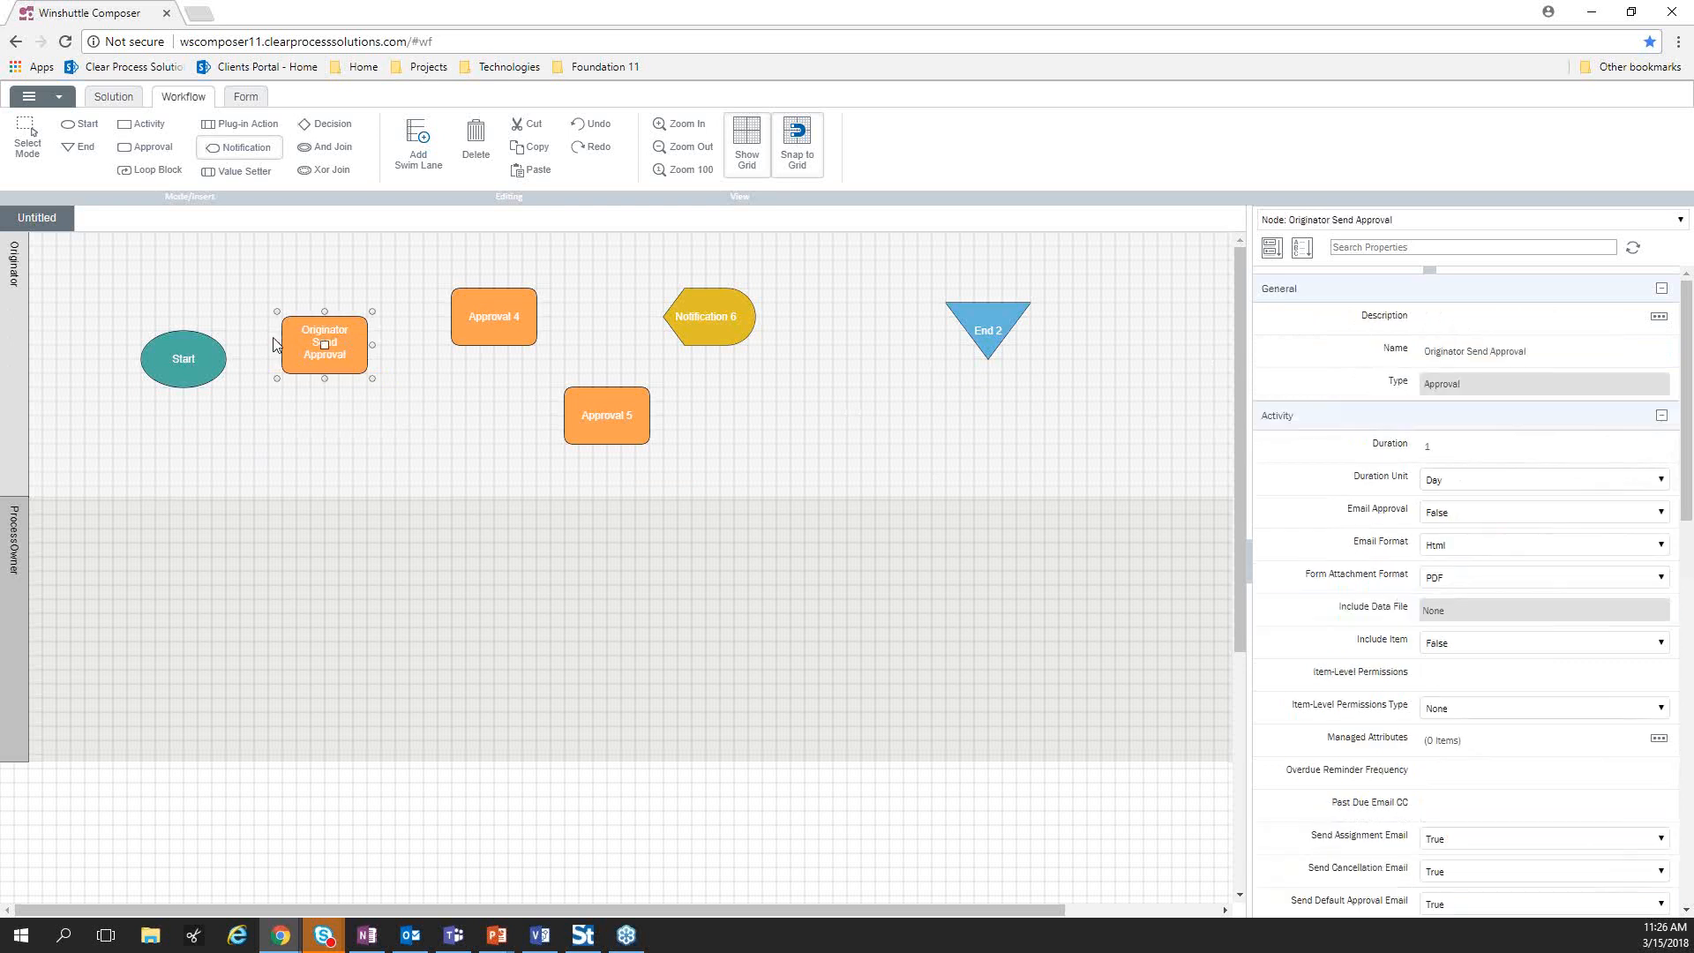
Add two more Notification nodes to the Originator lane, and move Approval 5 and Notification 7 closer to the Start node
left_click(692, 333)
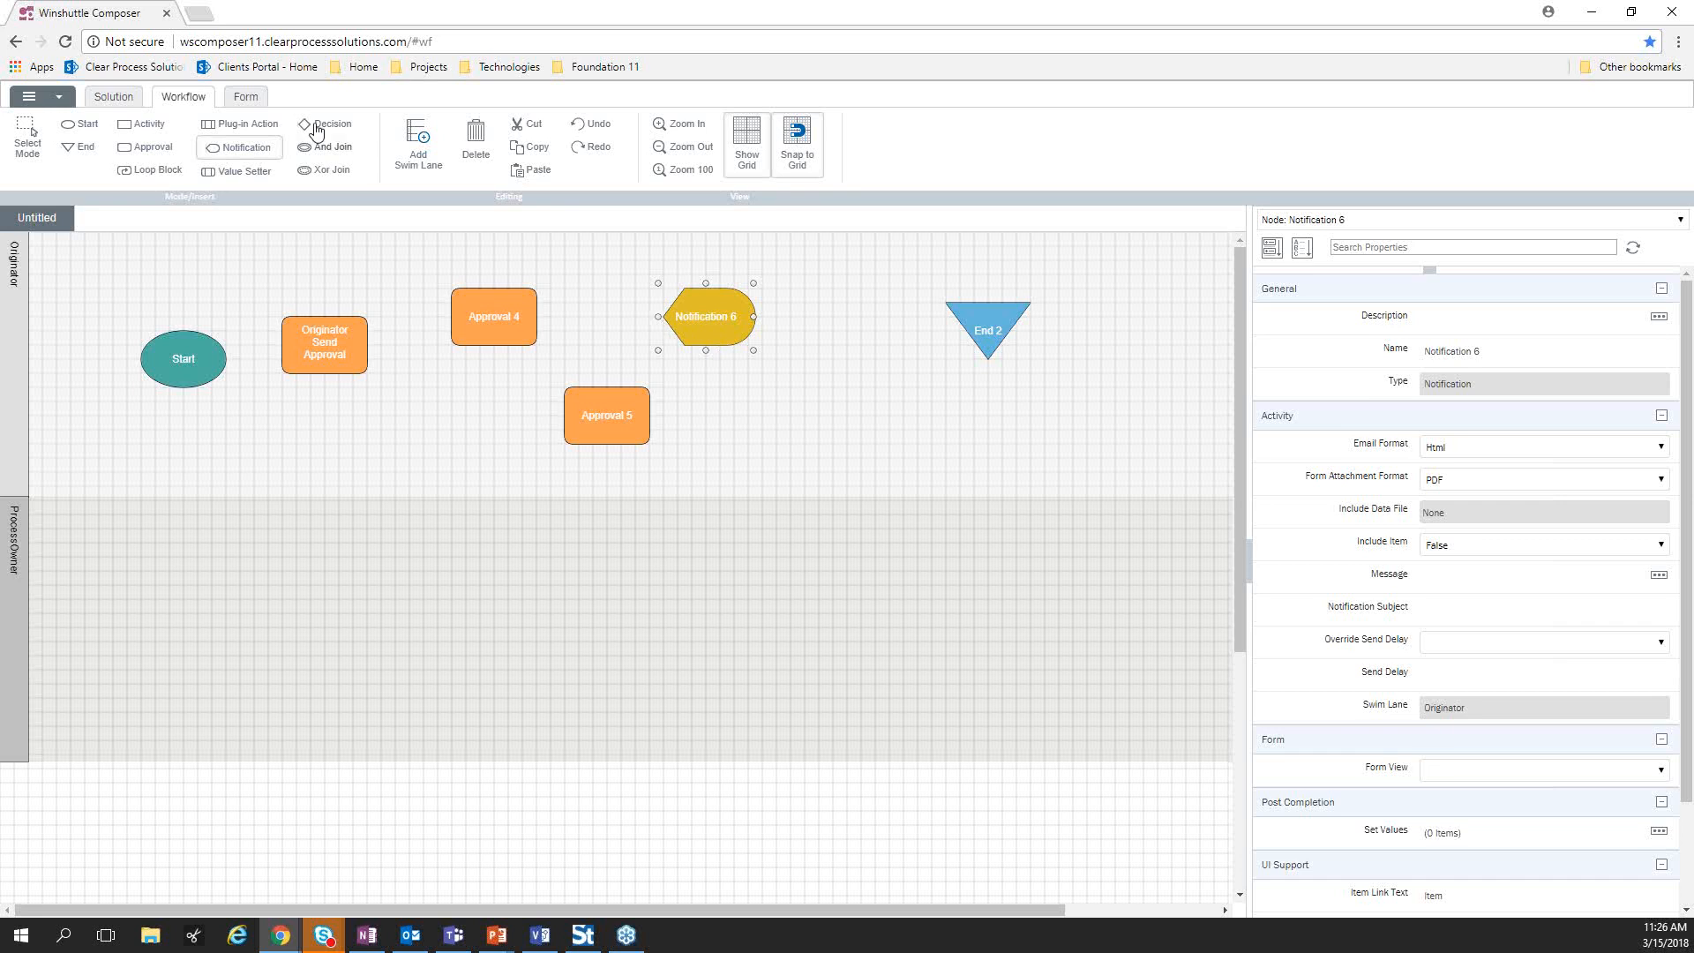
left_click(238, 150)
left_click(822, 457)
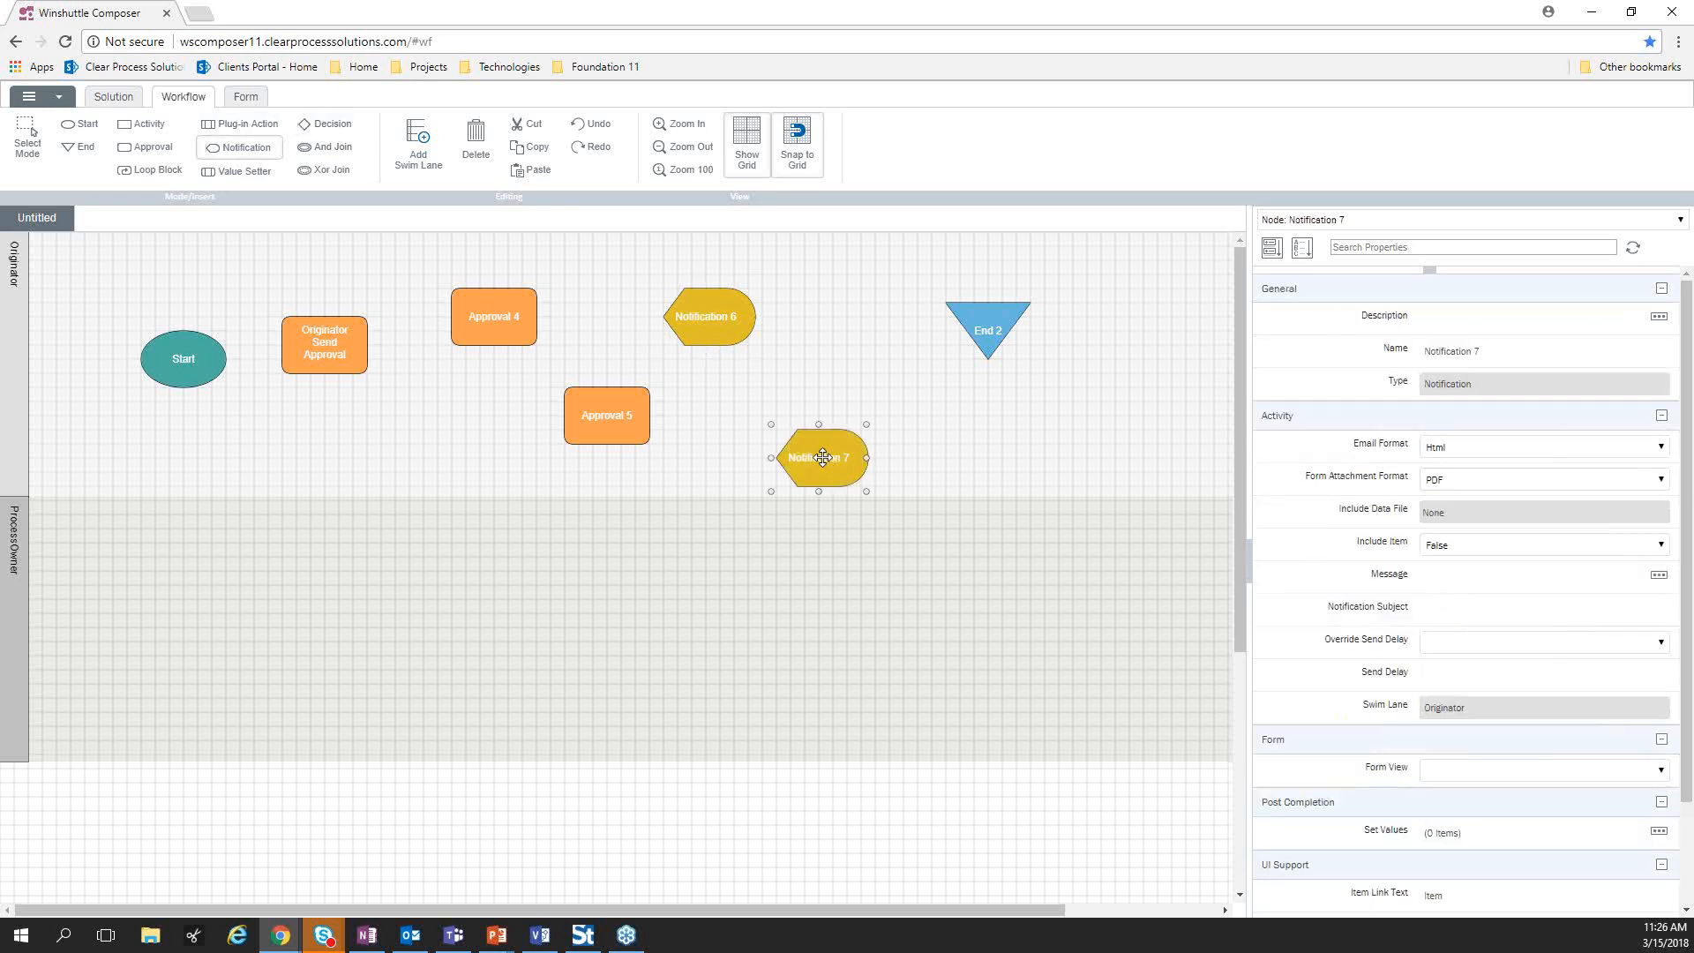
left_click(845, 361)
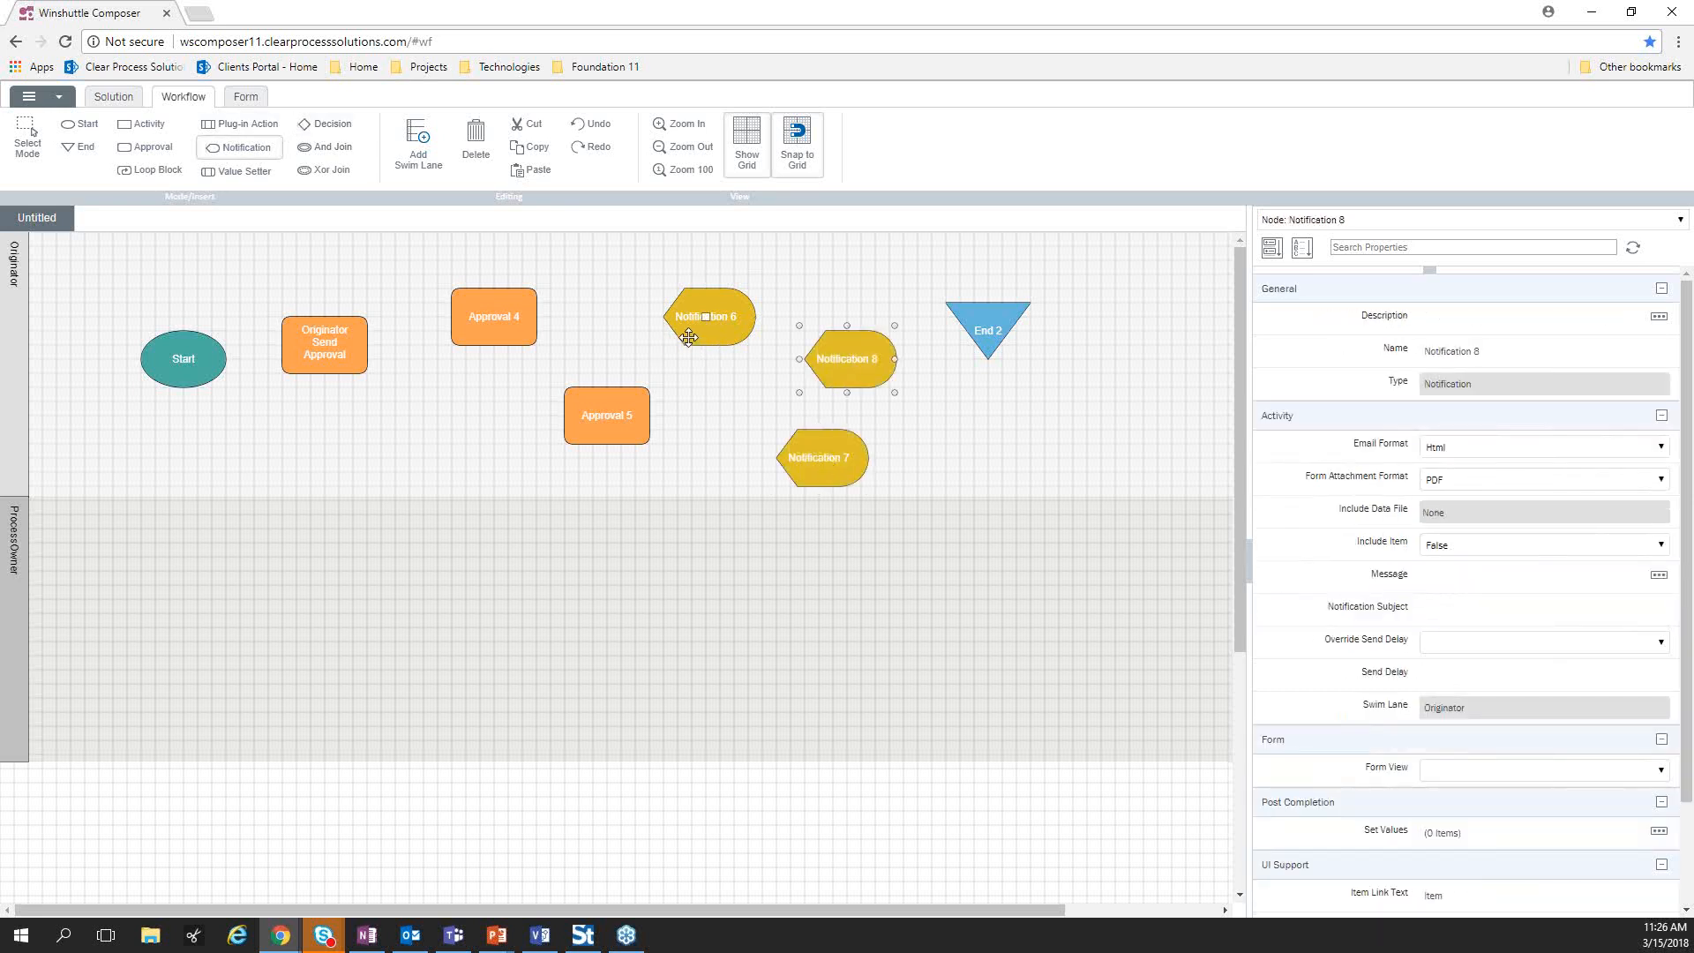
left_click_drag(607, 401, 465, 402)
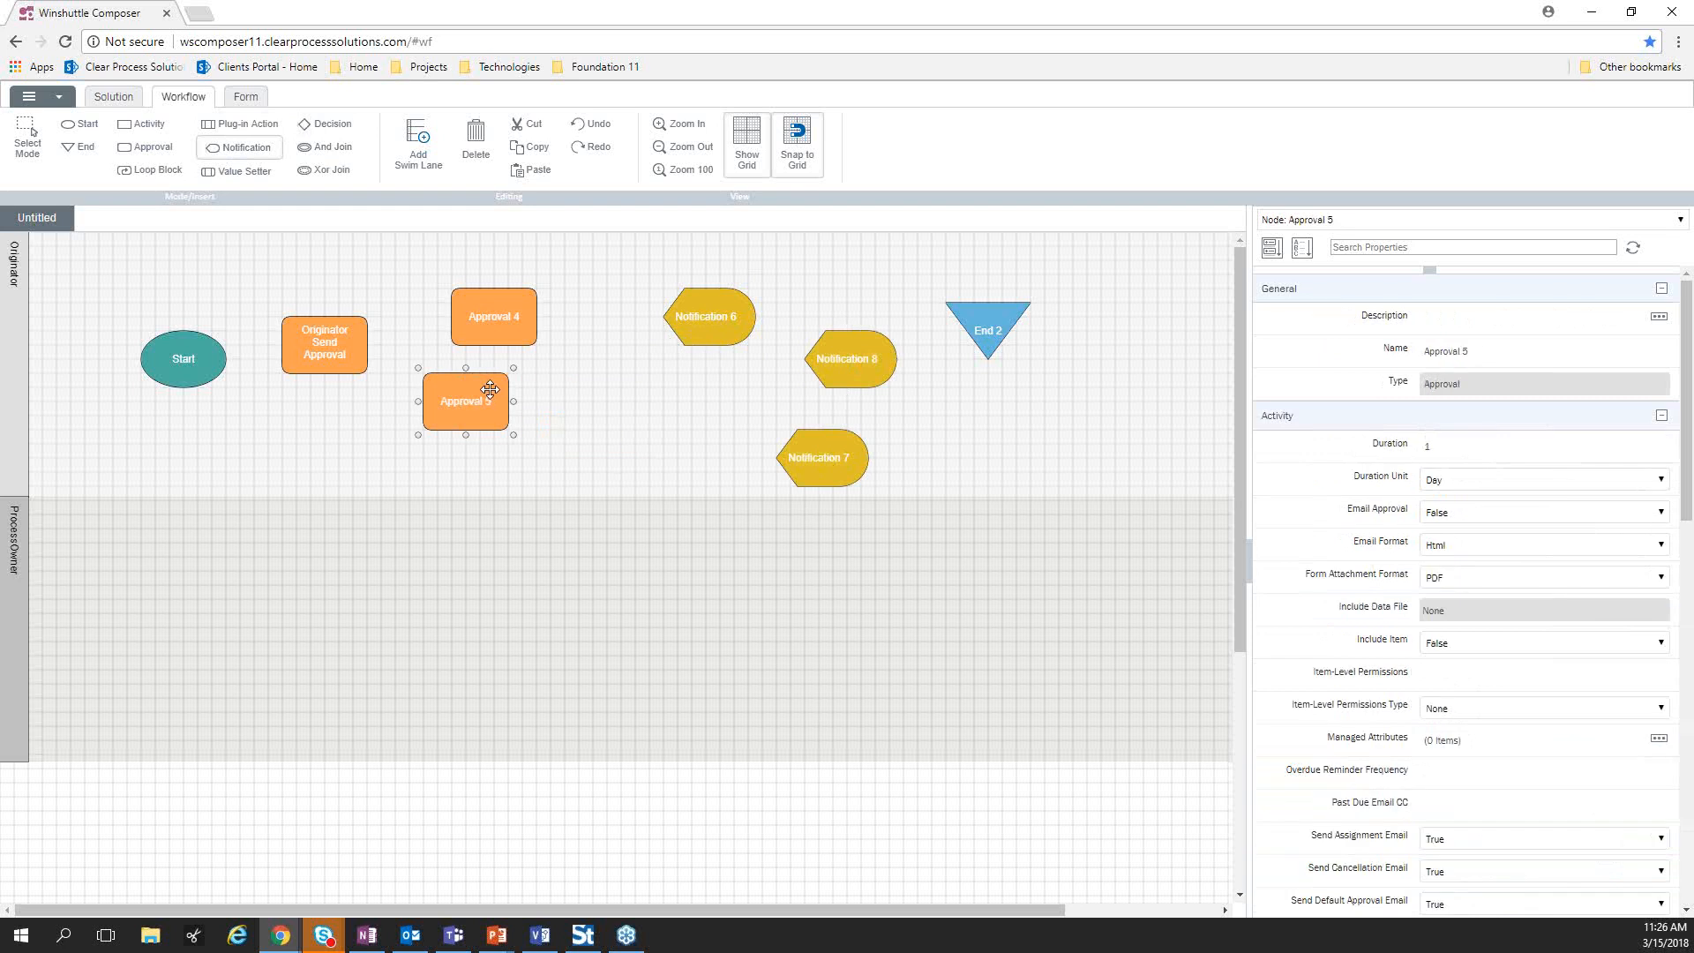
left_click_drag(832, 462, 659, 433)
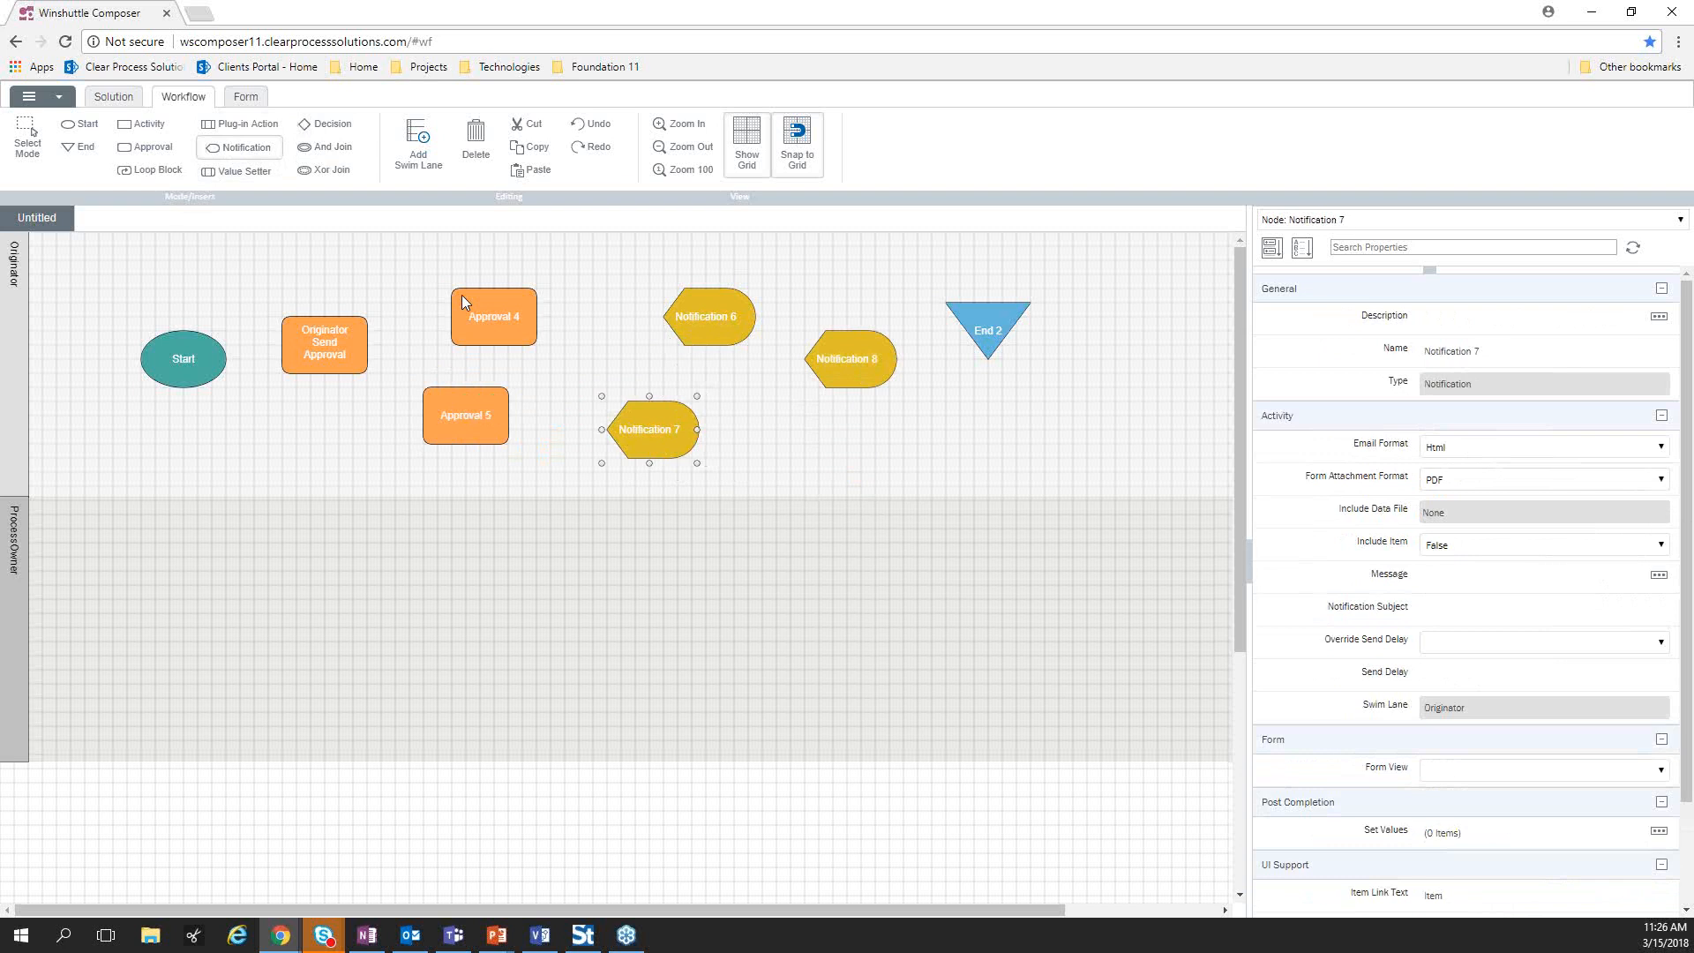
Open the JavaScript code of the solution for editing
left_click(243, 97)
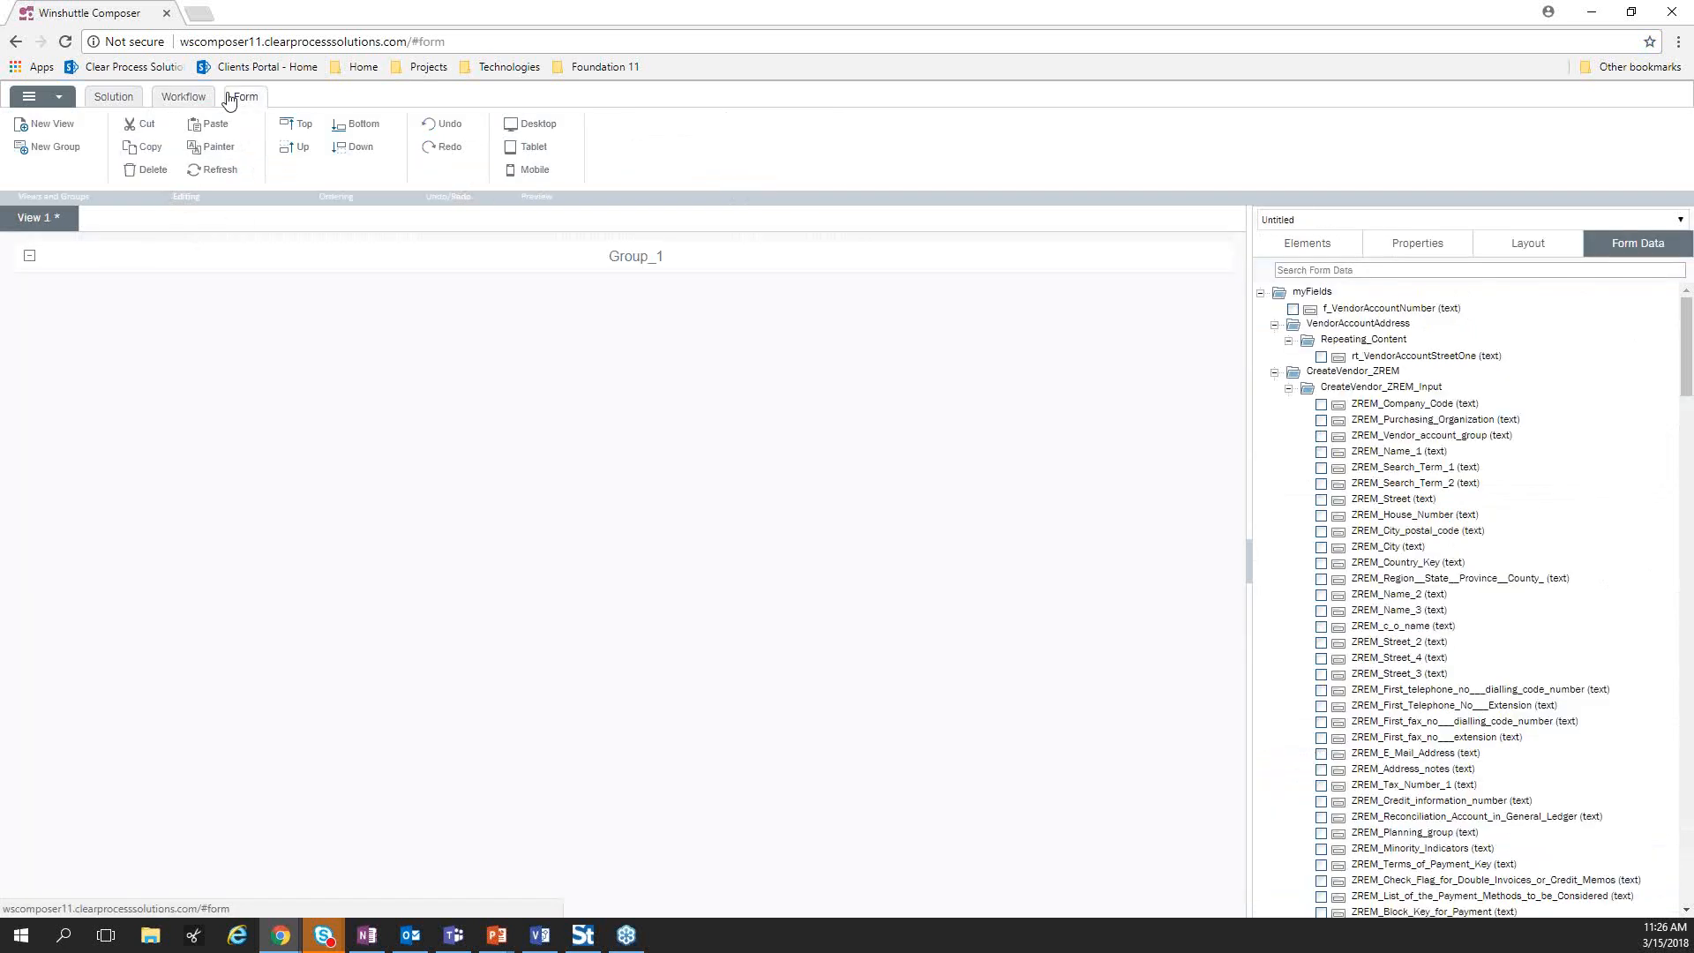
left_click(184, 99)
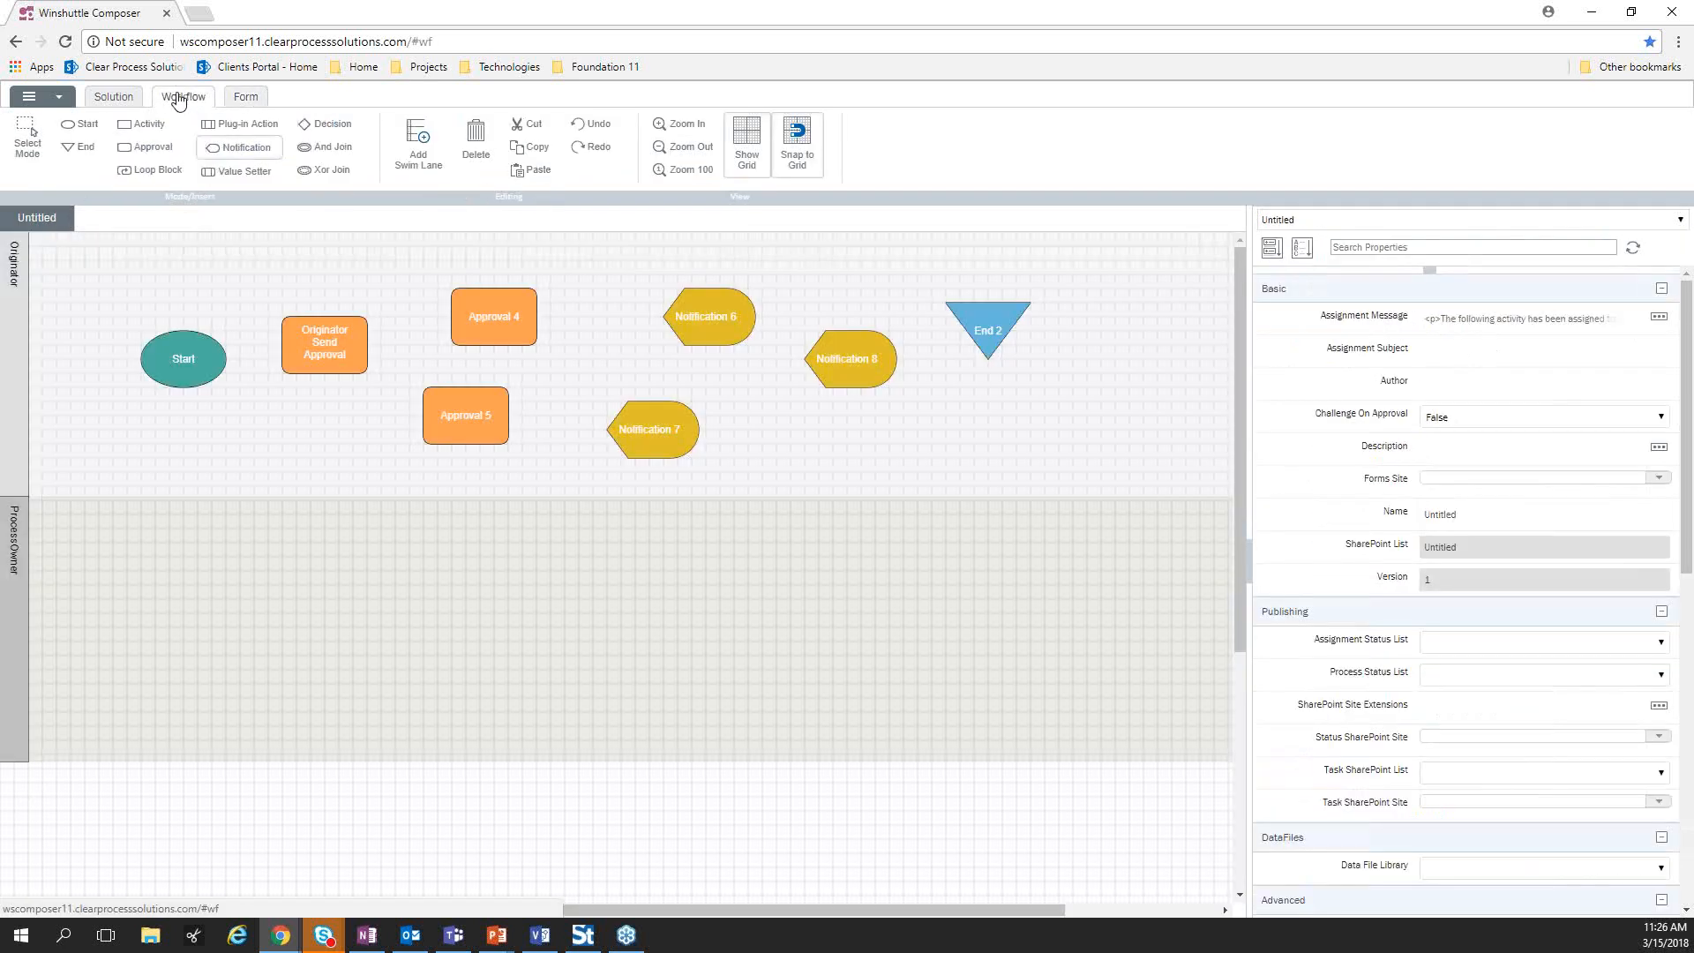
left_click(104, 96)
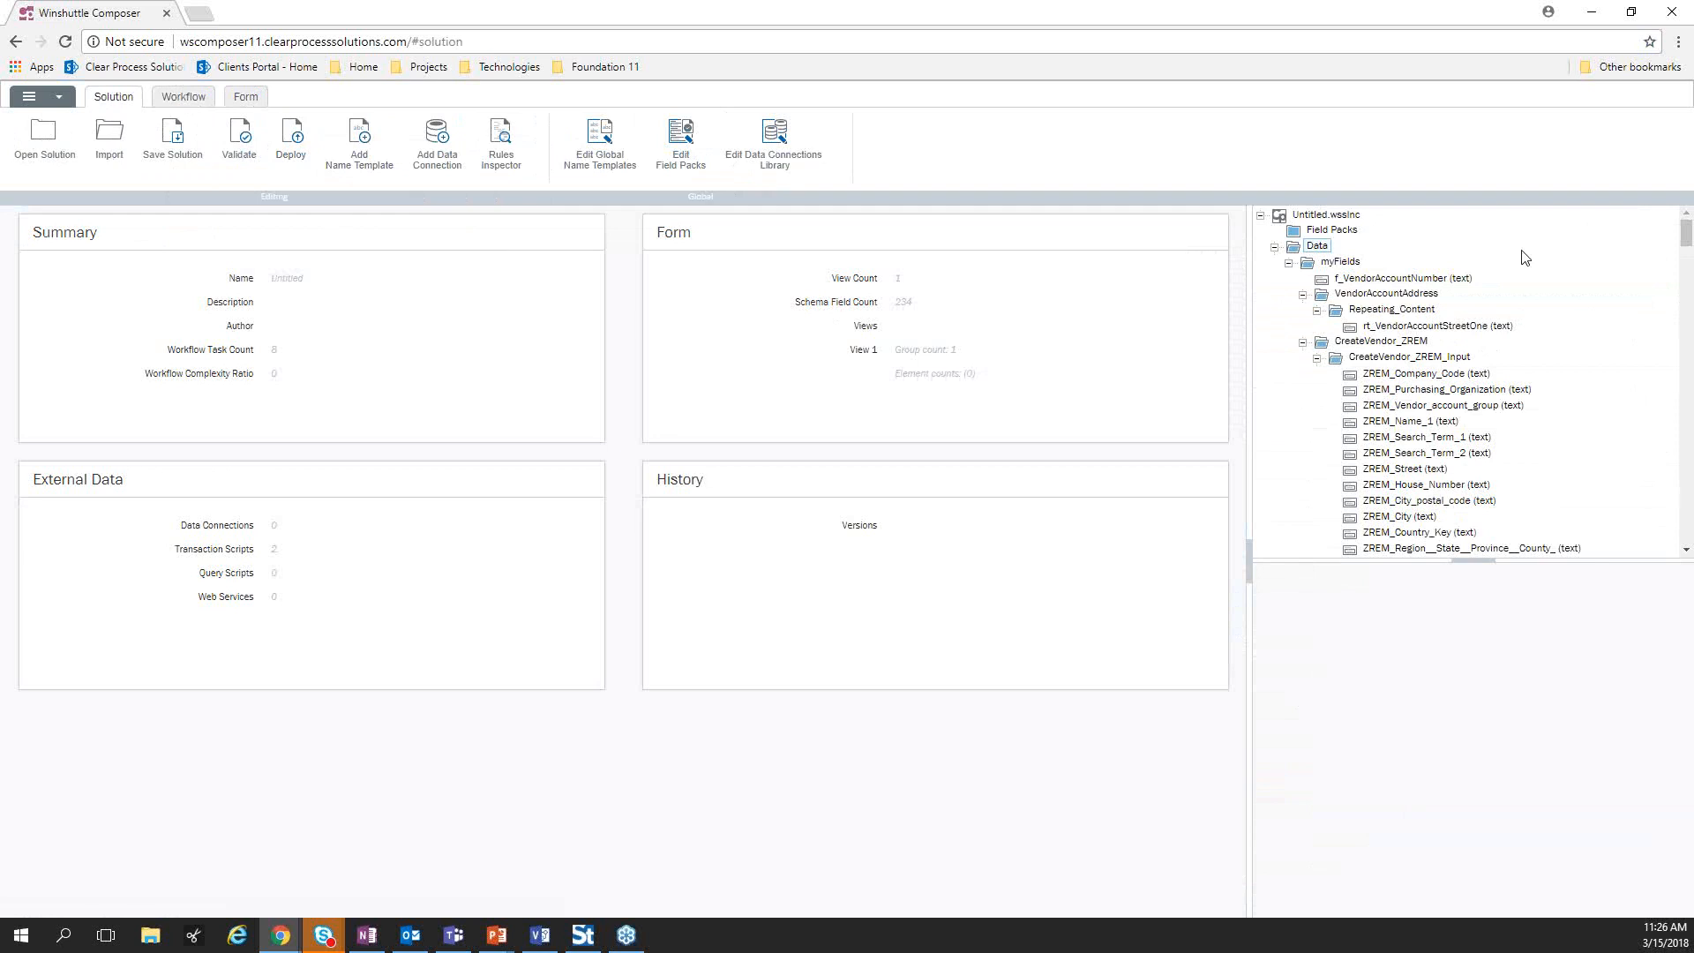
left_click_drag(1684, 232, 1656, 551)
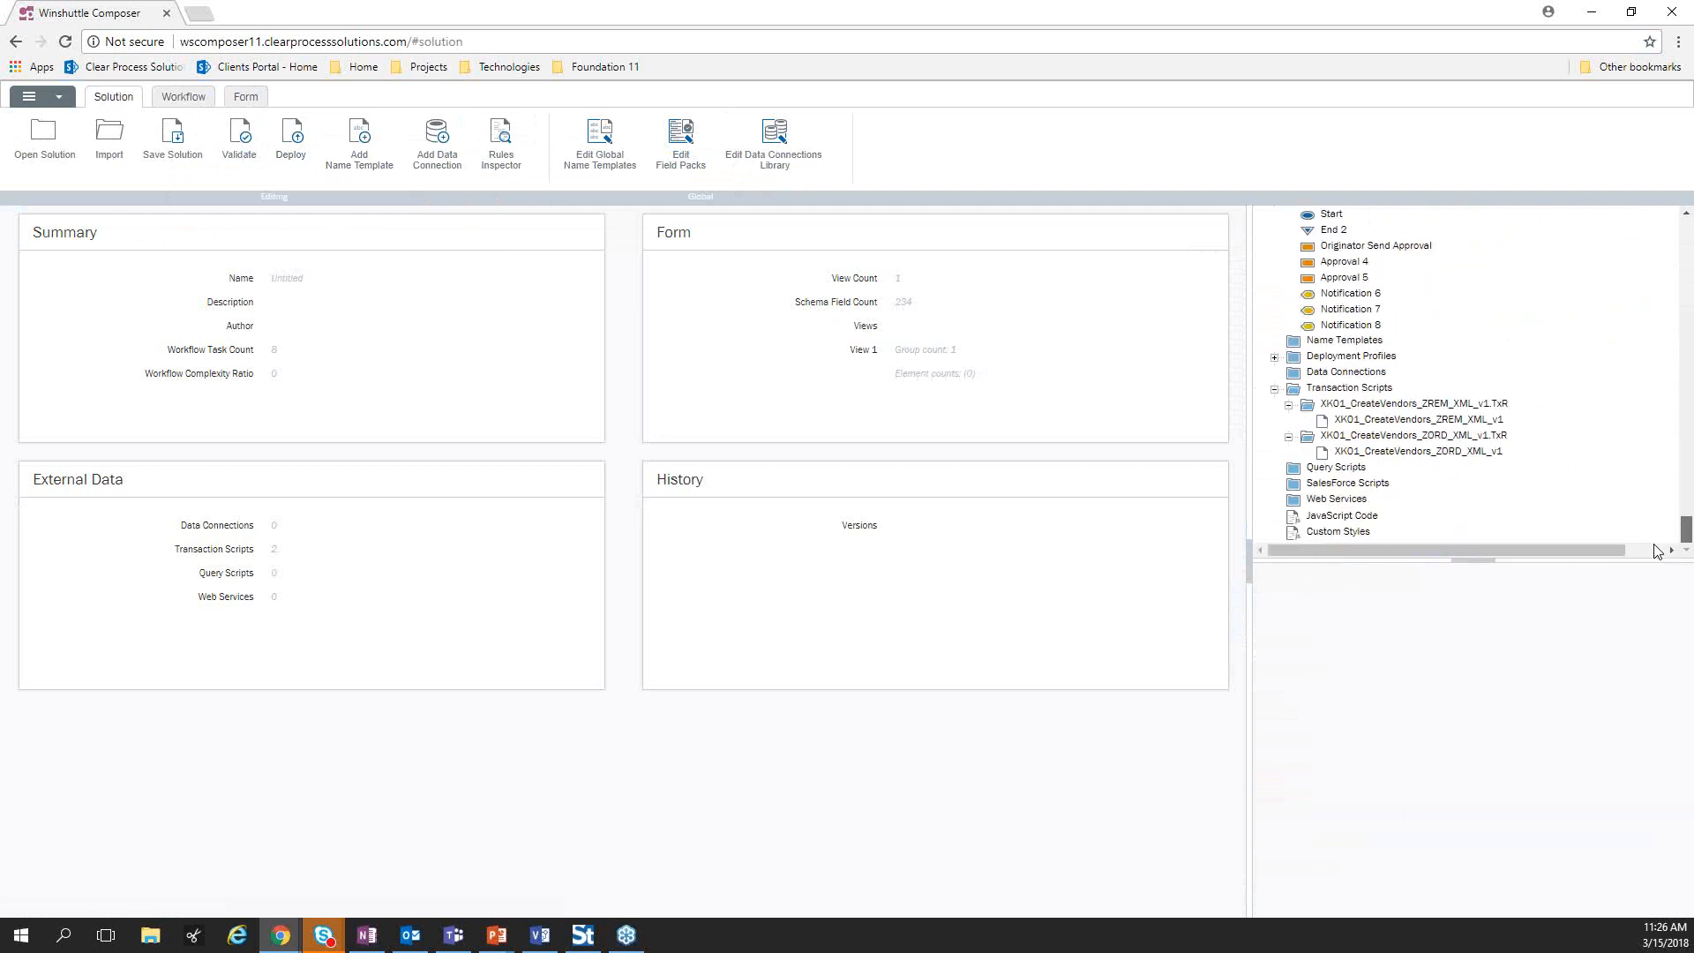
left_click(1341, 519)
right_click(1341, 519)
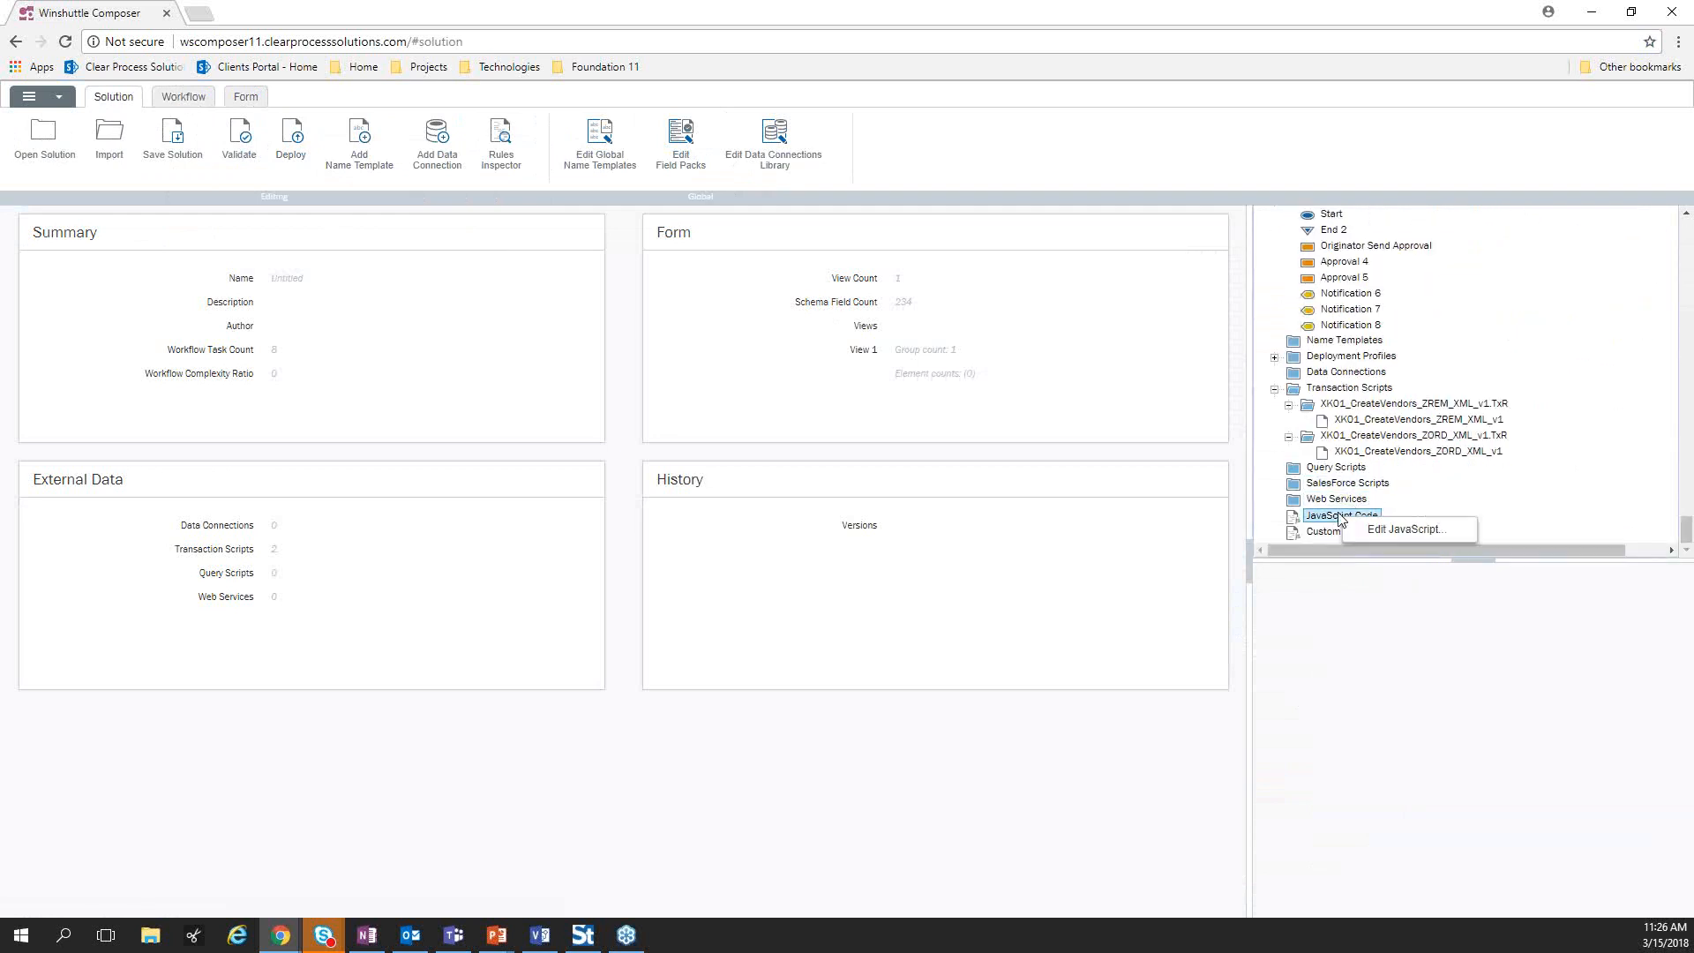
left_click(1422, 532)
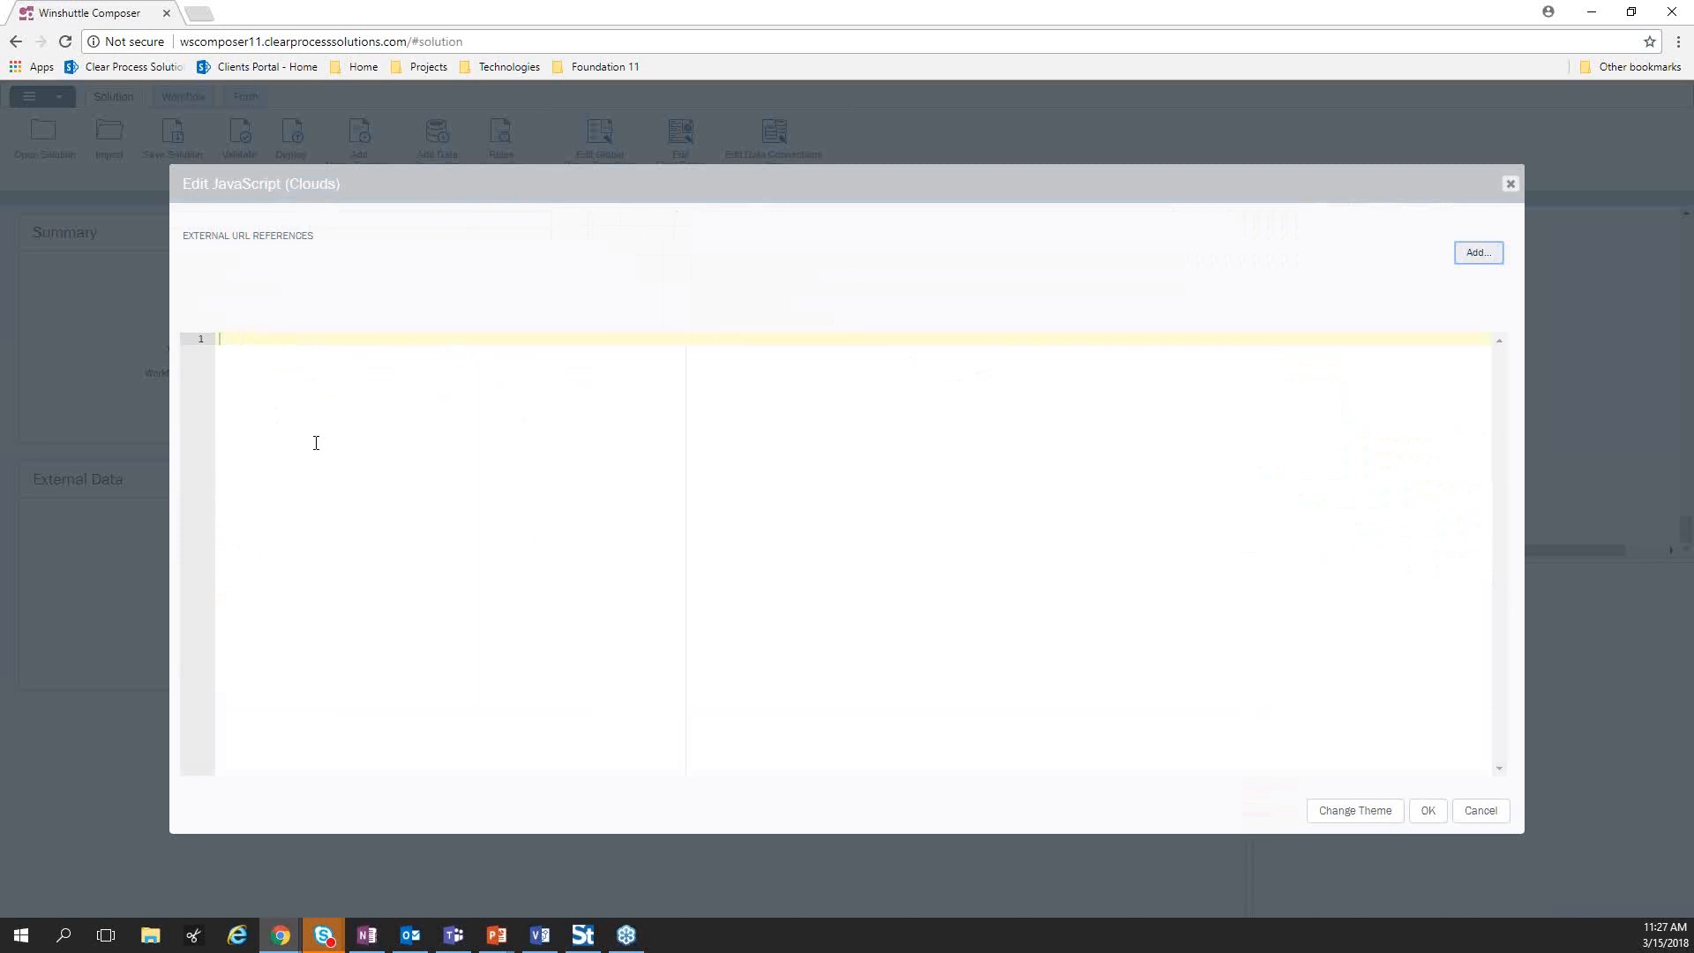
Write the function header "function GetBankInfo()" on the first line of the JavaScript code
left_click(332, 343)
type("Get")
type("BankInfo")
type("function")
key("Right")
key("Right")
key("Right")
key("Right")
type("()")
key("Return")
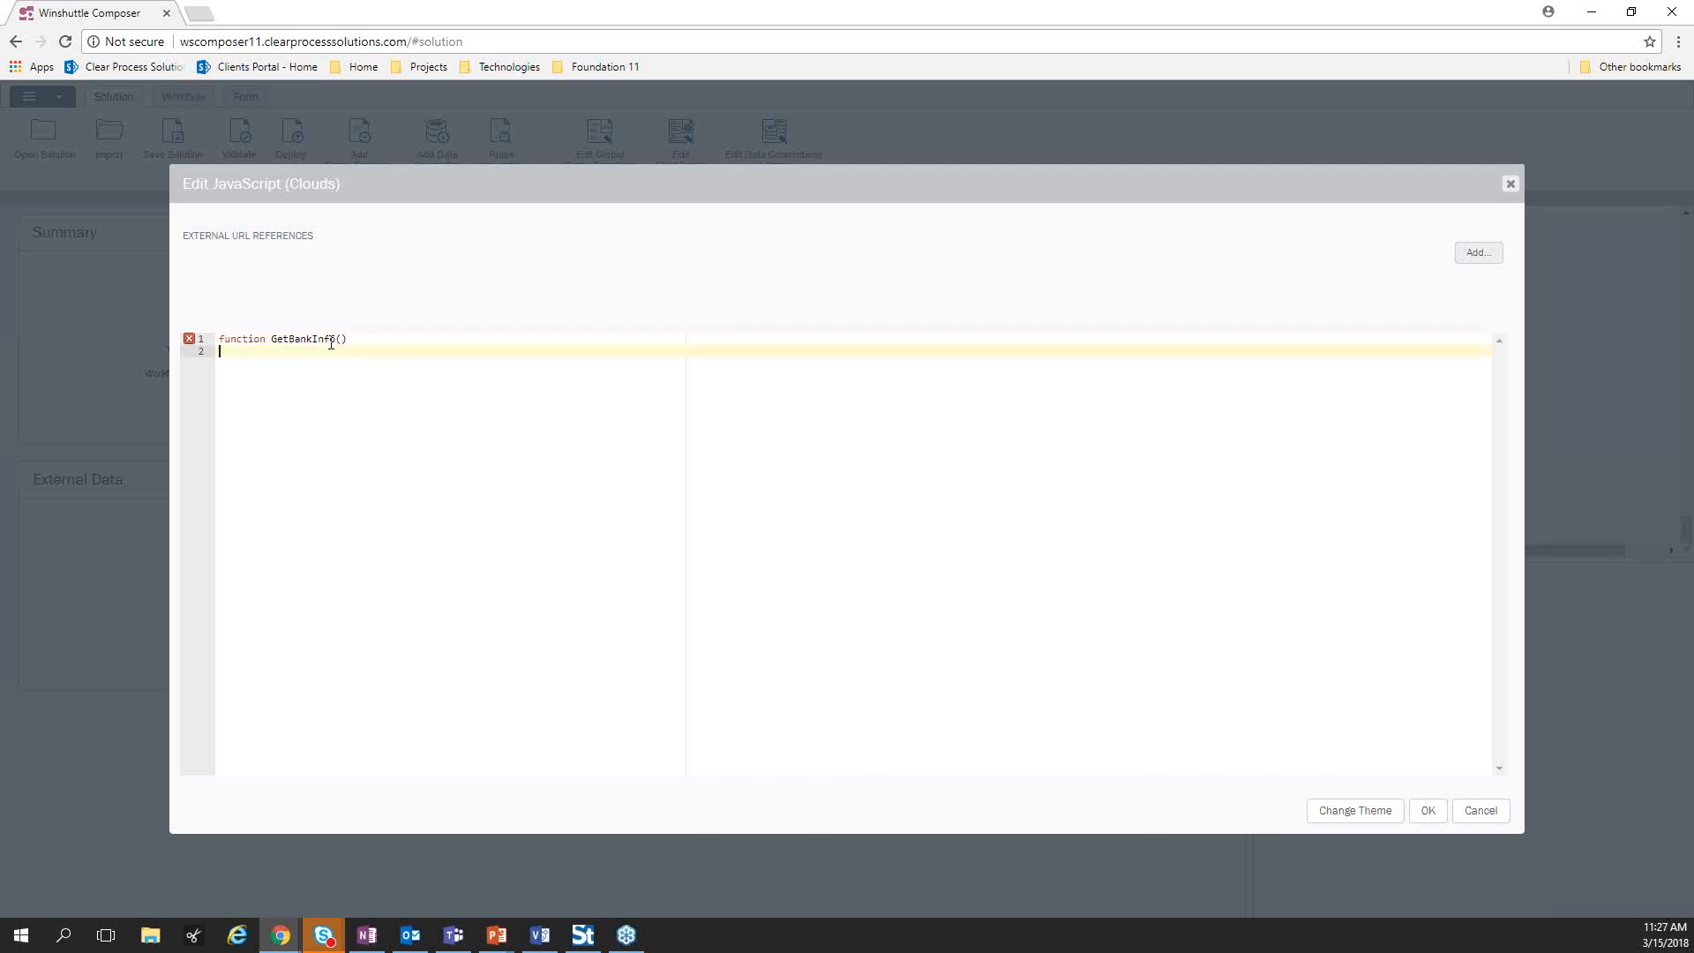
Add the line "var= routingRouting" below the function header and discard the JavaScript edits
key("Return")
type("var")
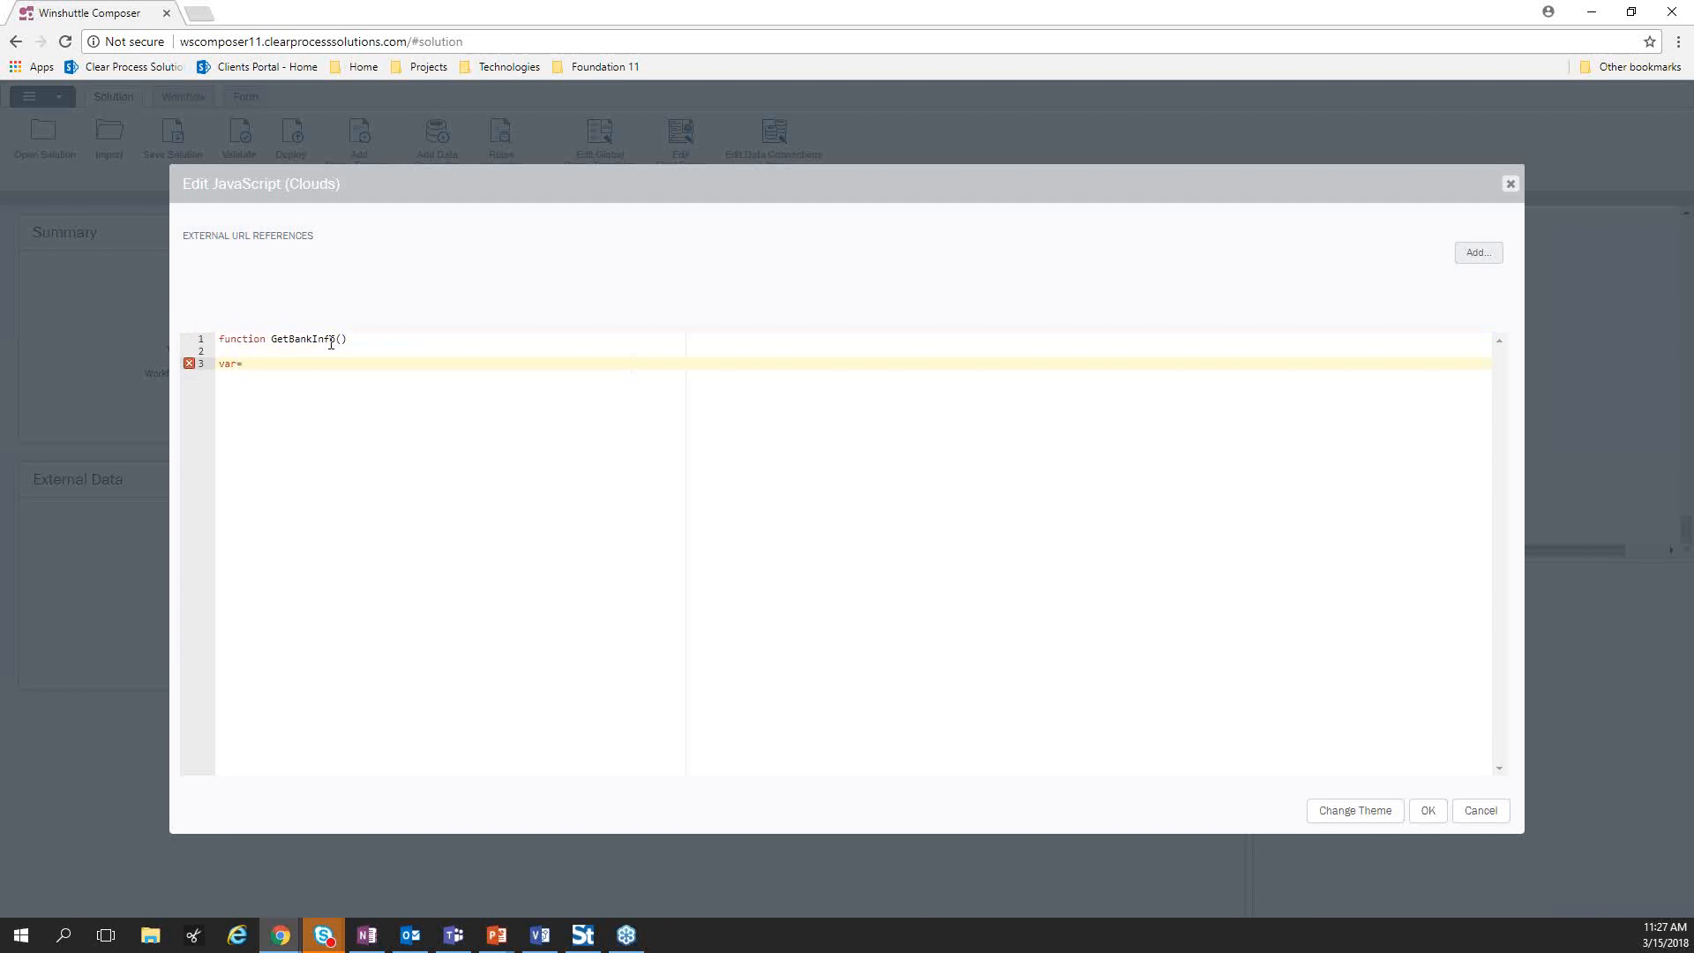
type("= routingTo")
key("BackSpace")
key("BackSpace")
type("Routing")
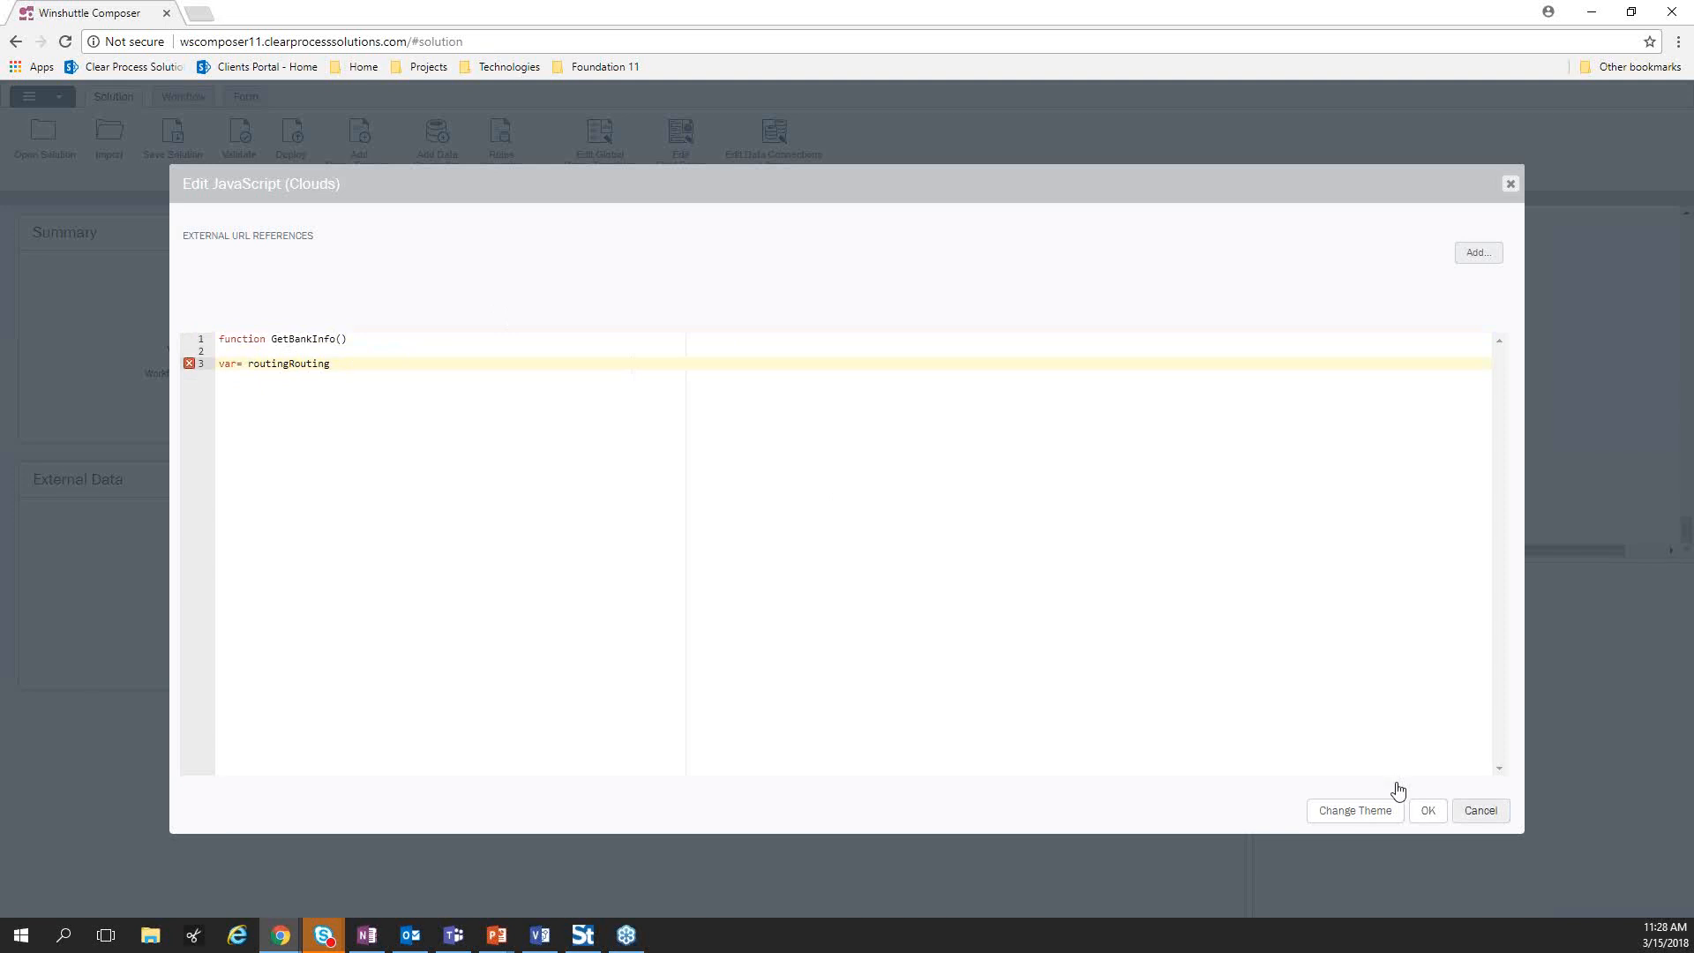
left_click(1481, 811)
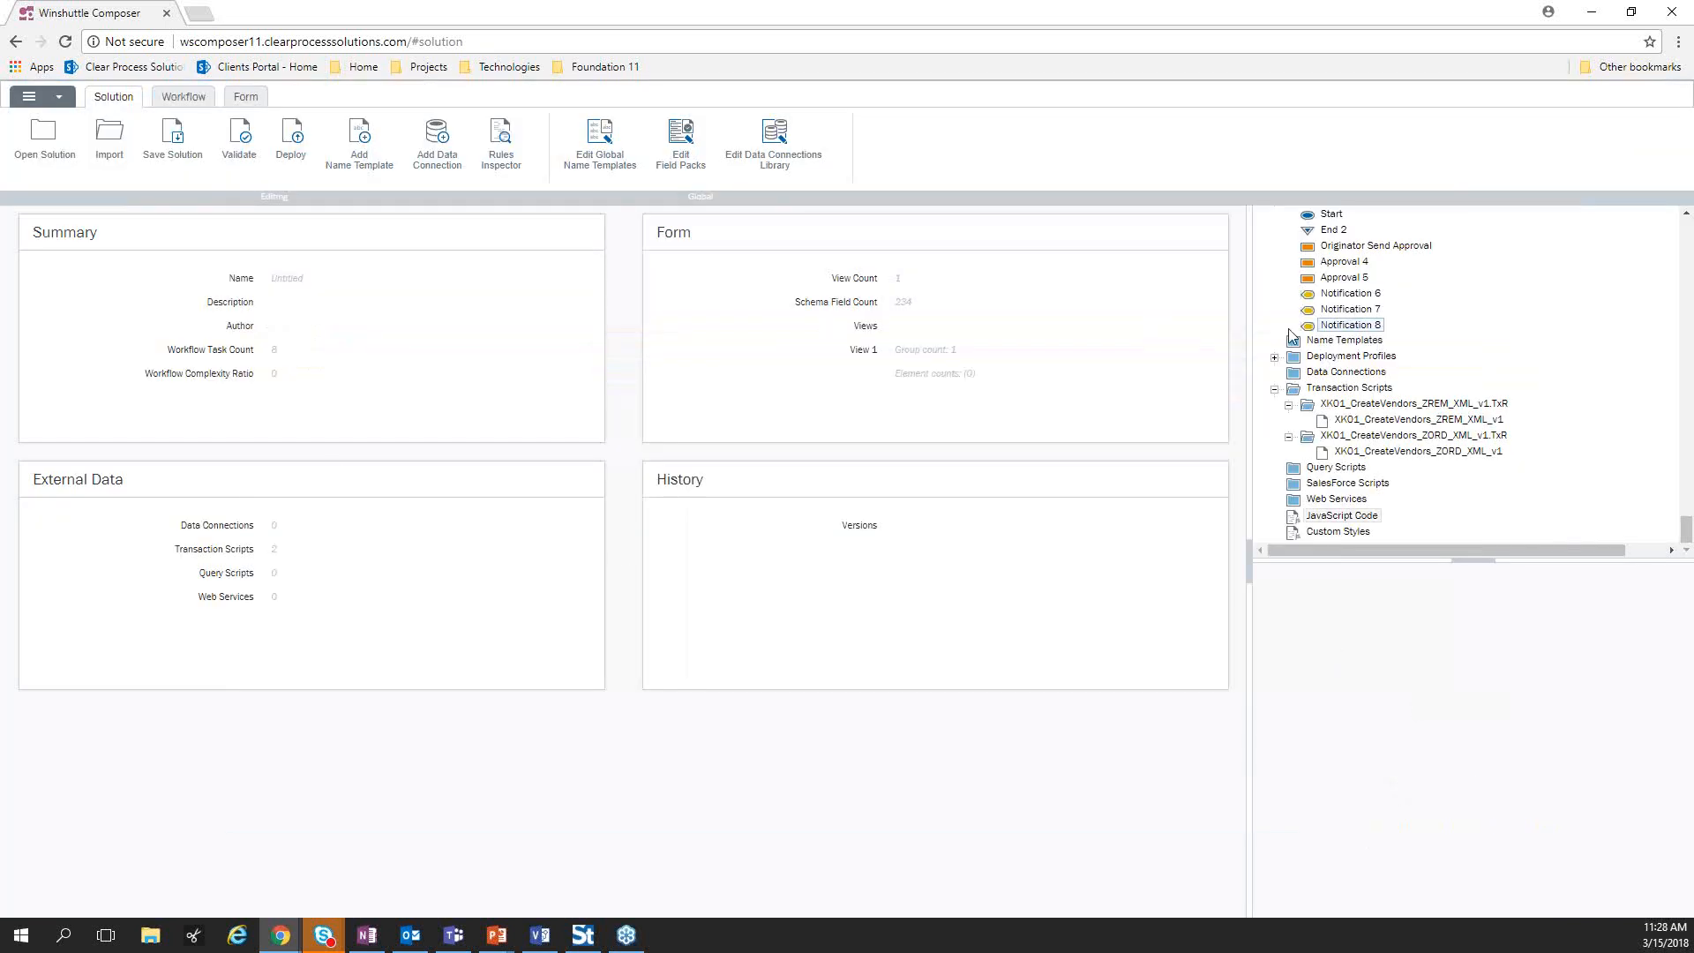
scroll(1289, 337, "up", 5)
scroll(1403, 295, "up", 10)
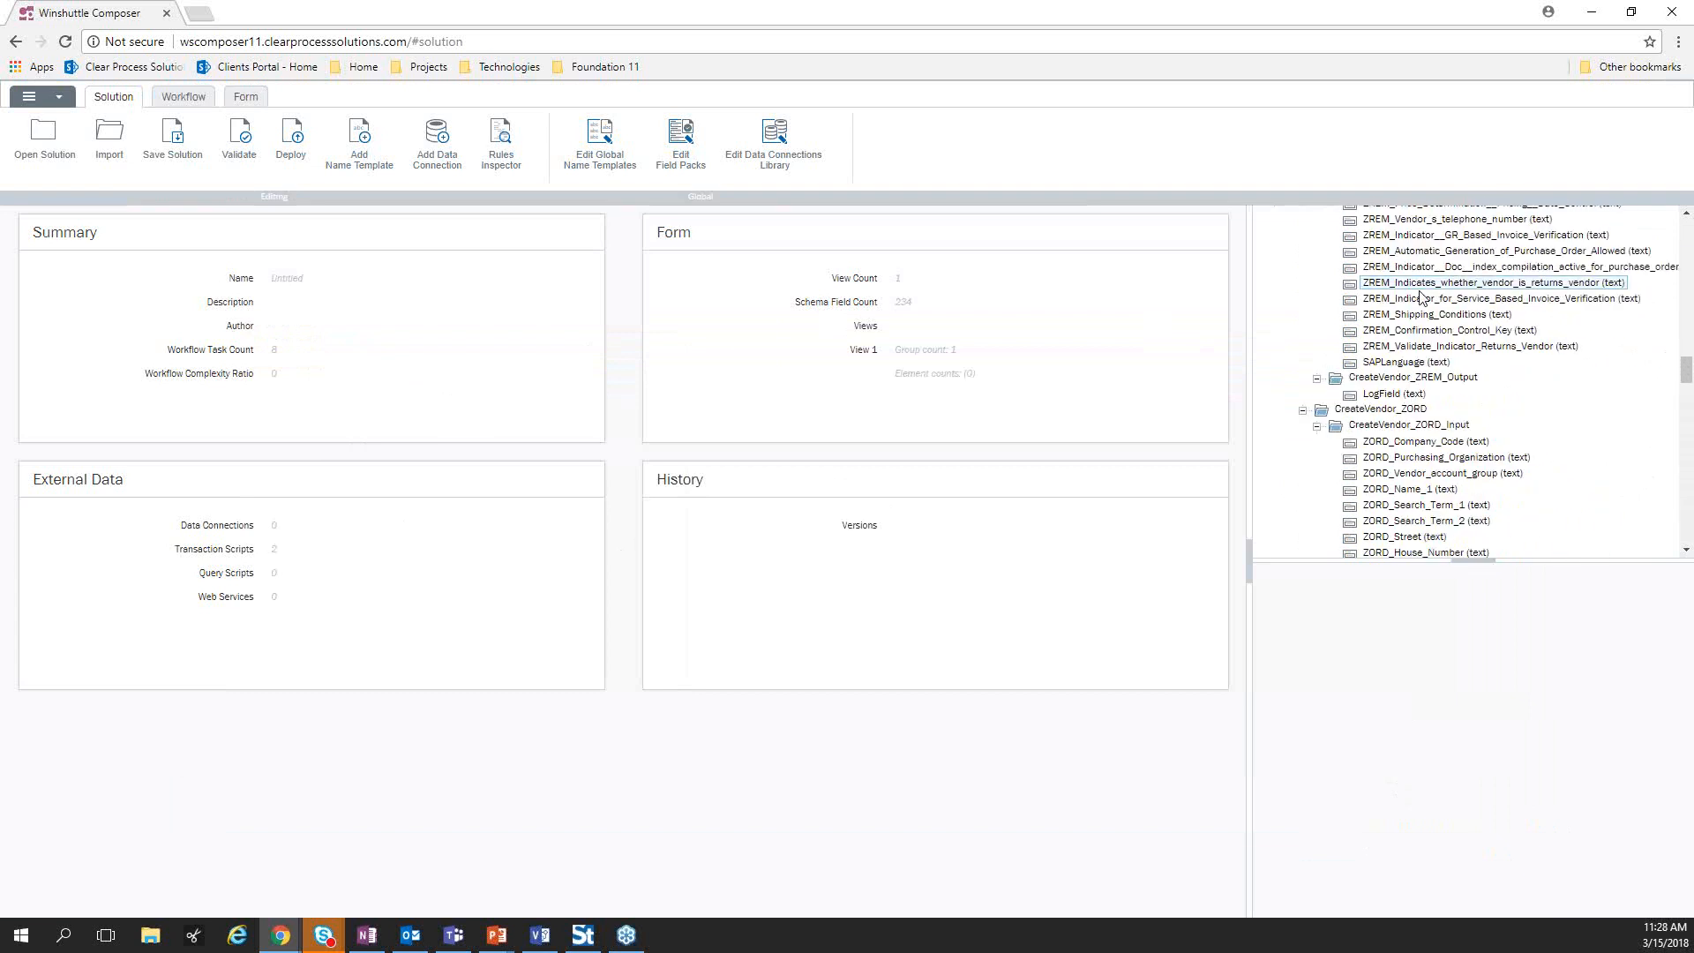
scroll(1403, 300, "up", 8)
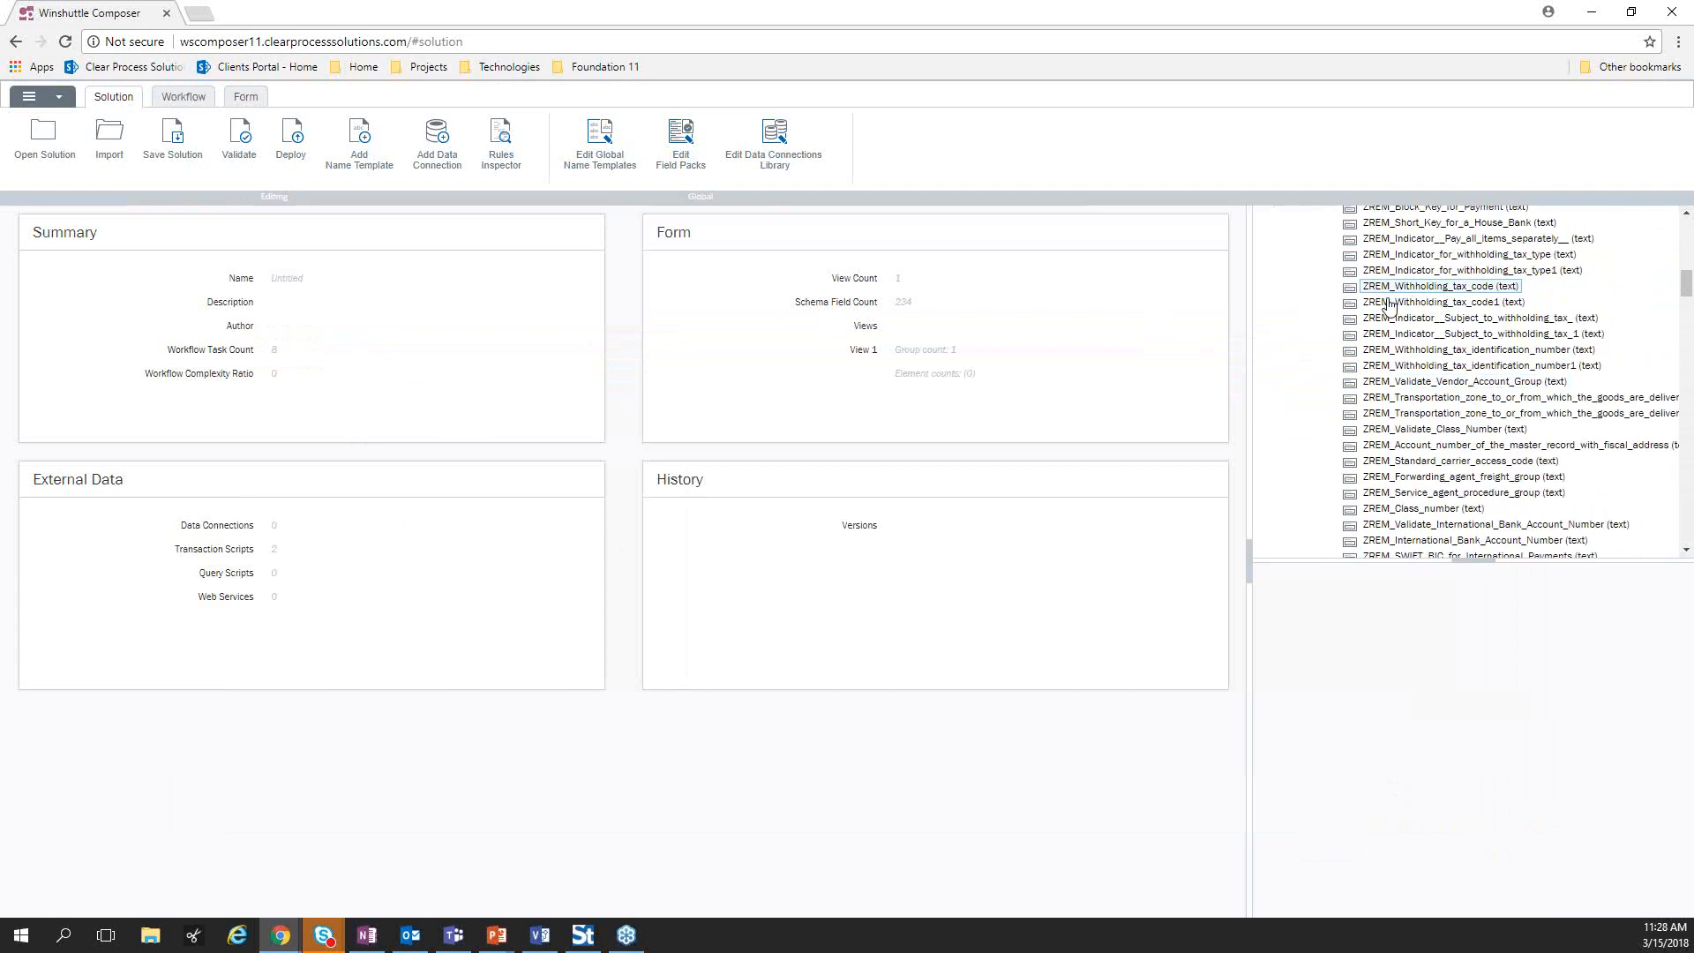
scroll(1387, 305, "up", 6)
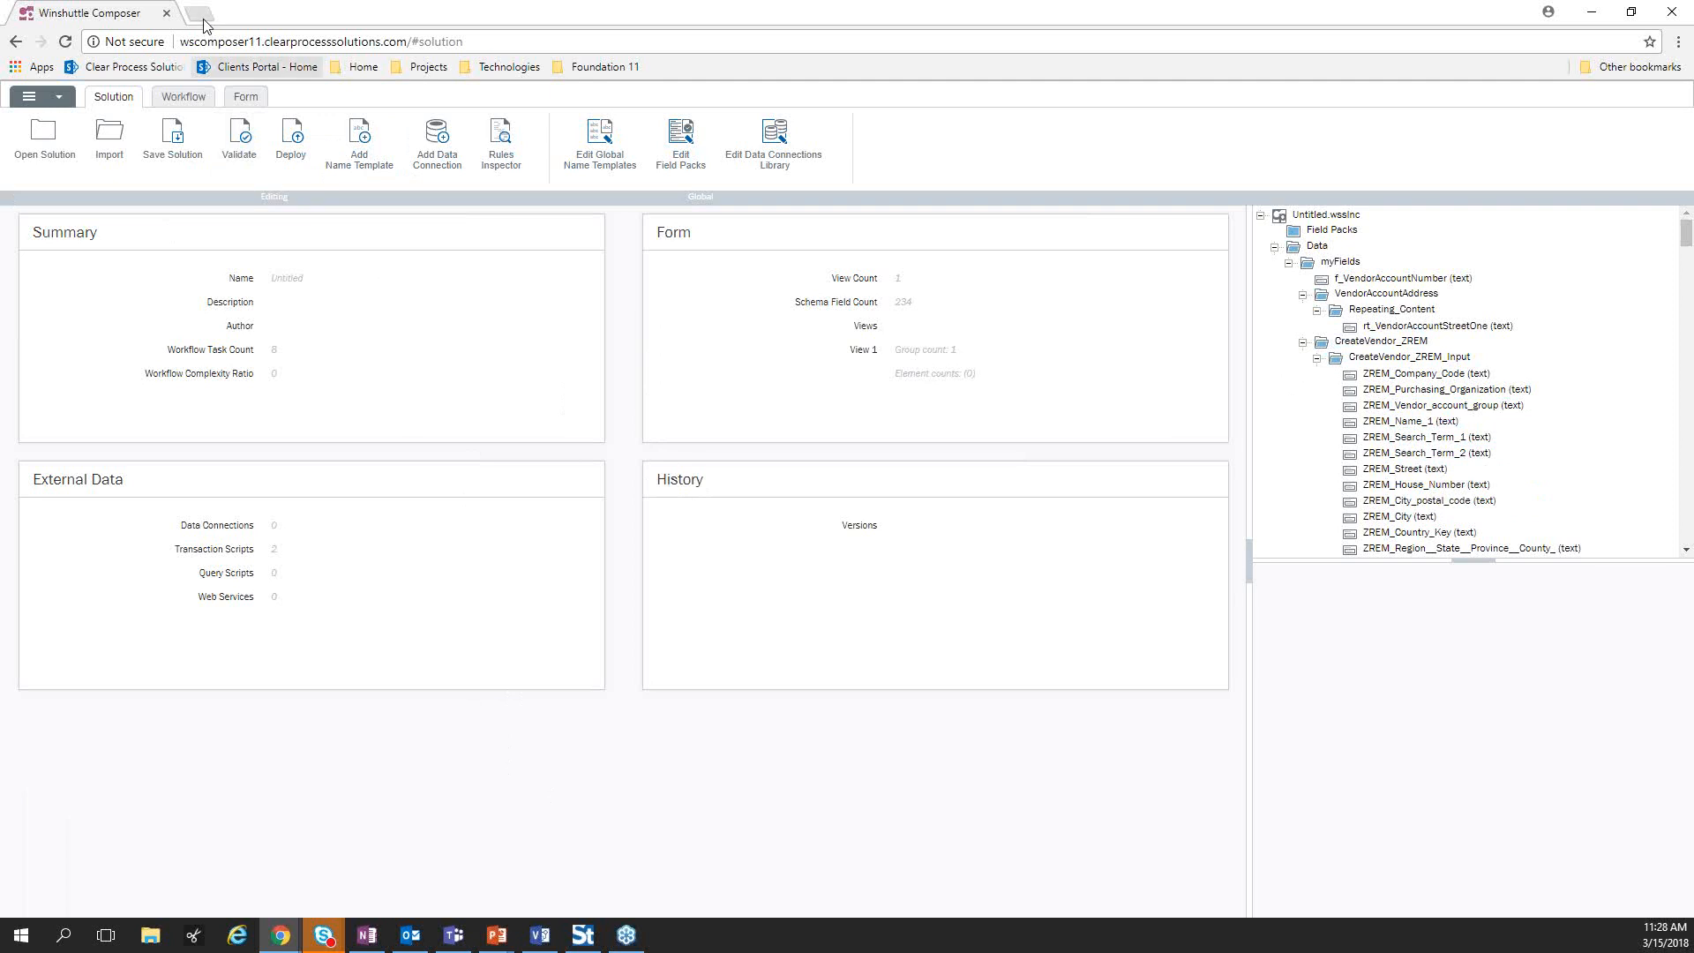
Switch to the bookmarked personal SharePoint site under Foundation 11 and look through its home page
left_click(586, 71)
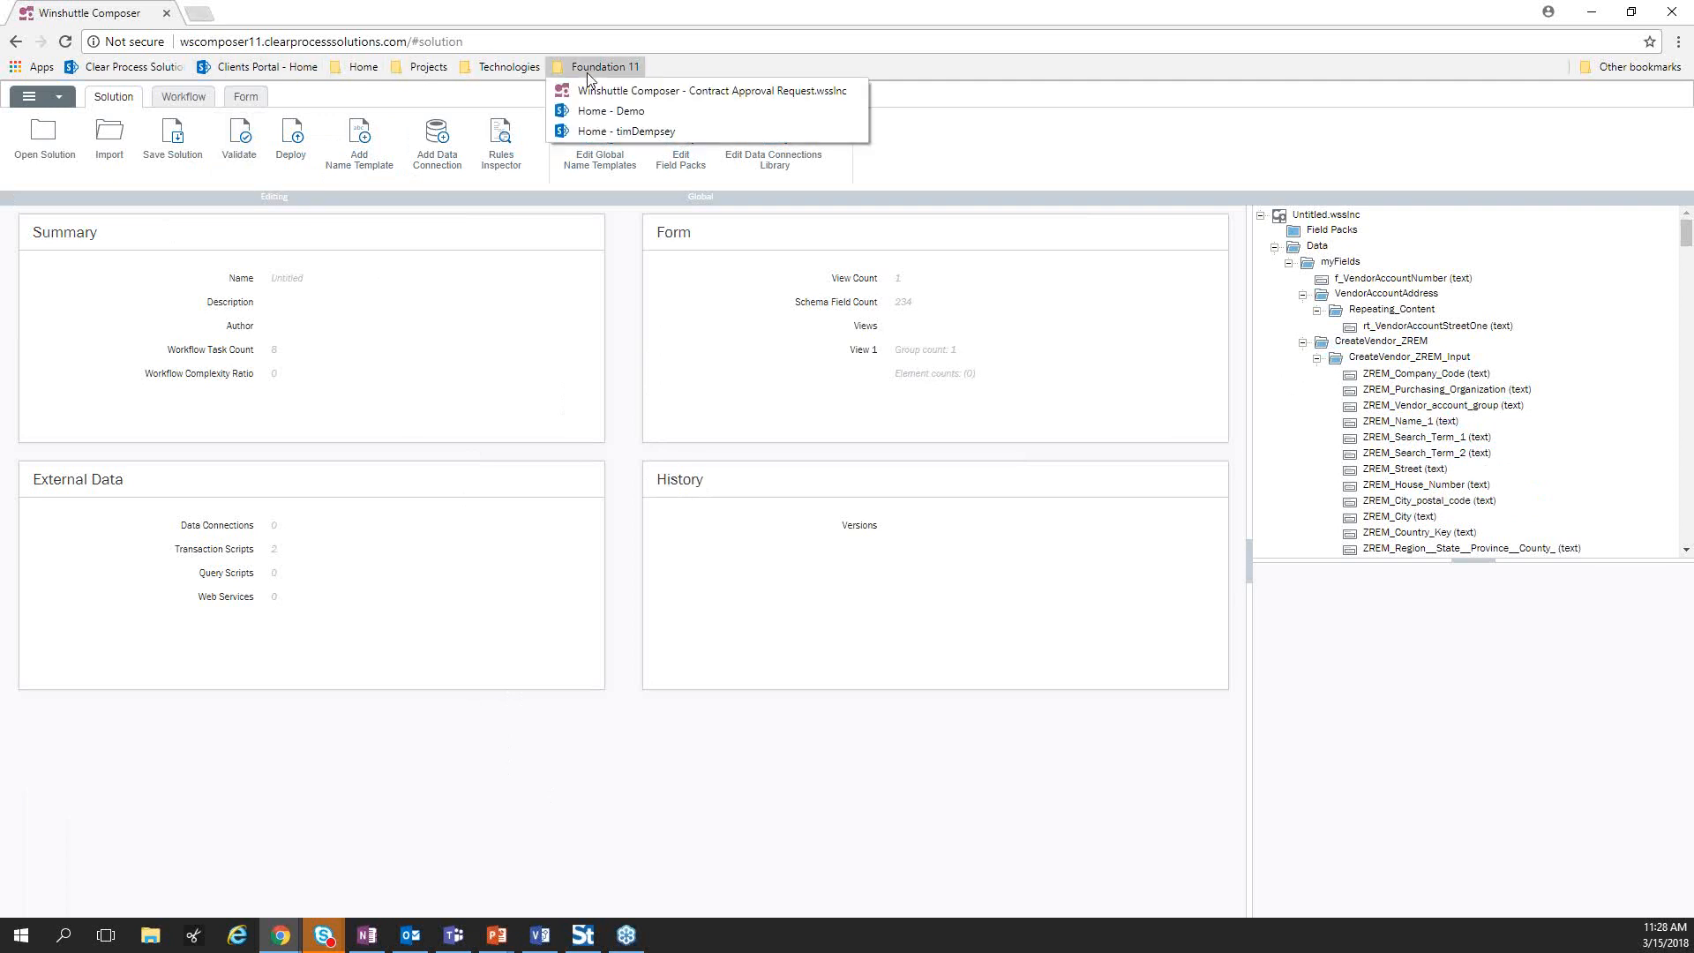
left_click(633, 131)
left_click(914, 140)
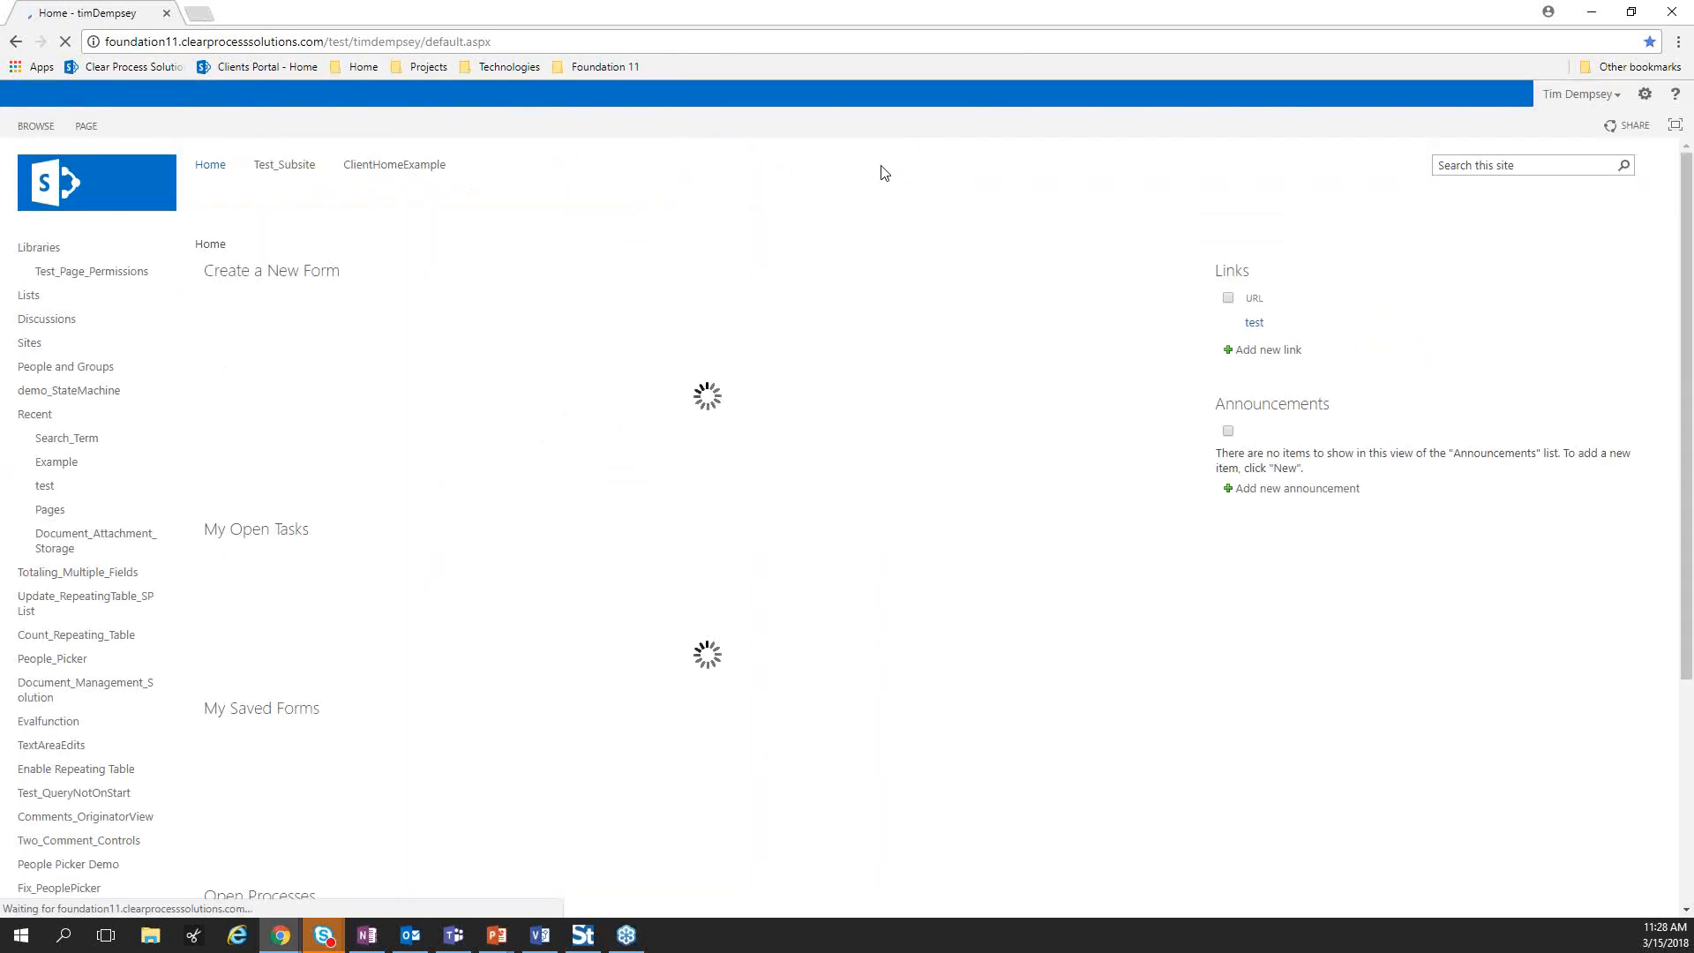
scroll(580, 432, "down", 5)
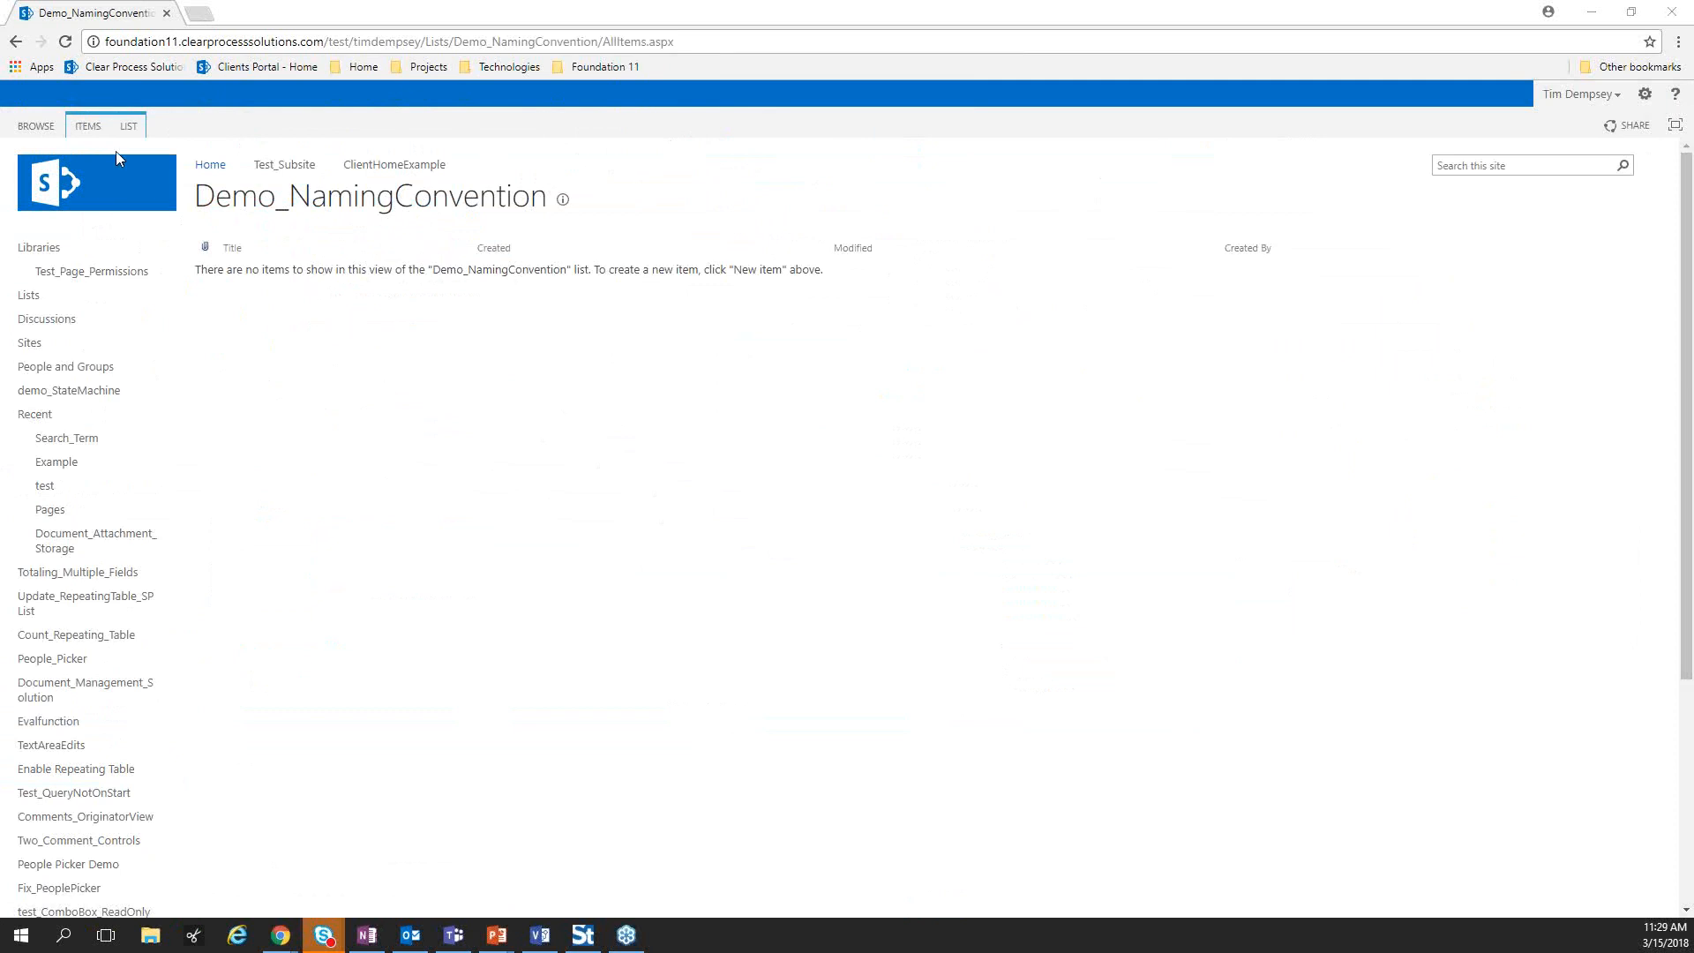
Add a single-line text column named Create_Column to the Demo_NamingConvention list
left_click(131, 126)
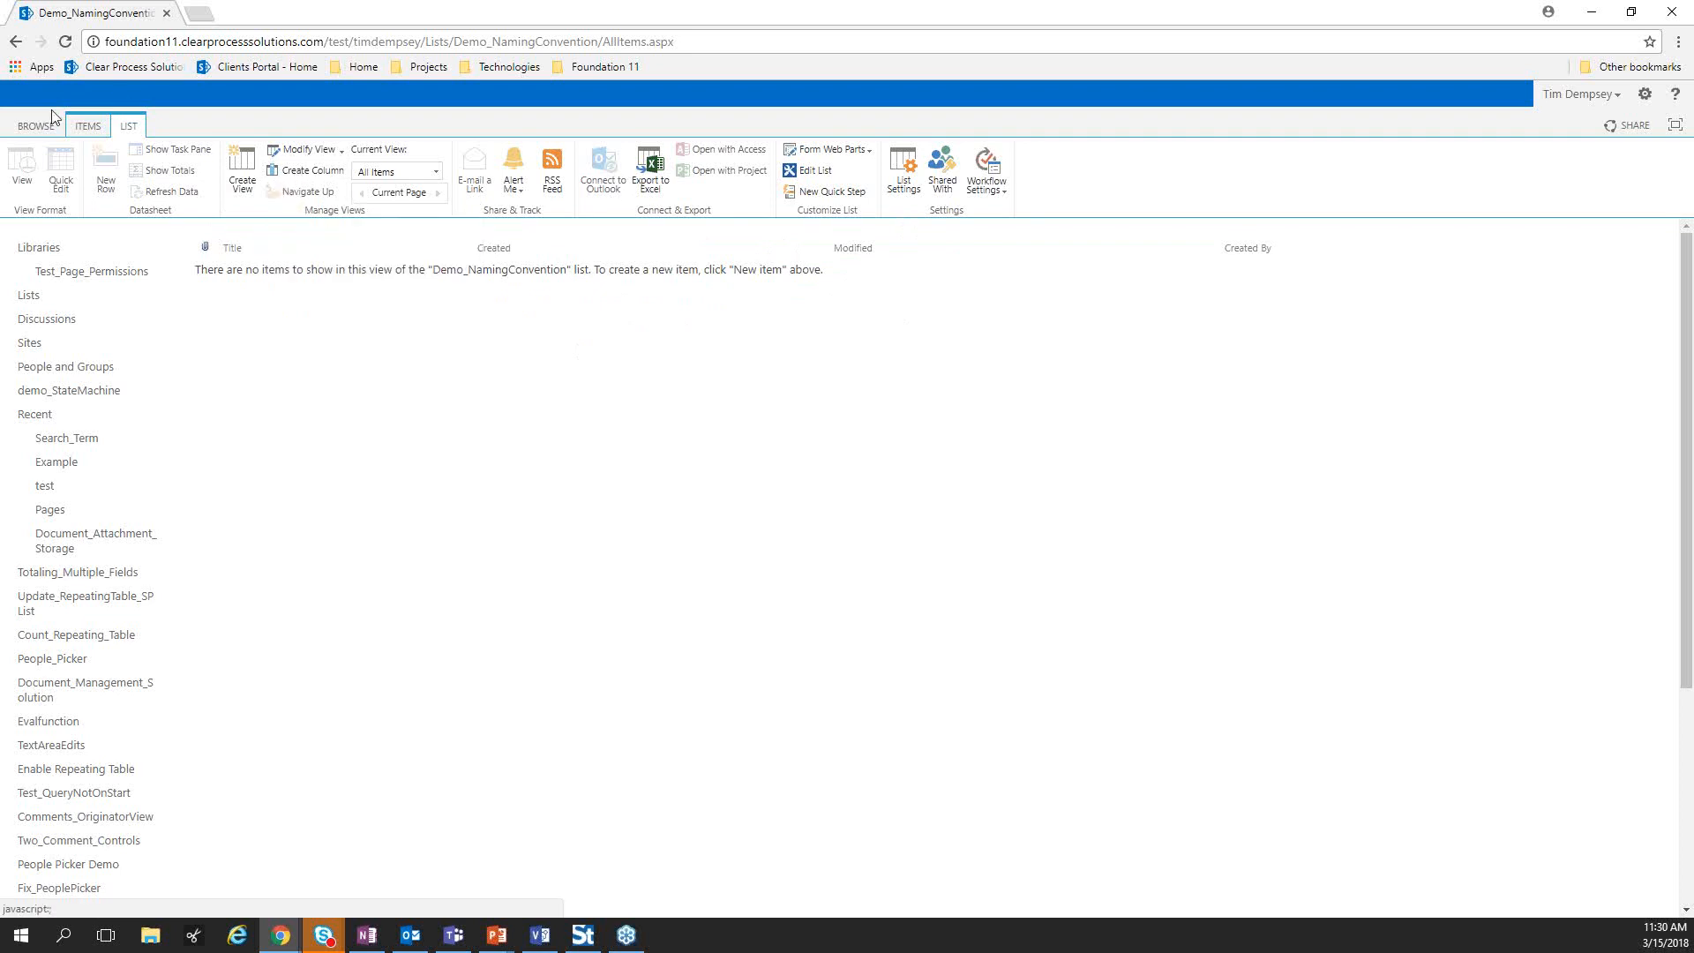
left_click(291, 173)
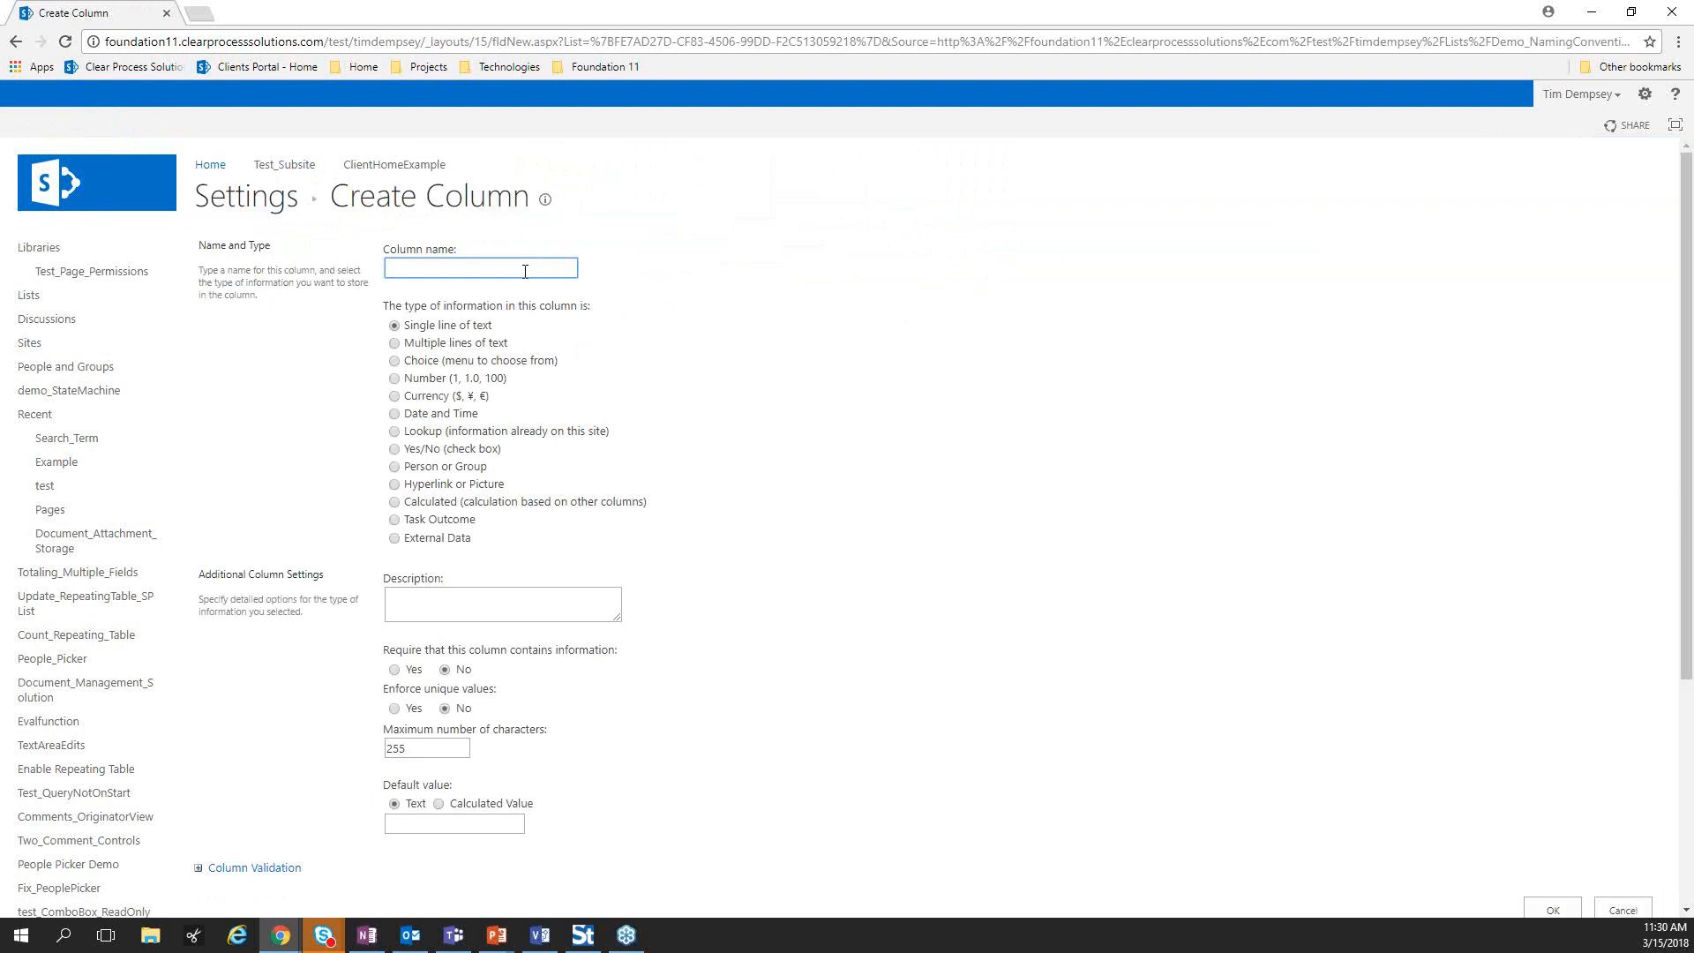
type("Create_Column")
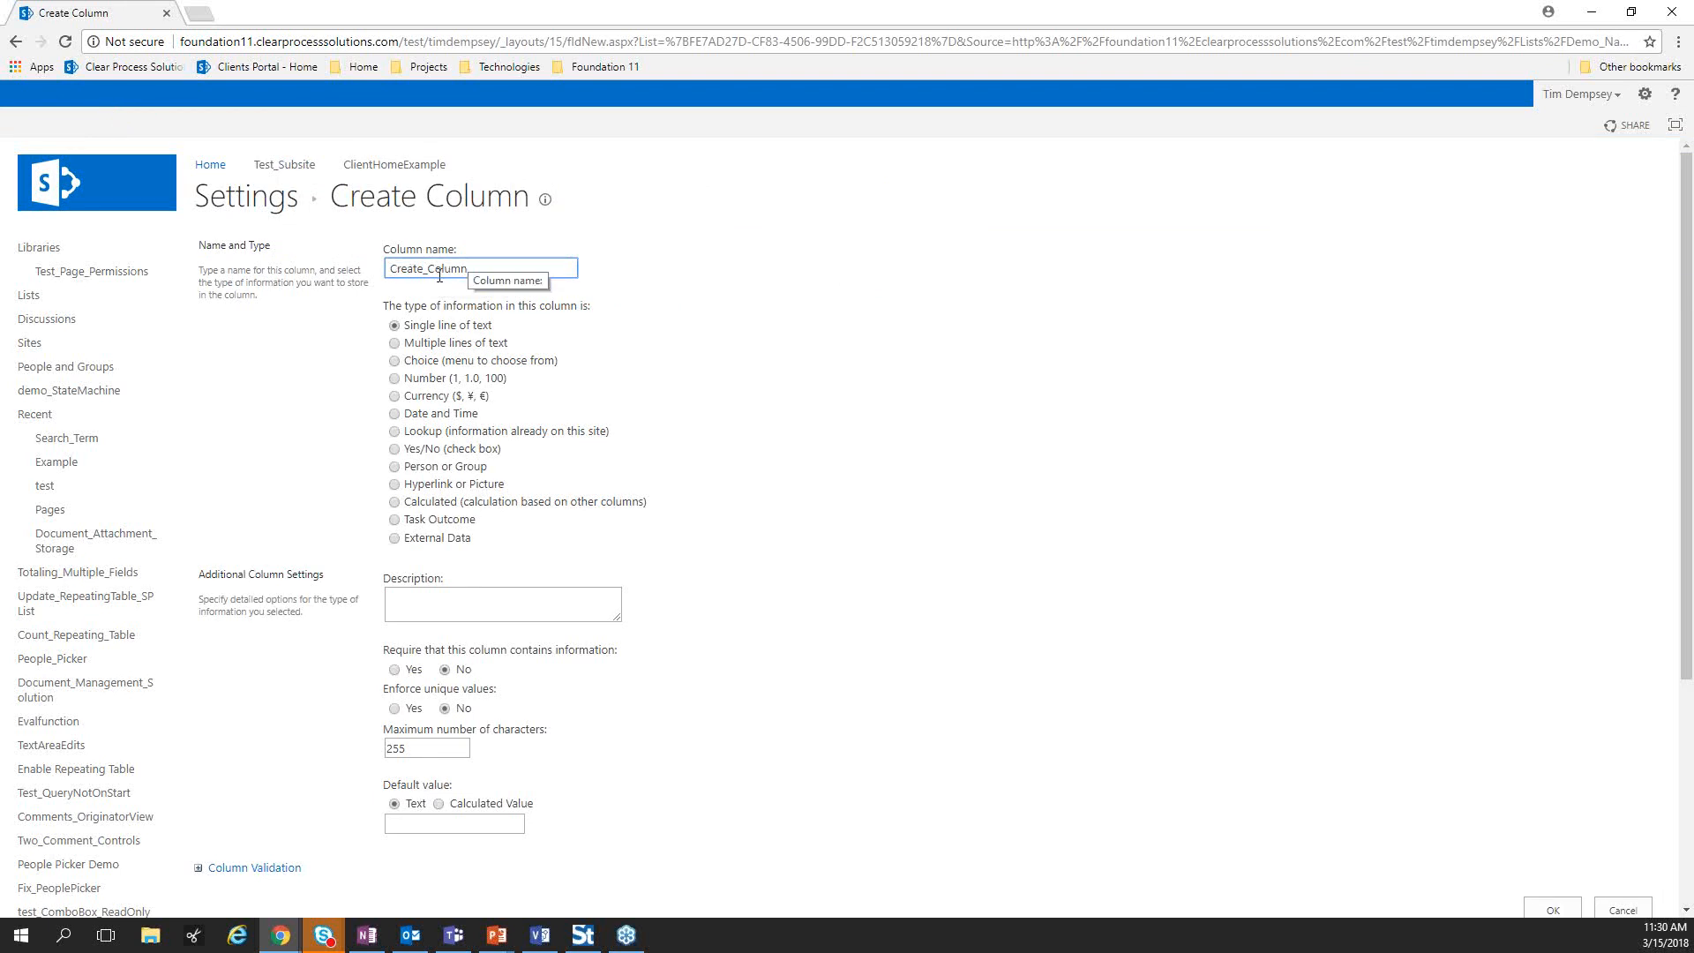
scroll(437, 278, "down", 4)
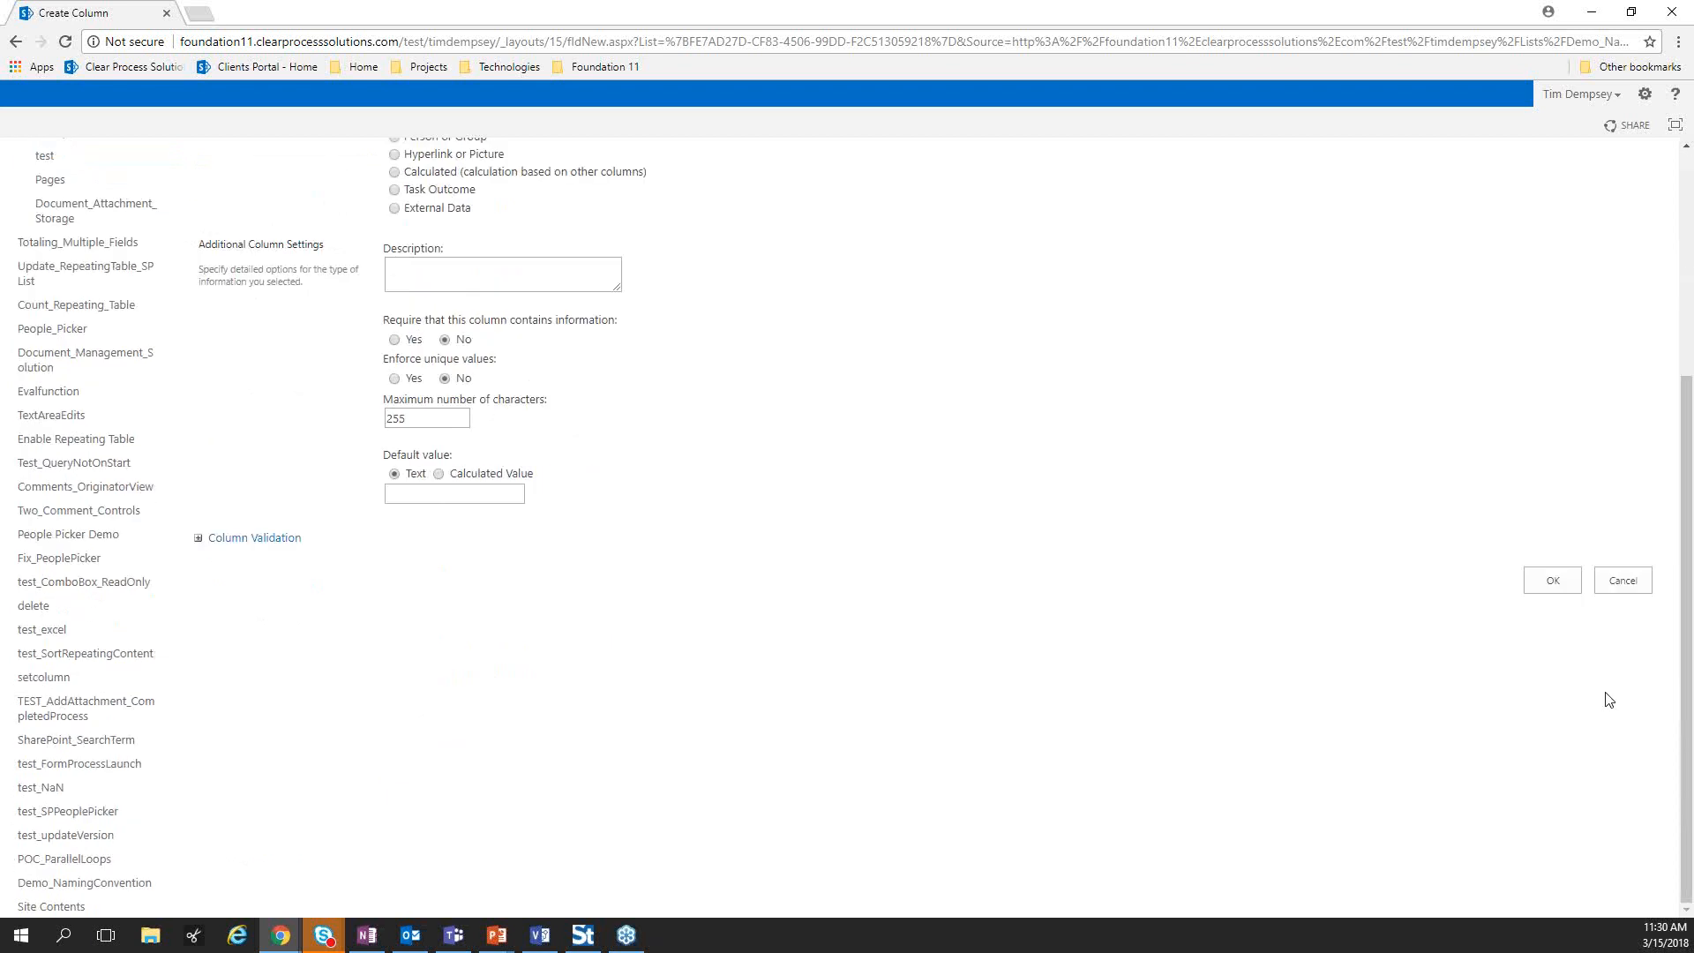
left_click(1553, 589)
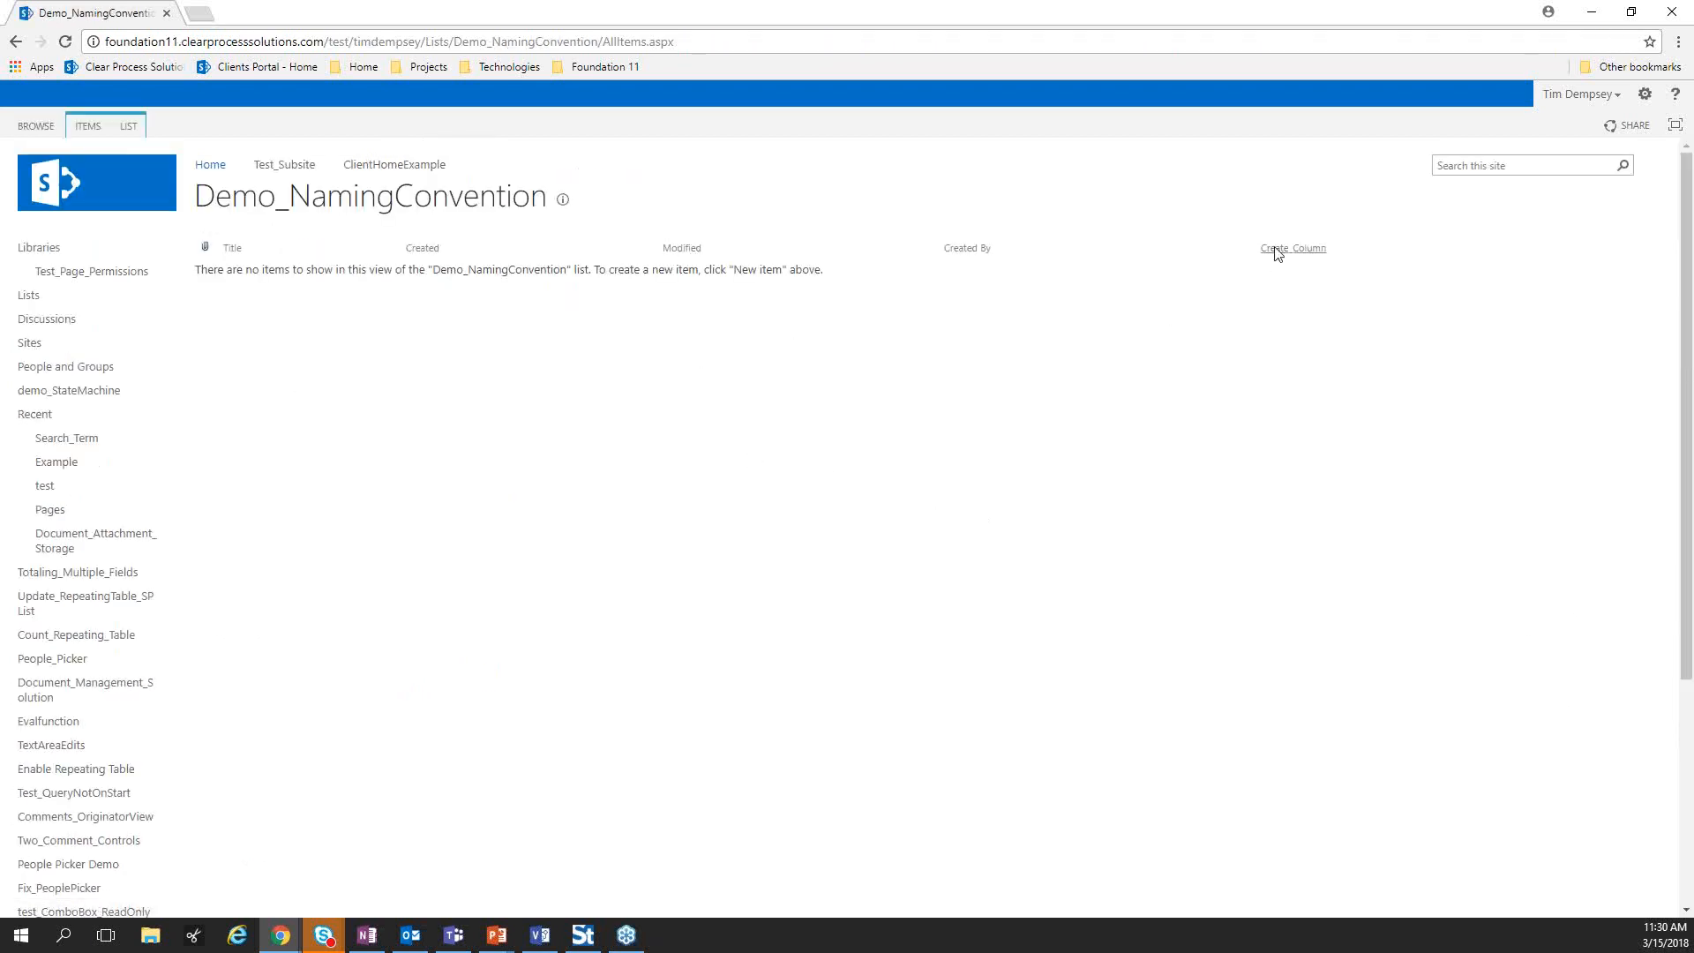
Check the columns in the Demo_NamingConvention list settings and return to the list view
left_click(136, 126)
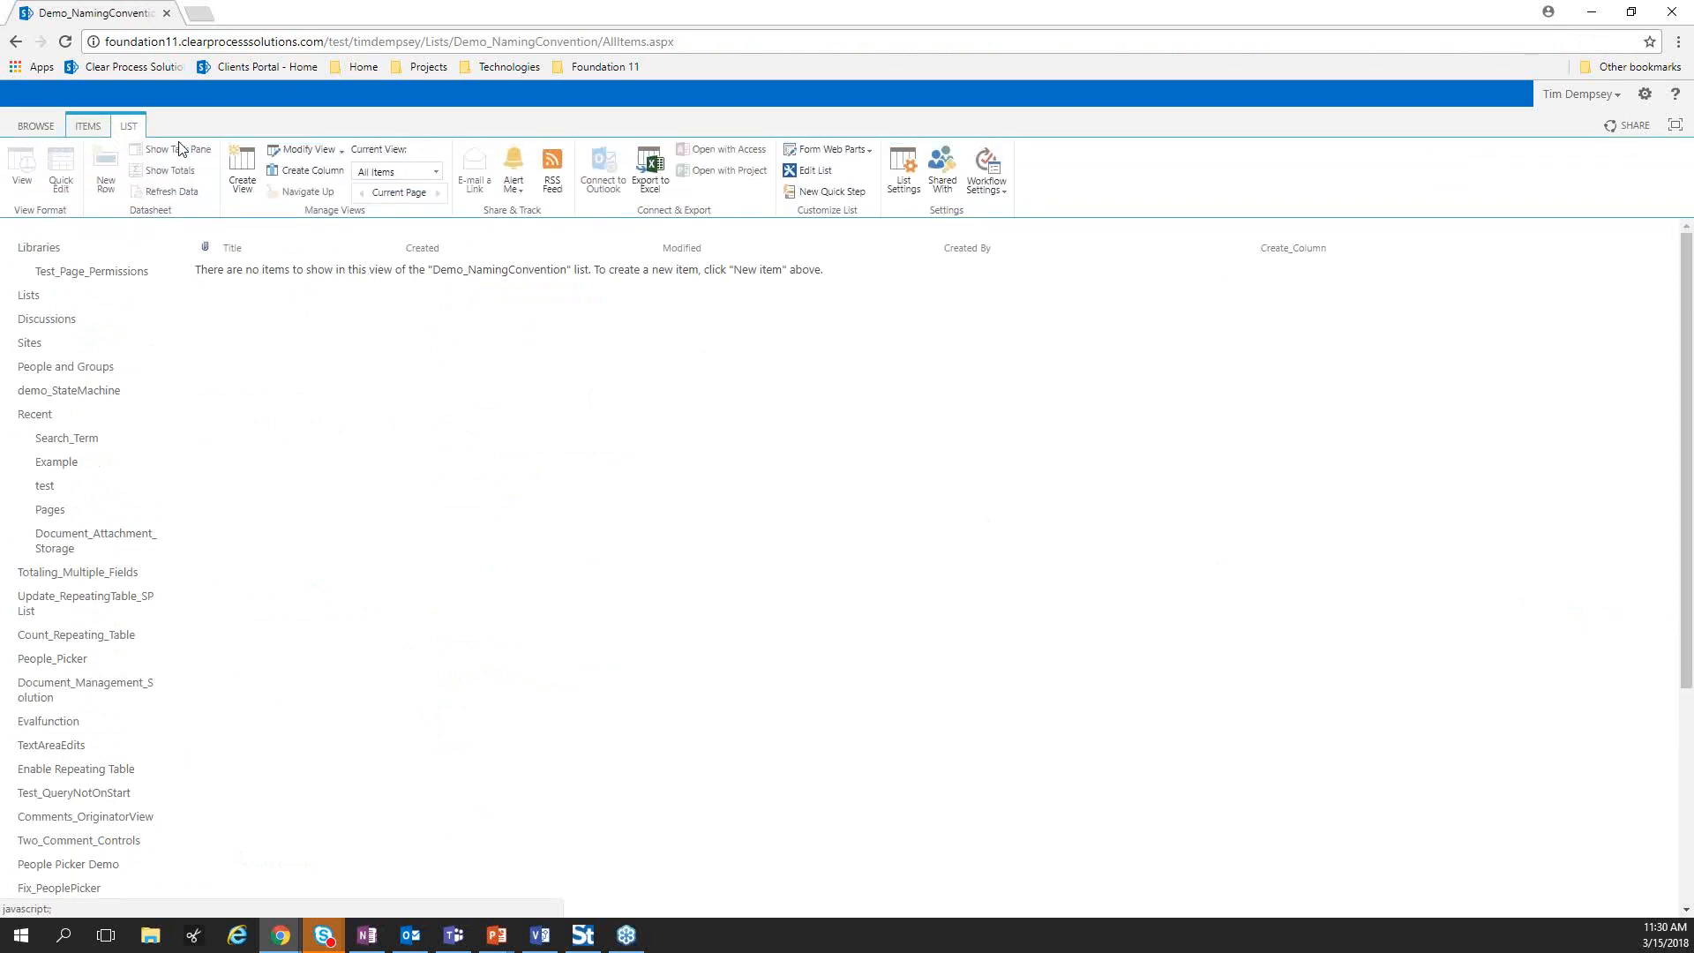
left_click(903, 172)
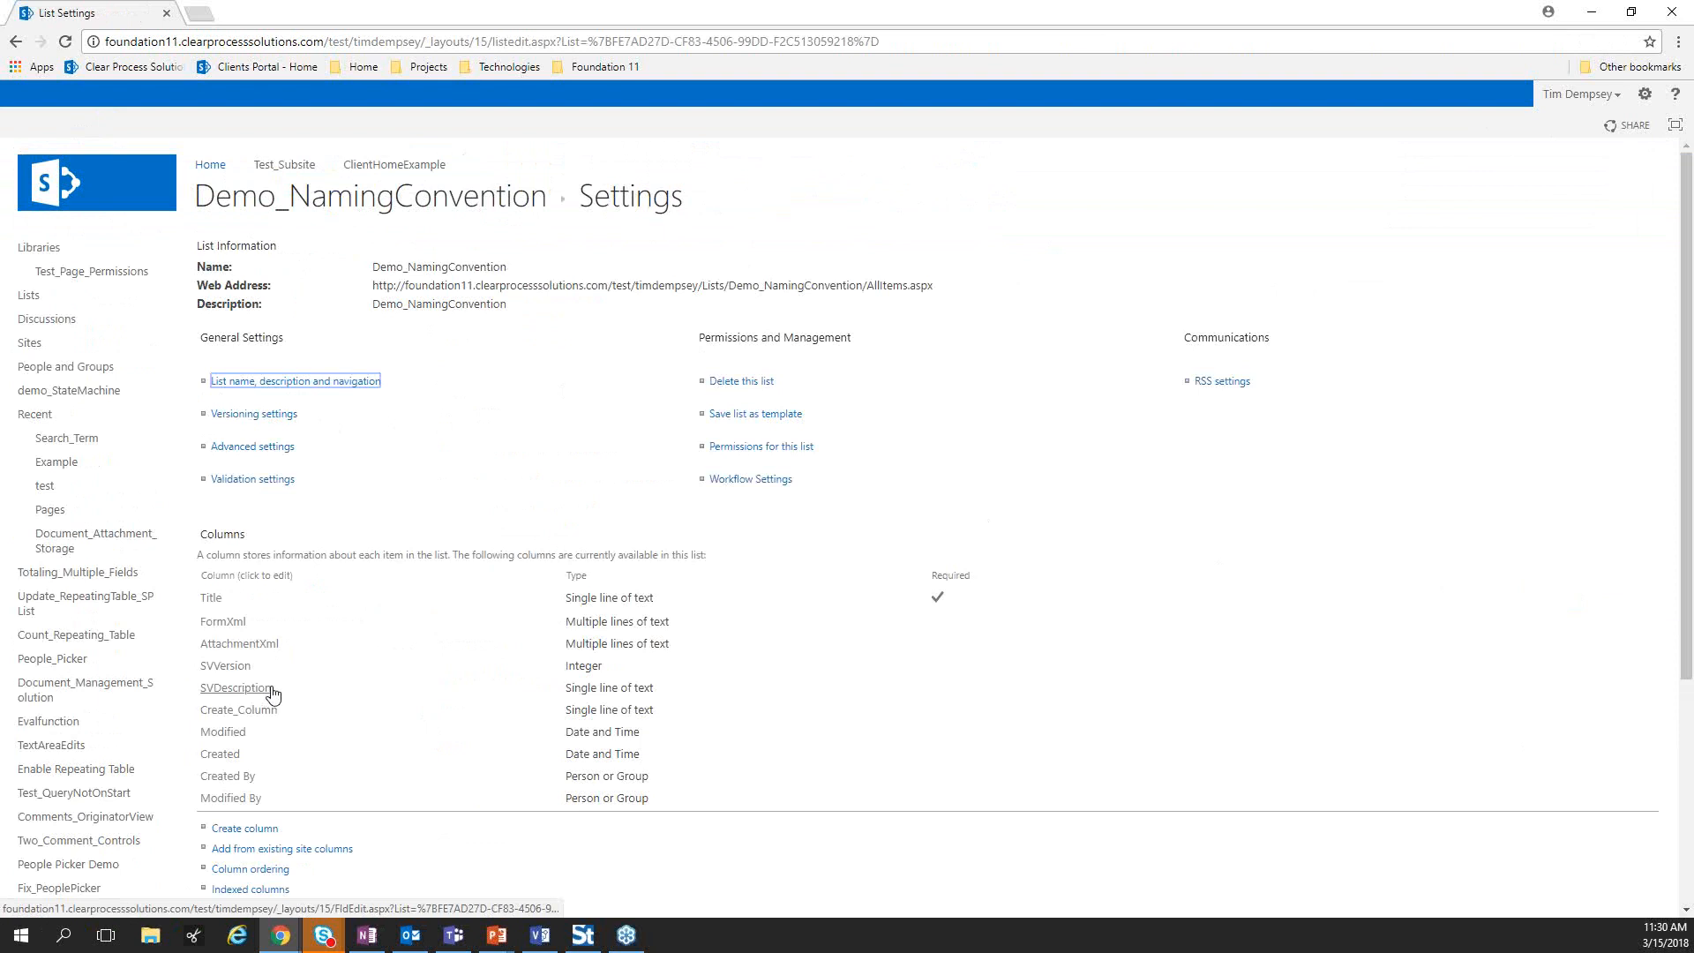
left_click(252, 829)
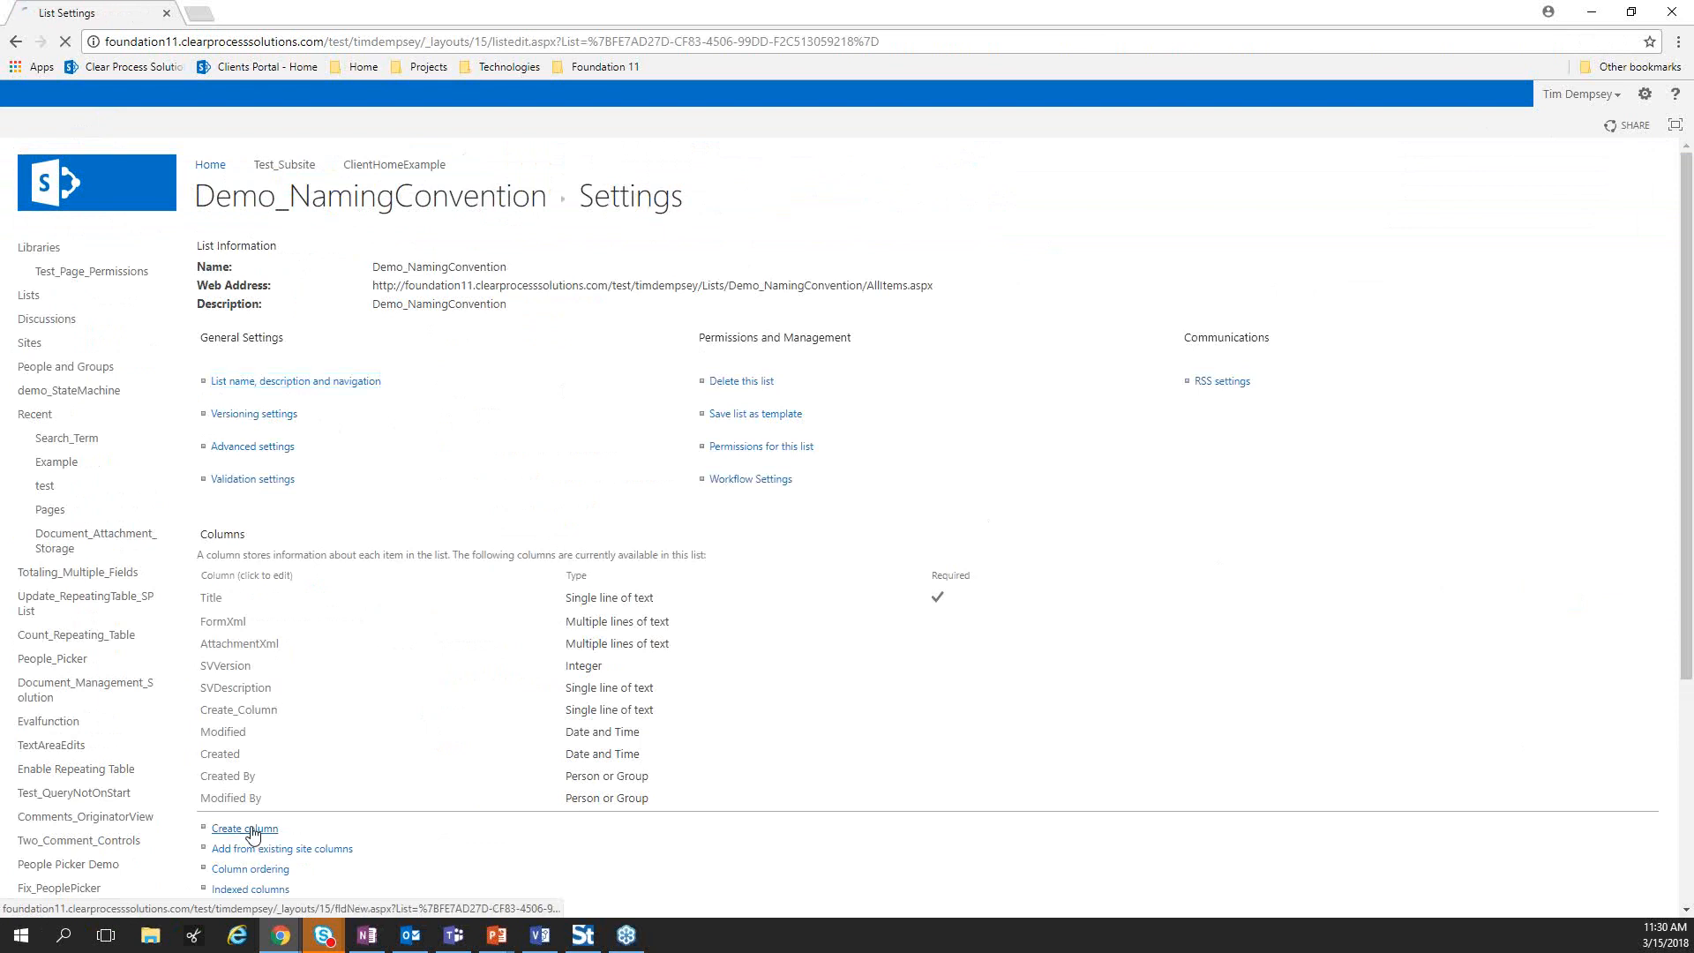
left_click(16, 41)
left_click(15, 43)
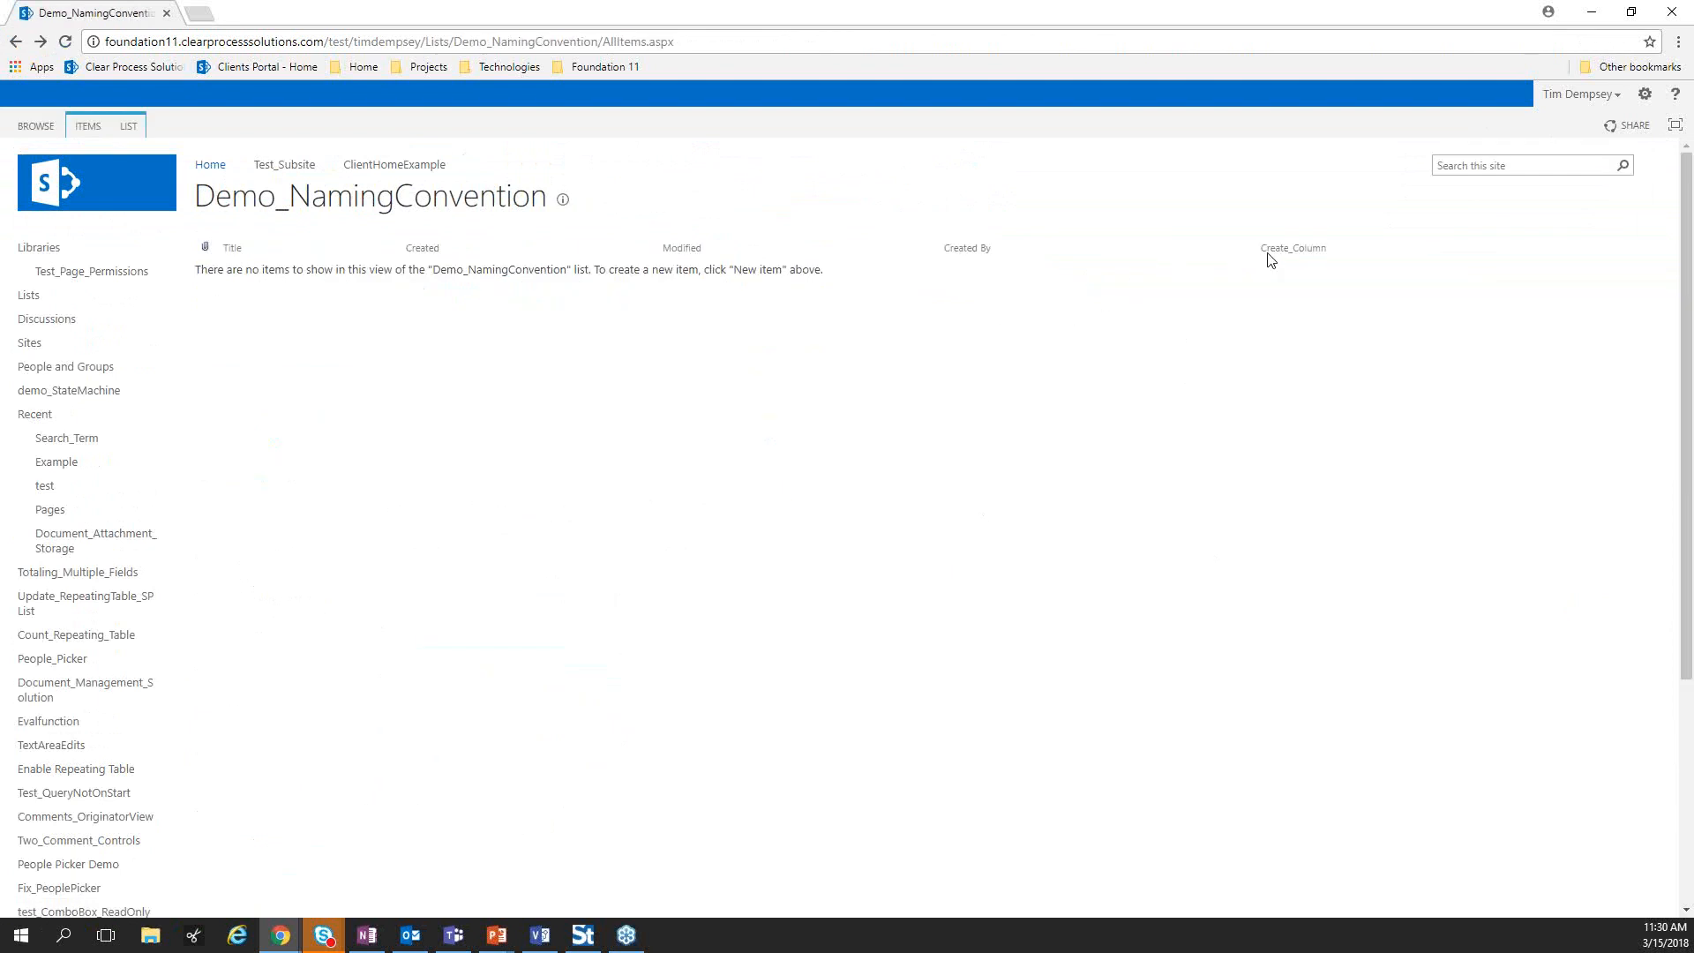
left_click(127, 128)
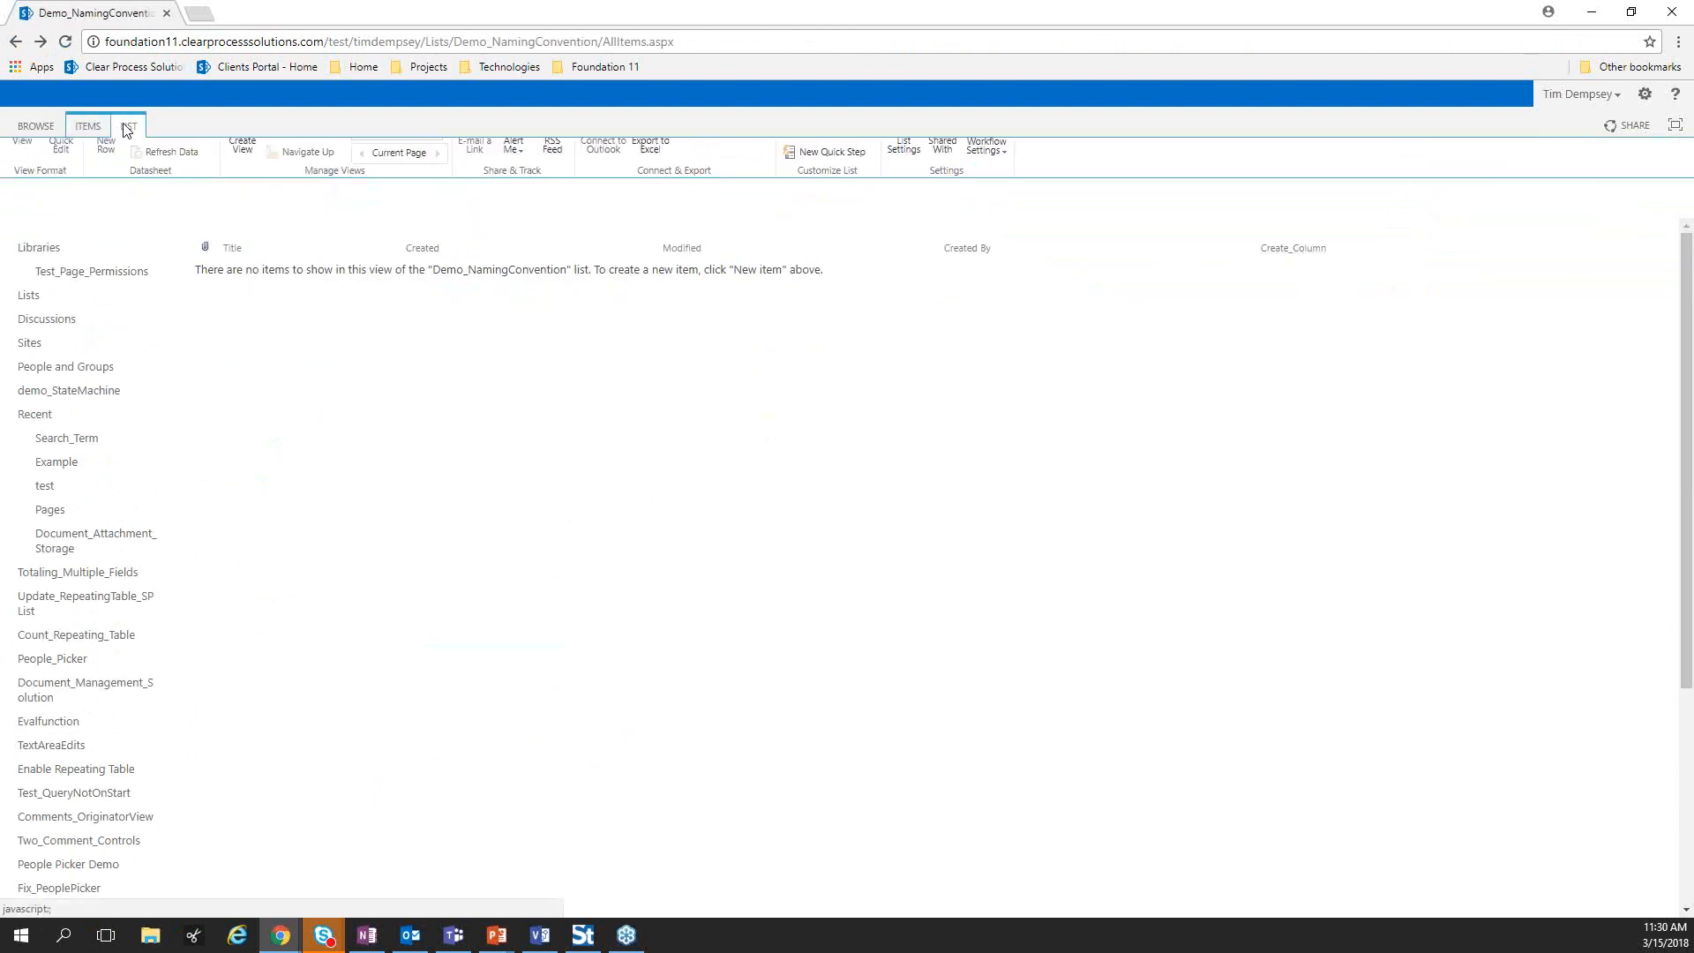
left_click(86, 126)
left_click(132, 126)
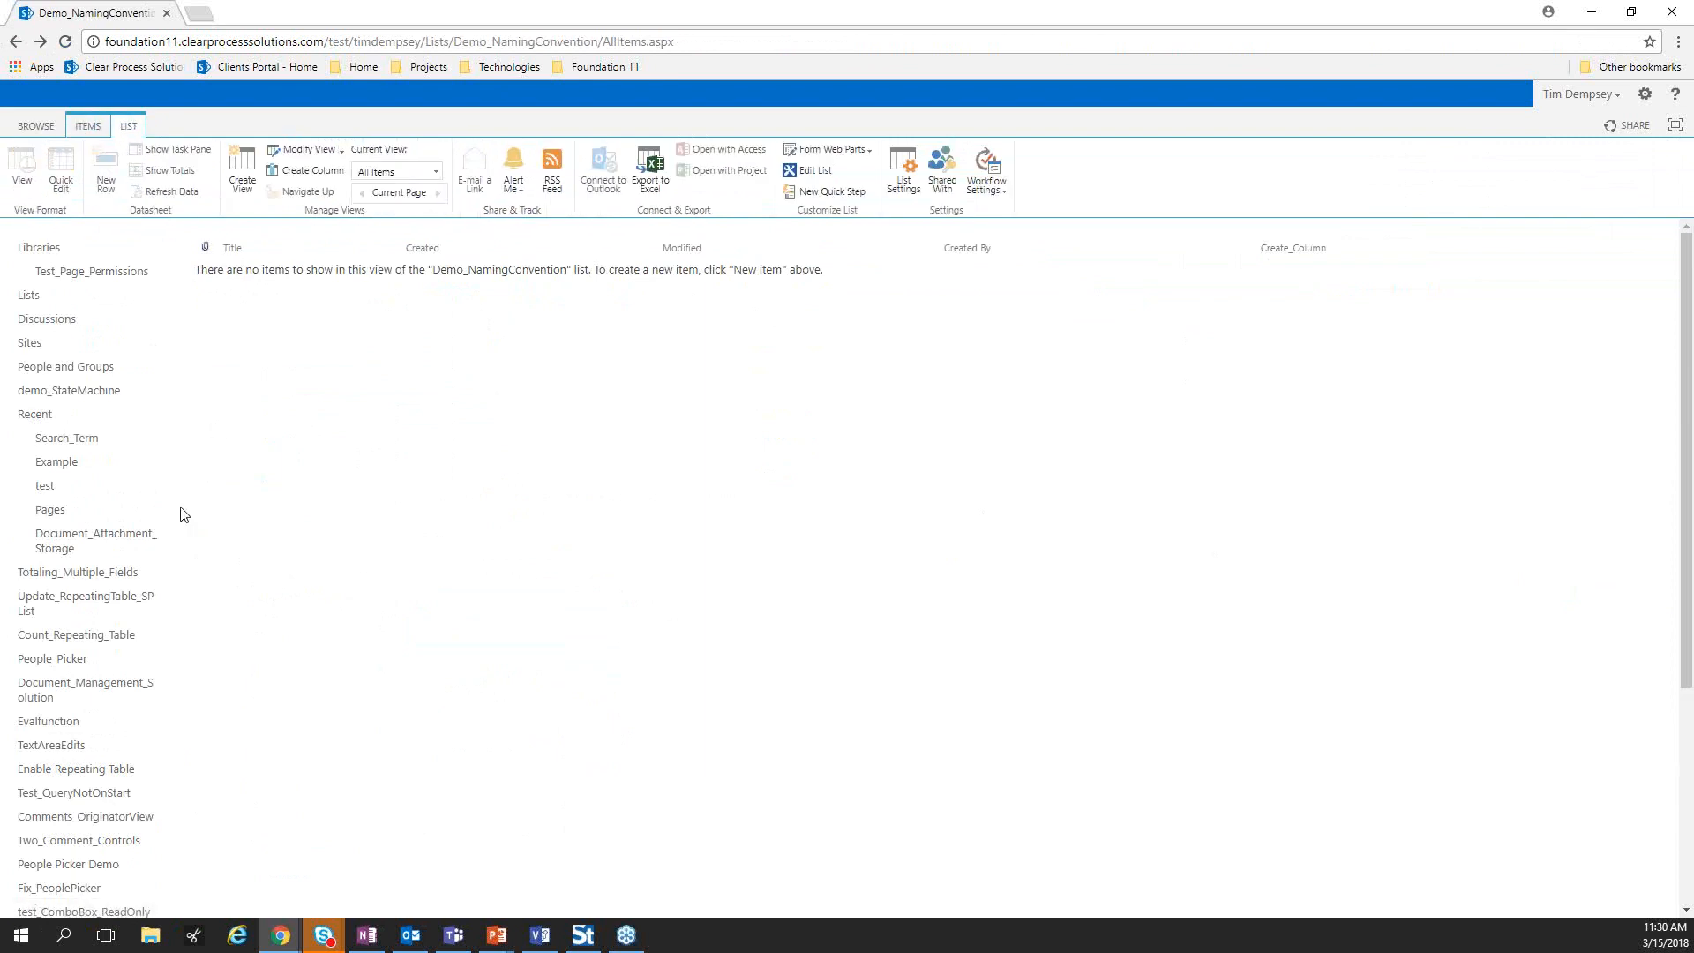
Open the RepeatingTable_Update list from the site contents
scroll(150, 556, "down", 3)
scroll(123, 644, "down", 1)
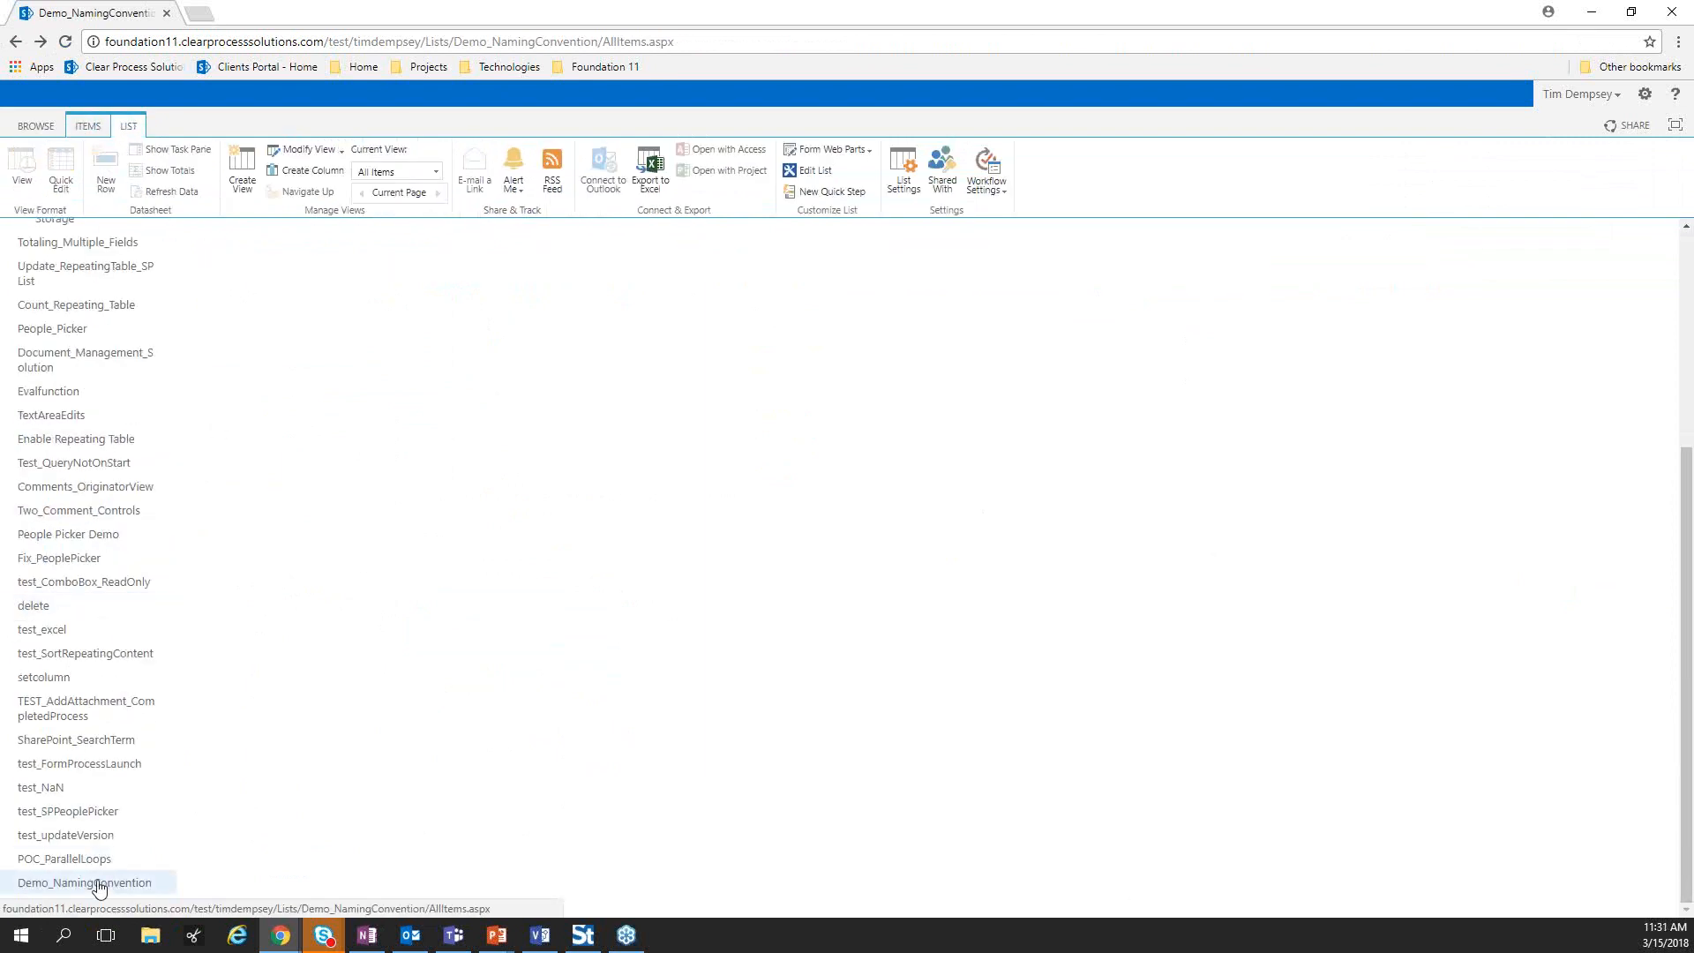
left_click(84, 908)
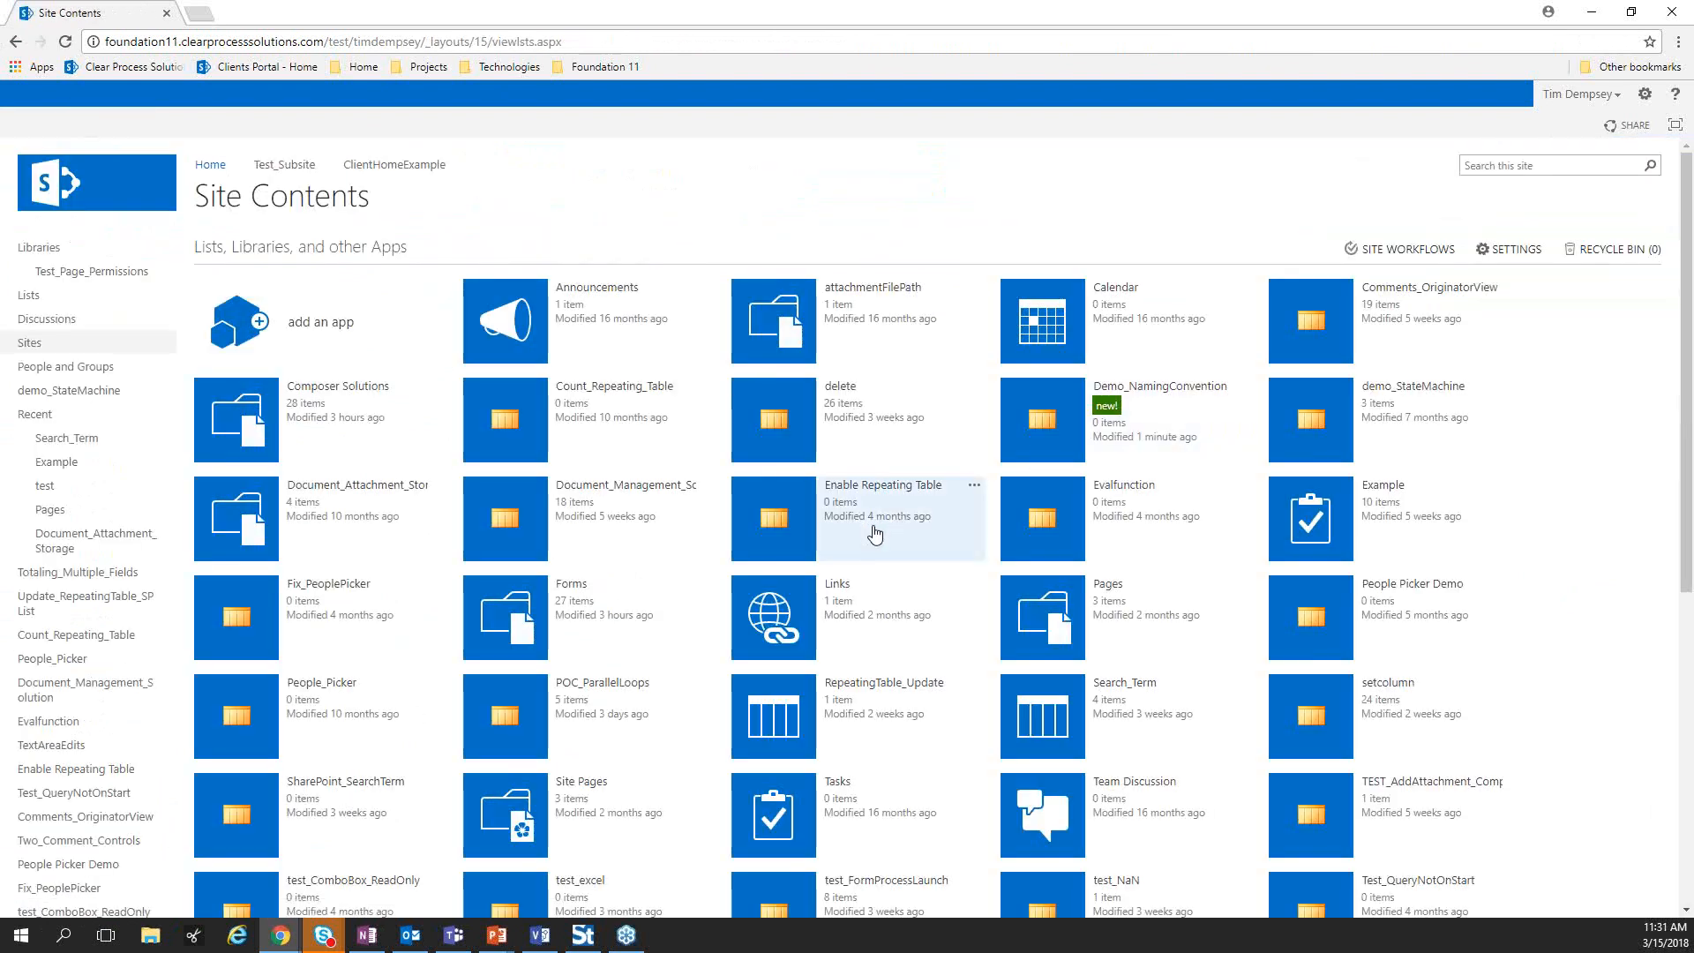
scroll(874, 532, "down", 2)
left_click(880, 512)
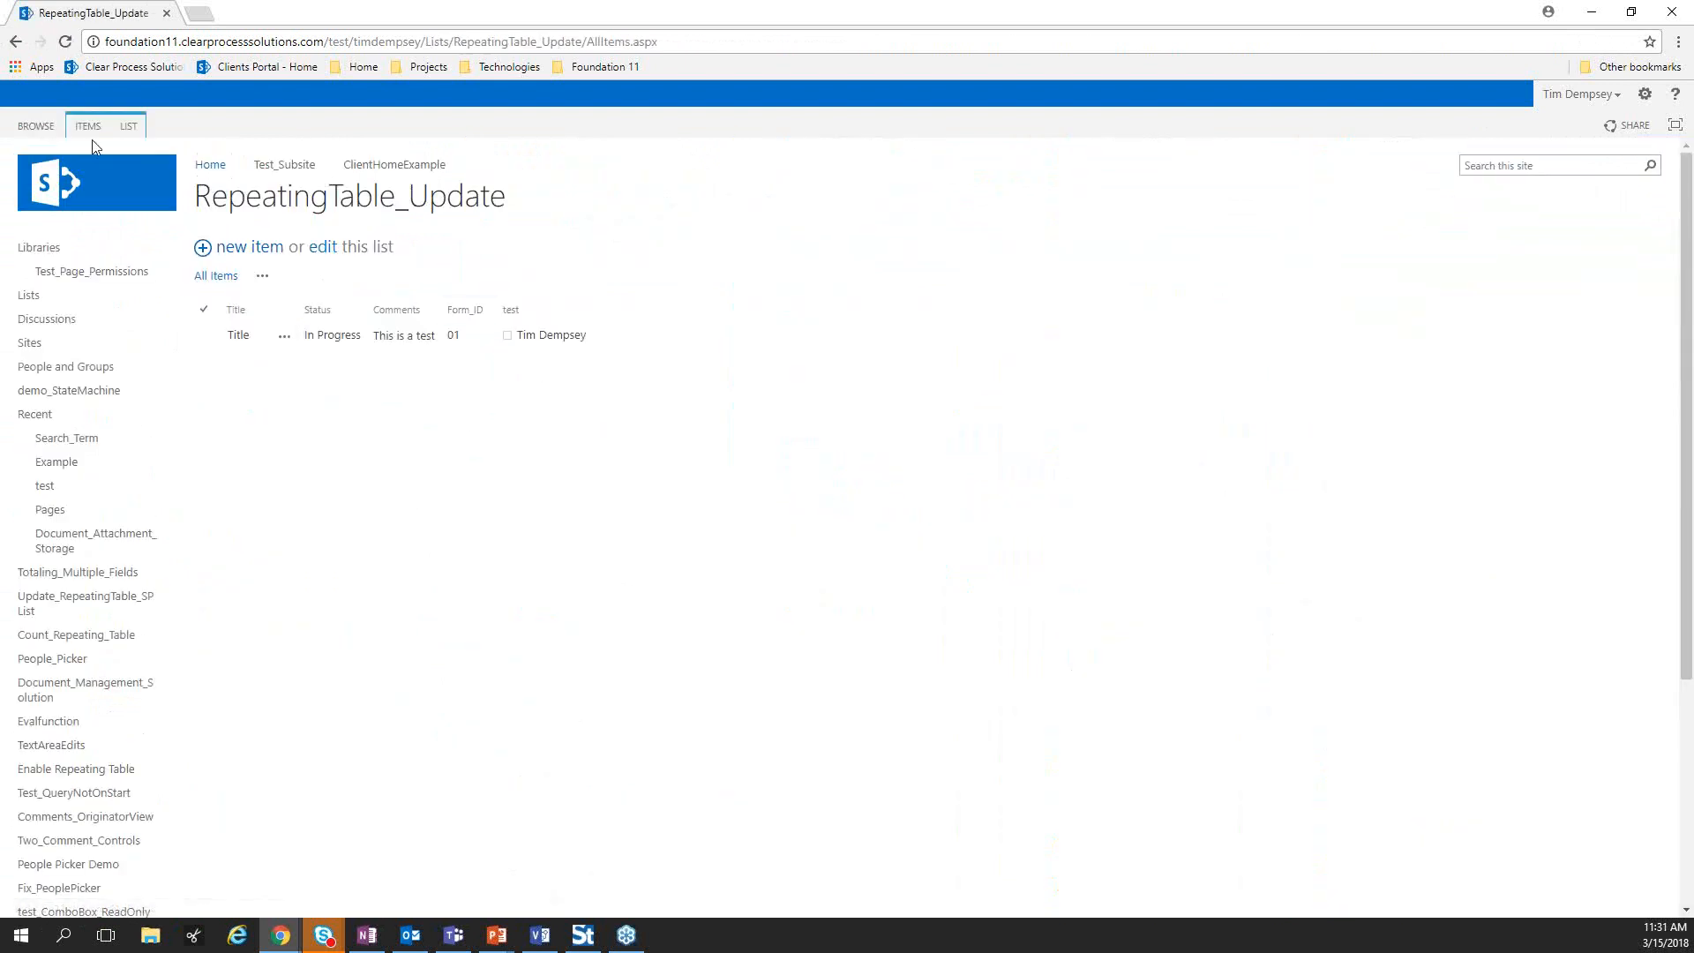
Add a text column named Create_Column to the RepeatingTable_Update list in Quick Edit, and return to the standard view
left_click(129, 125)
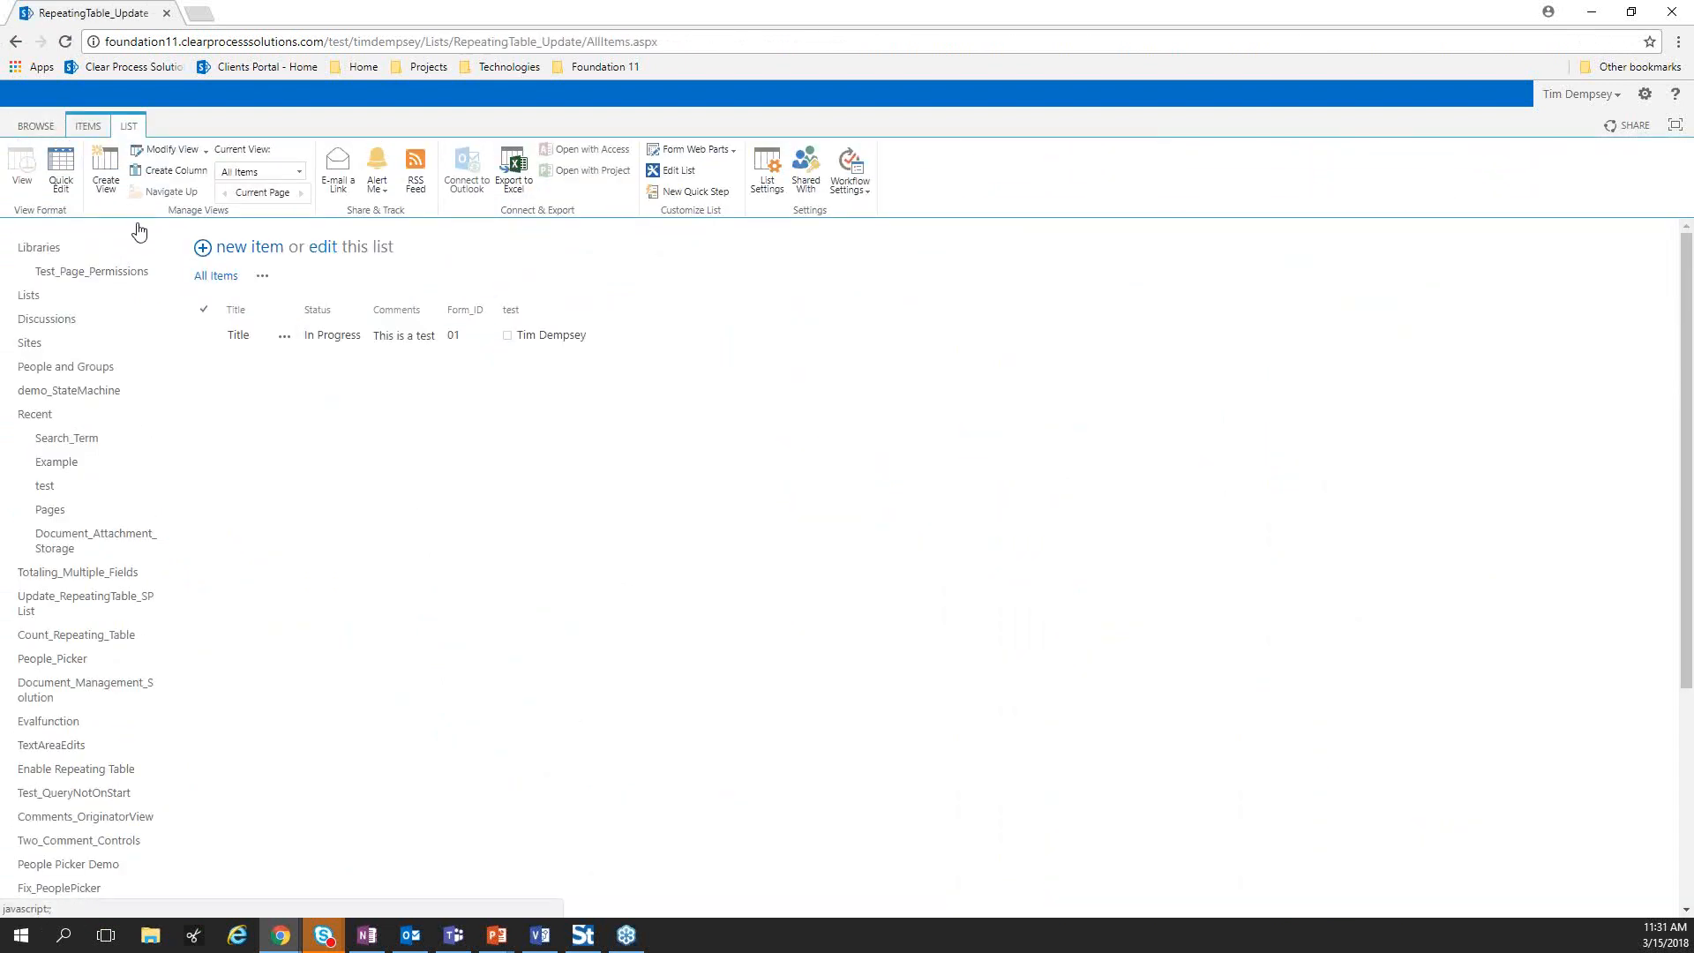
left_click(93, 133)
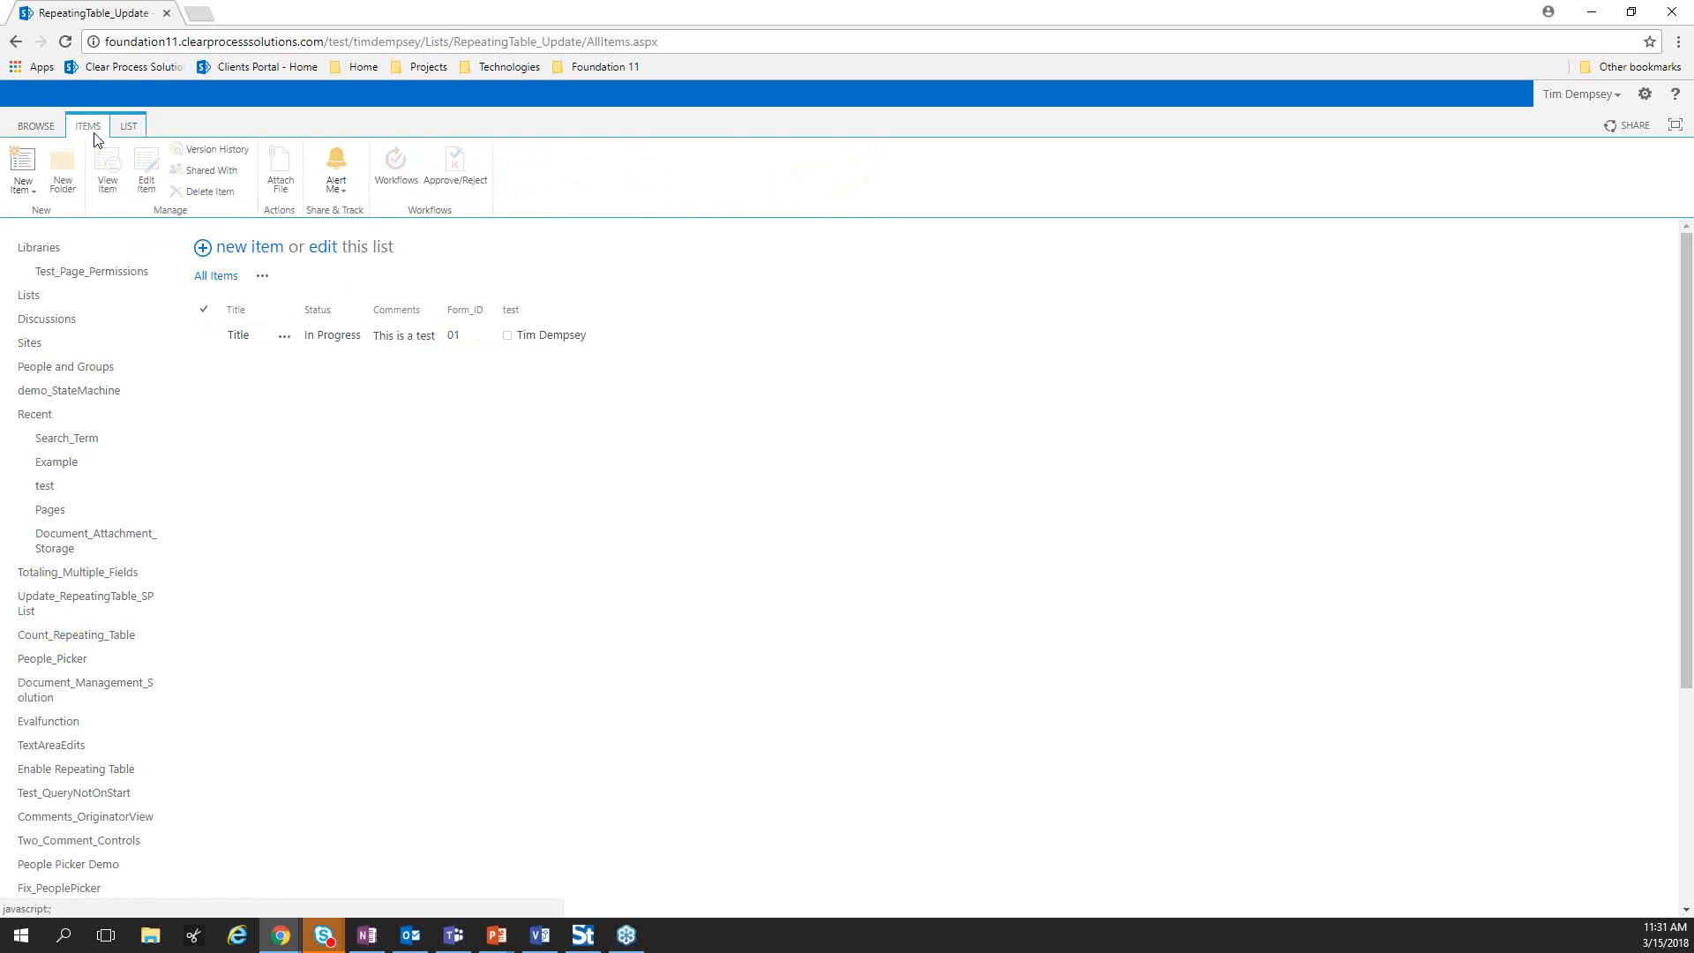
left_click(127, 126)
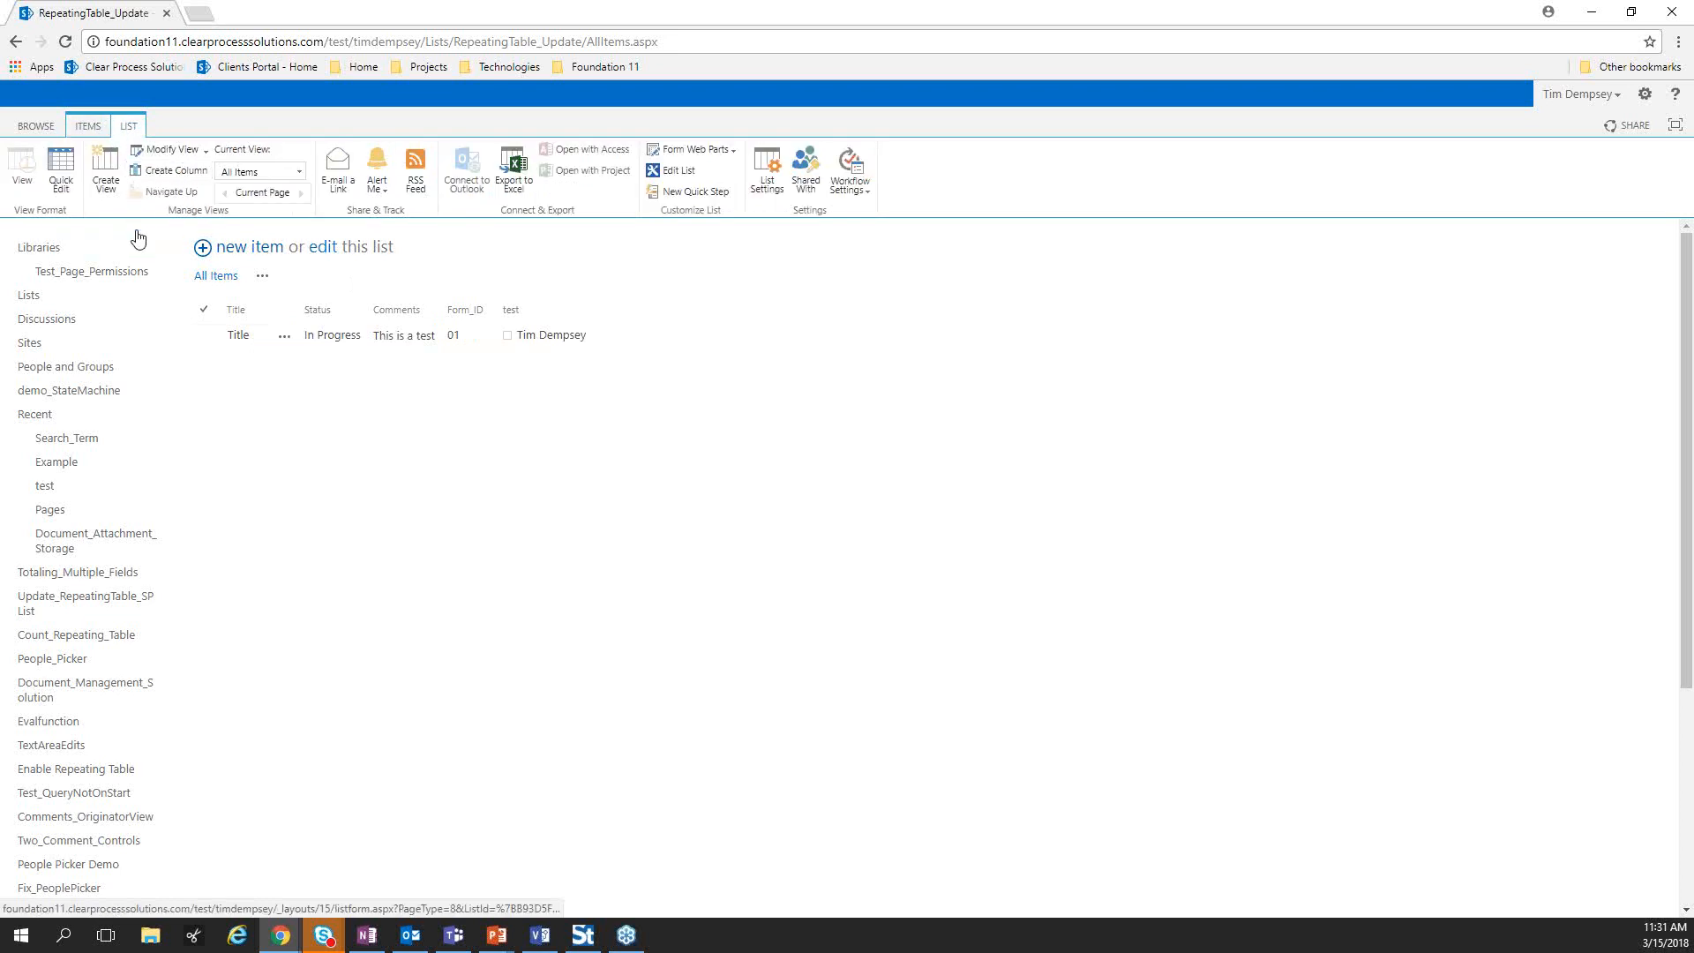
left_click(61, 181)
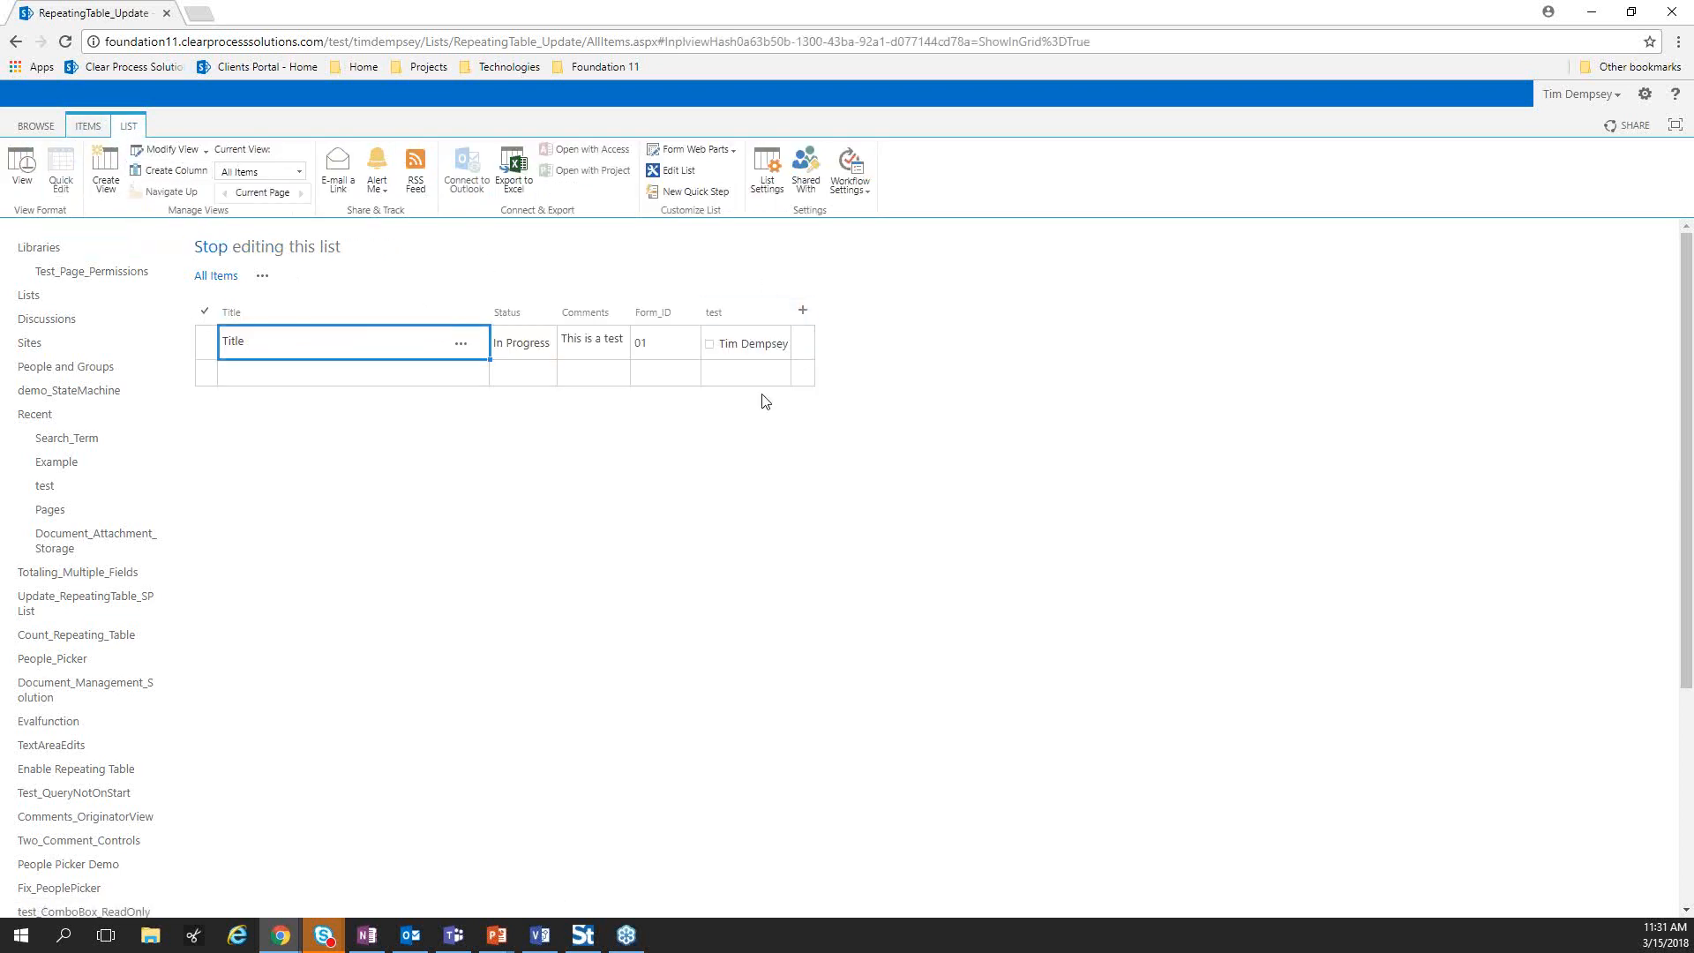
left_click(803, 316)
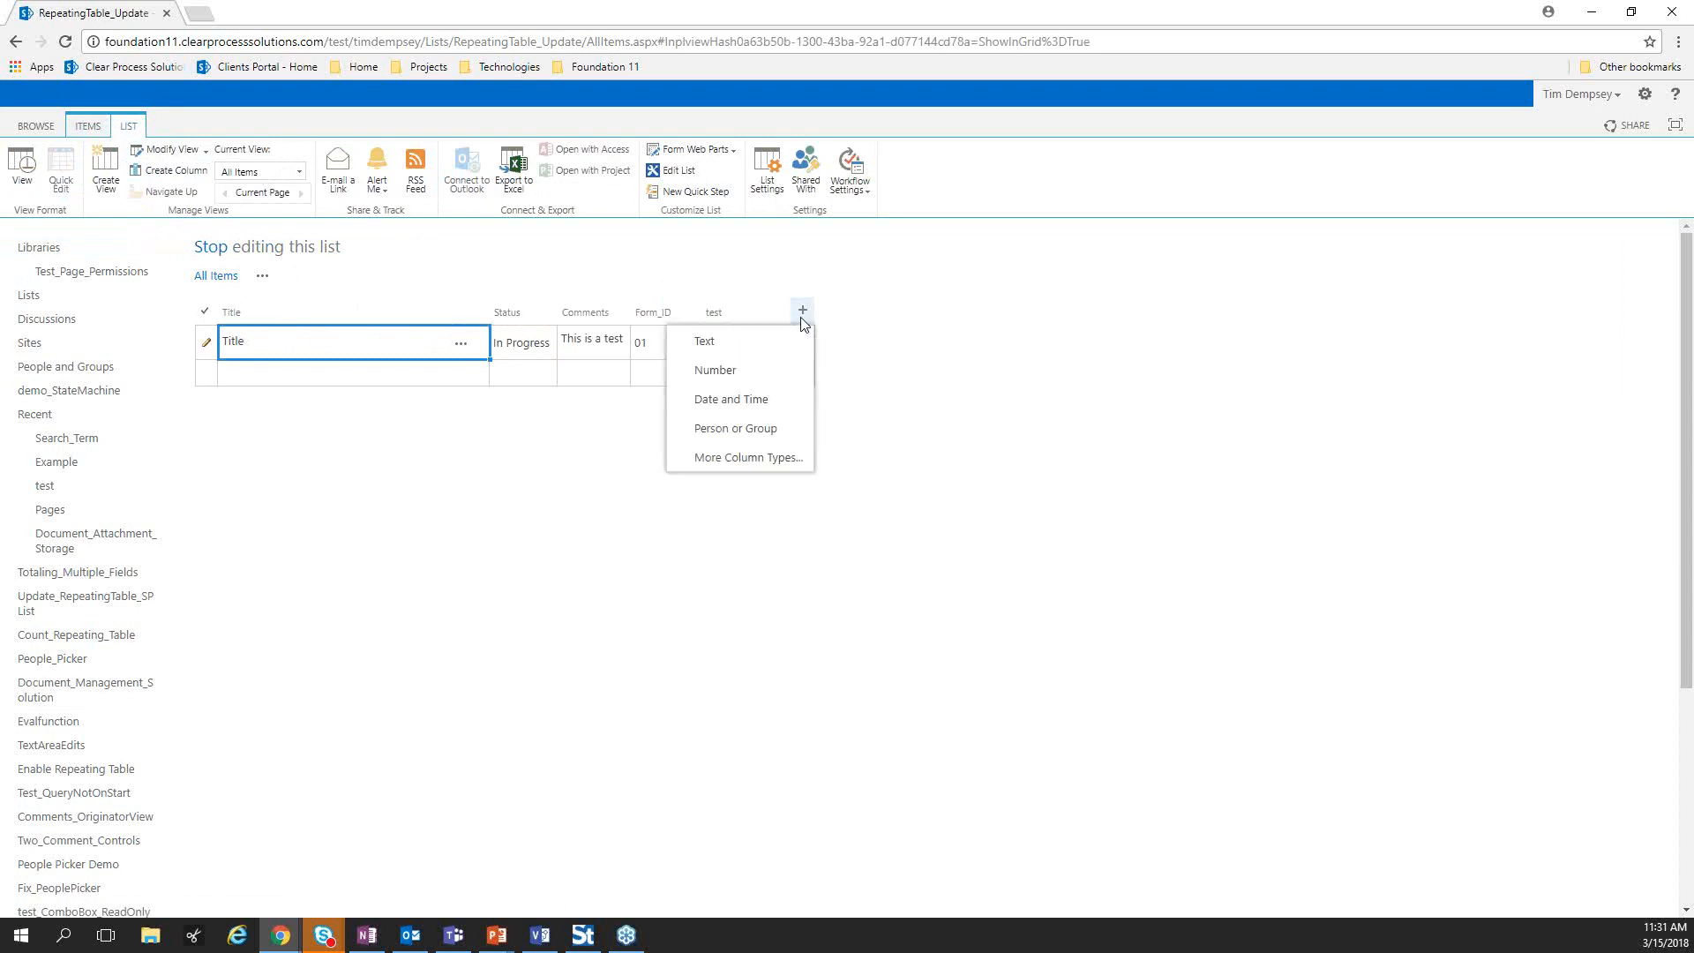
left_click(749, 351)
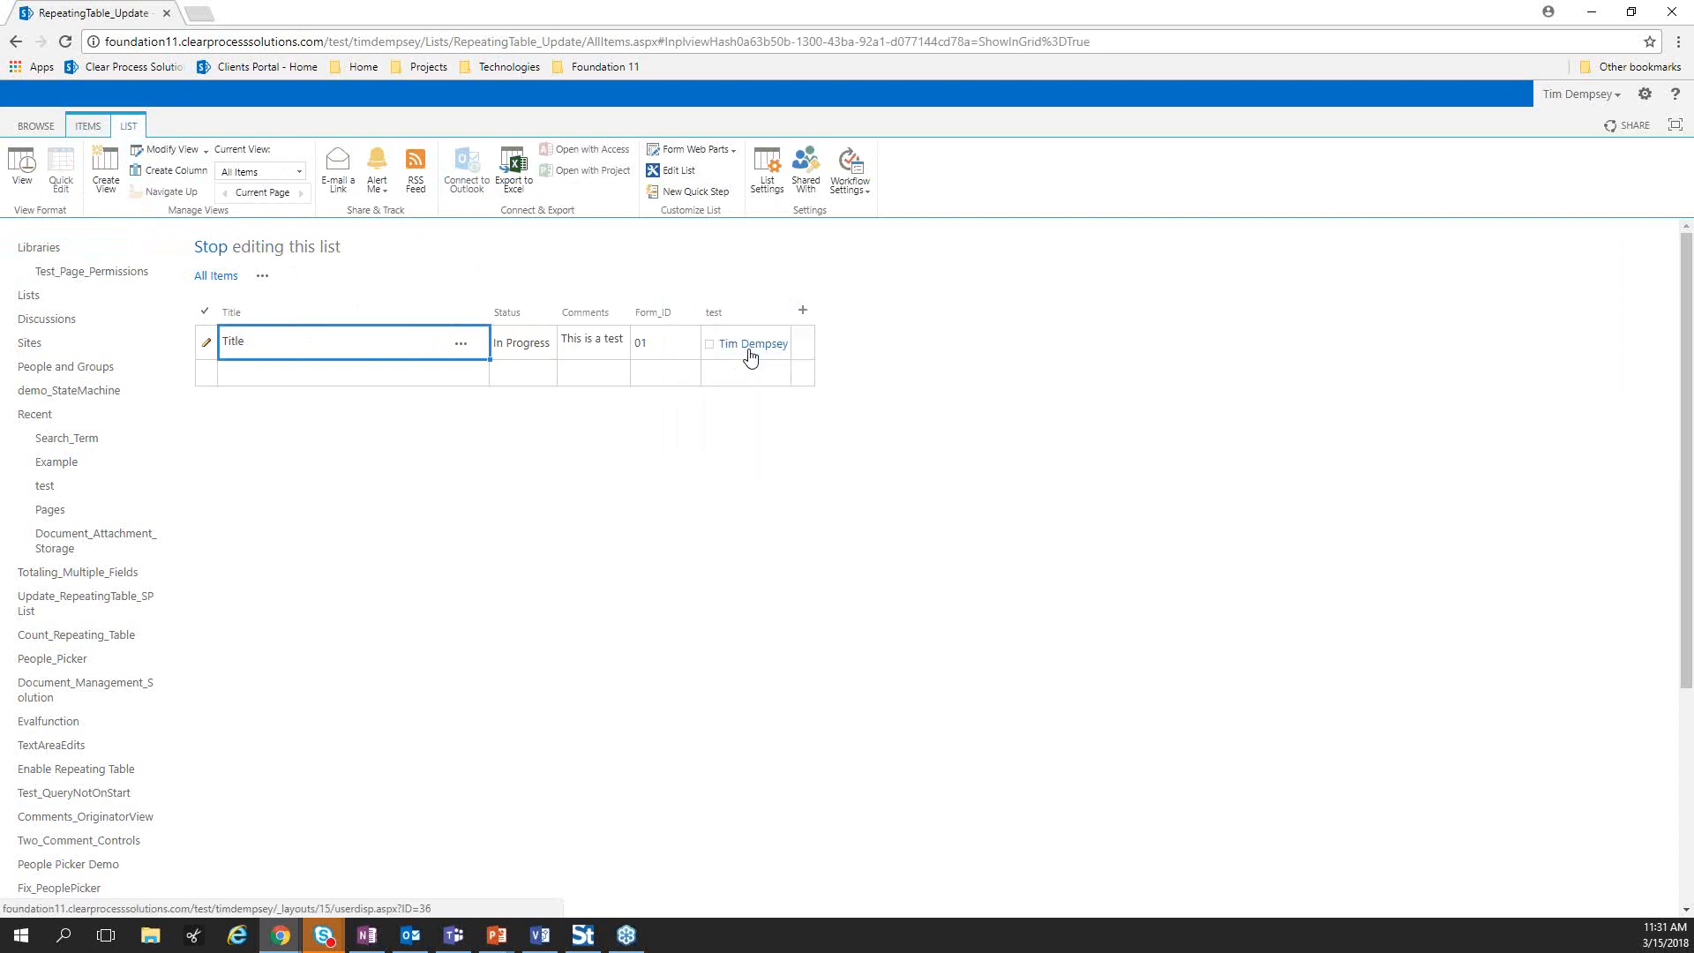
type("create")
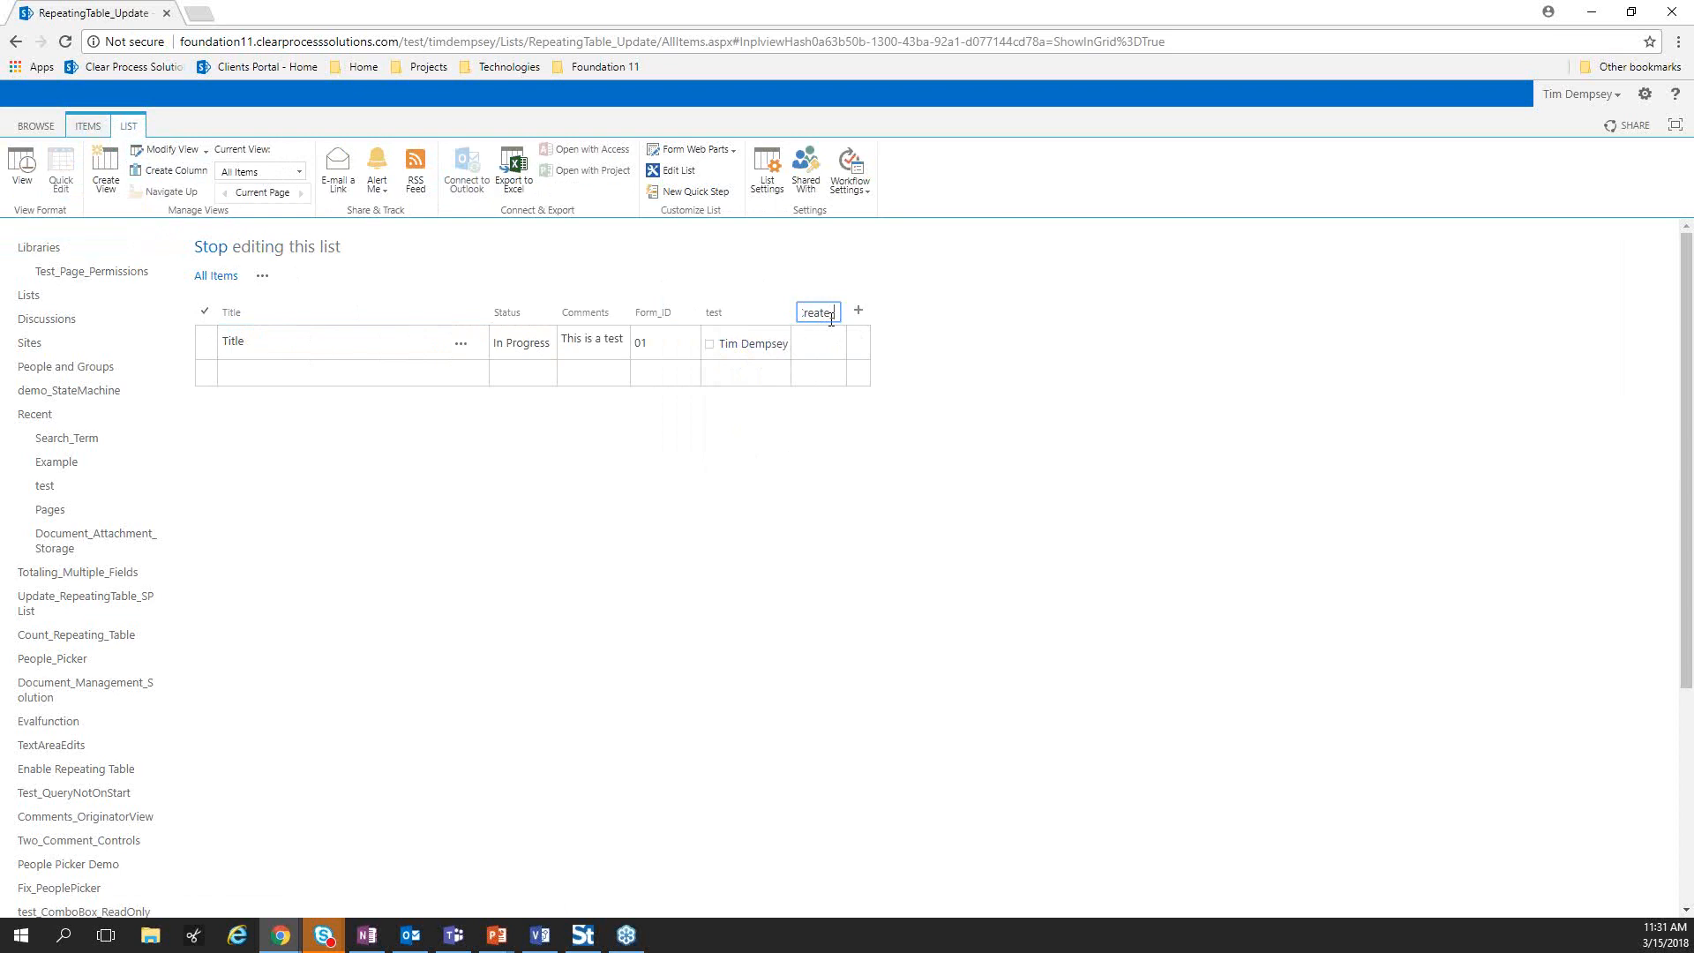
type("_Column")
key("Return")
left_click(25, 176)
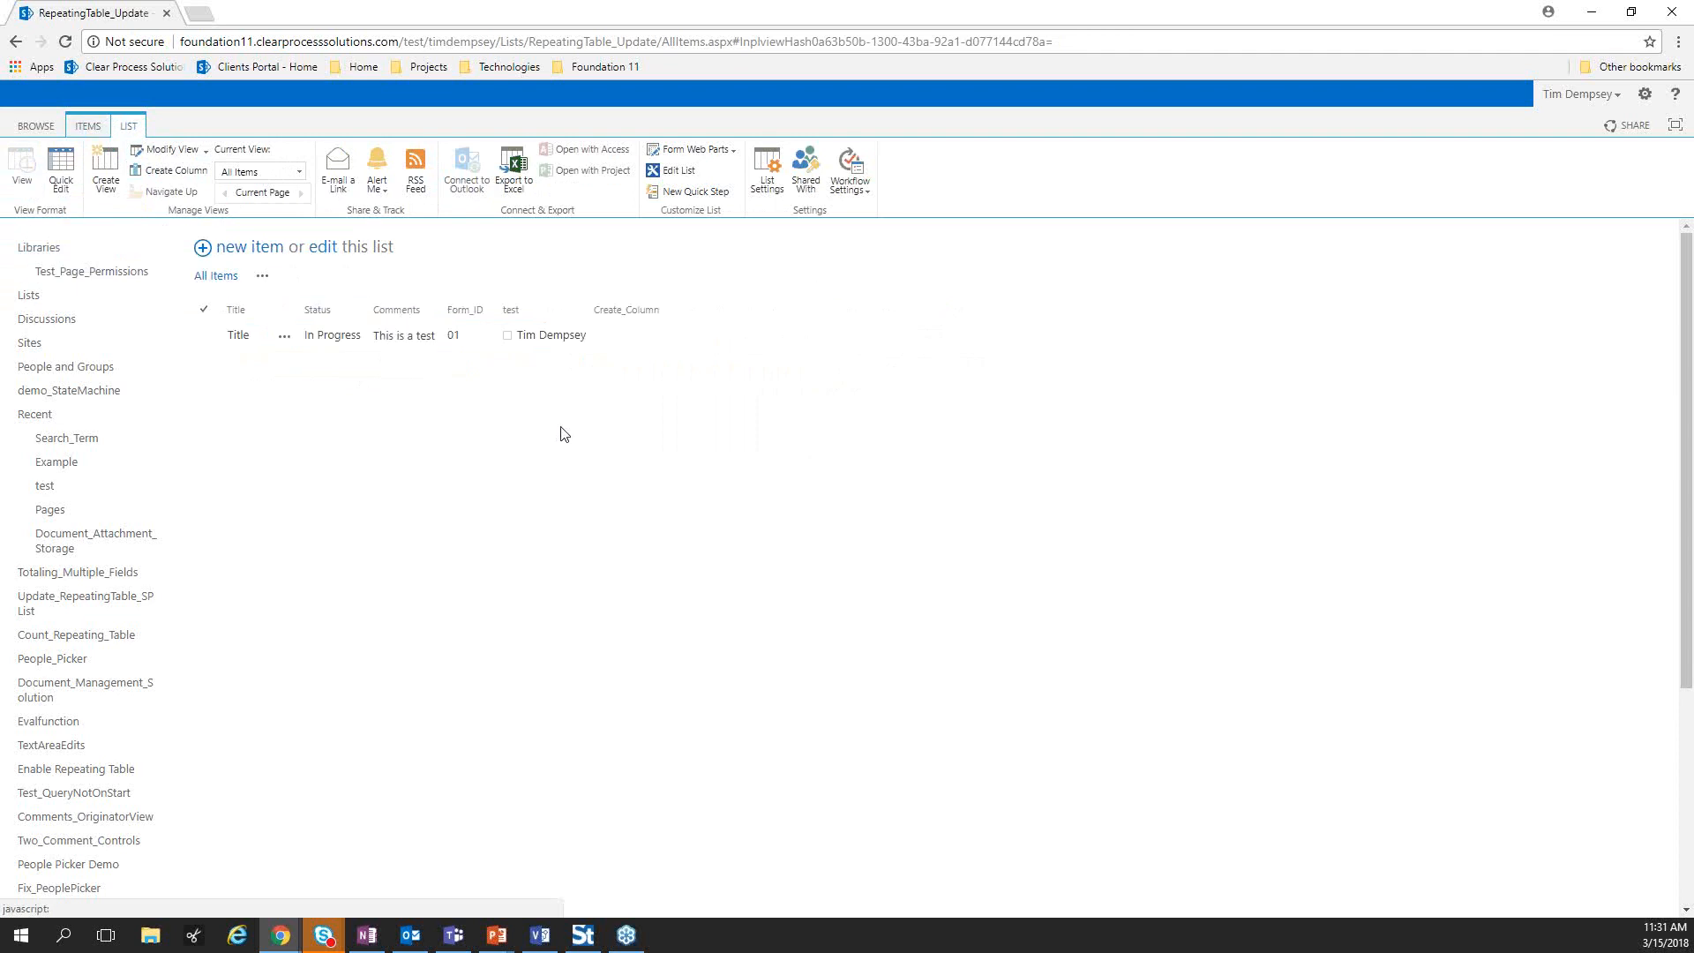
Sort the list by Create_Column in ascending order and examine the column's internal field name in the page address
left_click(620, 311)
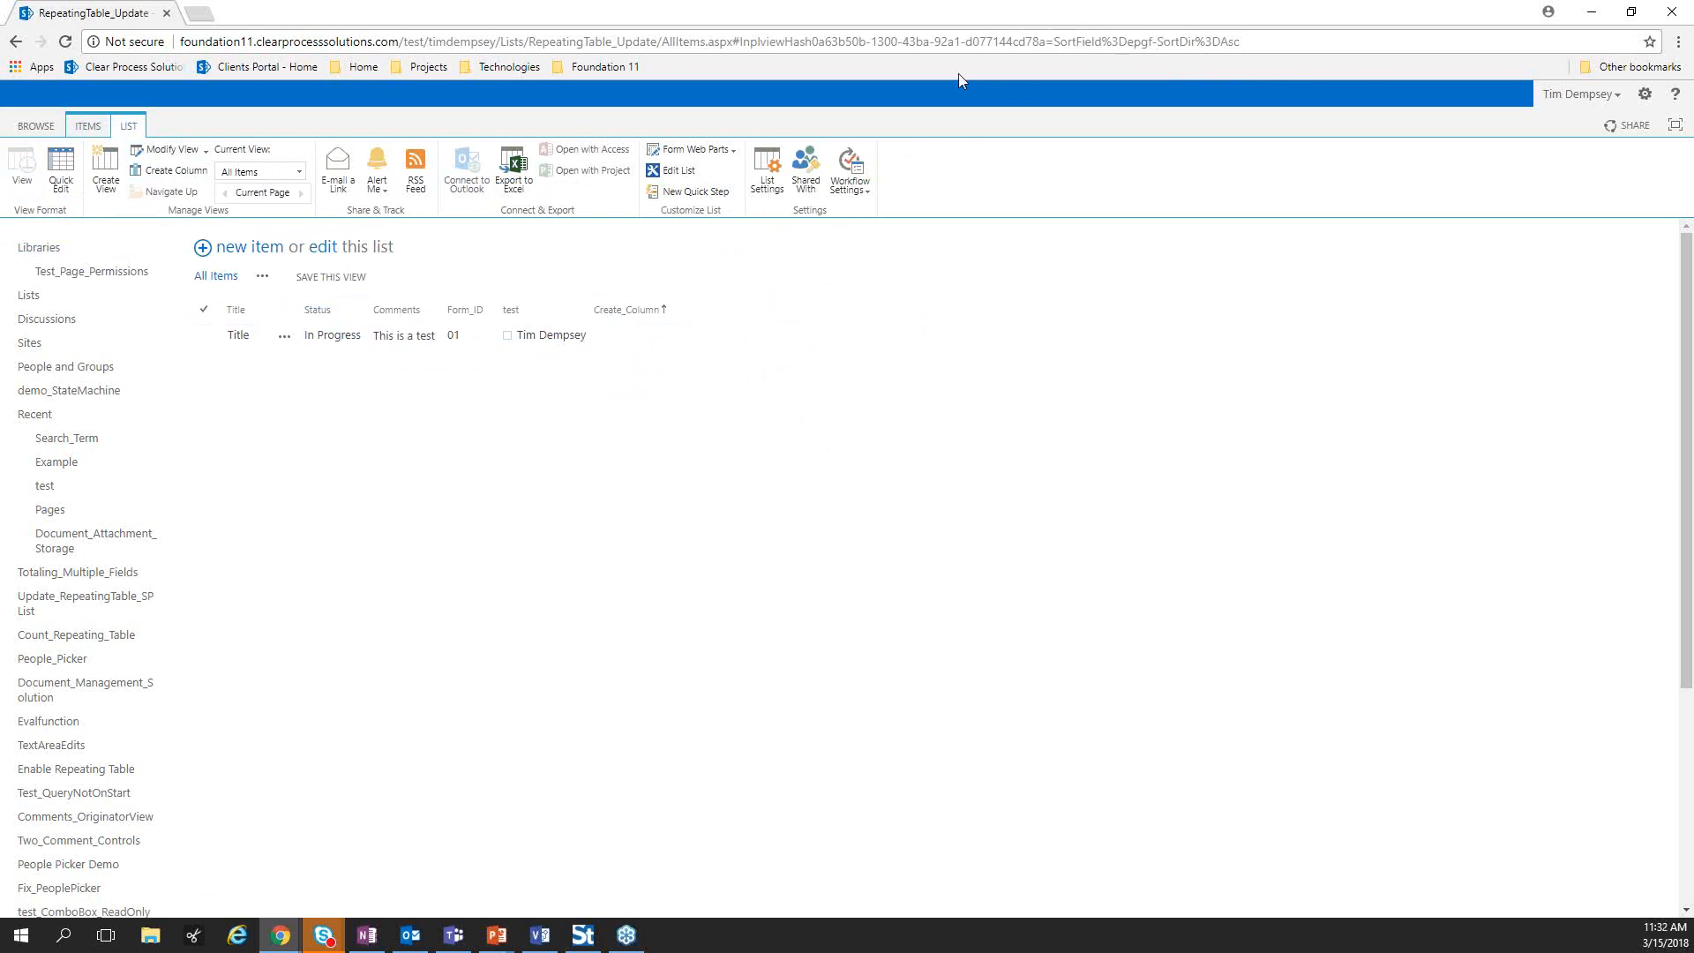
left_click(629, 309)
left_click(611, 334)
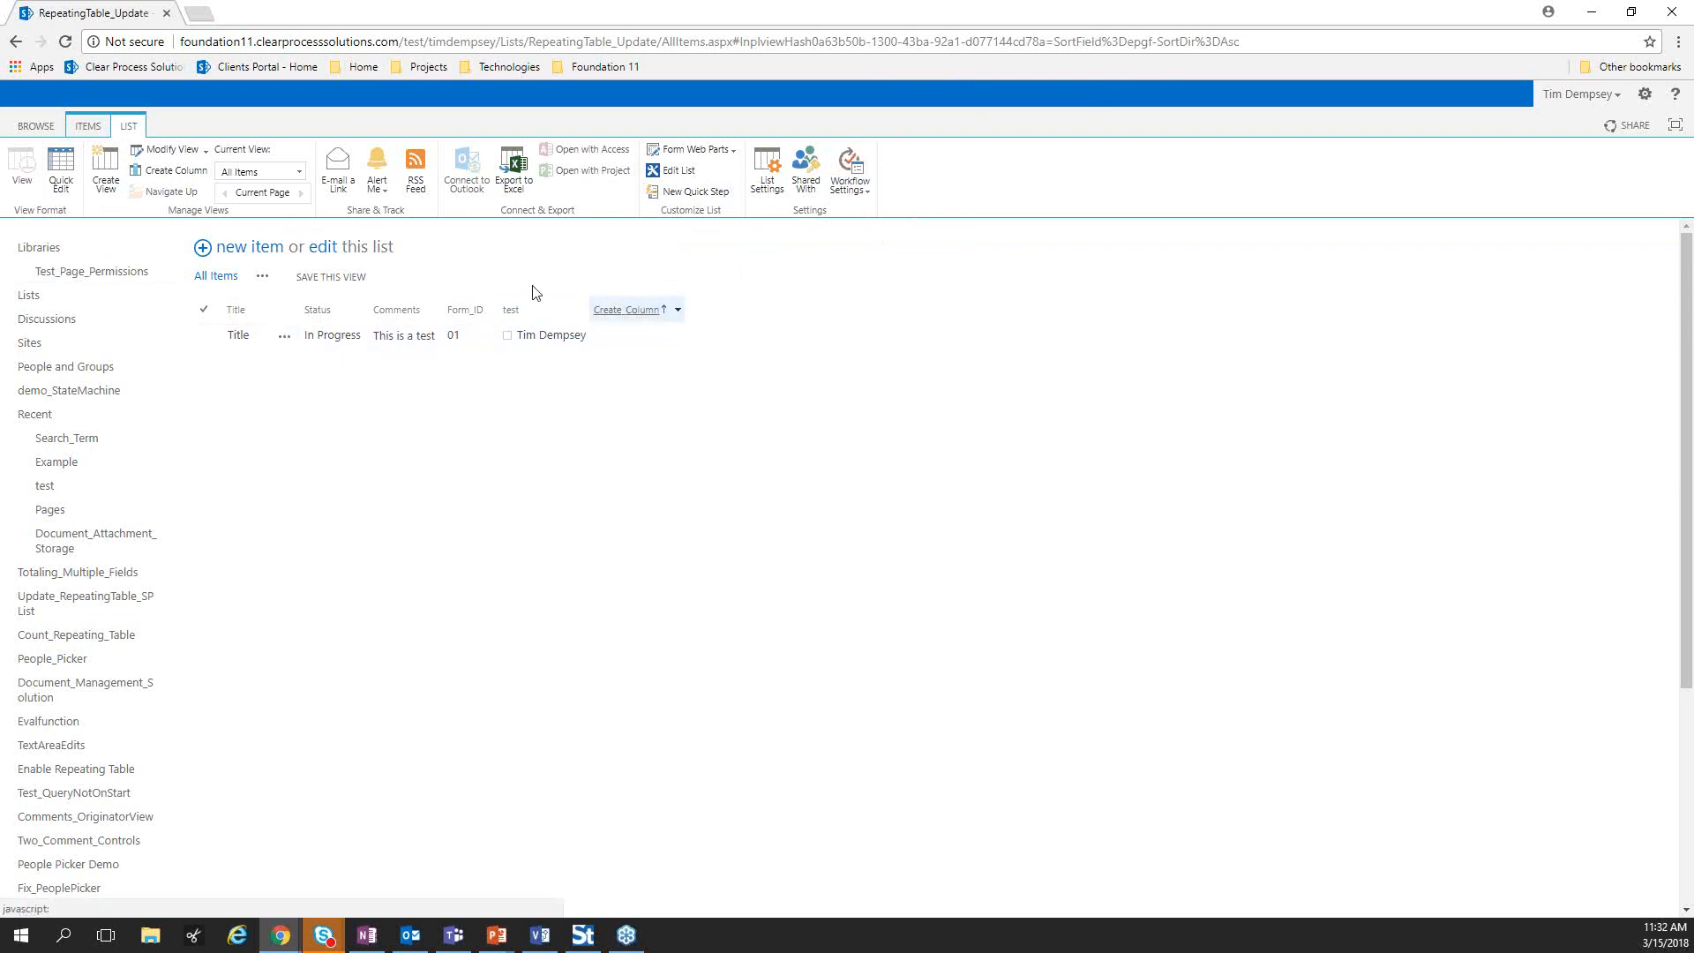
Create a single-line text column named Create_Column_List in the RepeatingTable_Update list through the Create Column form
left_click(97, 127)
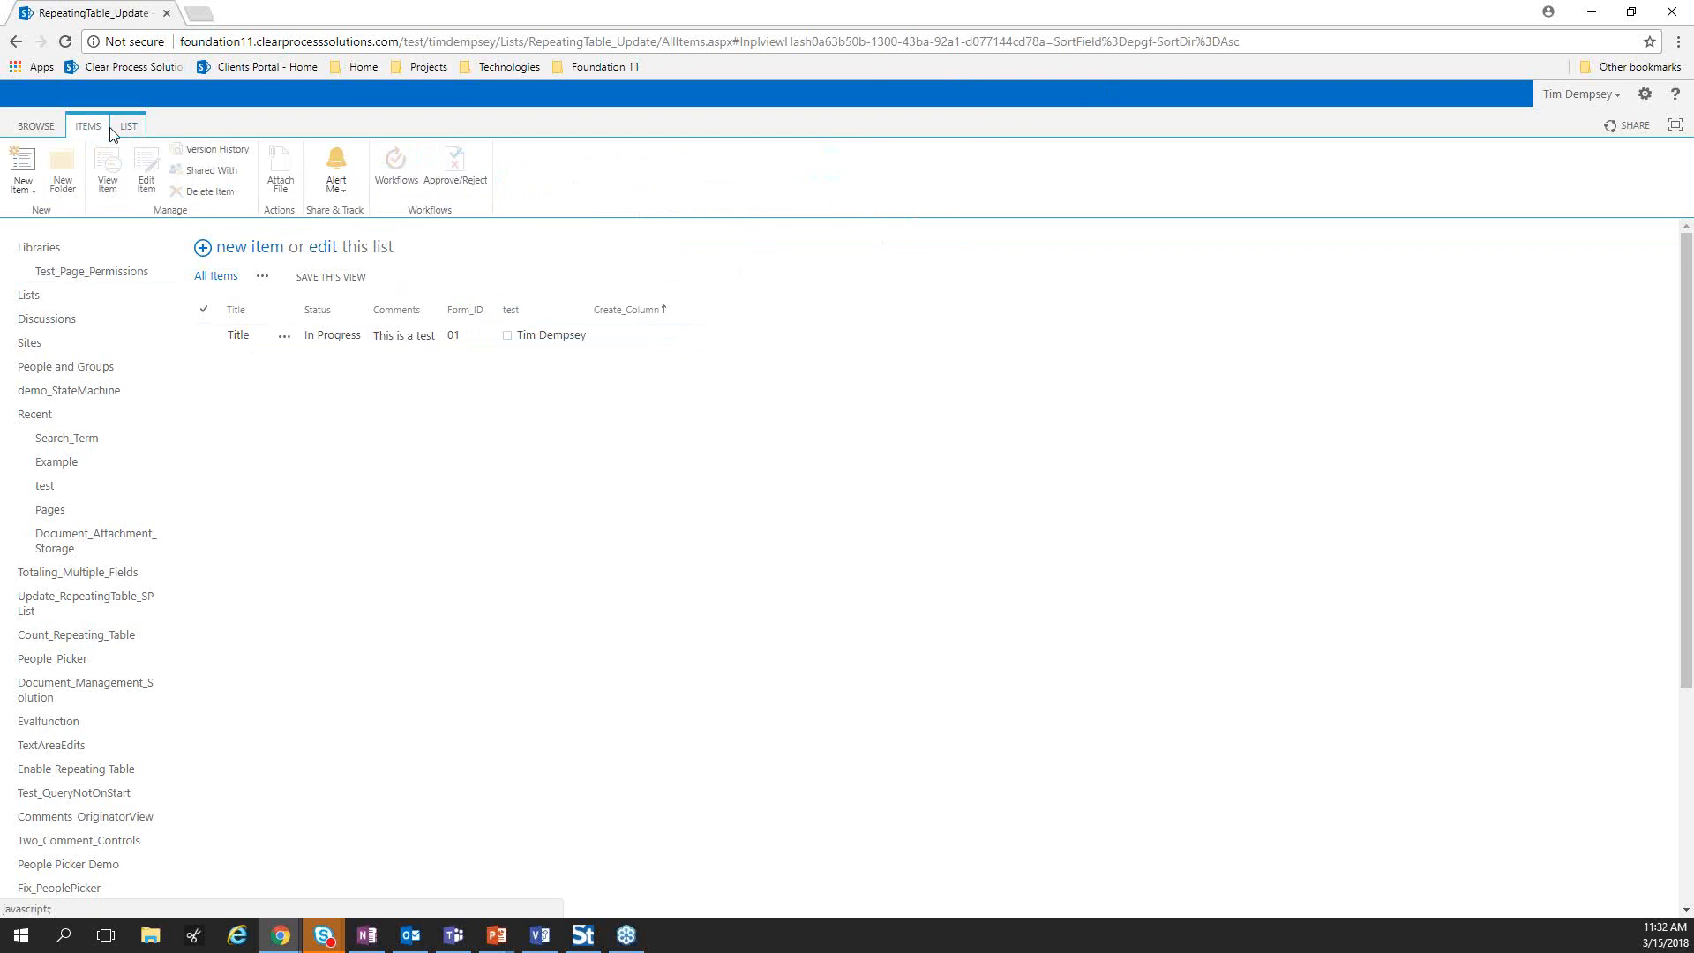
left_click(131, 129)
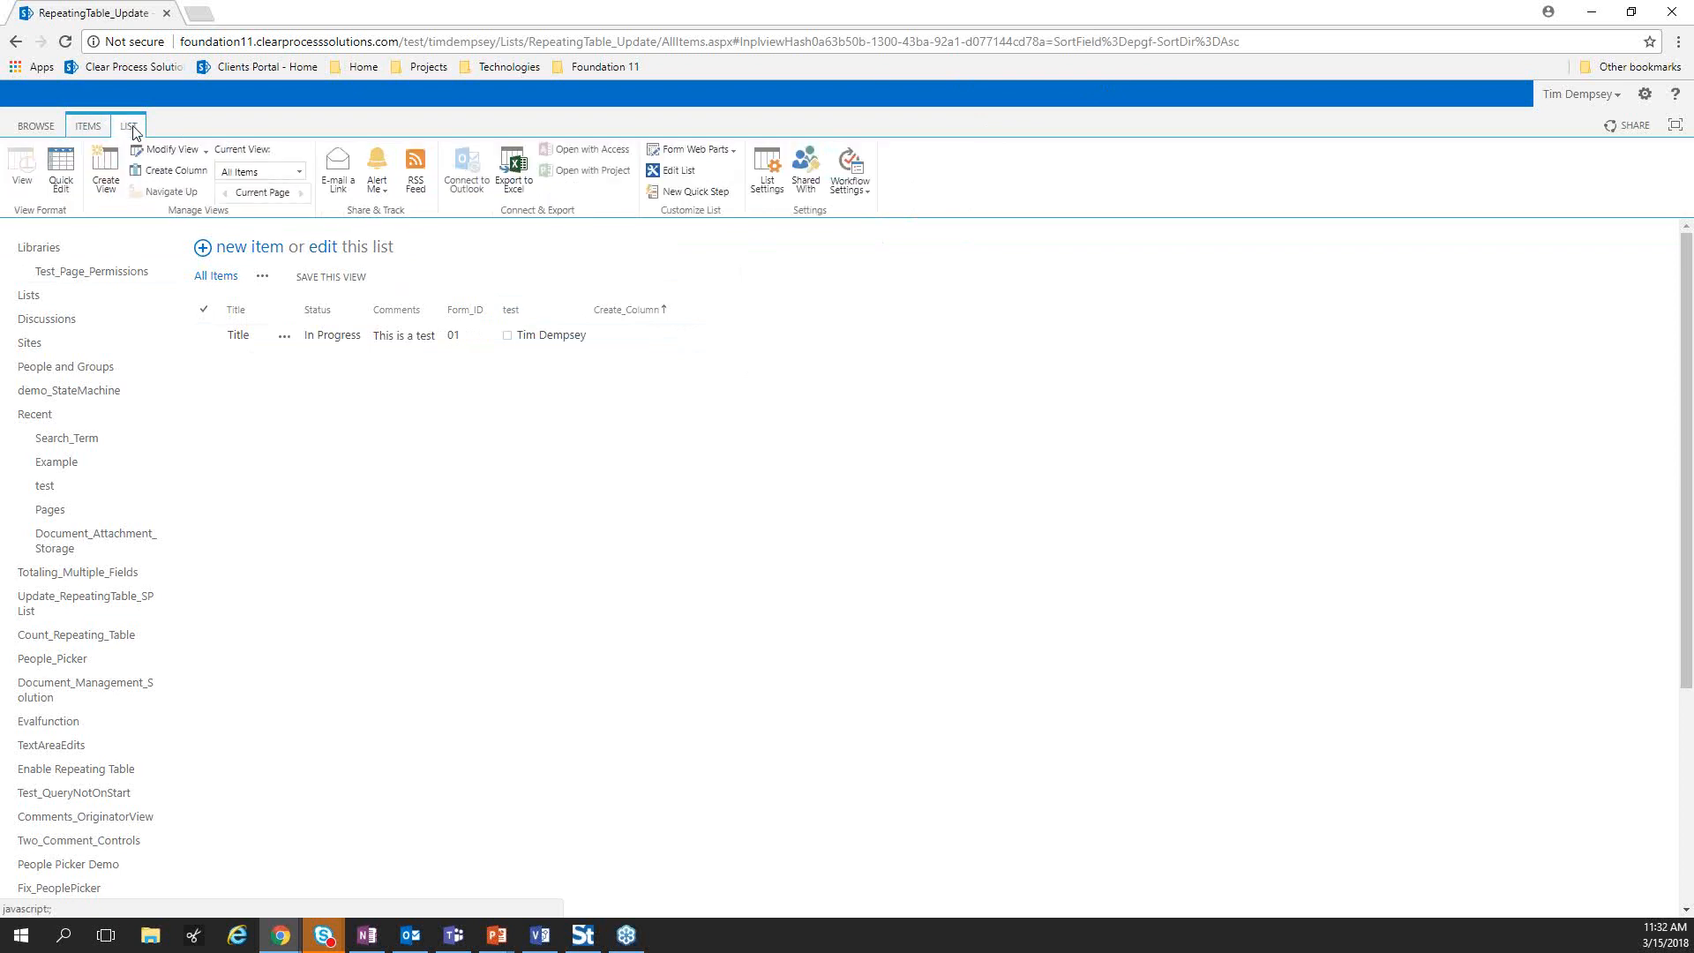
left_click(166, 173)
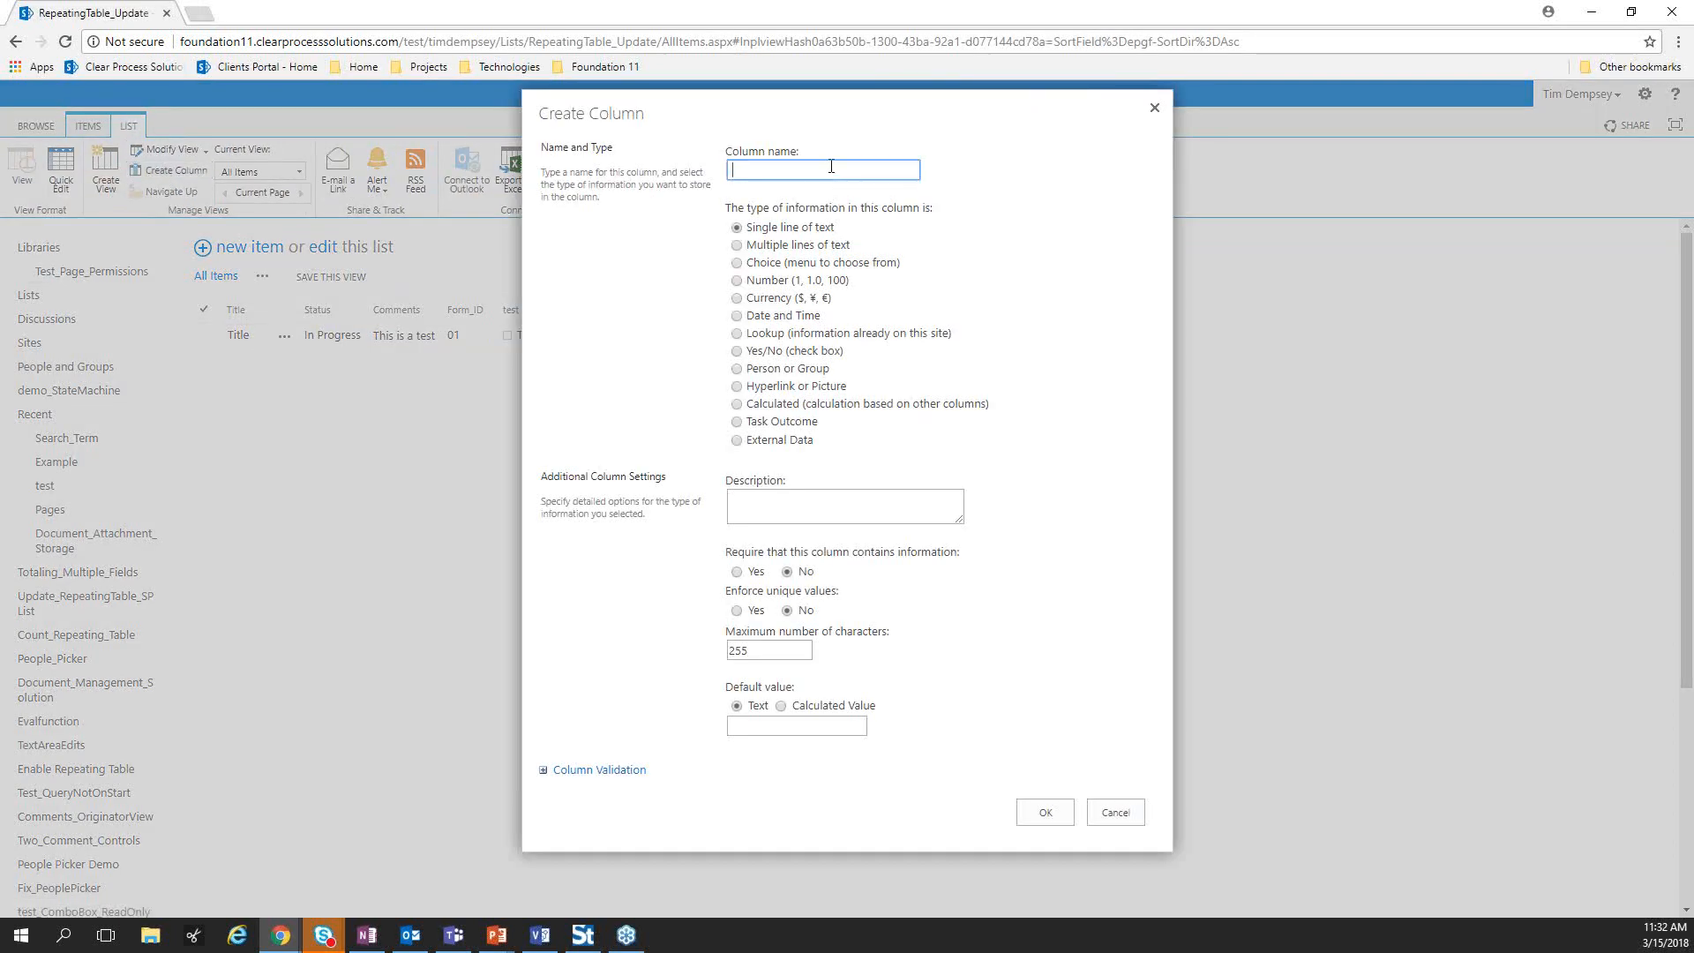
type("Create_Column_List")
left_click(1063, 813)
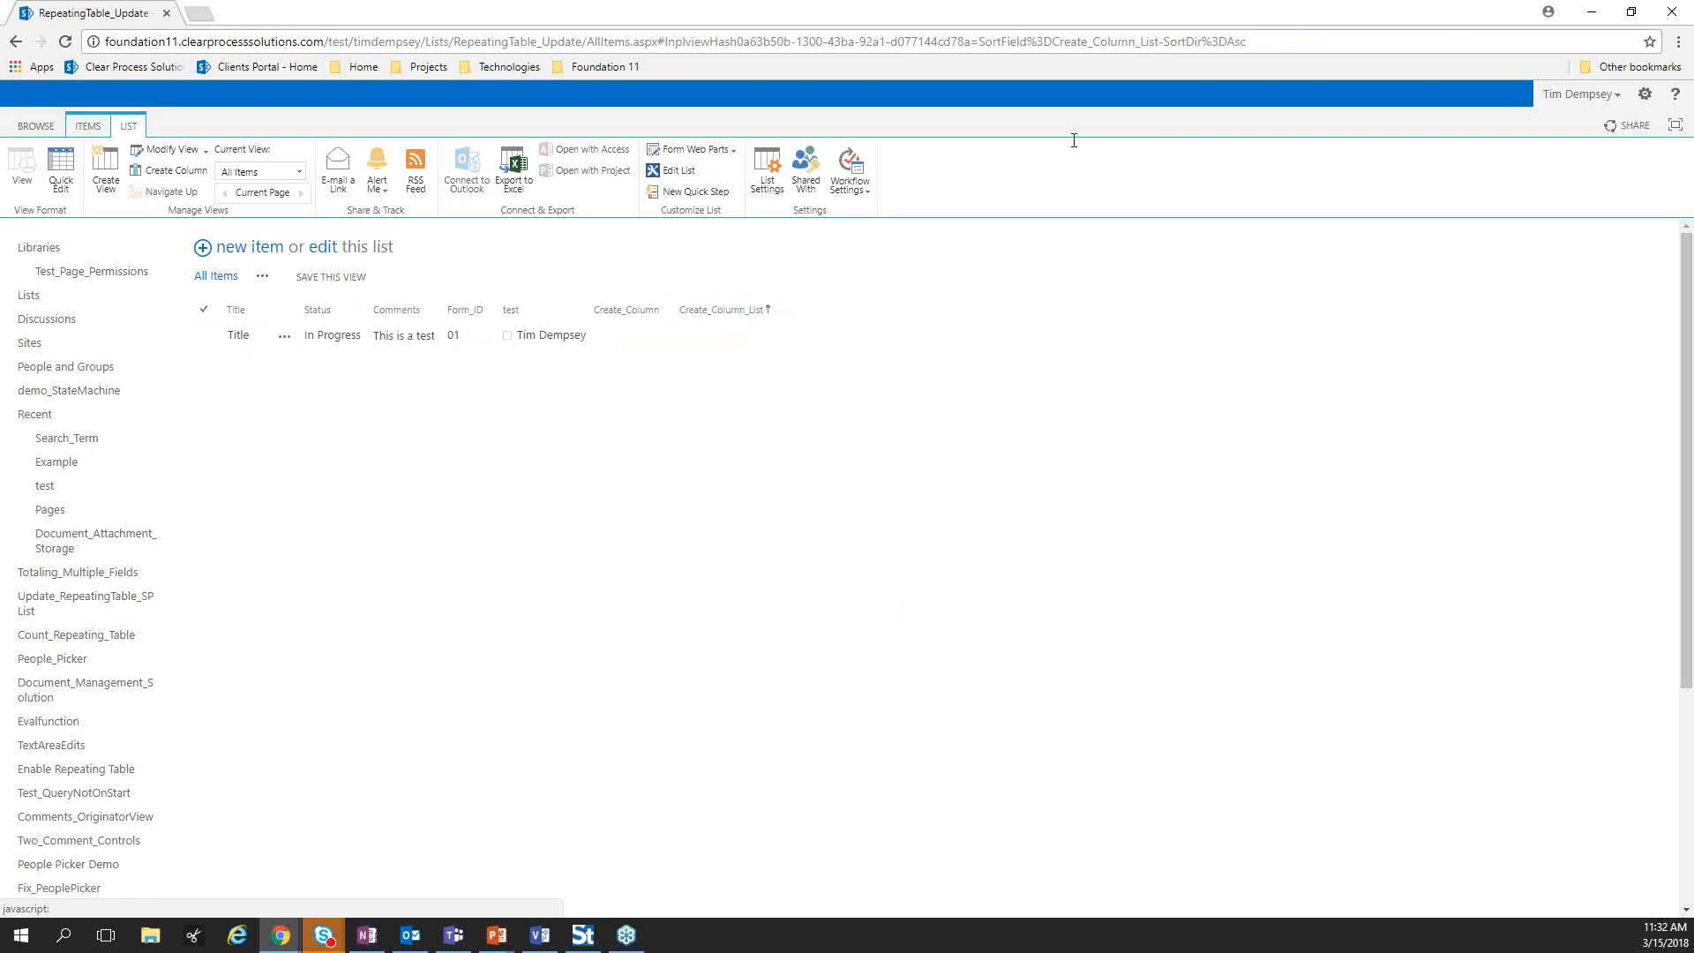
Compare the internal field names of Create_Column_List and Create_Column in the page address, sorting the list by Create_Column in descending order
left_click_drag(1161, 42, 1048, 42)
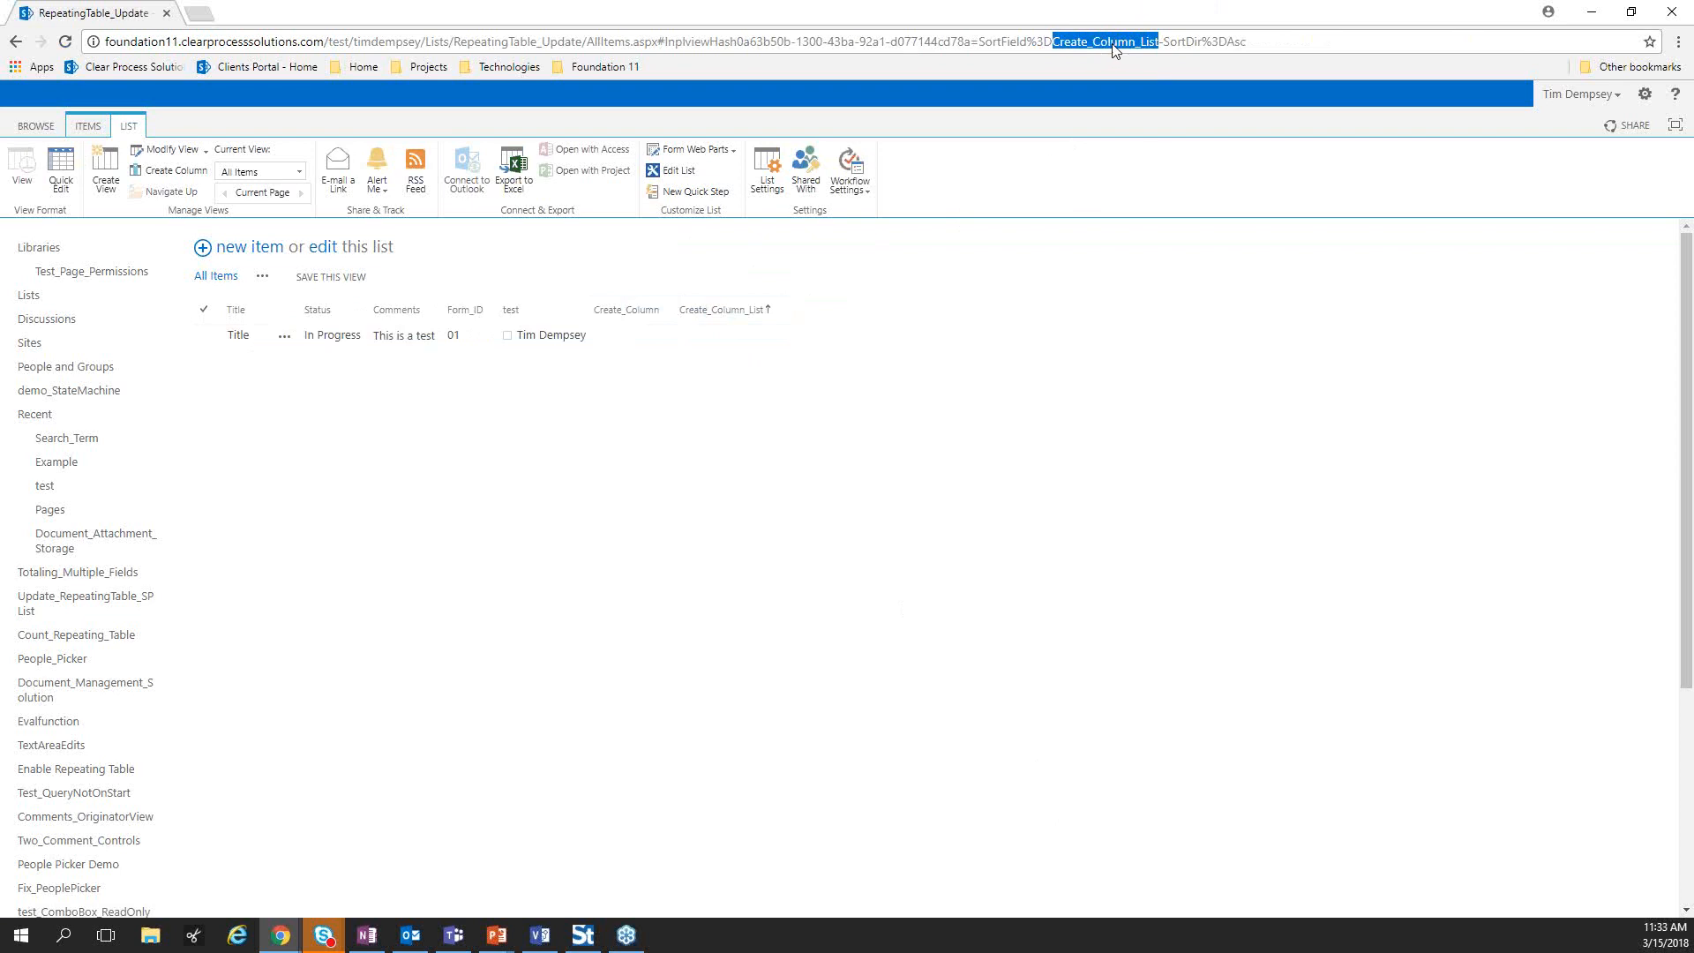
left_click(647, 310)
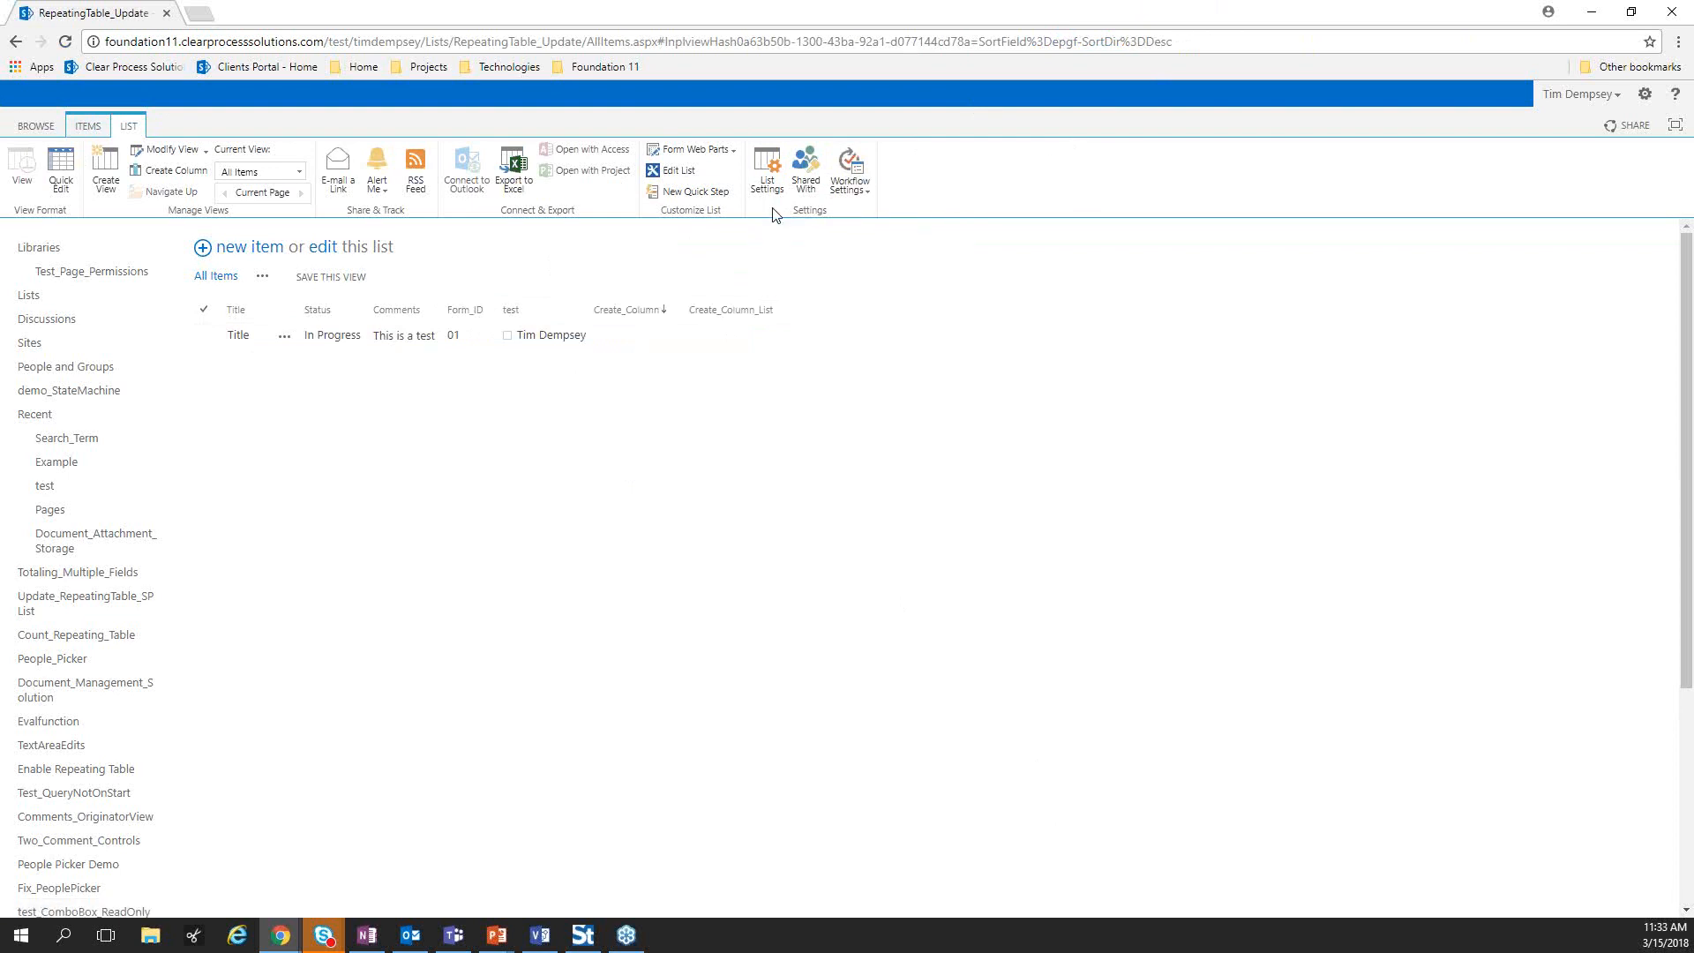
Open the Winshuttle Composer bookmark from Foundation 11 in a new browser tab and return to the RepeatingTable_Update list
left_click(1644, 95)
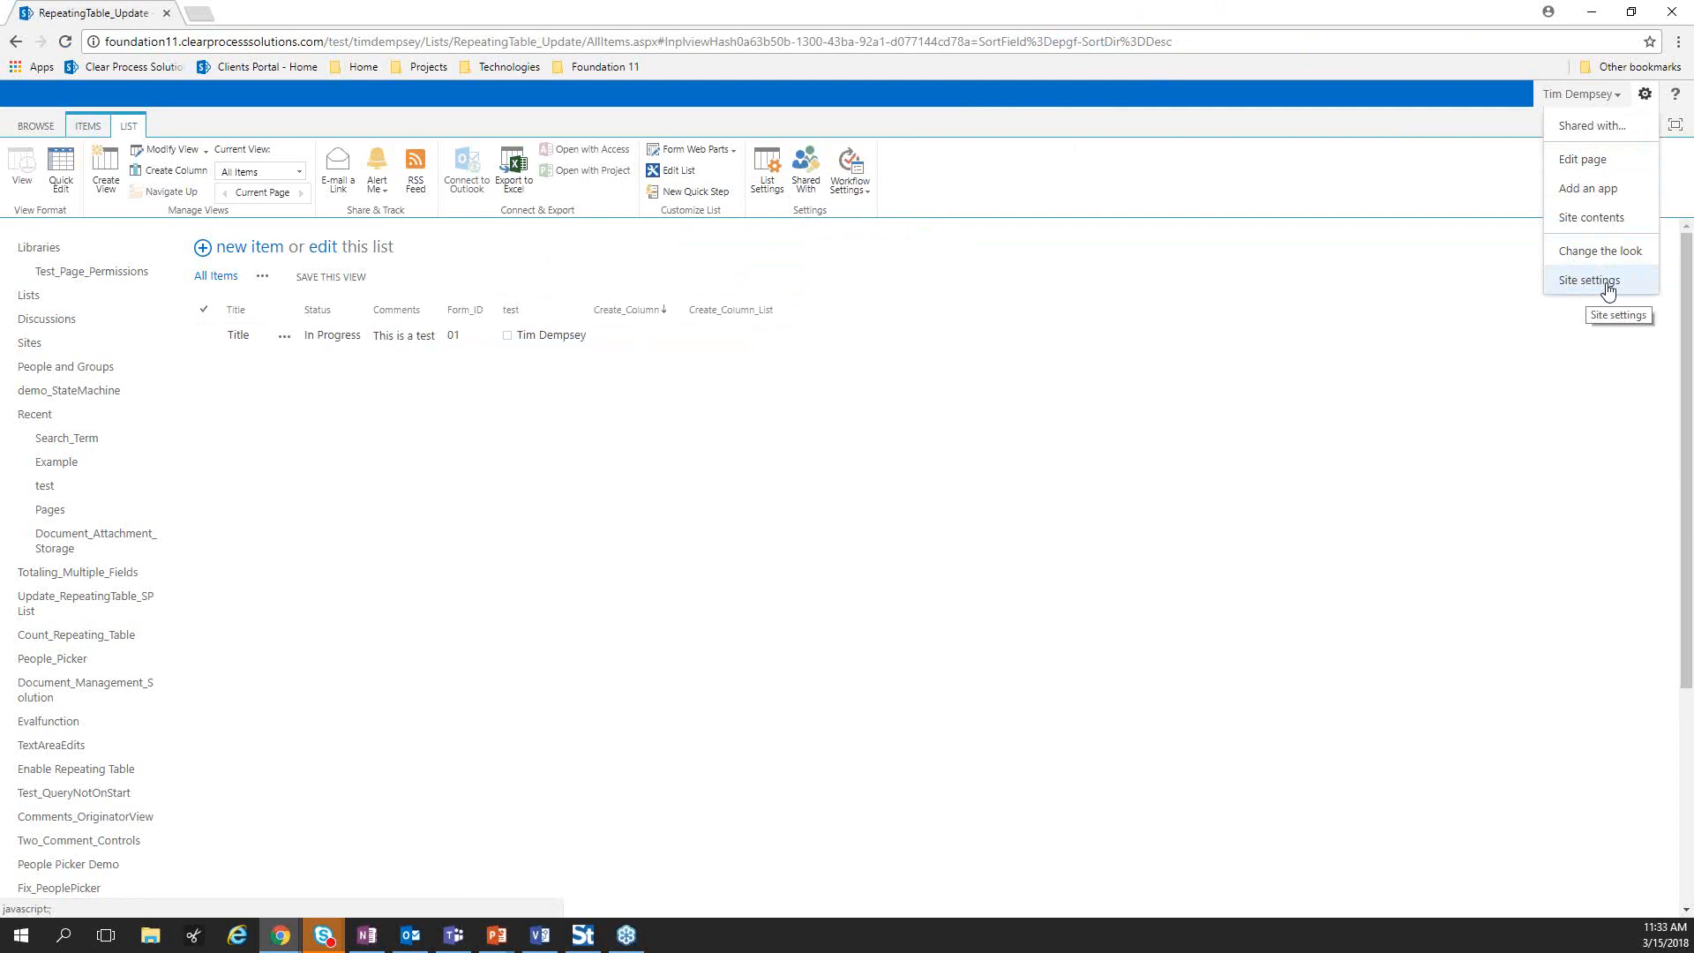
left_click(199, 13)
left_click(628, 68)
left_click(645, 84)
left_click(124, 11)
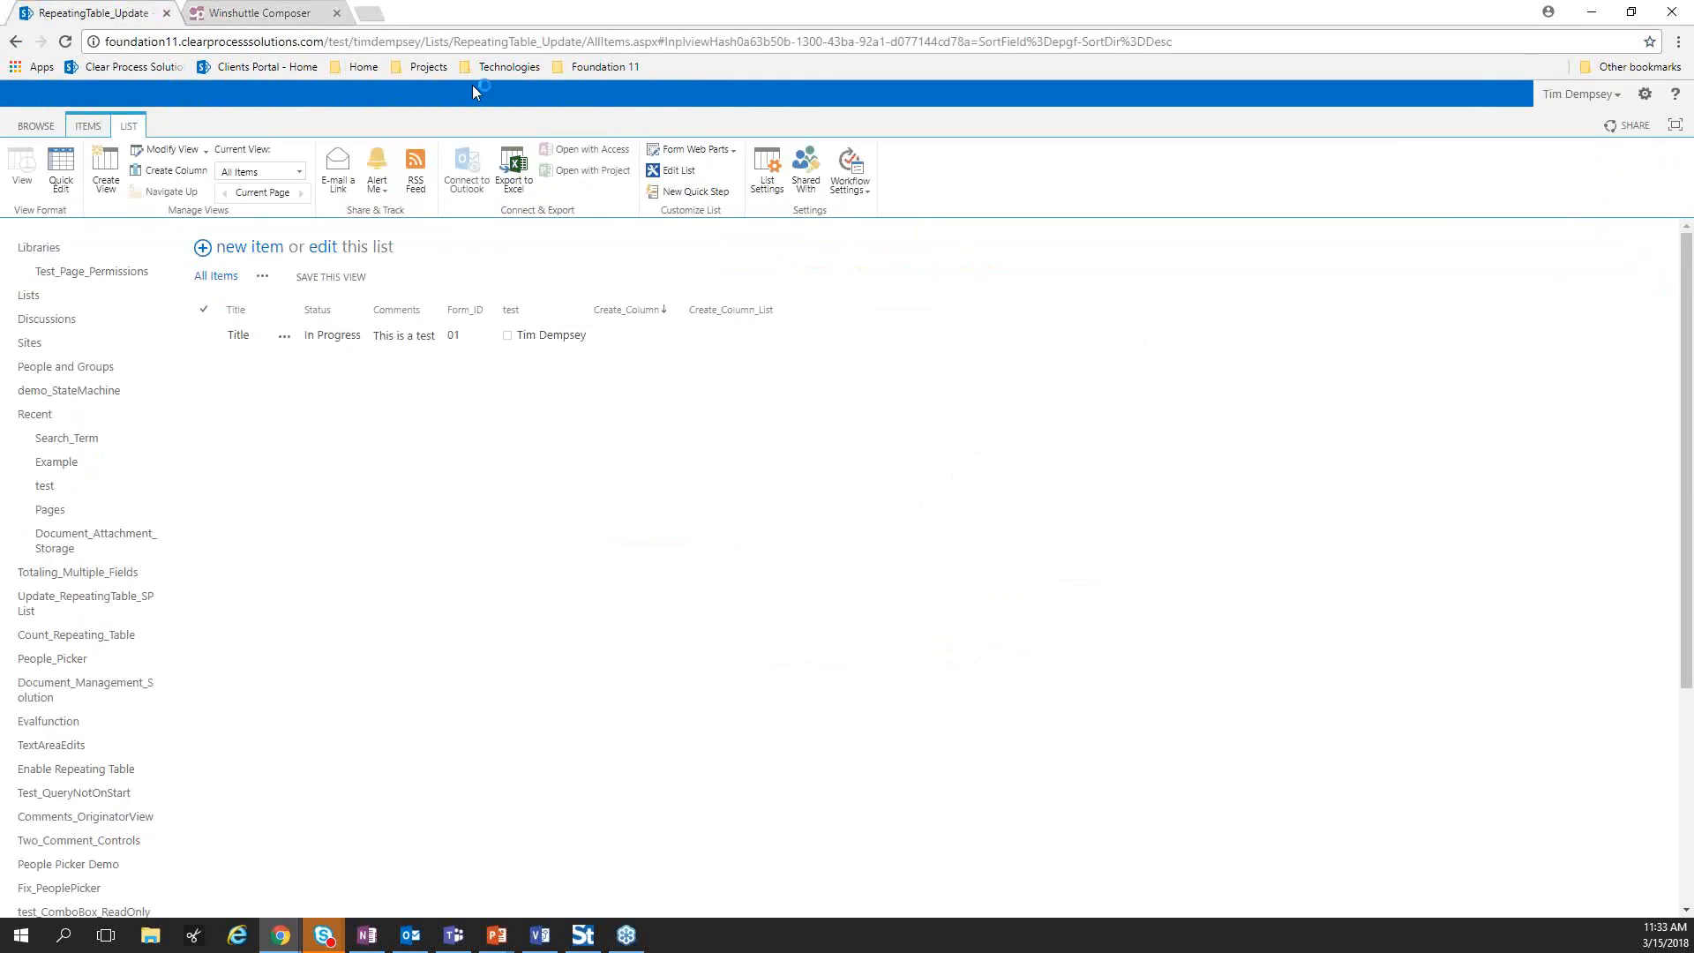
Look through the site's People and Groups page in the site settings and return to the RepeatingTable_Update list
left_click(1645, 94)
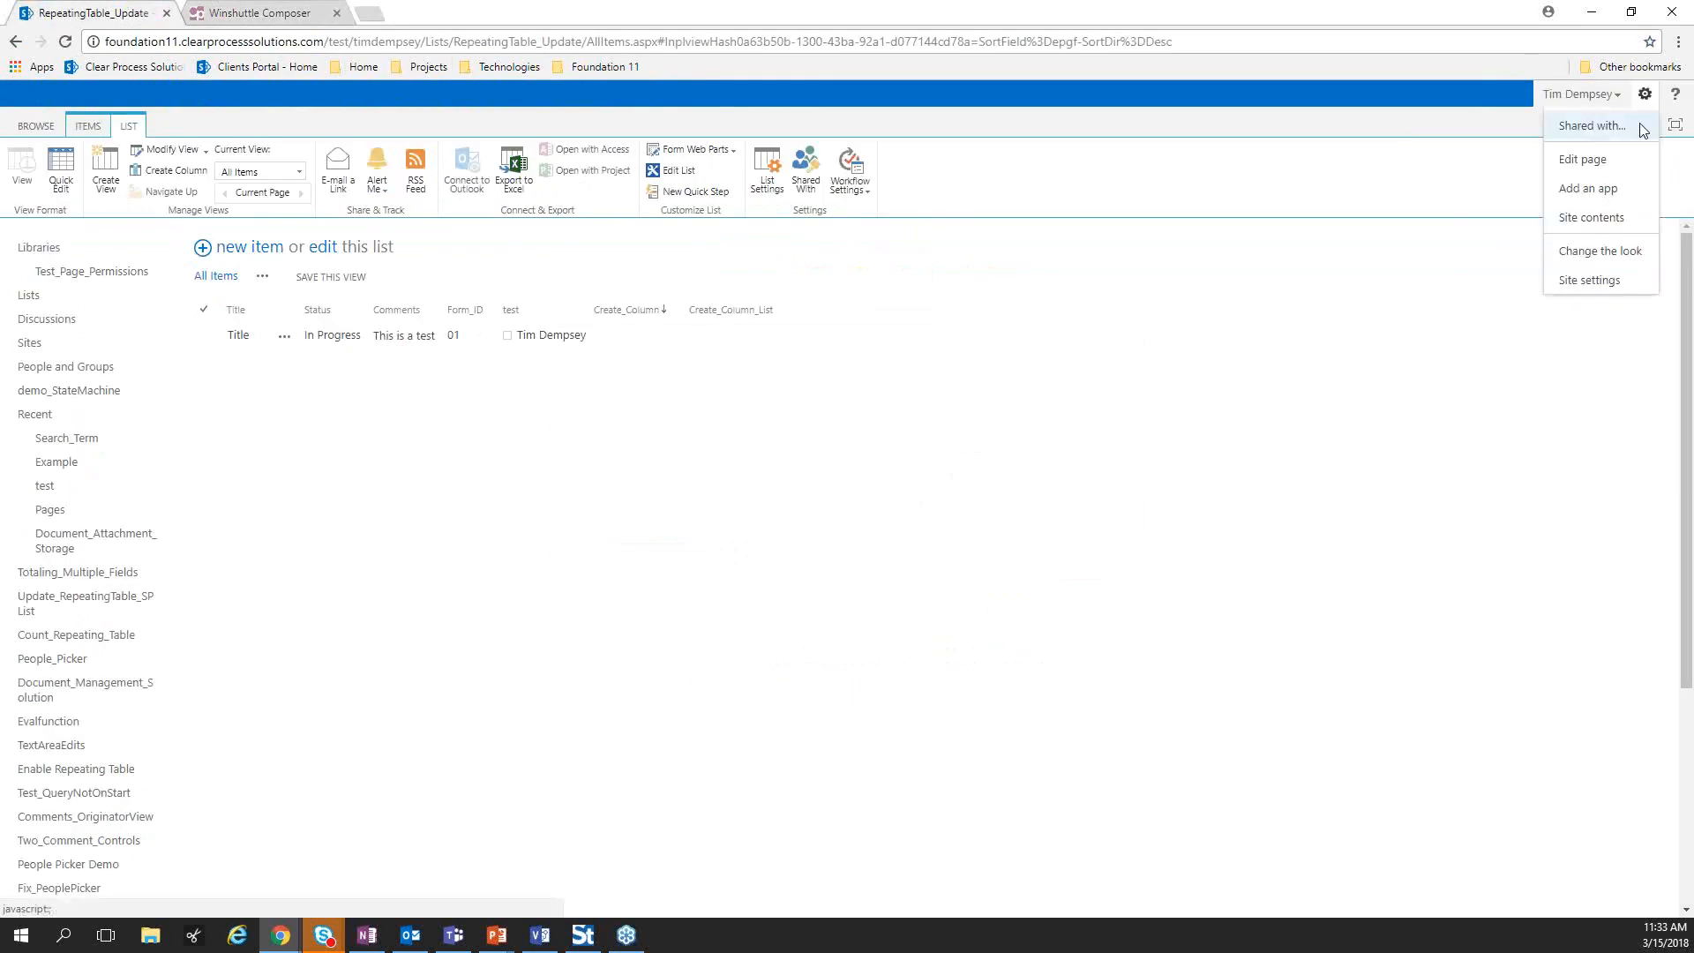
left_click(1598, 280)
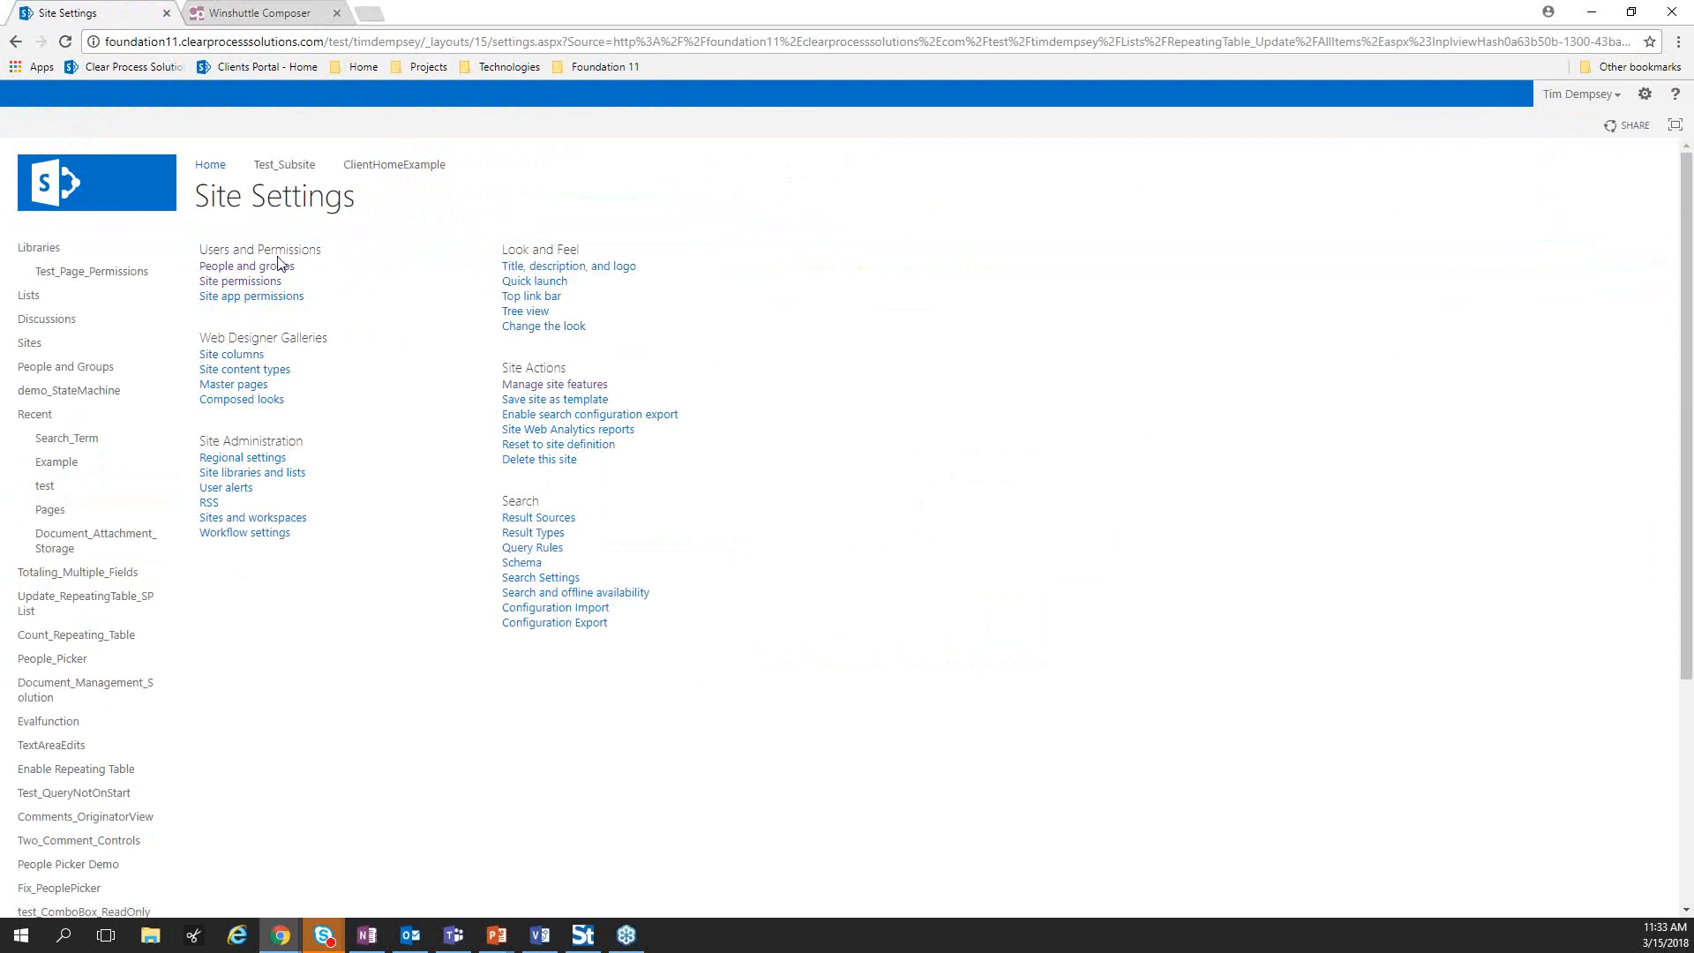
left_click(263, 267)
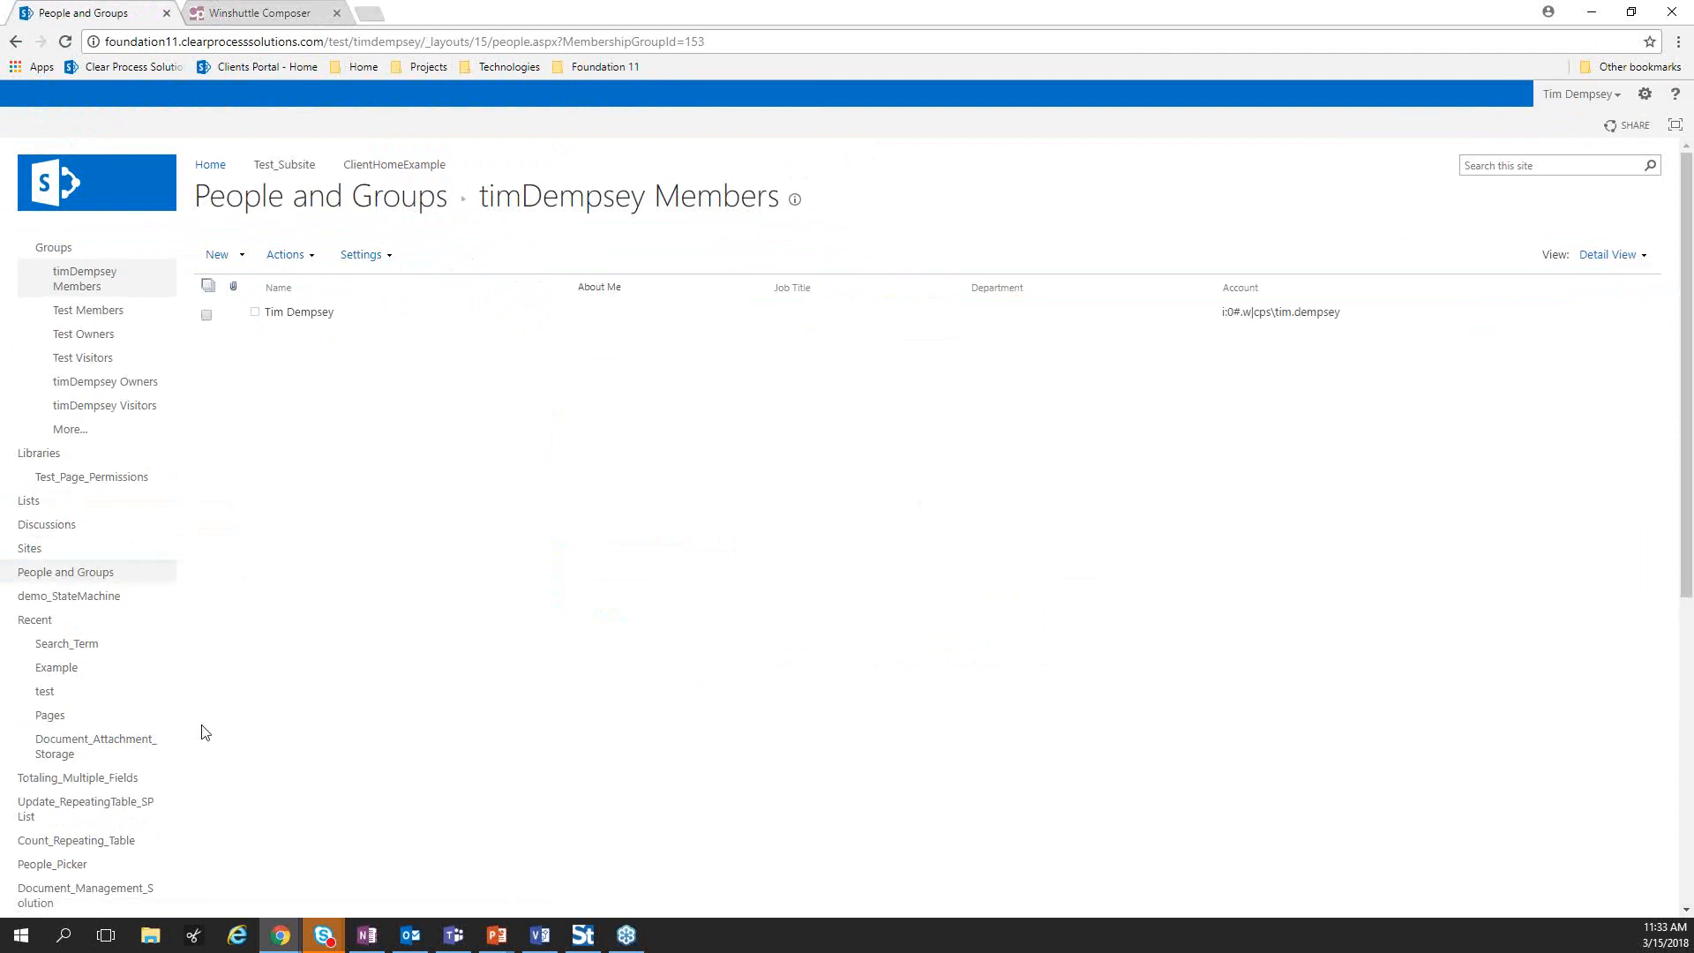
scroll(201, 733, "down", 1)
scroll(201, 732, "down", 5)
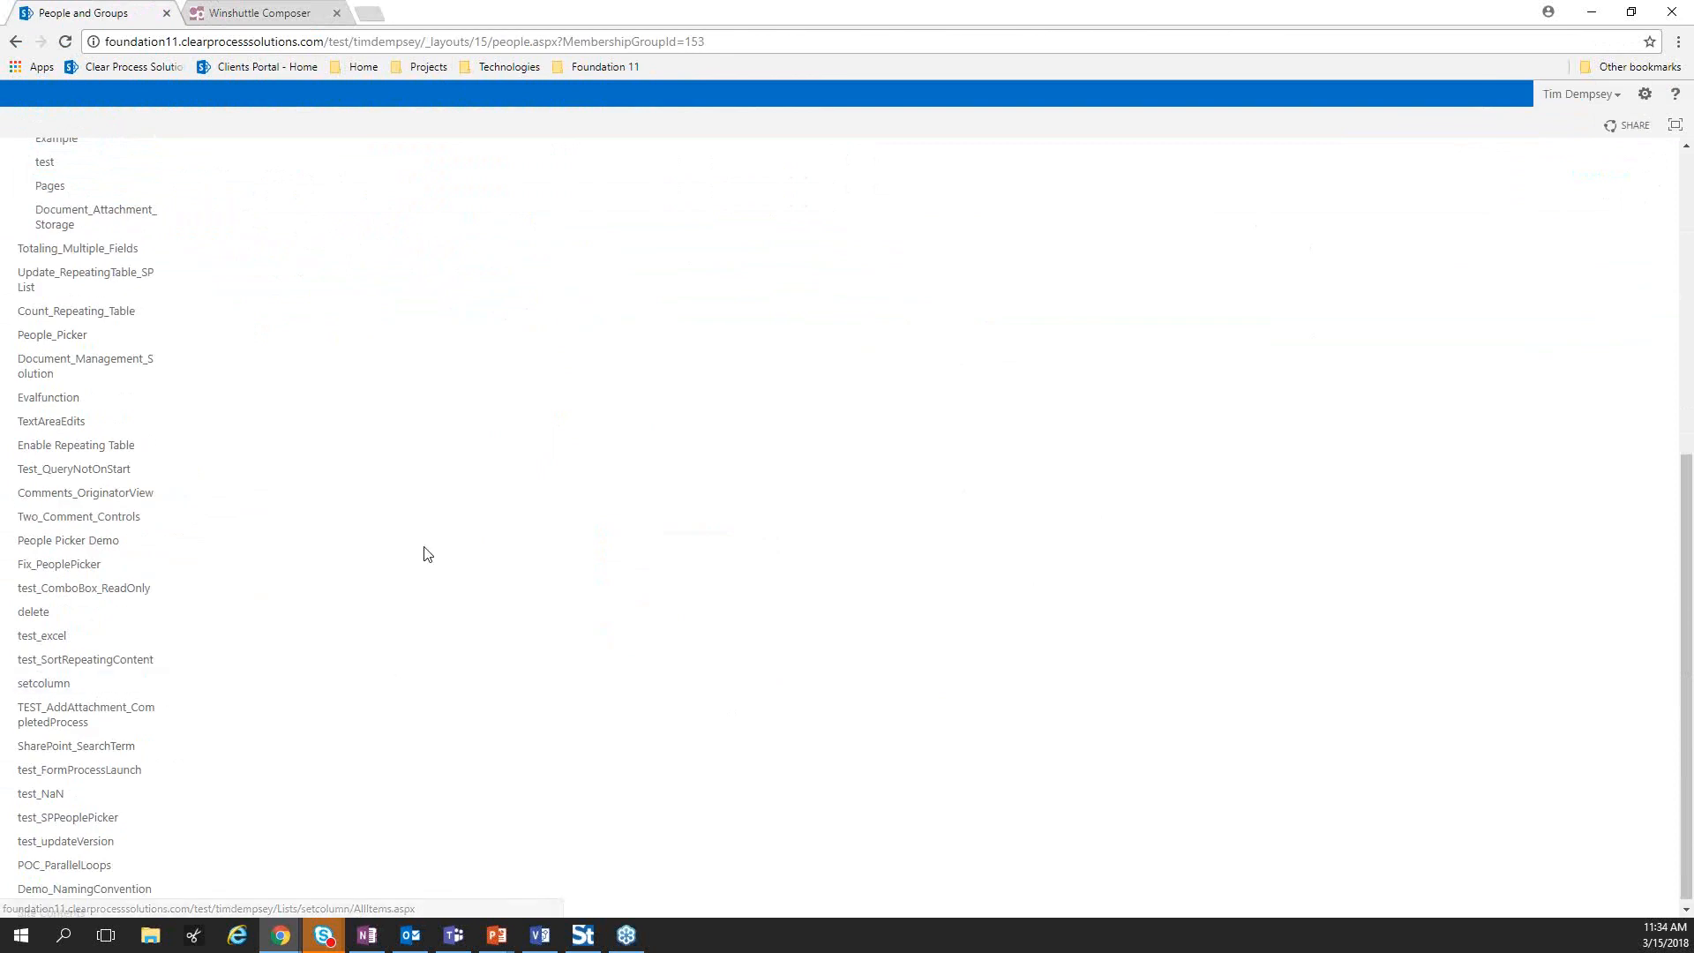
scroll(315, 549, "up", 3)
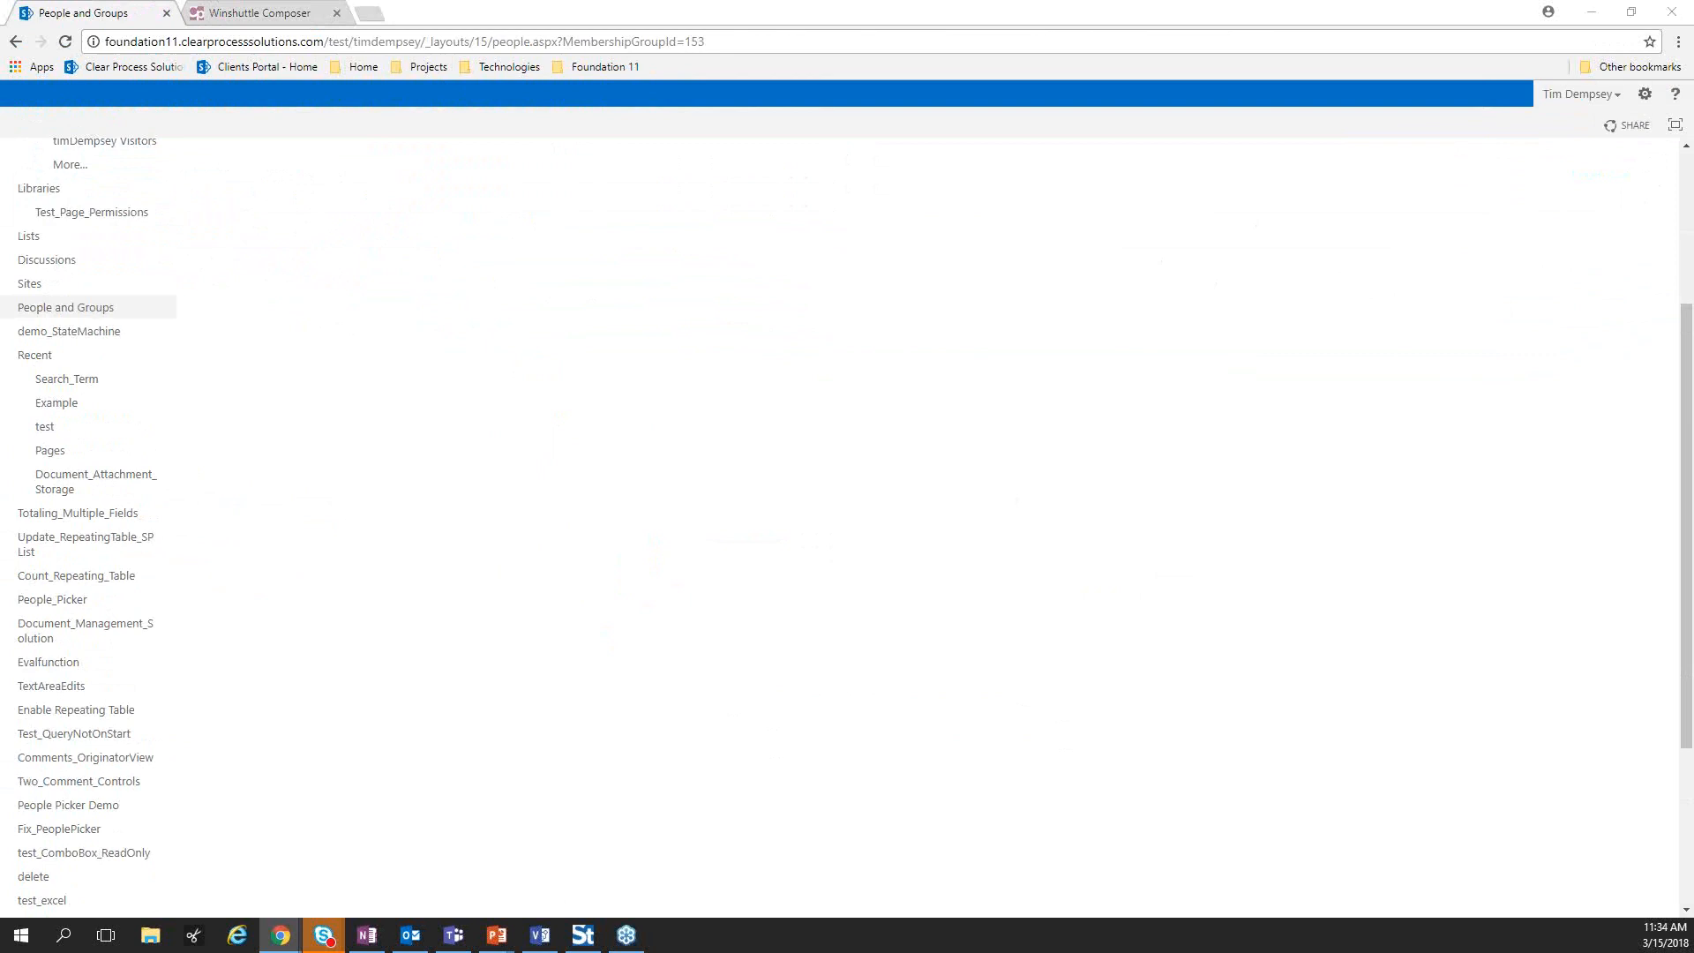
scroll(830, 226, "up", 3)
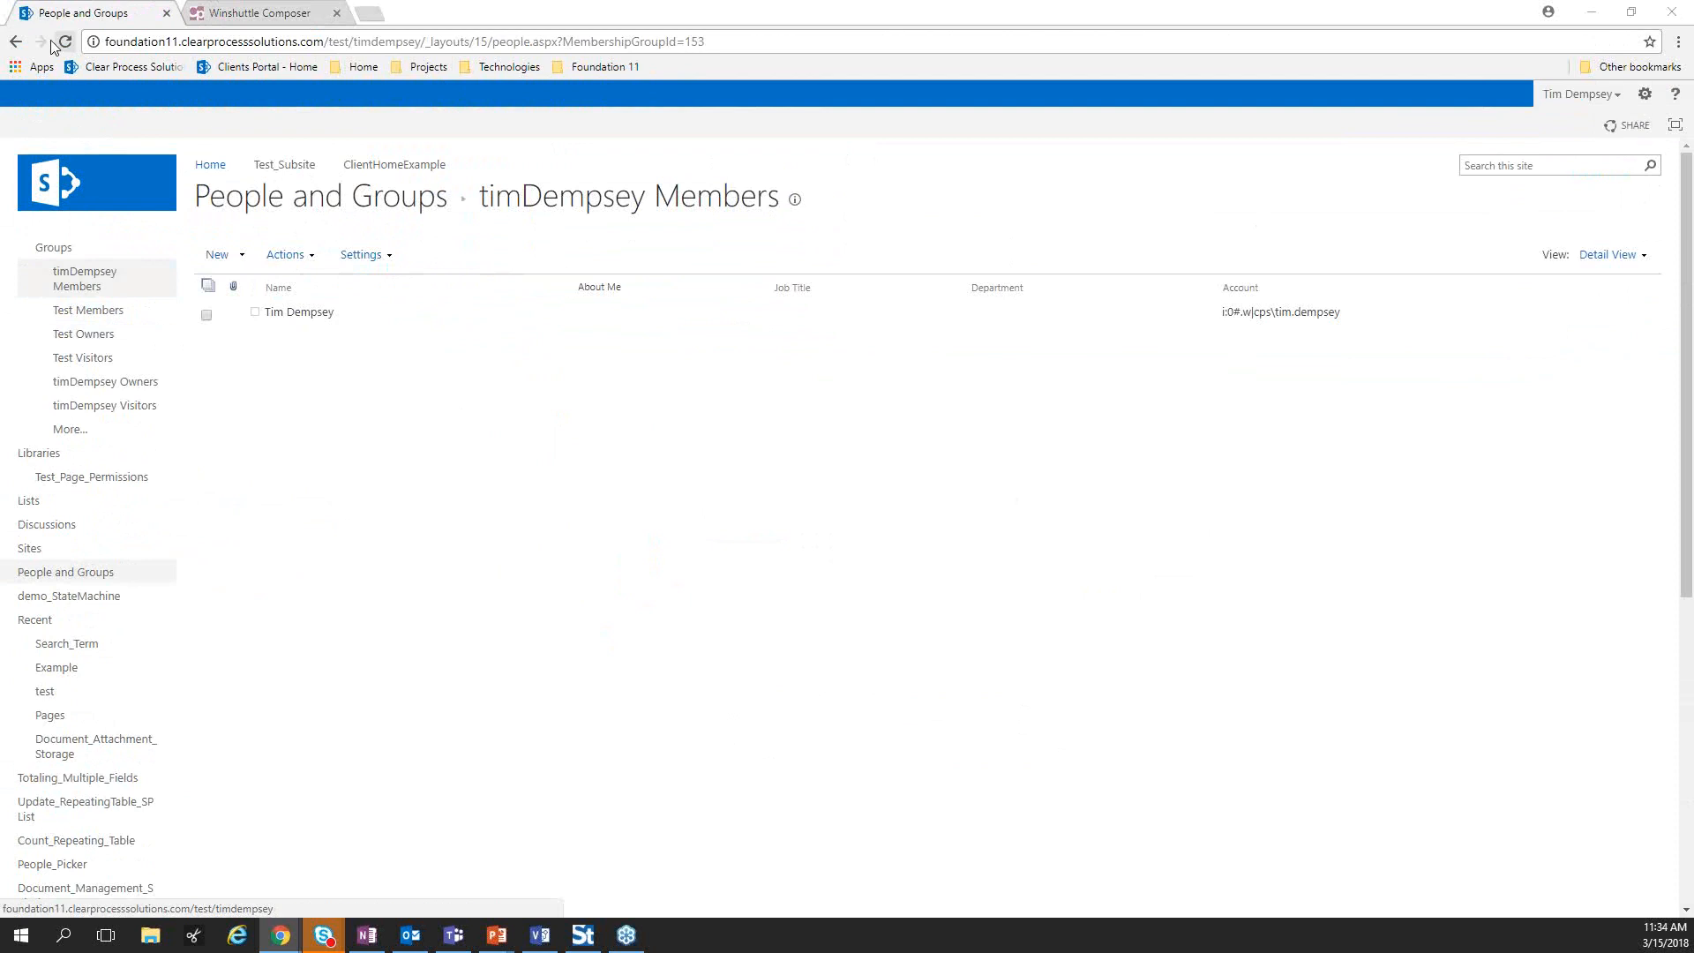
left_click(16, 43)
left_click(16, 42)
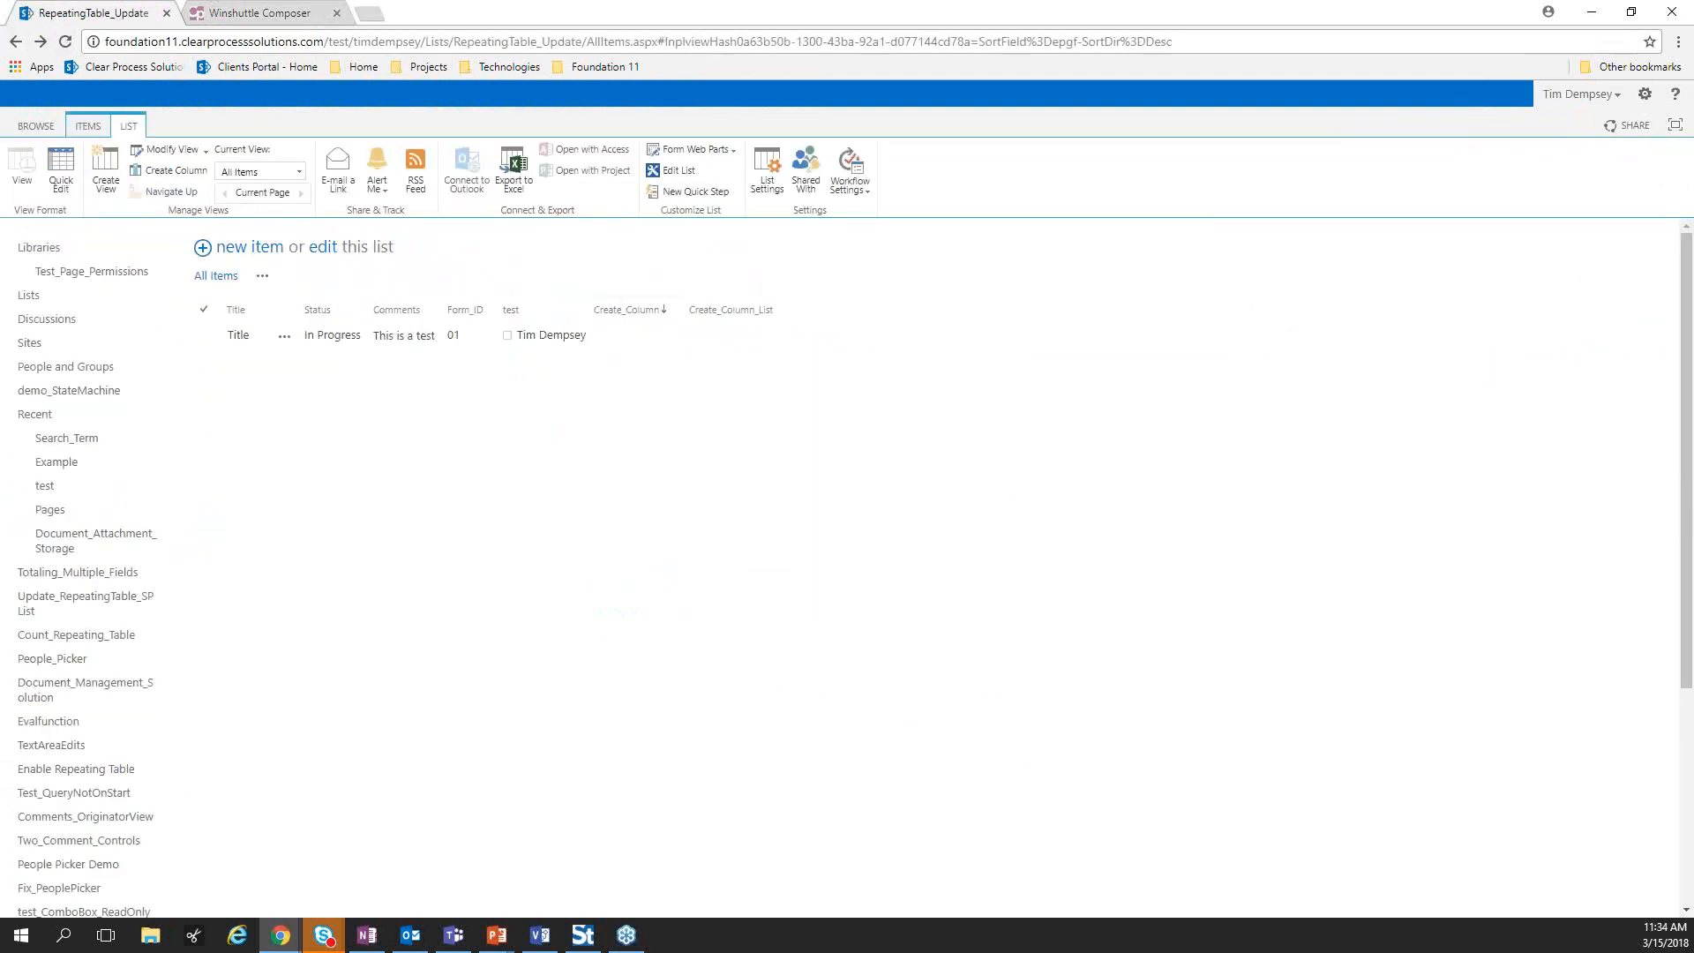